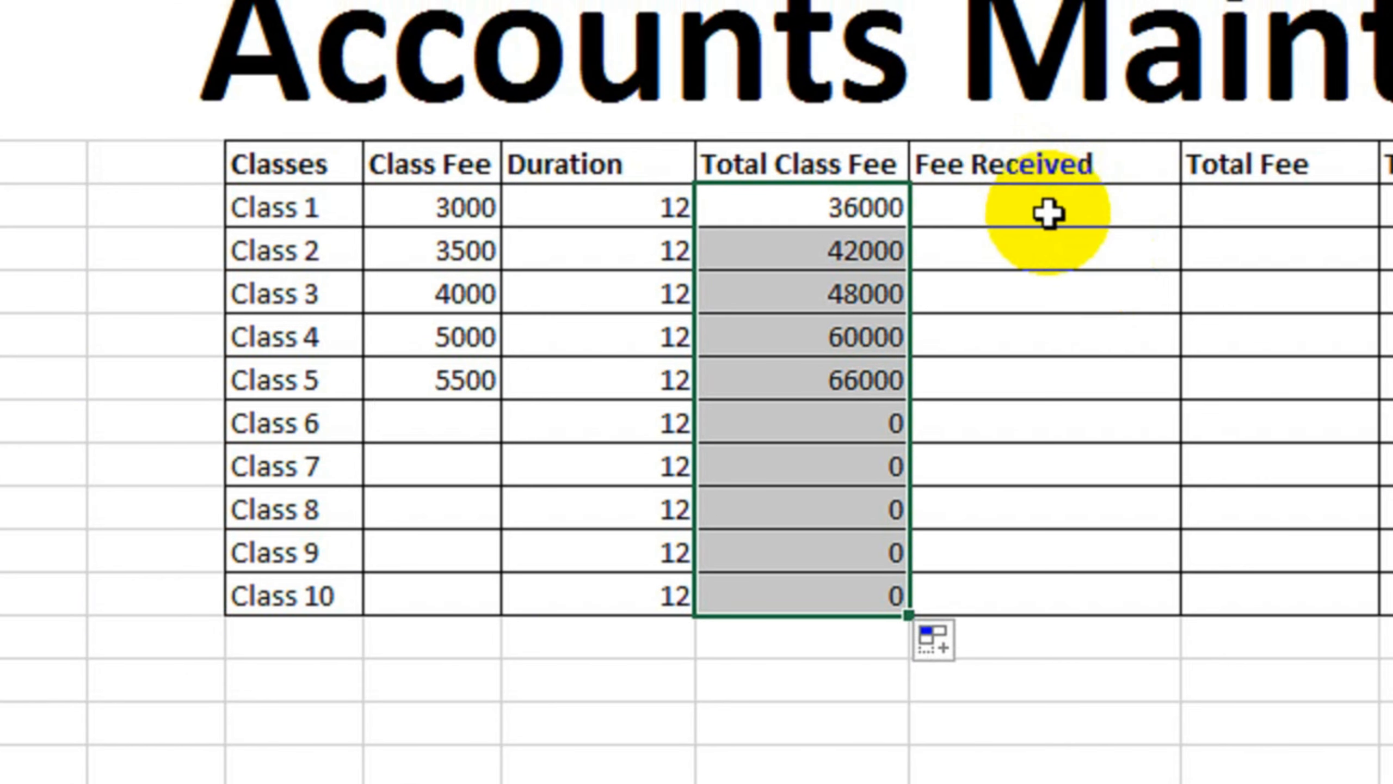
- Calculate the Total Fee for Class 1 with the formula =G7*12
drag(1048, 214, 1054, 581)
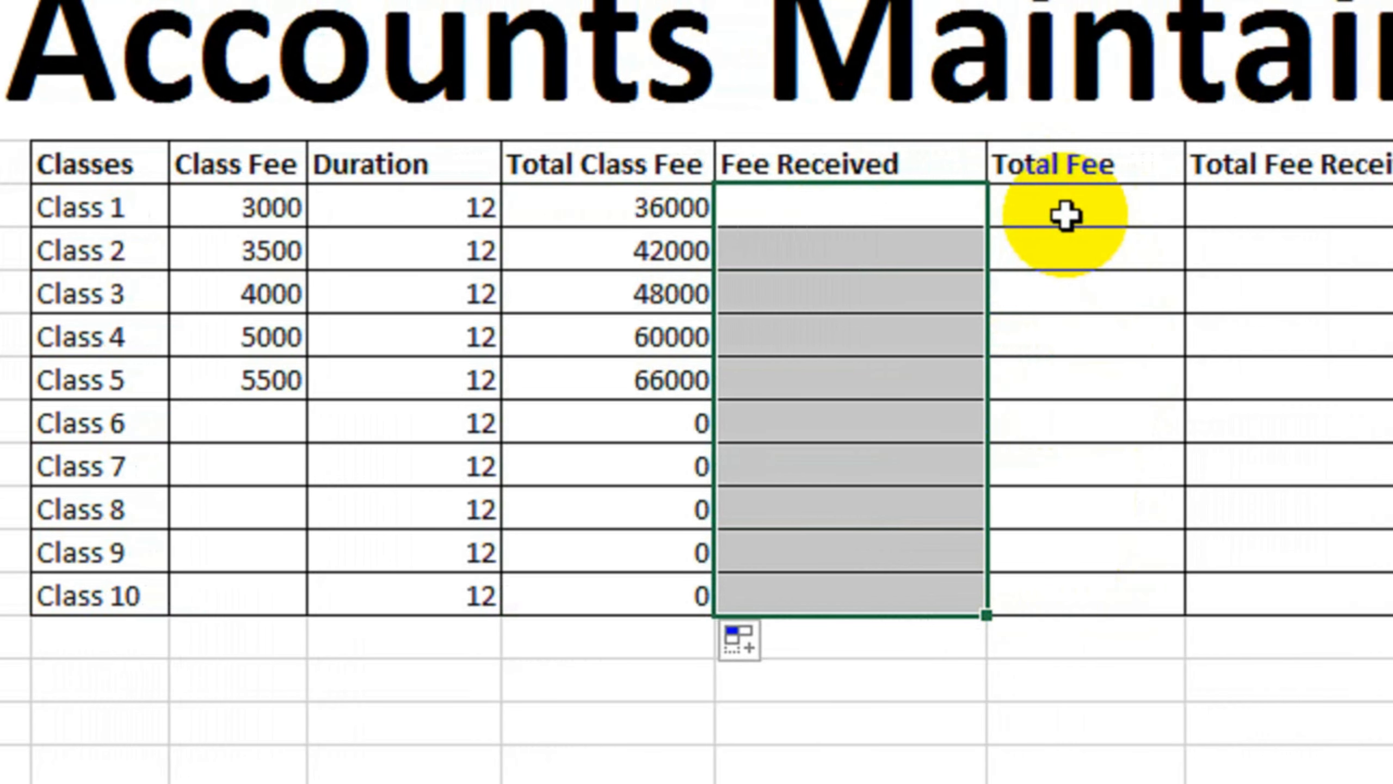
click(1065, 215)
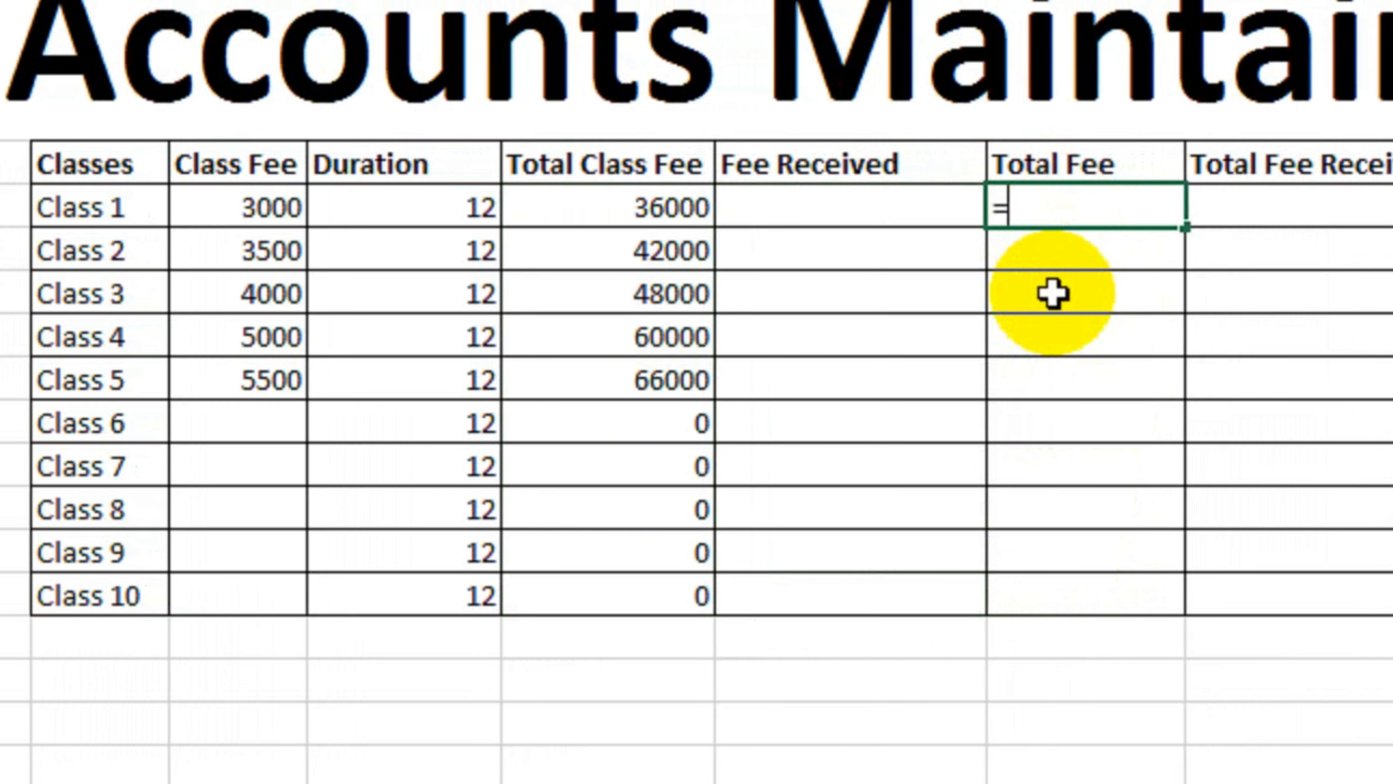
click(629, 206)
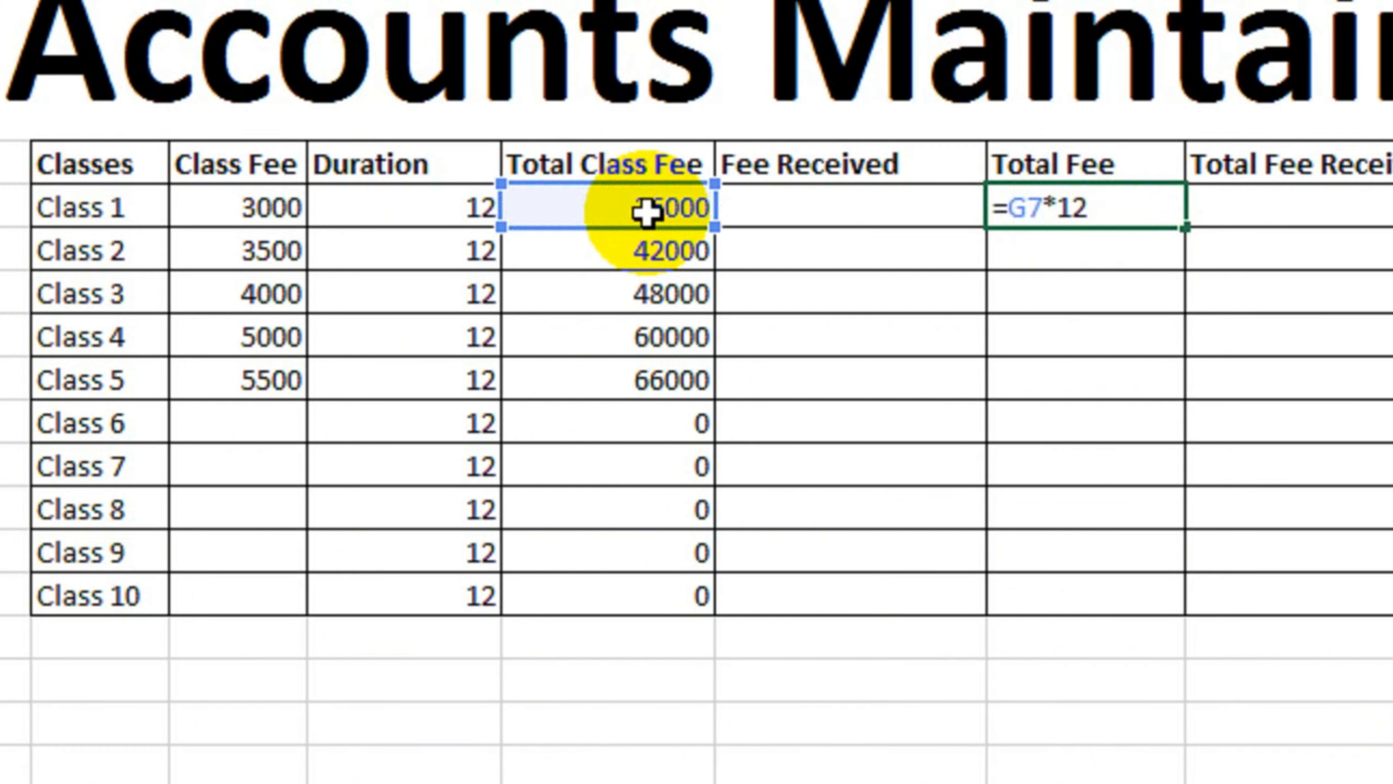
key(Return)
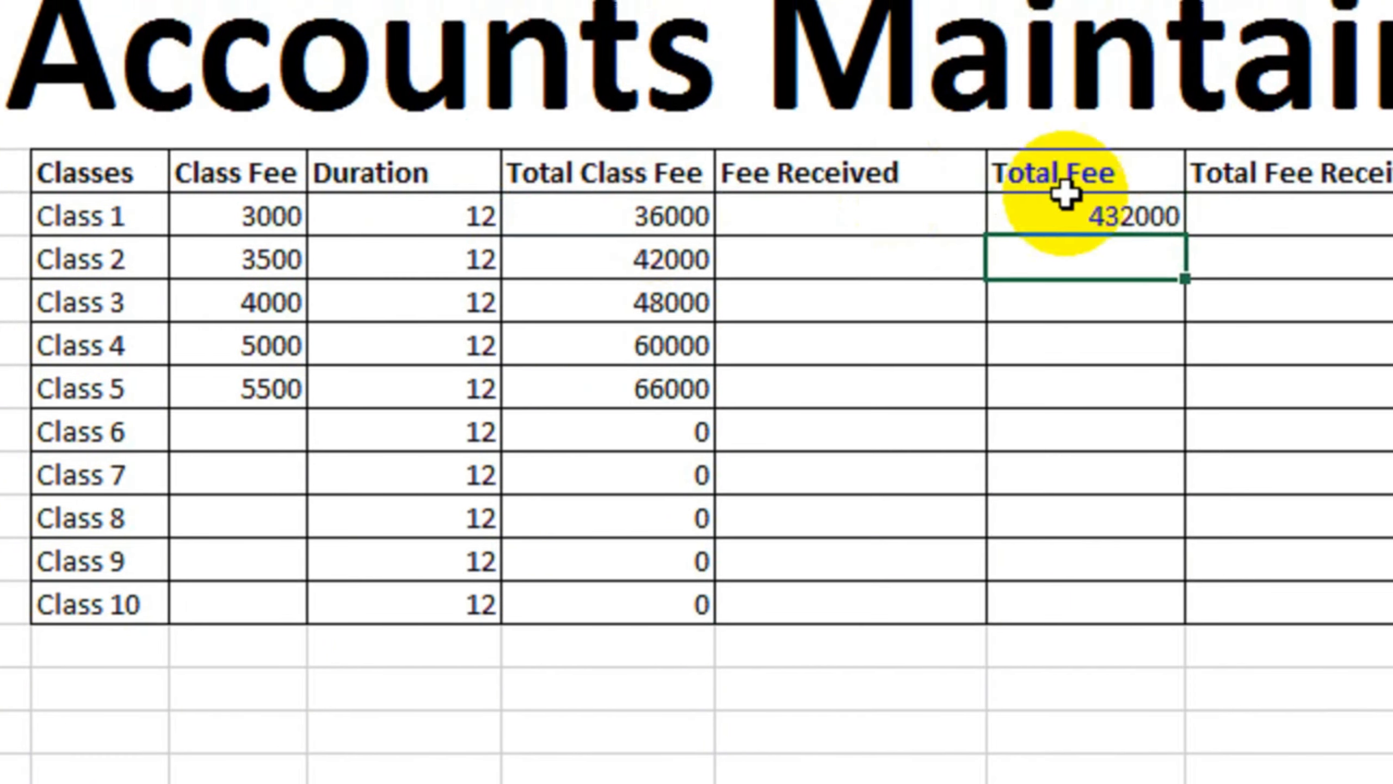
- Fill the Class 1 Total Fee formula down the column through Class 10
click(1162, 213)
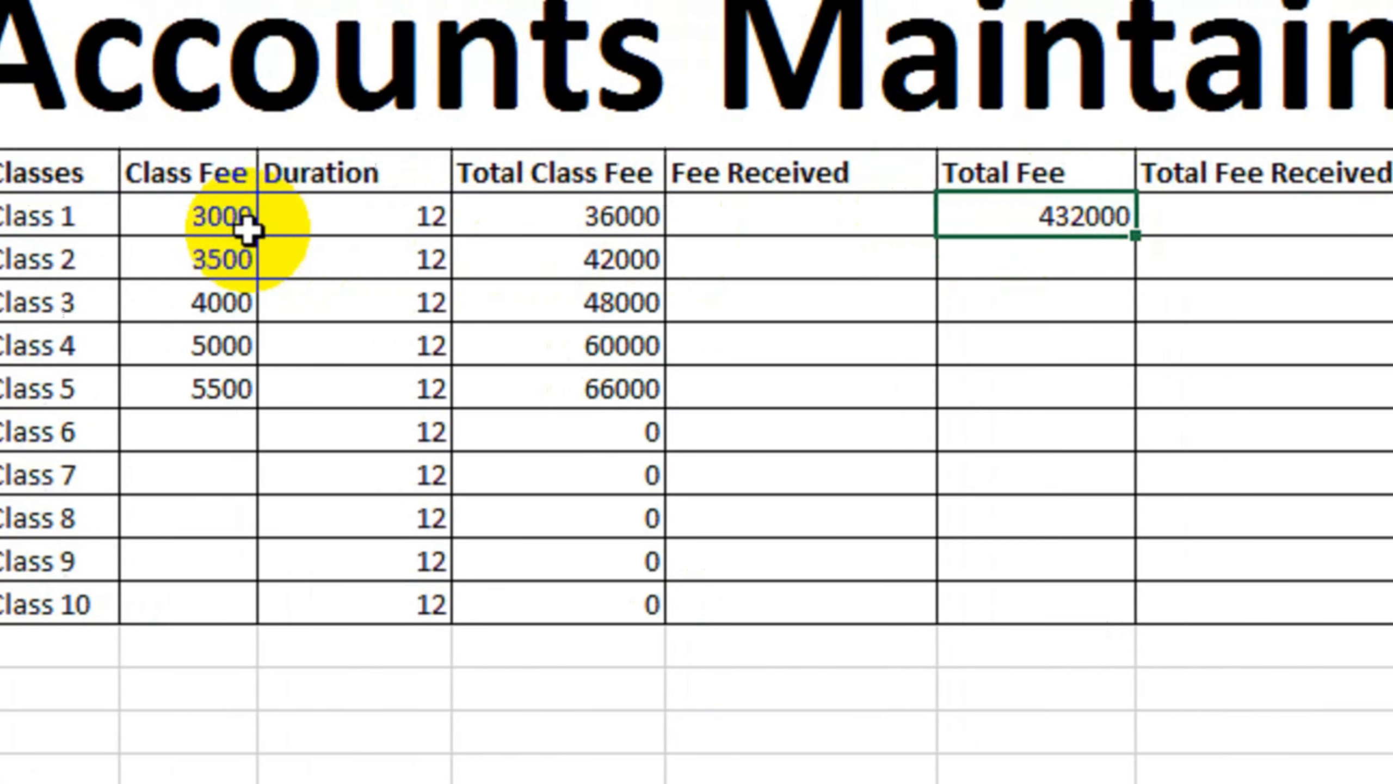
click(500, 216)
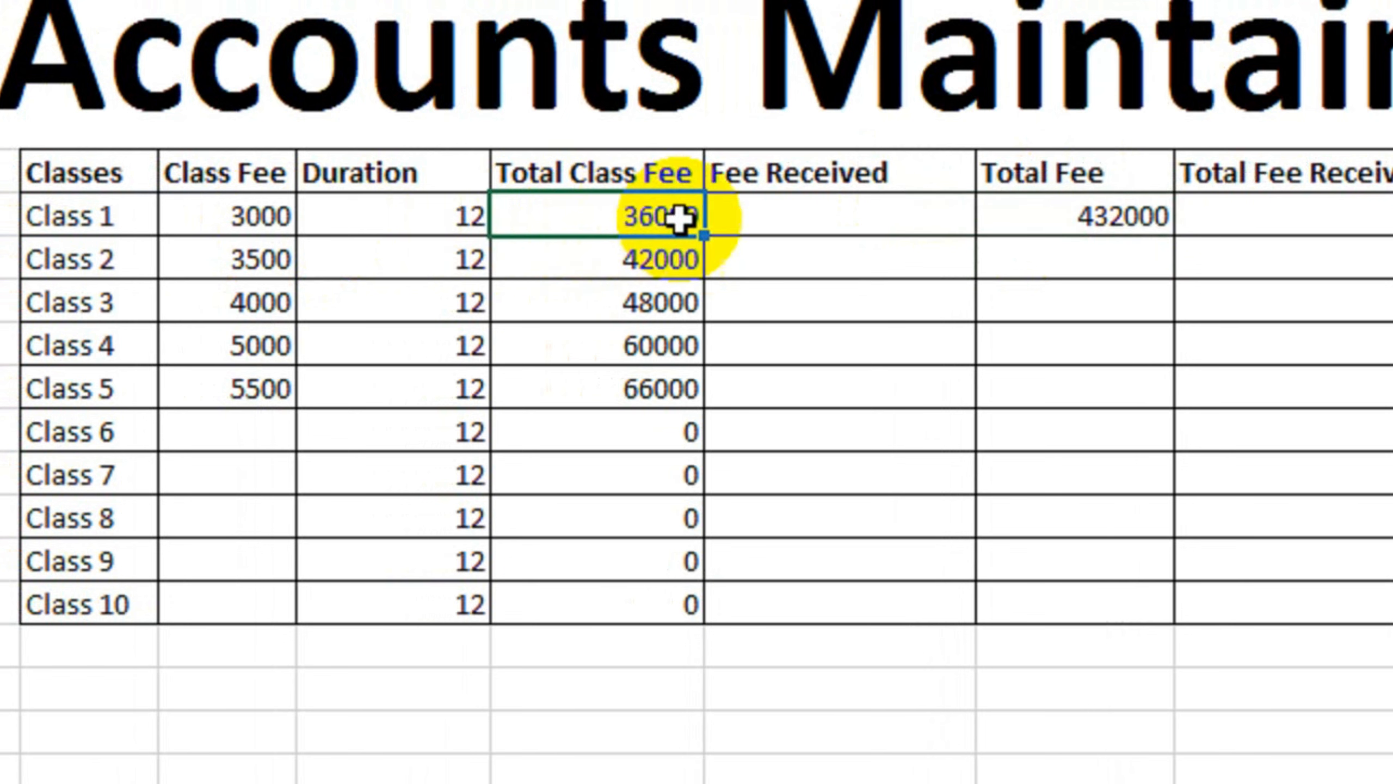
click(1034, 219)
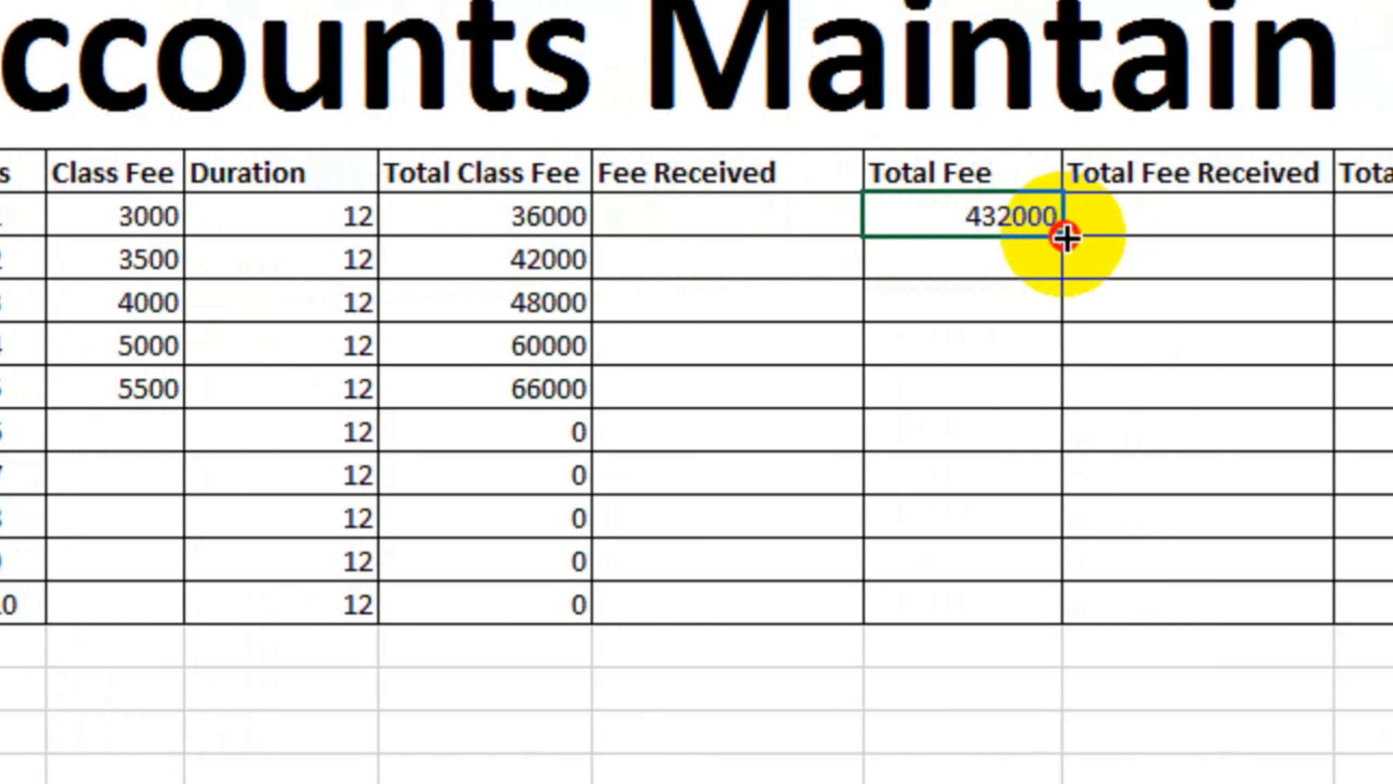
drag(1065, 237, 1051, 617)
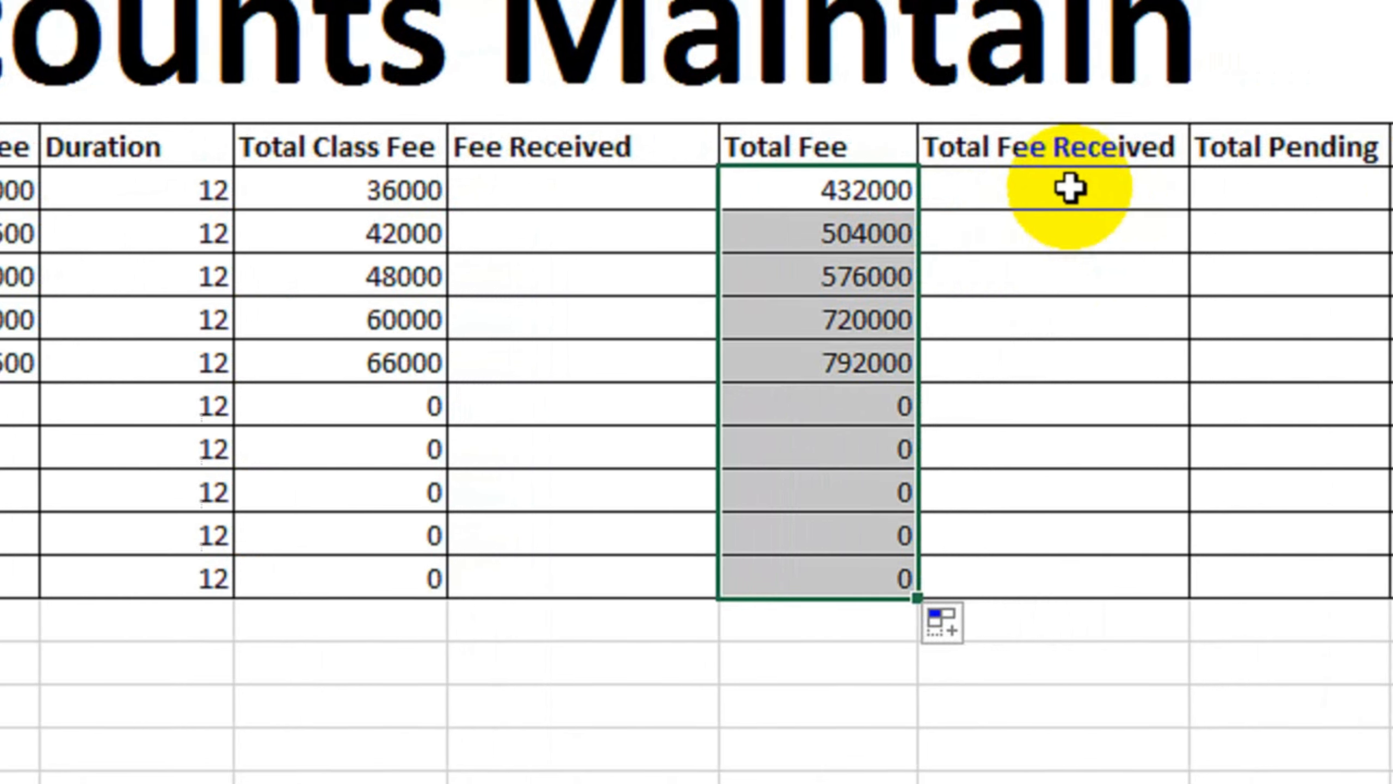
- Examine the Accounts table's columns, from the class names and fees to the received, pending and total amounts
click(1103, 183)
click(1233, 184)
click(1168, 200)
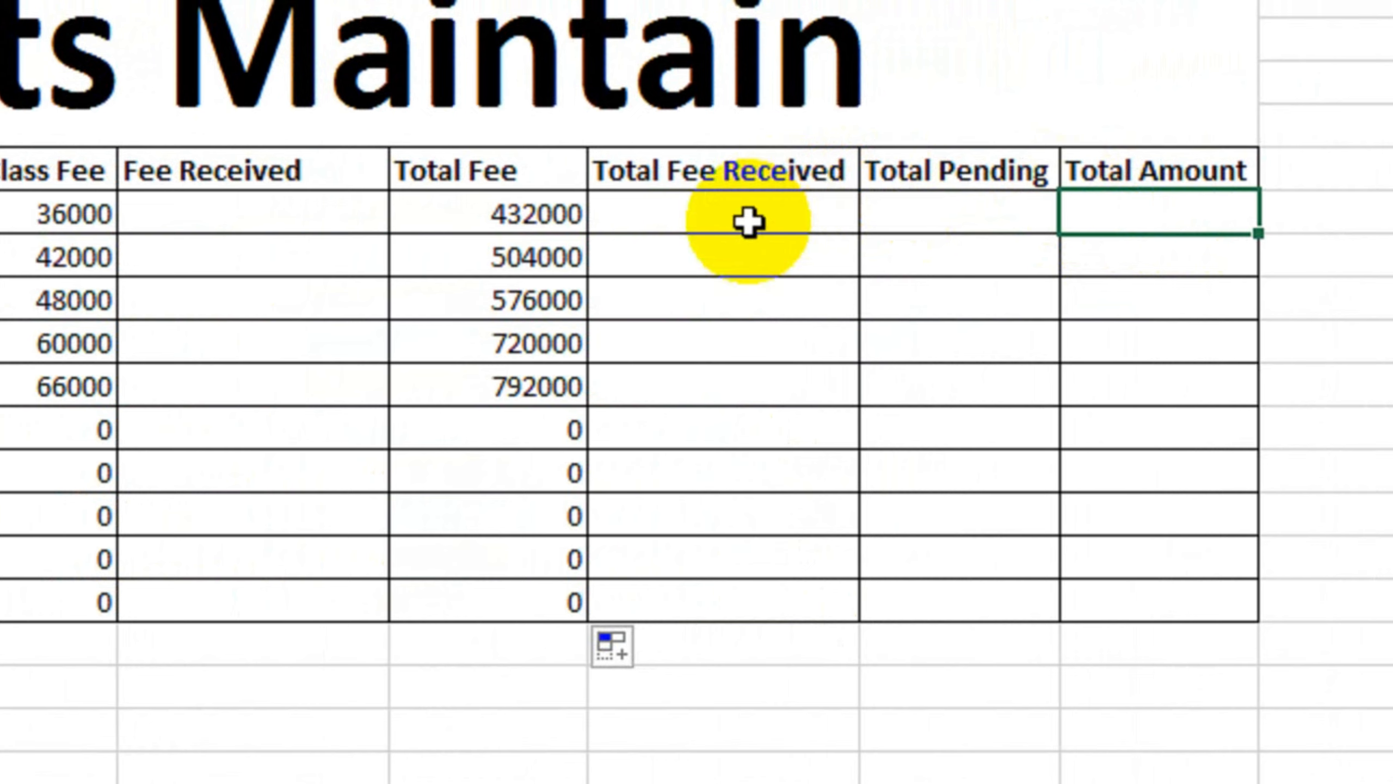
drag(749, 220, 1161, 574)
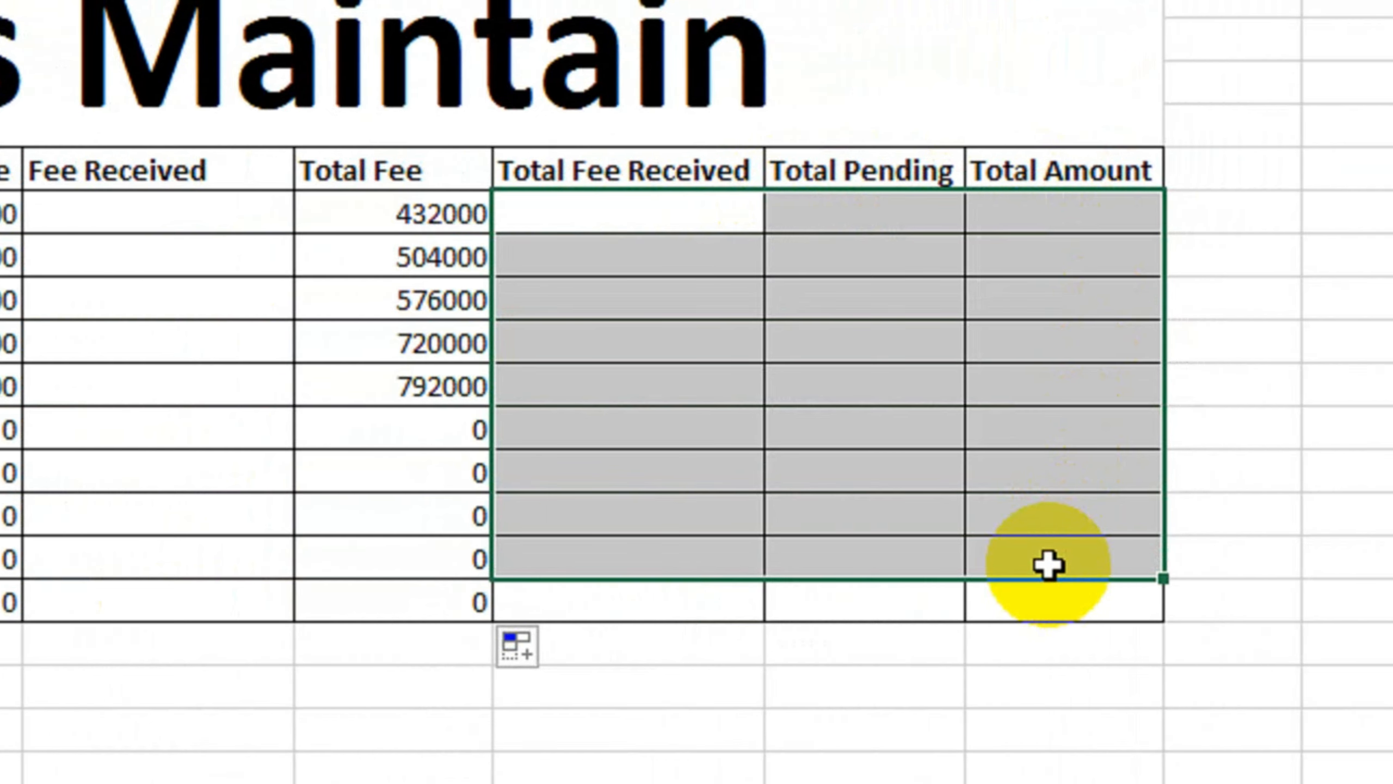
click(678, 212)
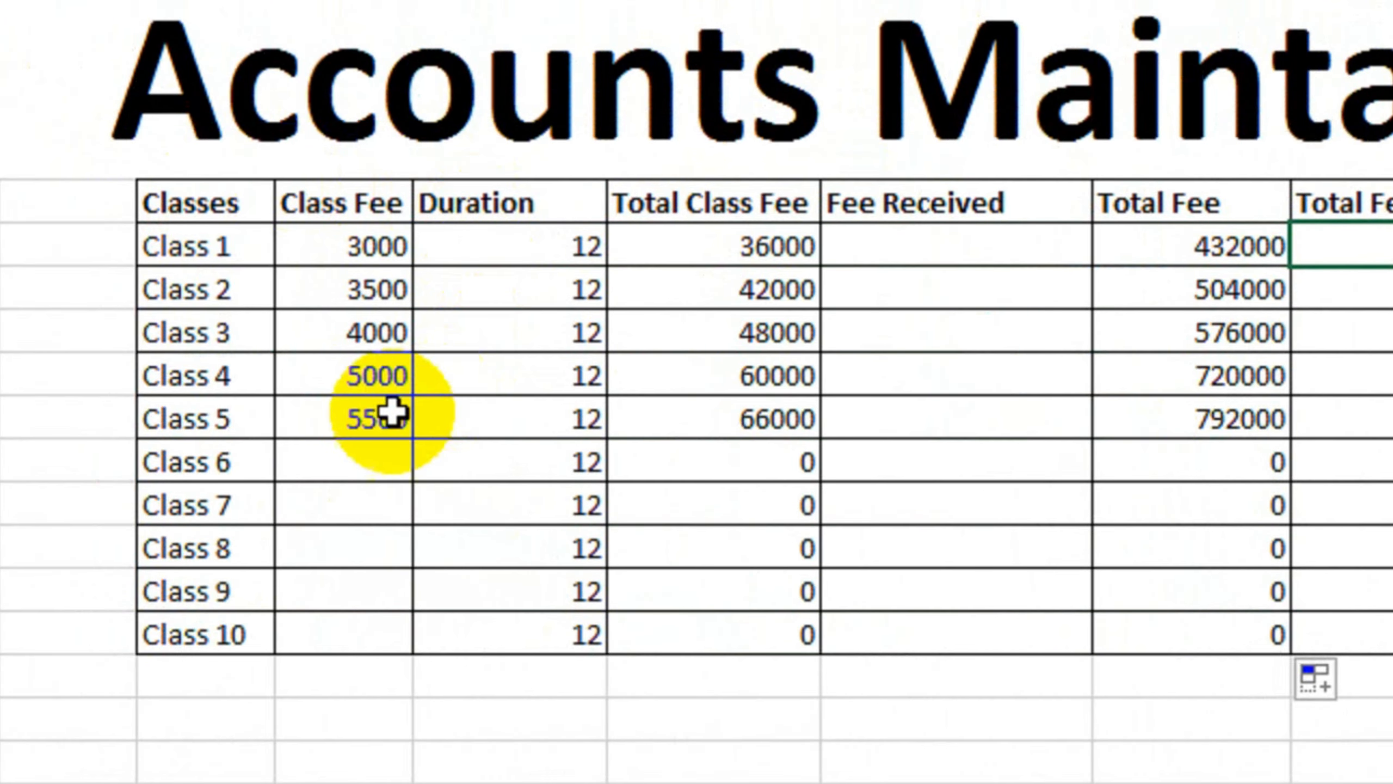
drag(233, 249, 224, 545)
click(375, 254)
drag(482, 253, 529, 392)
drag(658, 247, 675, 419)
drag(858, 274, 880, 442)
drag(1310, 274, 1320, 469)
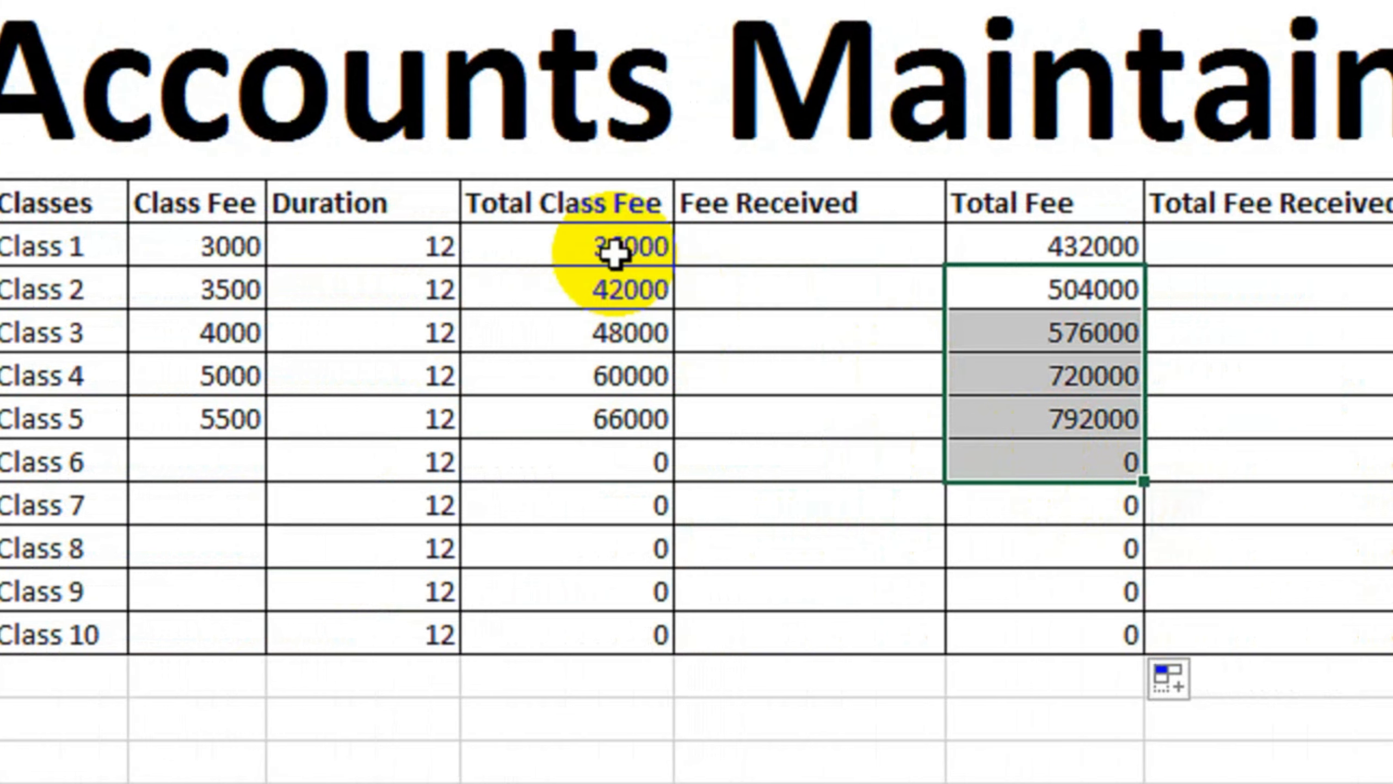
drag(609, 253, 628, 379)
drag(1042, 287, 1065, 408)
click(630, 674)
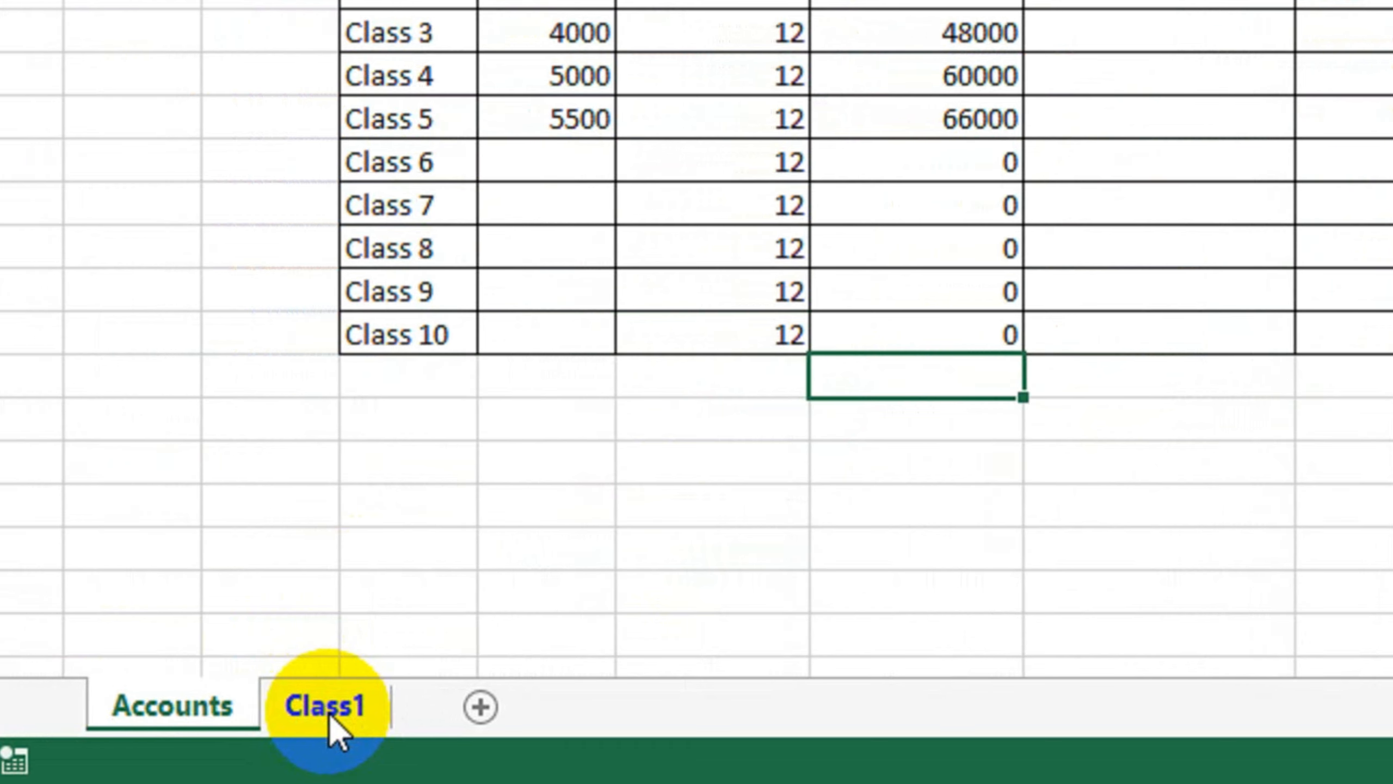
- Open the Class1 sheet and review its serial number, Name, Received 1 to Received 12, Total Payment and Pending Fee columns
click(327, 708)
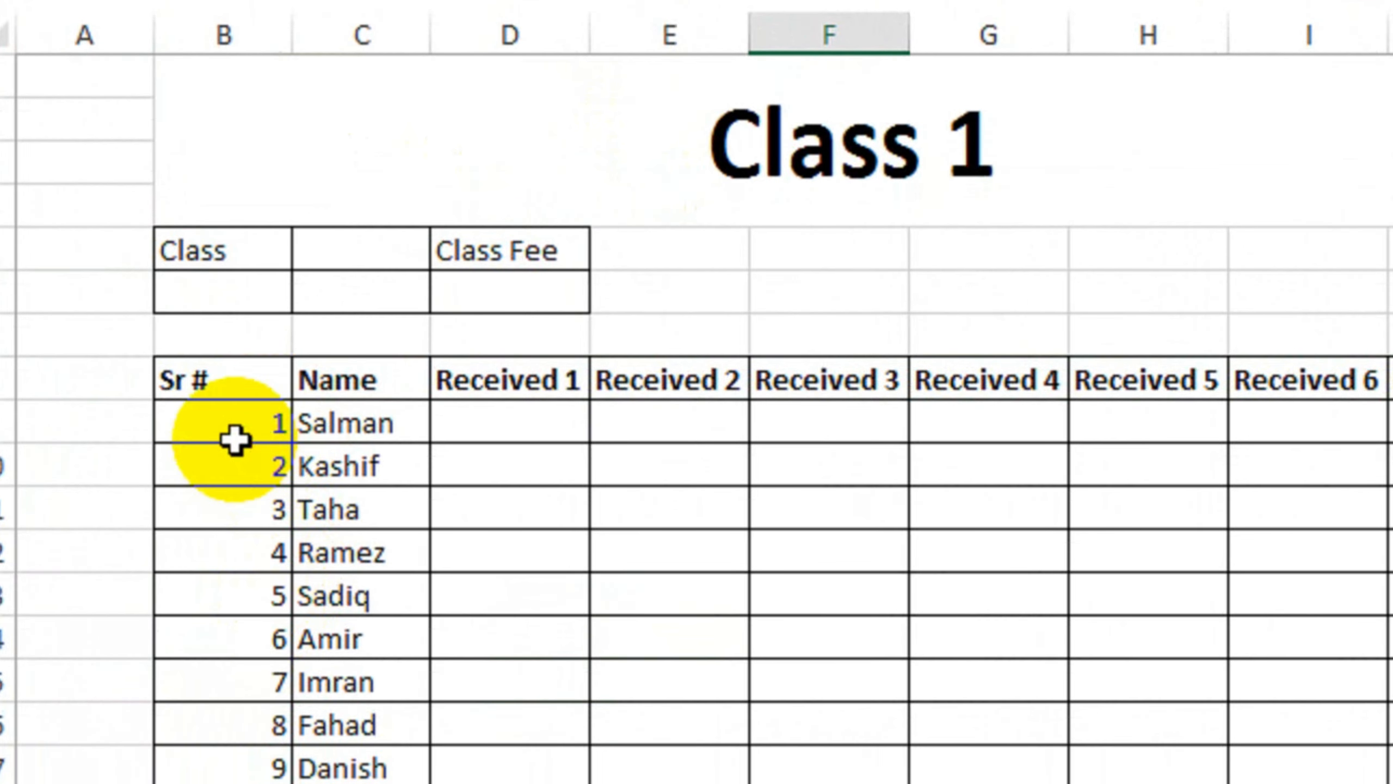
drag(236, 439, 239, 745)
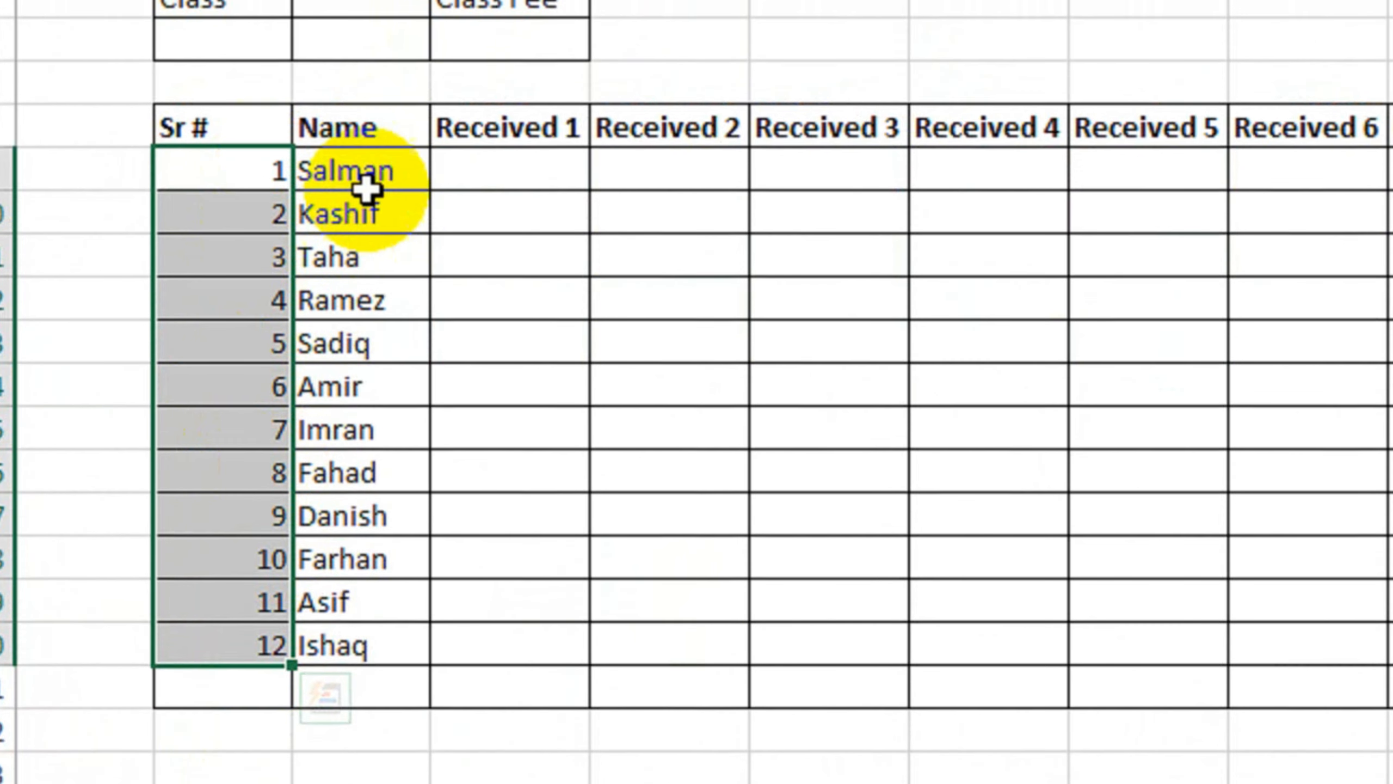
drag(366, 189, 370, 647)
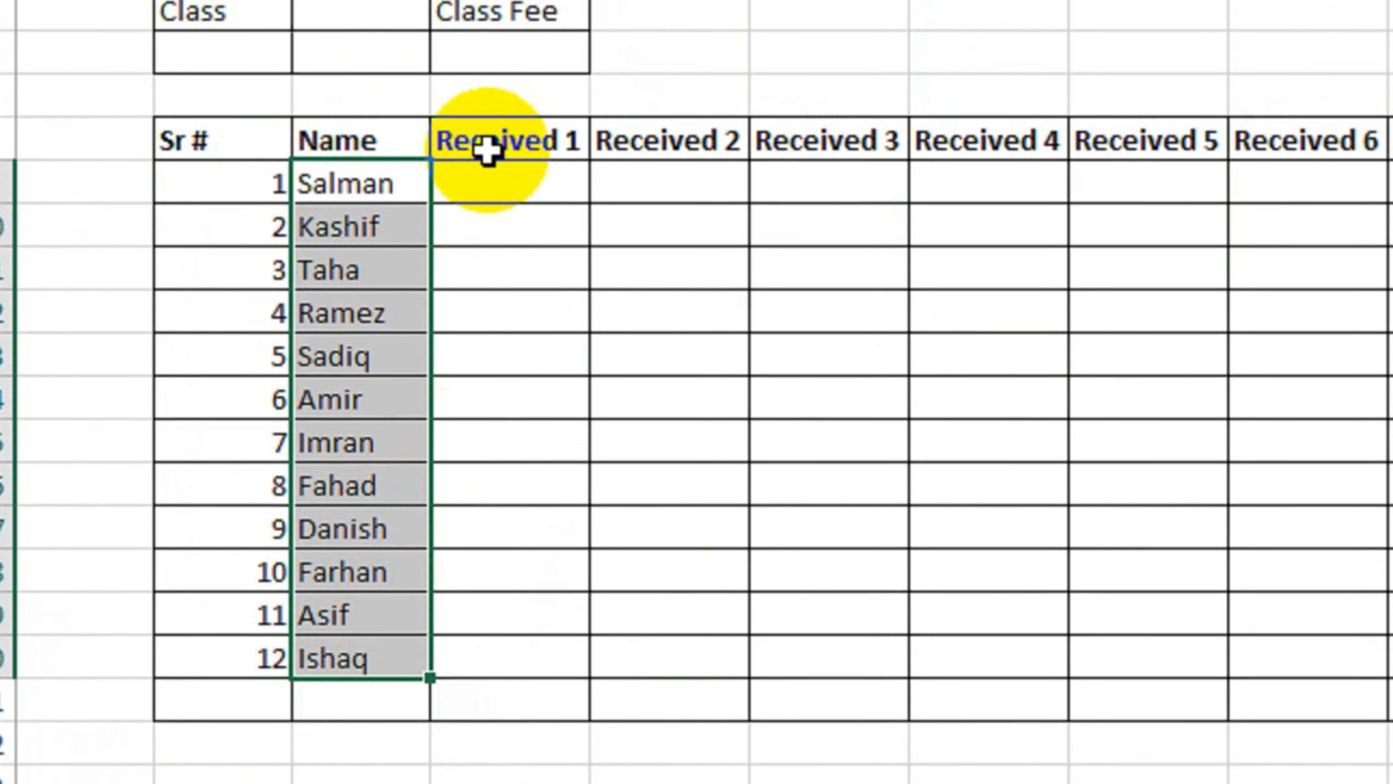
drag(487, 151, 1073, 194)
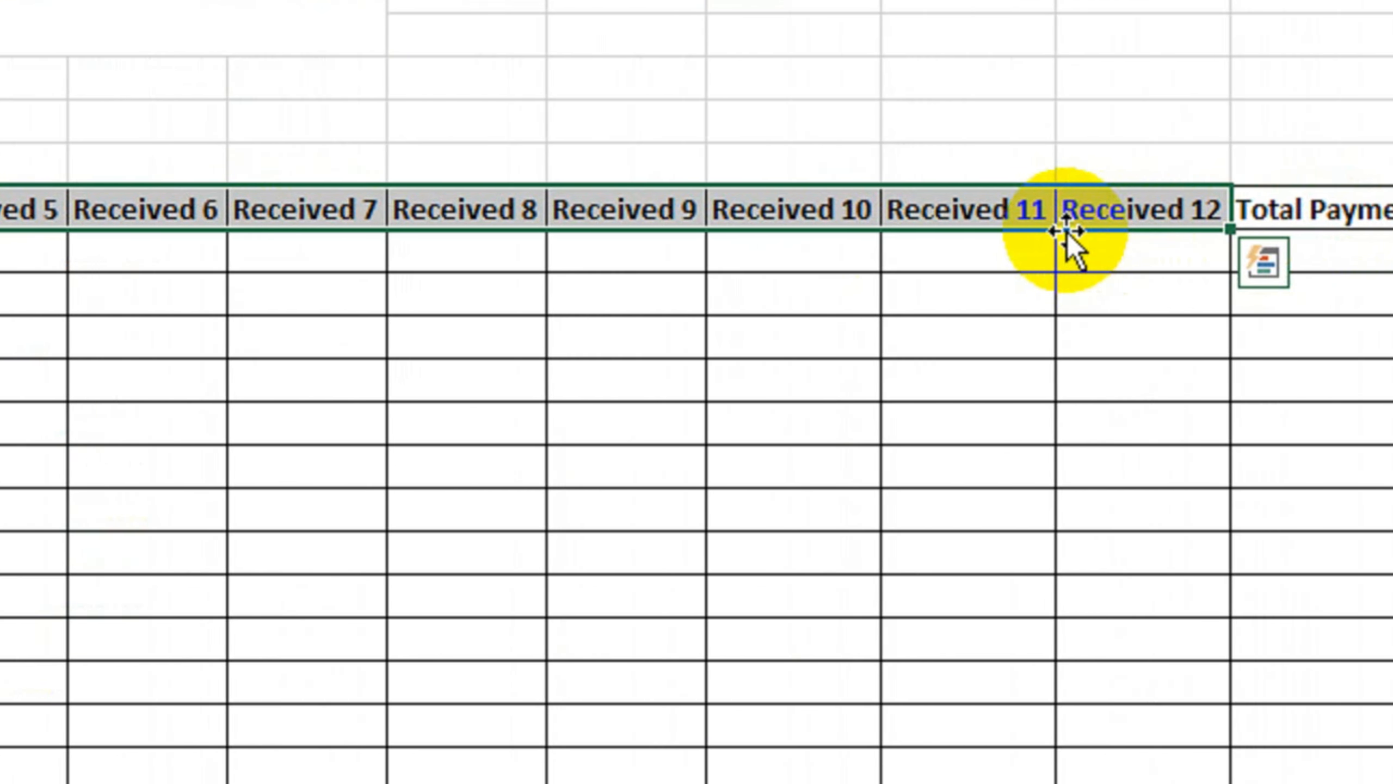
click(1361, 222)
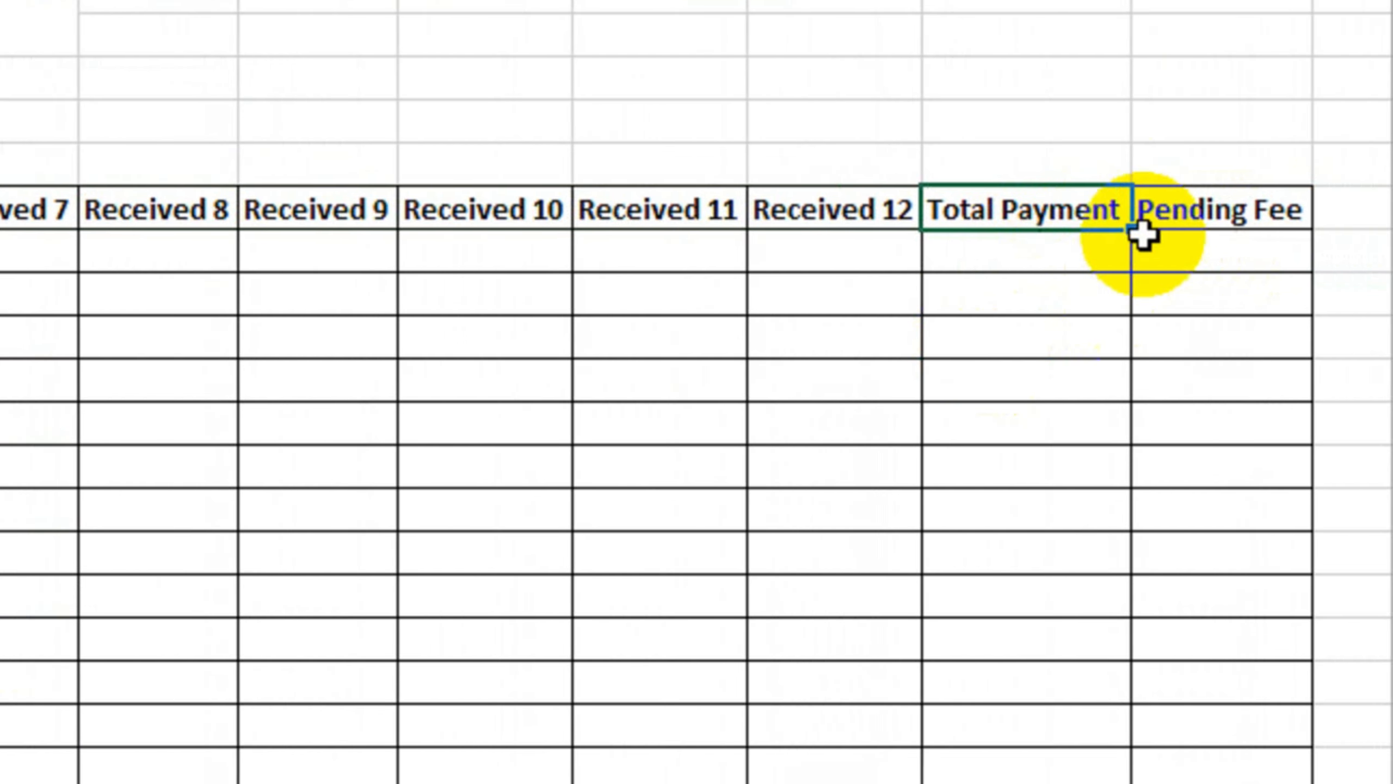
click(1215, 207)
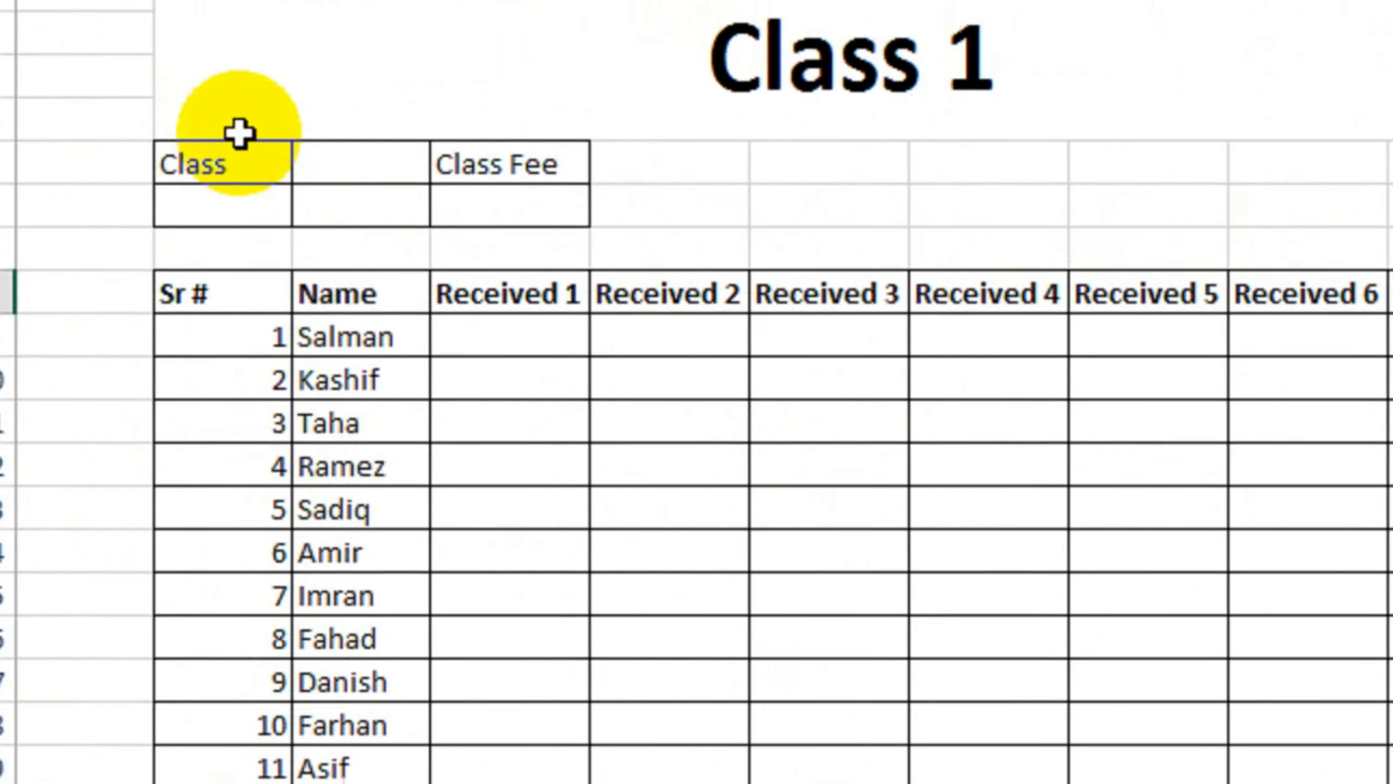
- Enter =IF(Accounts!D7="","",Accounts!D7) in cell B6 under Class on the Class1 sheet
click(233, 213)
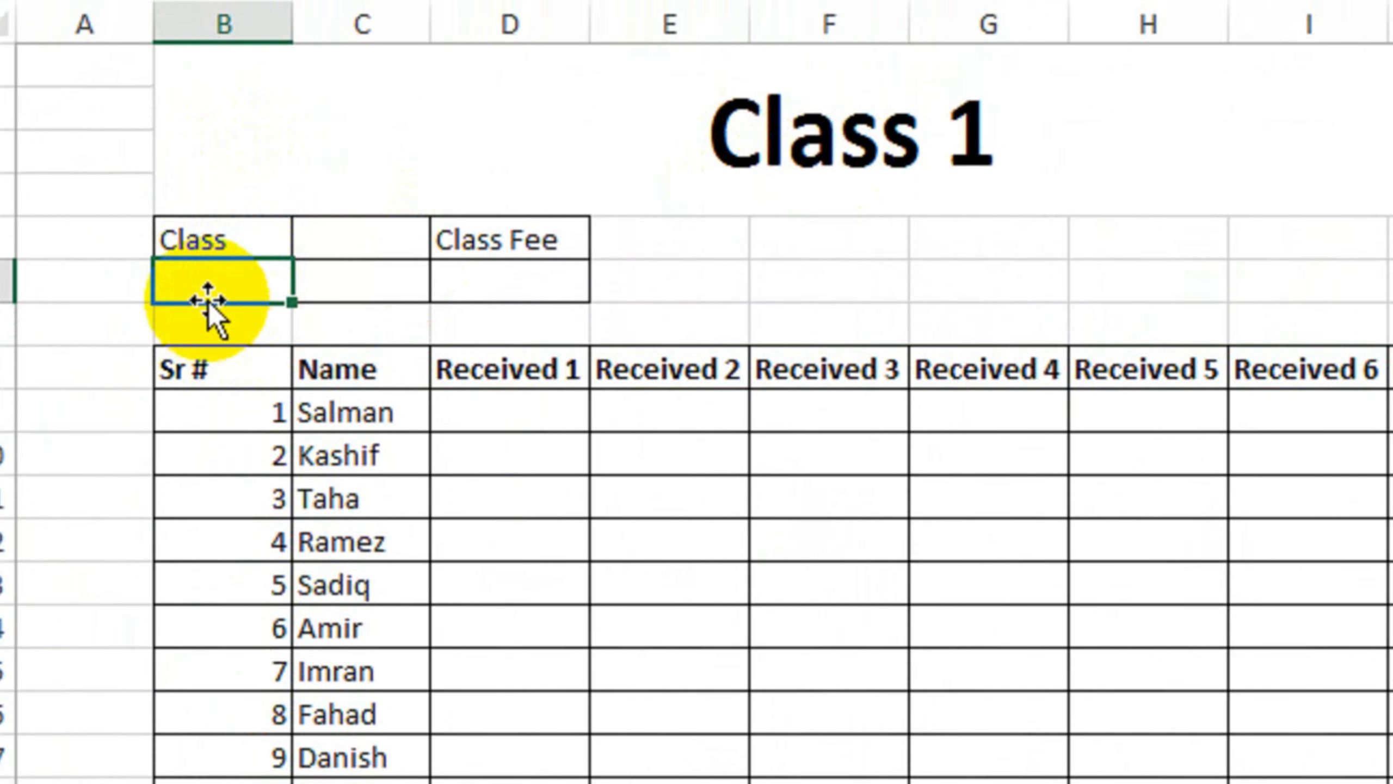
text(=IF()
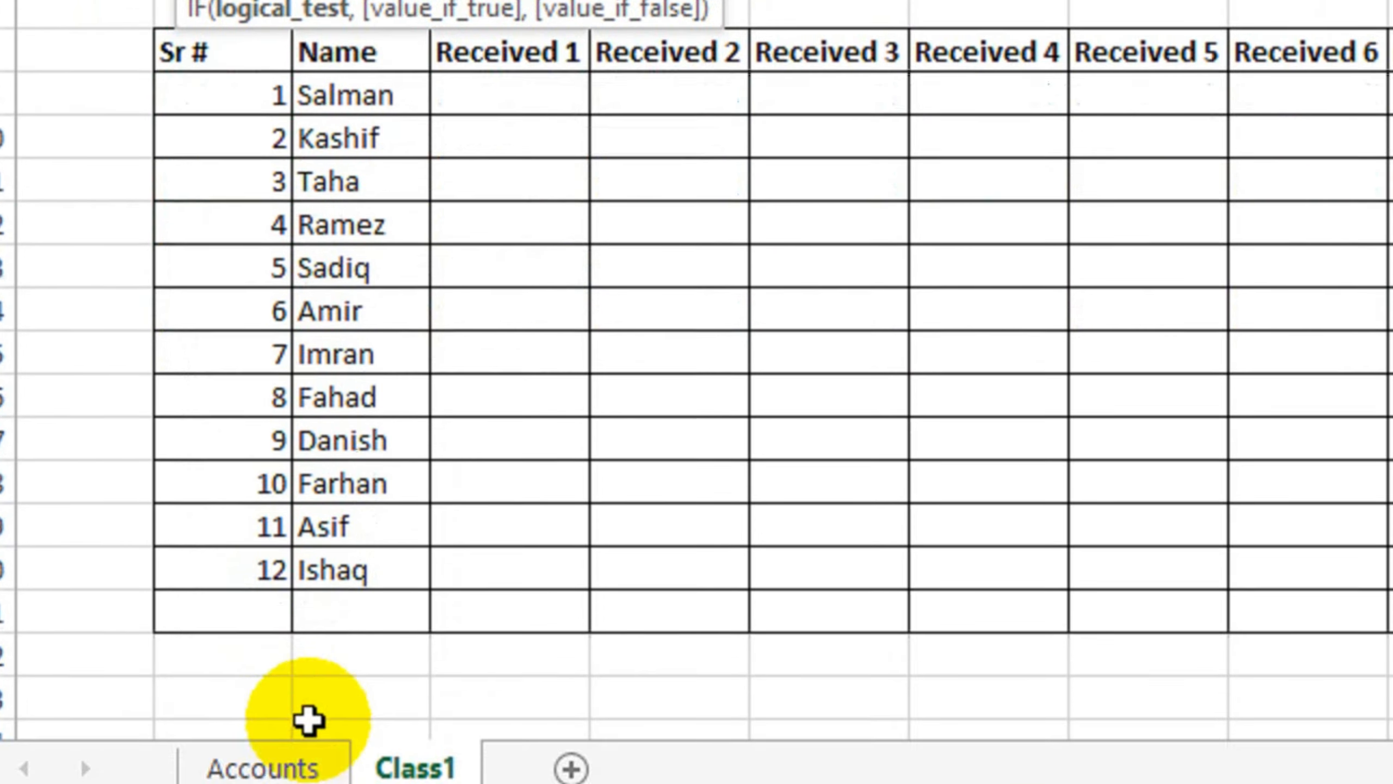
click(280, 714)
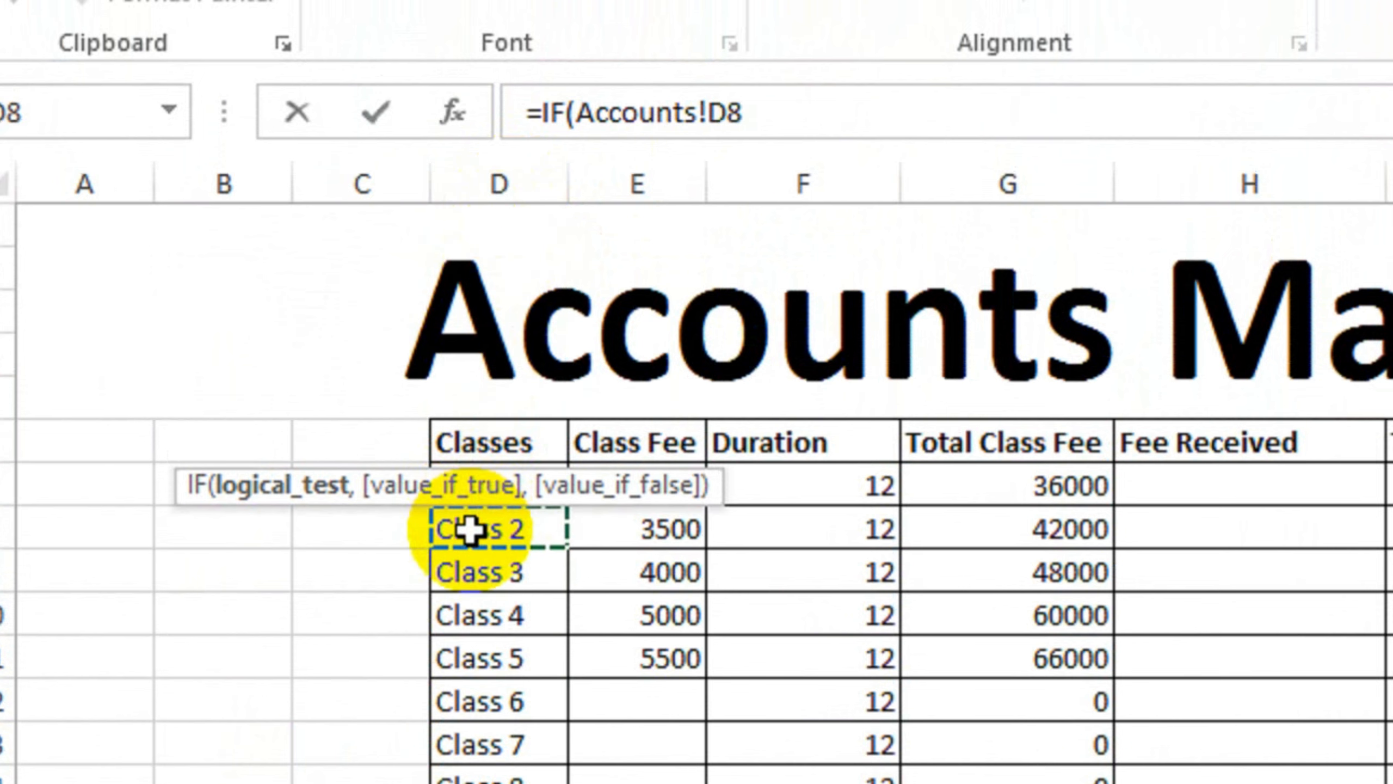
key(Up)
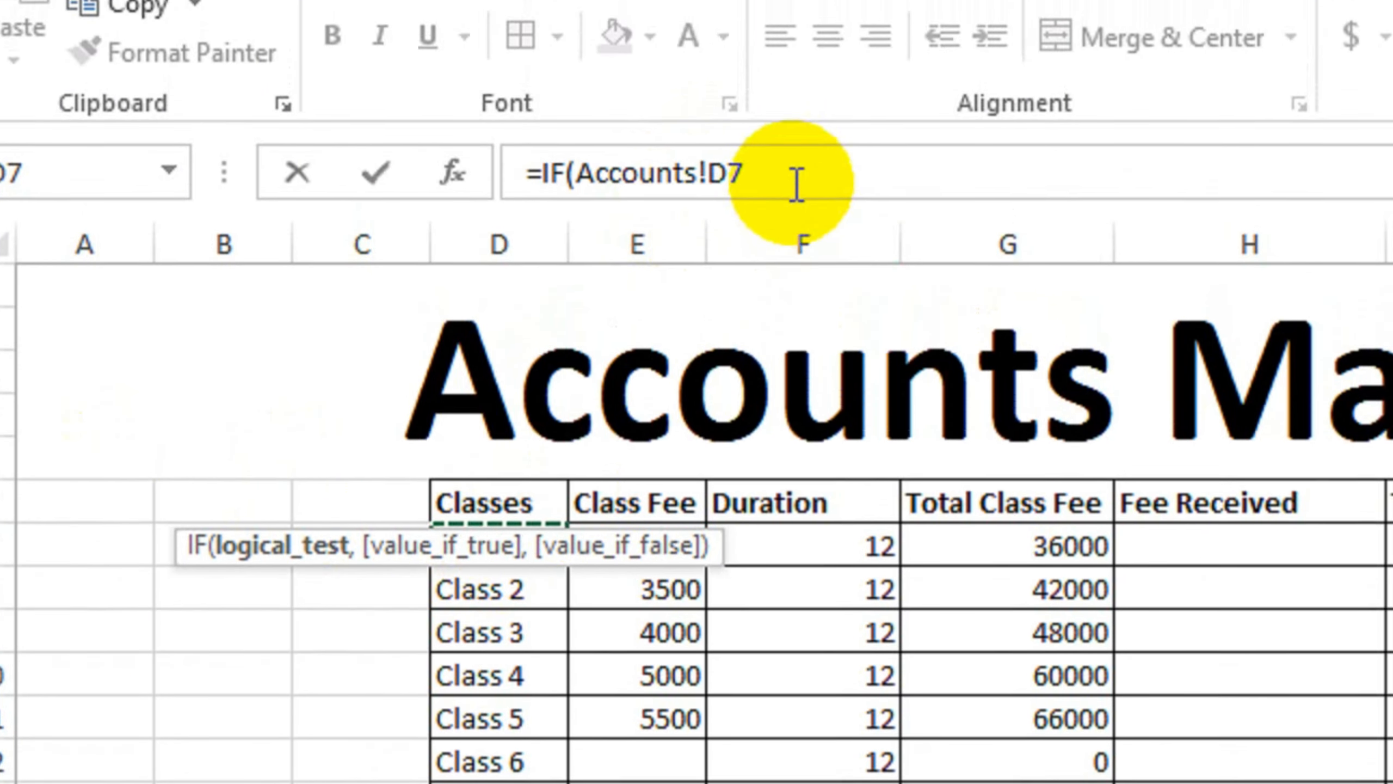
click(796, 118)
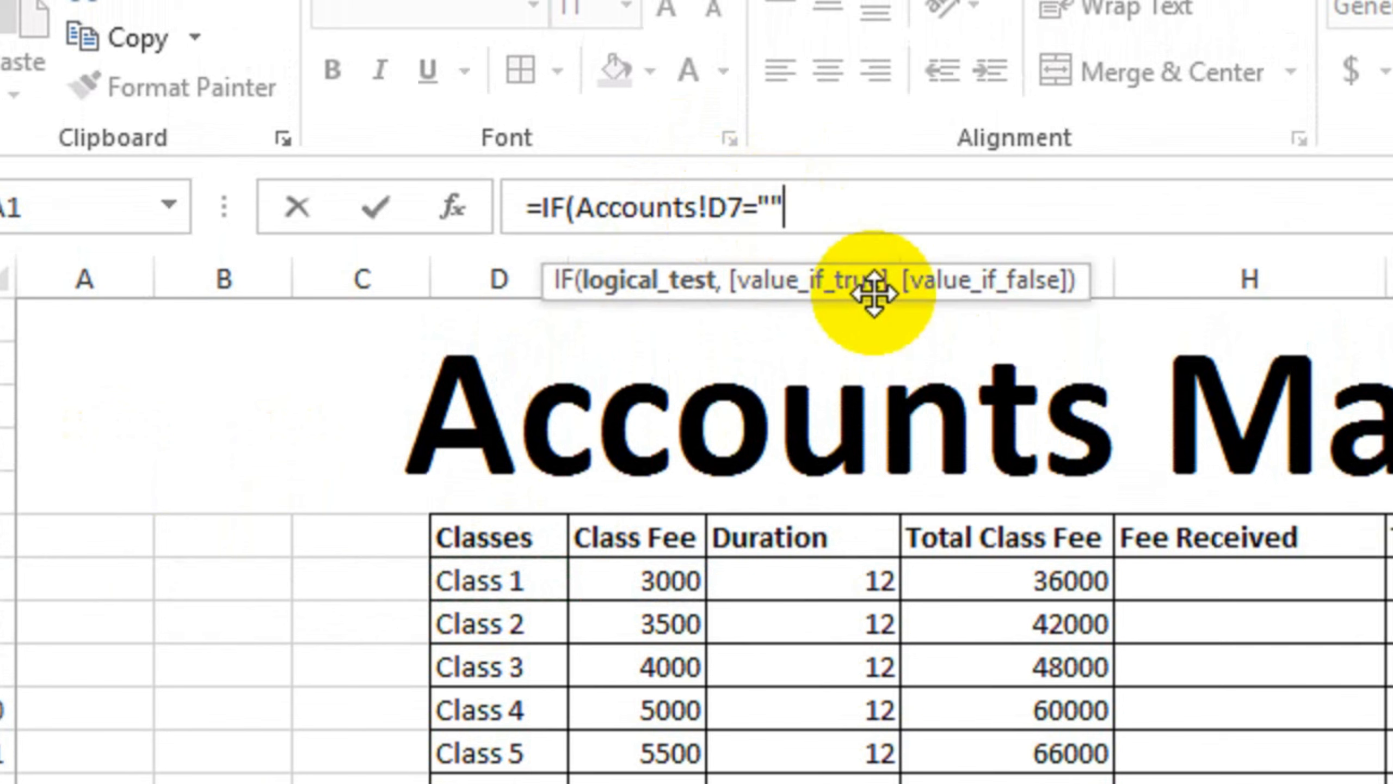
text(,)
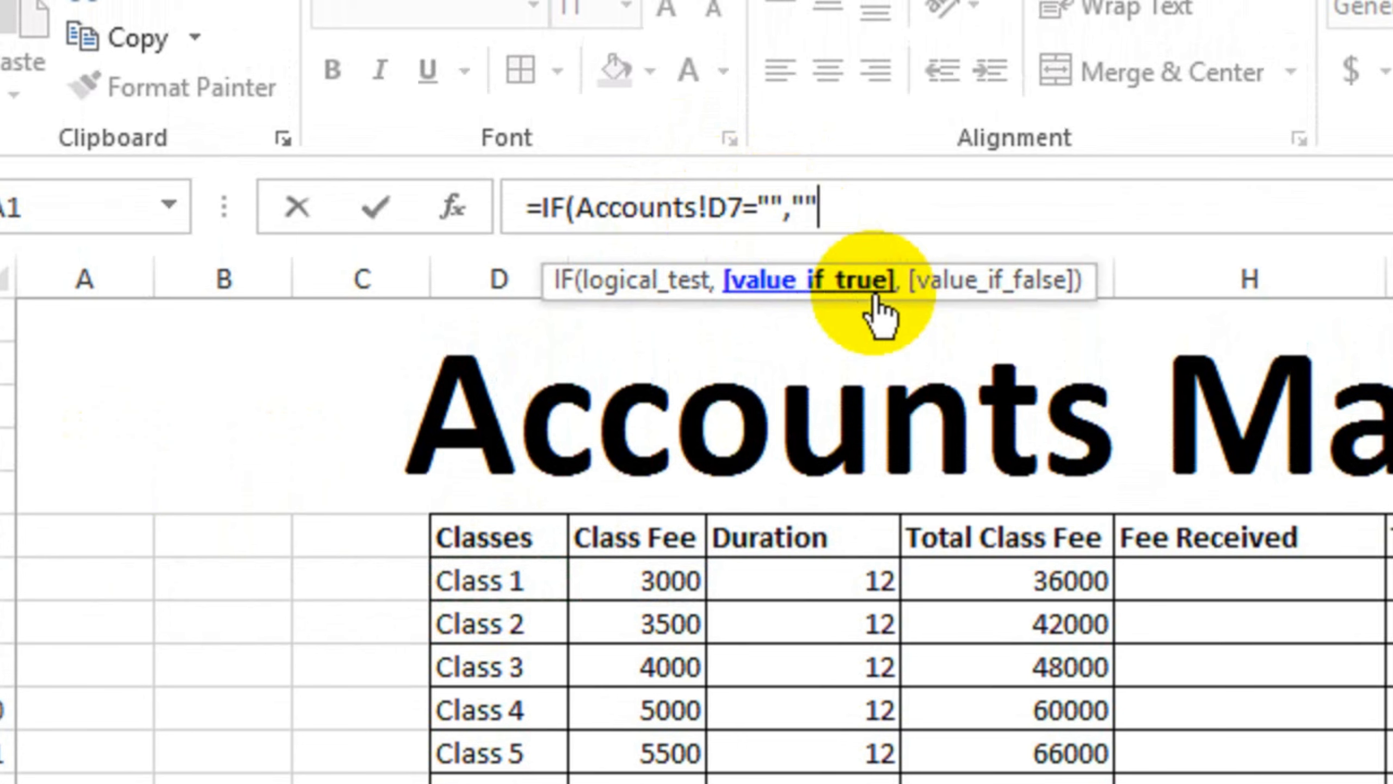
text("",)
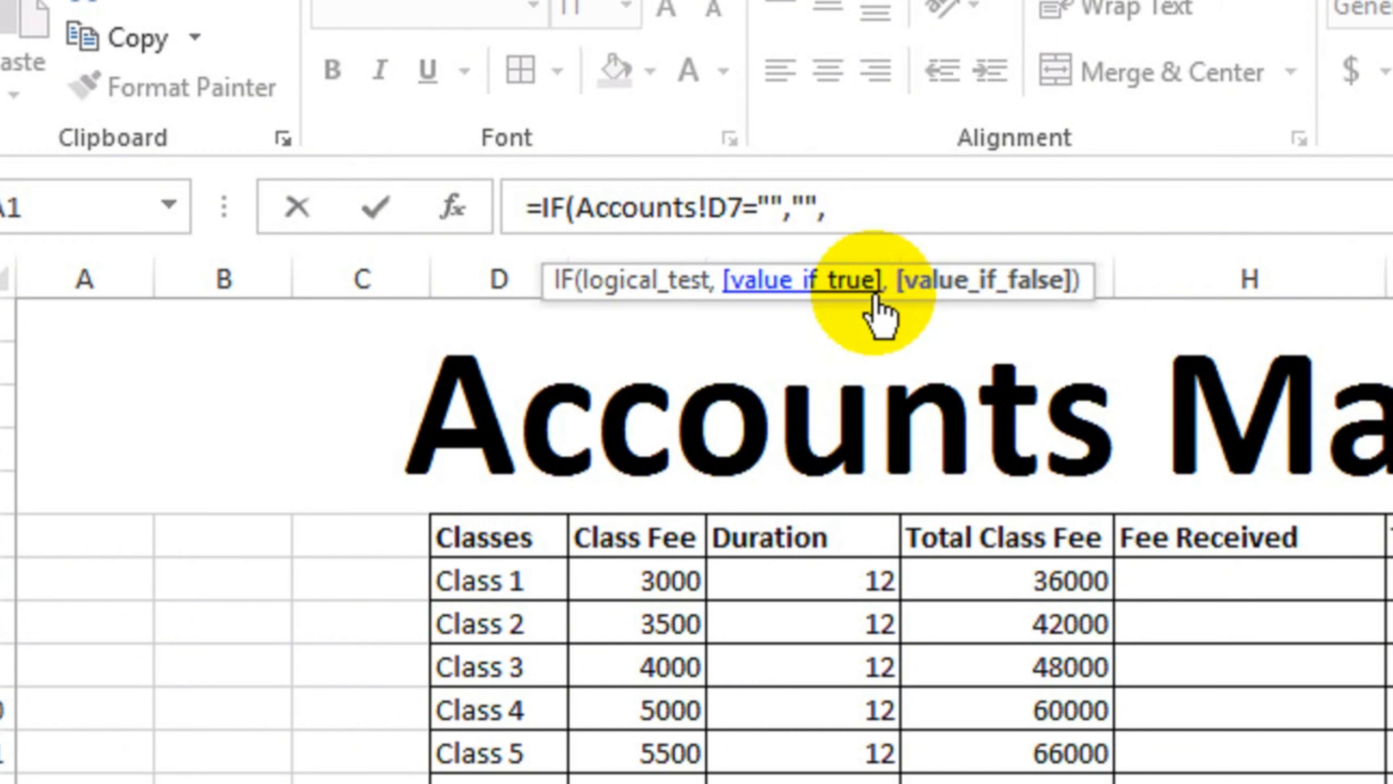
click(505, 583)
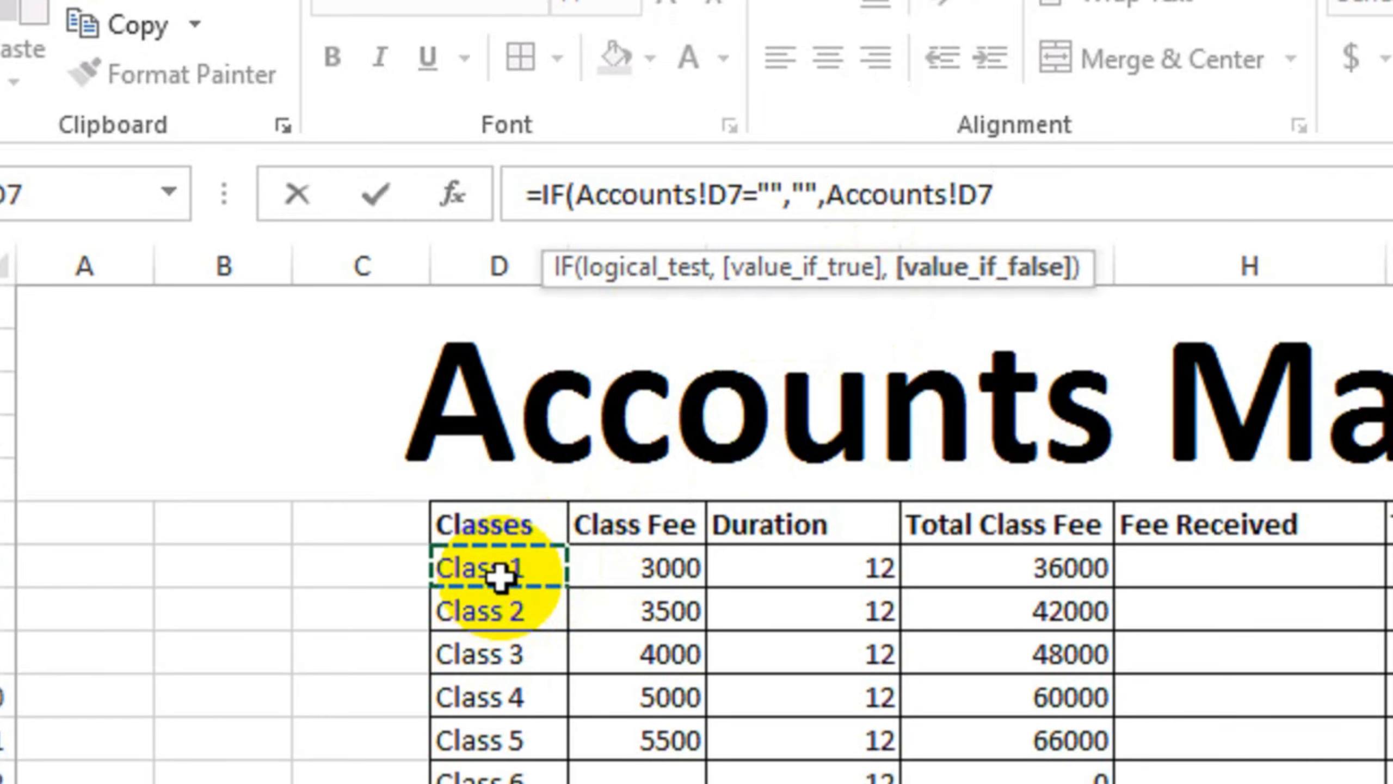
key(Return)
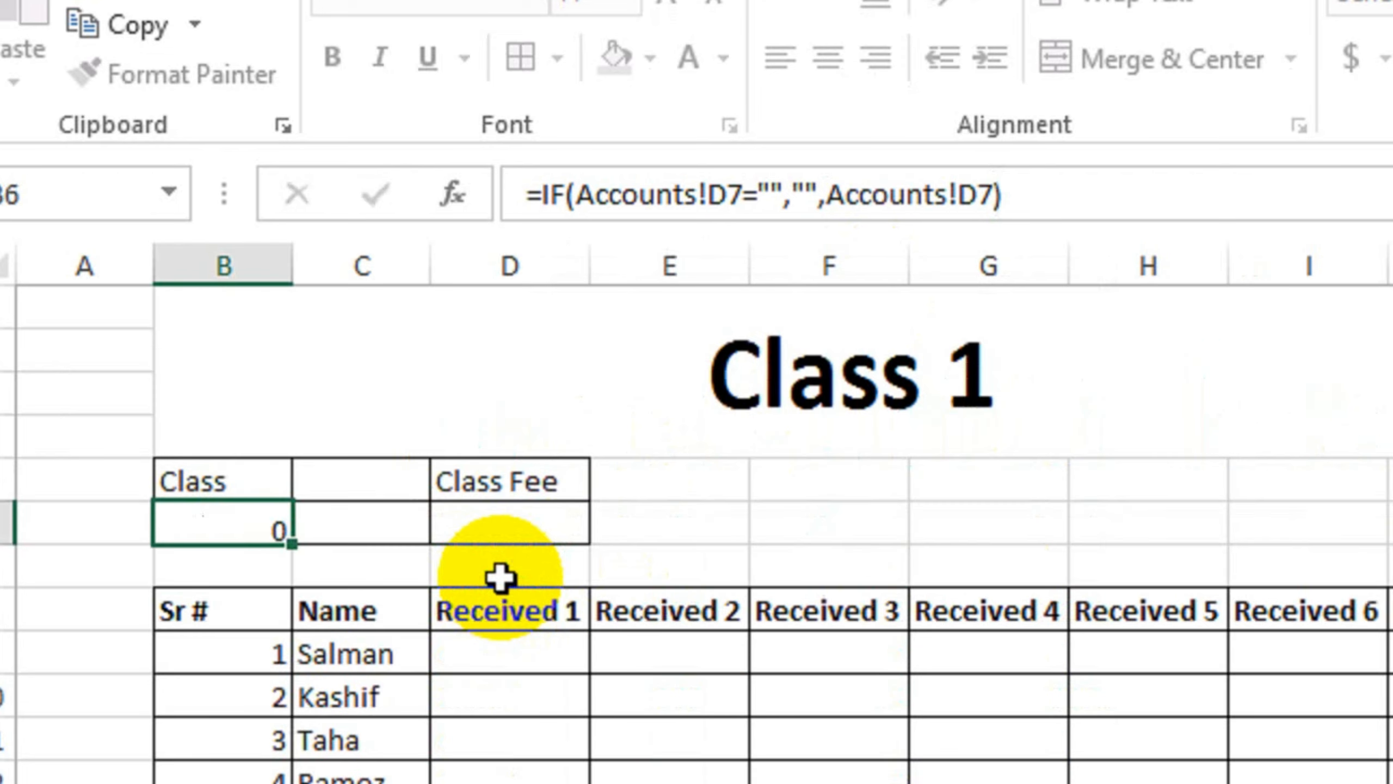
- Test the Class formula by clearing the Class 1 name on Accounts, checking the Class1 sheet, and undoing the deletion
click(256, 529)
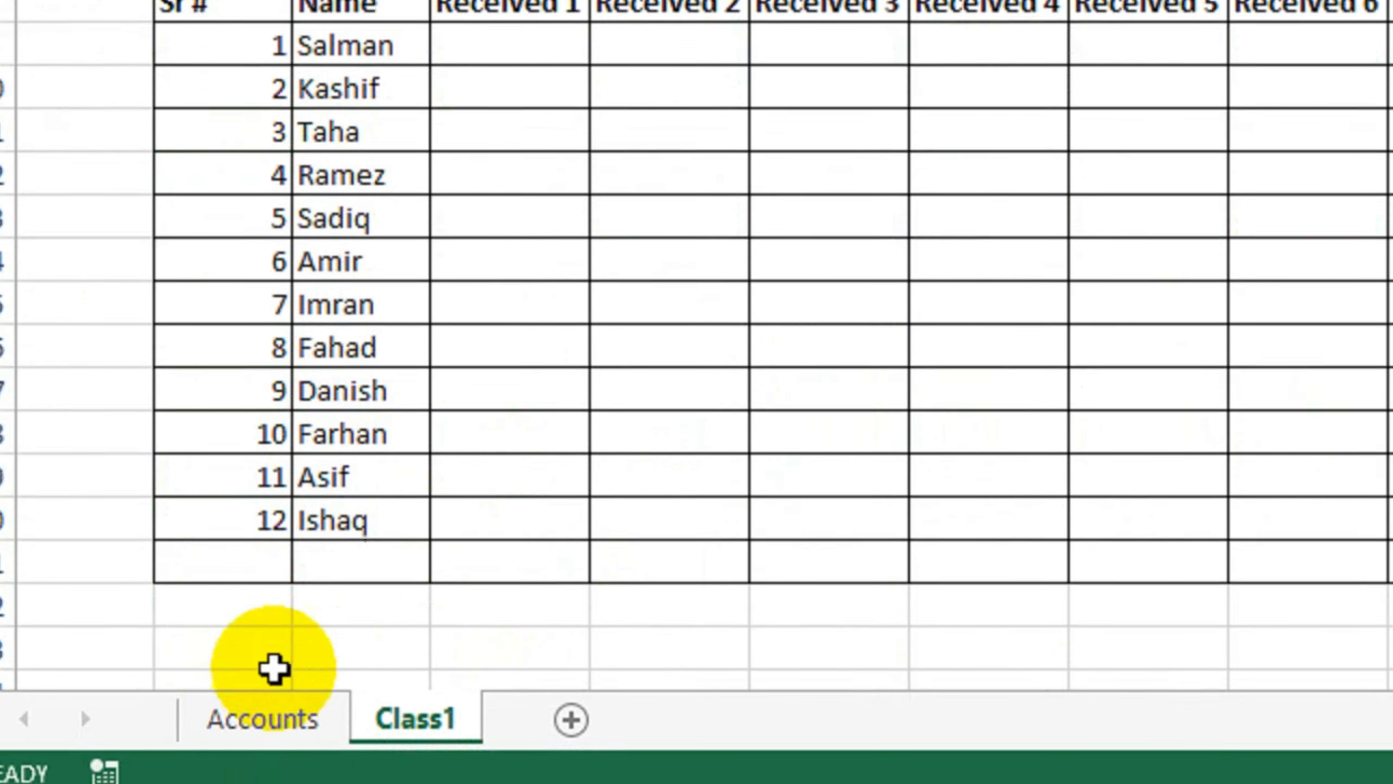
click(269, 707)
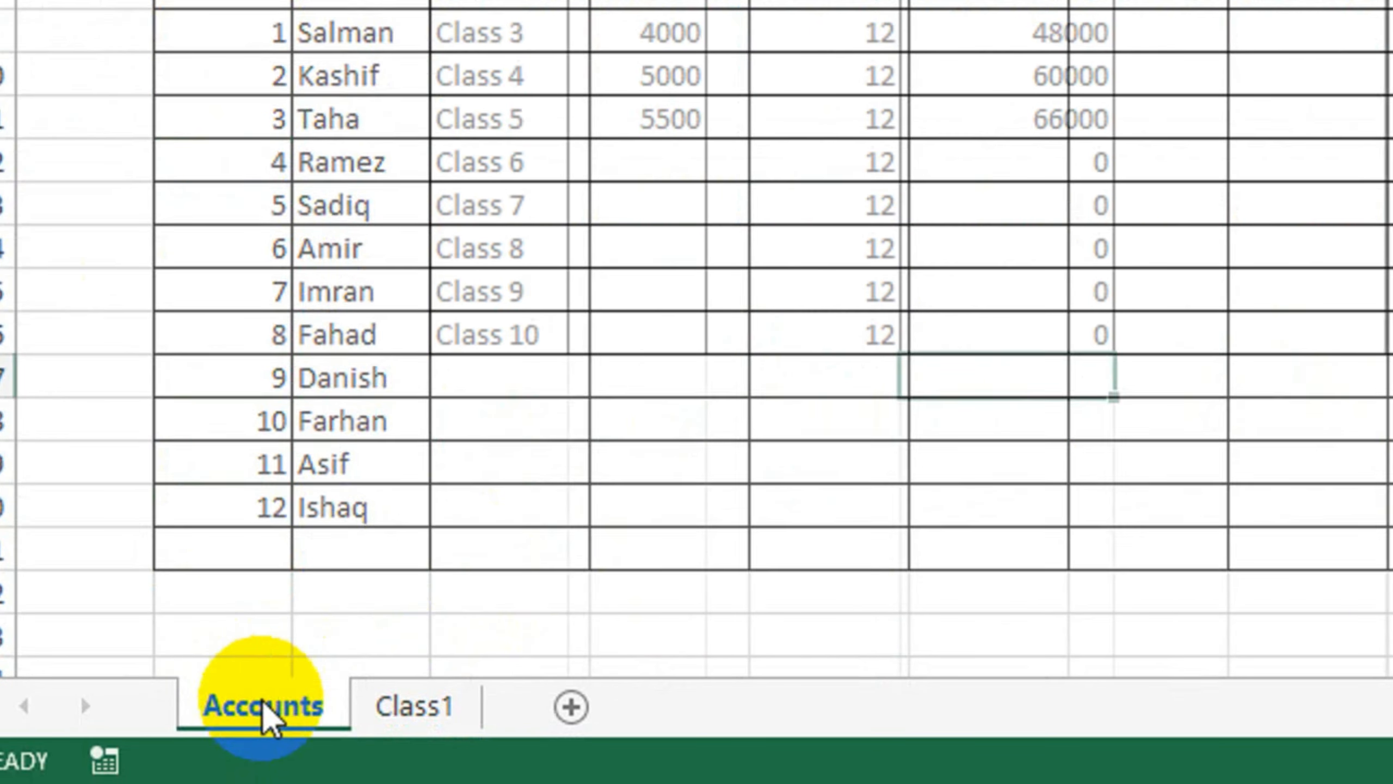
click(513, 72)
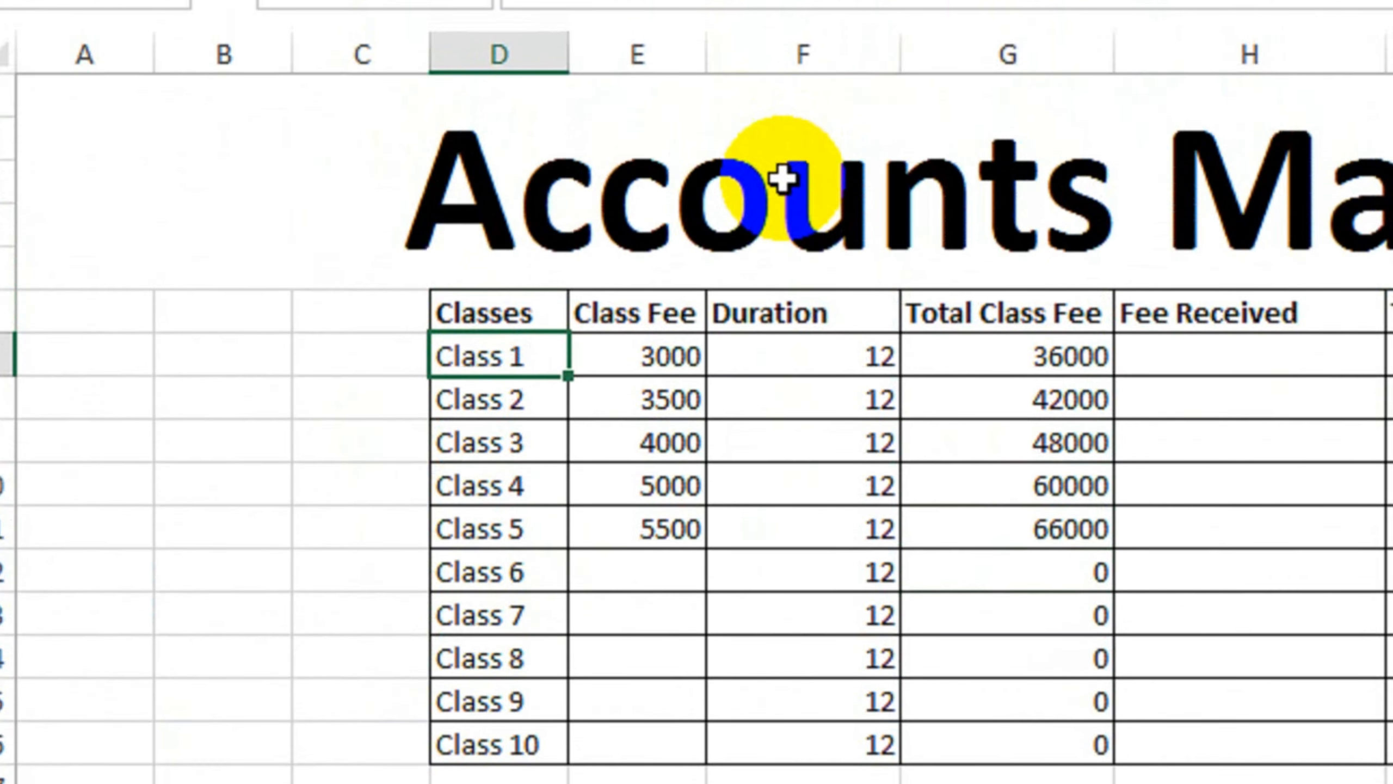
key(Delete)
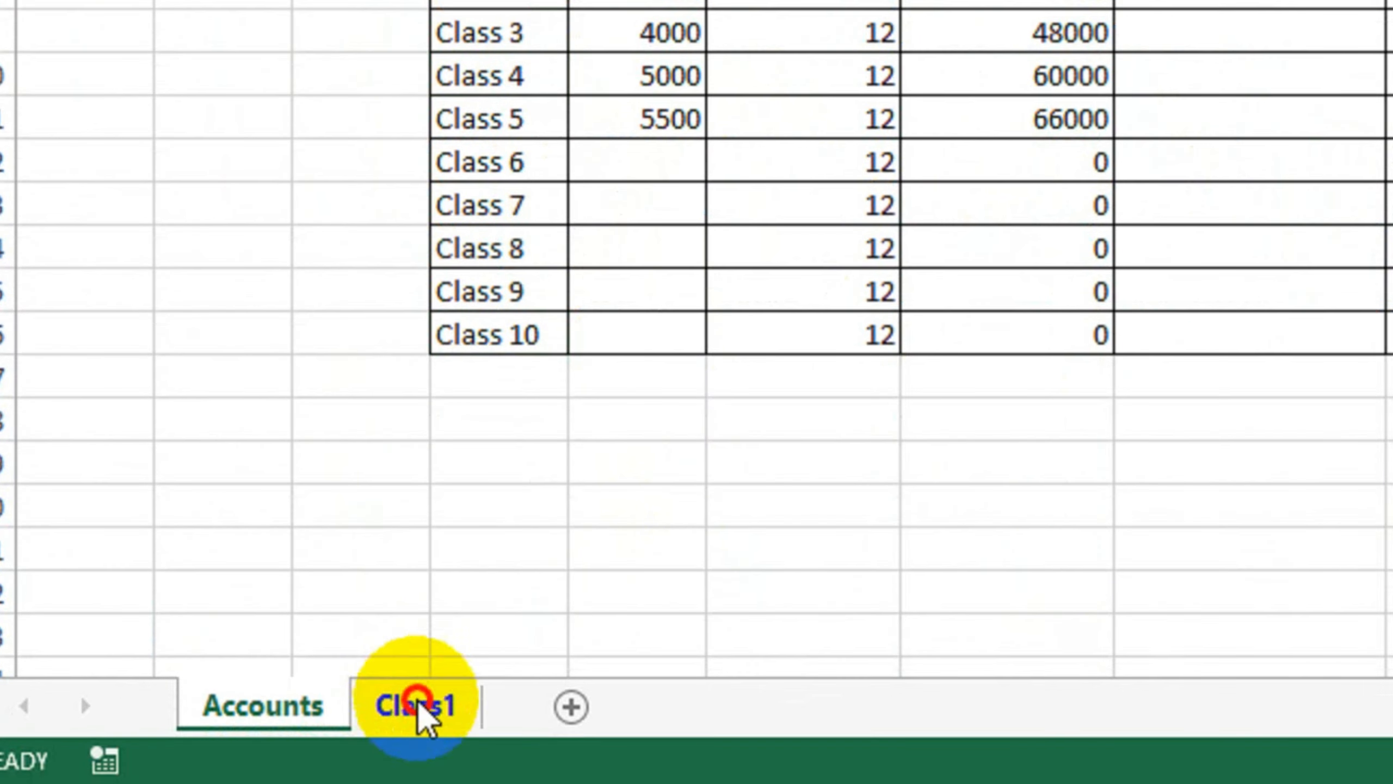
click(419, 708)
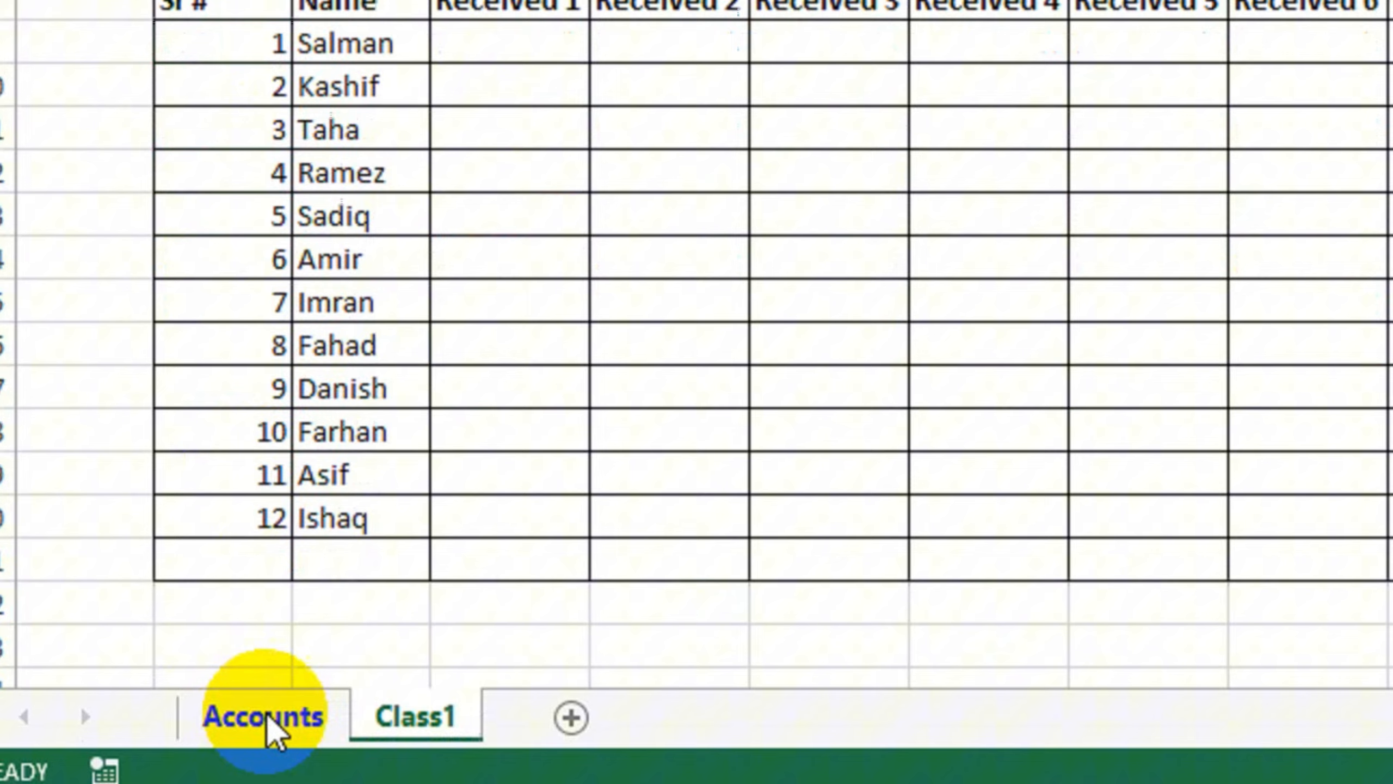
click(266, 719)
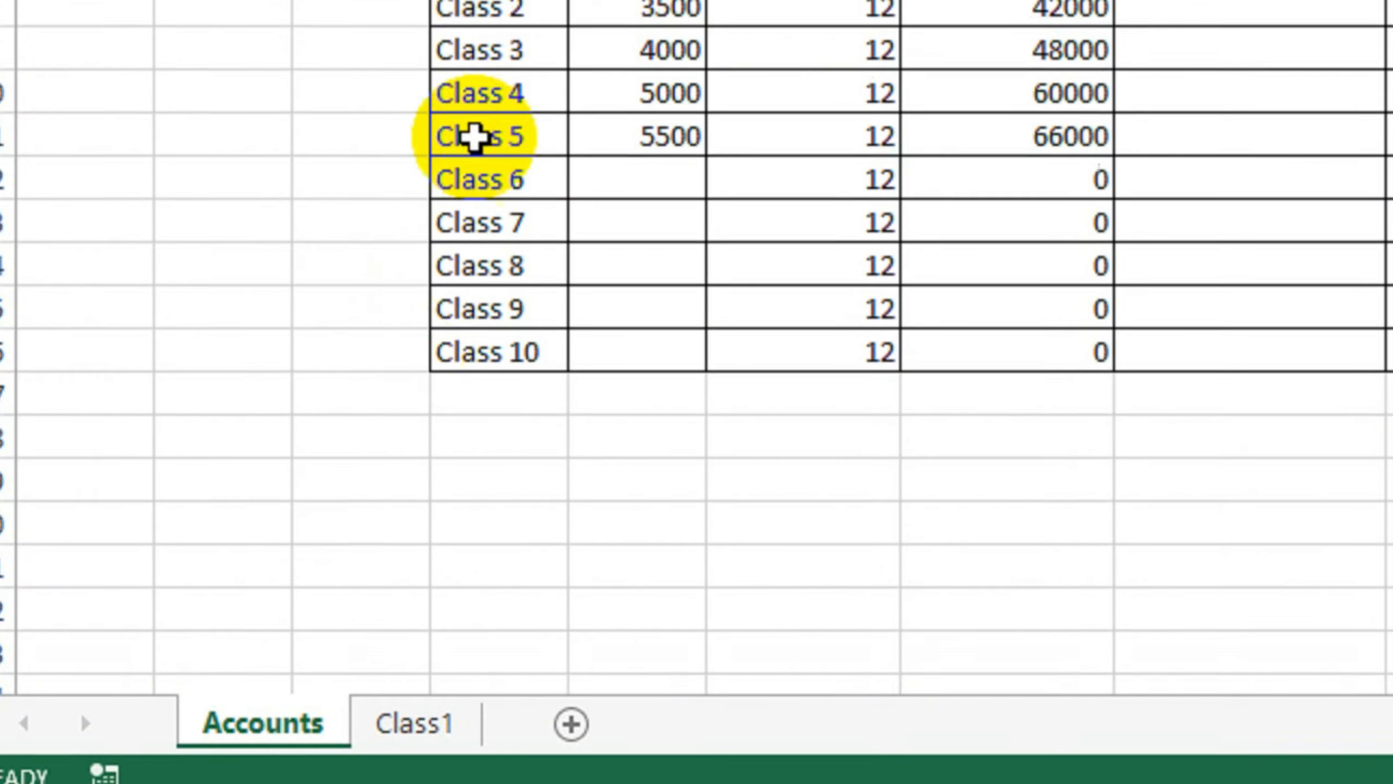
key(ctrl+z)
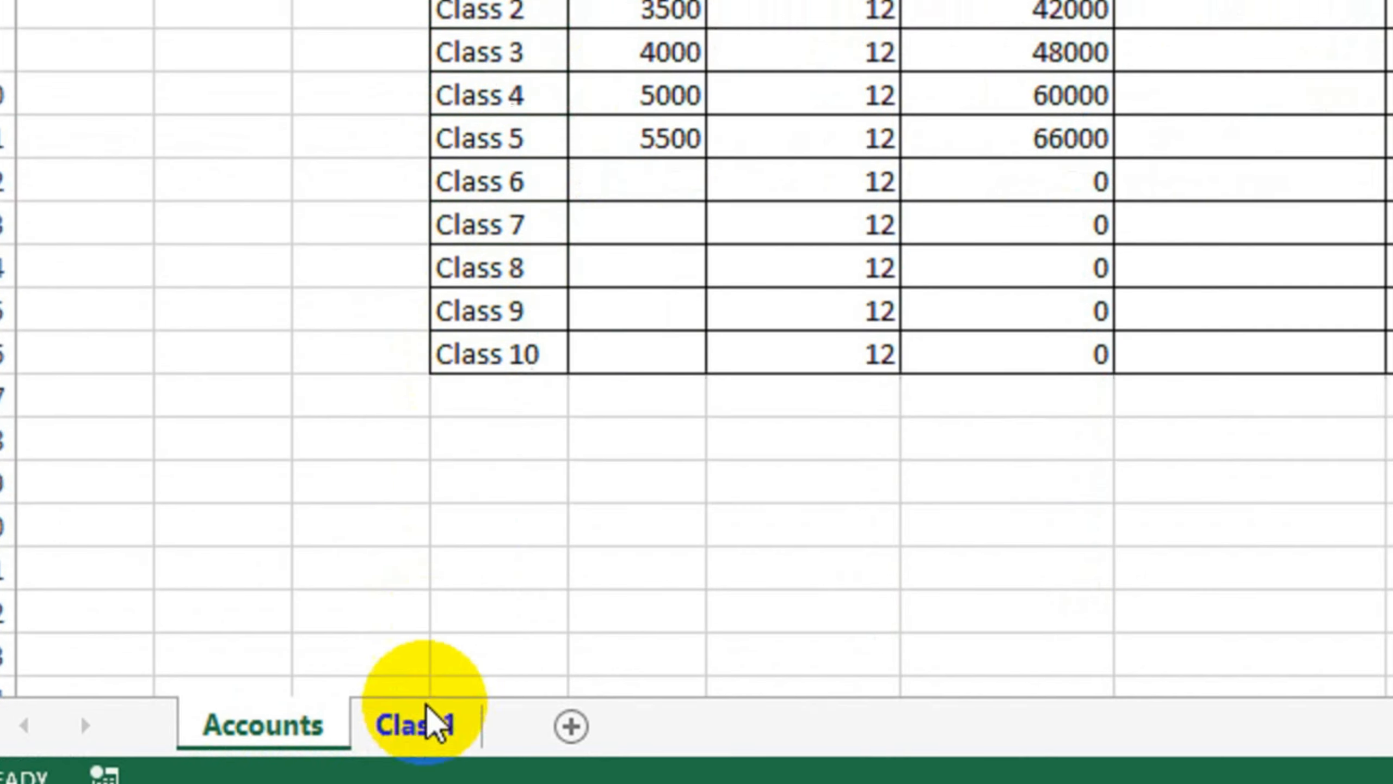
- Check the fee columns on the Accounts sheet as the source for the Class1 sheet's Class Fee cell D6
click(430, 722)
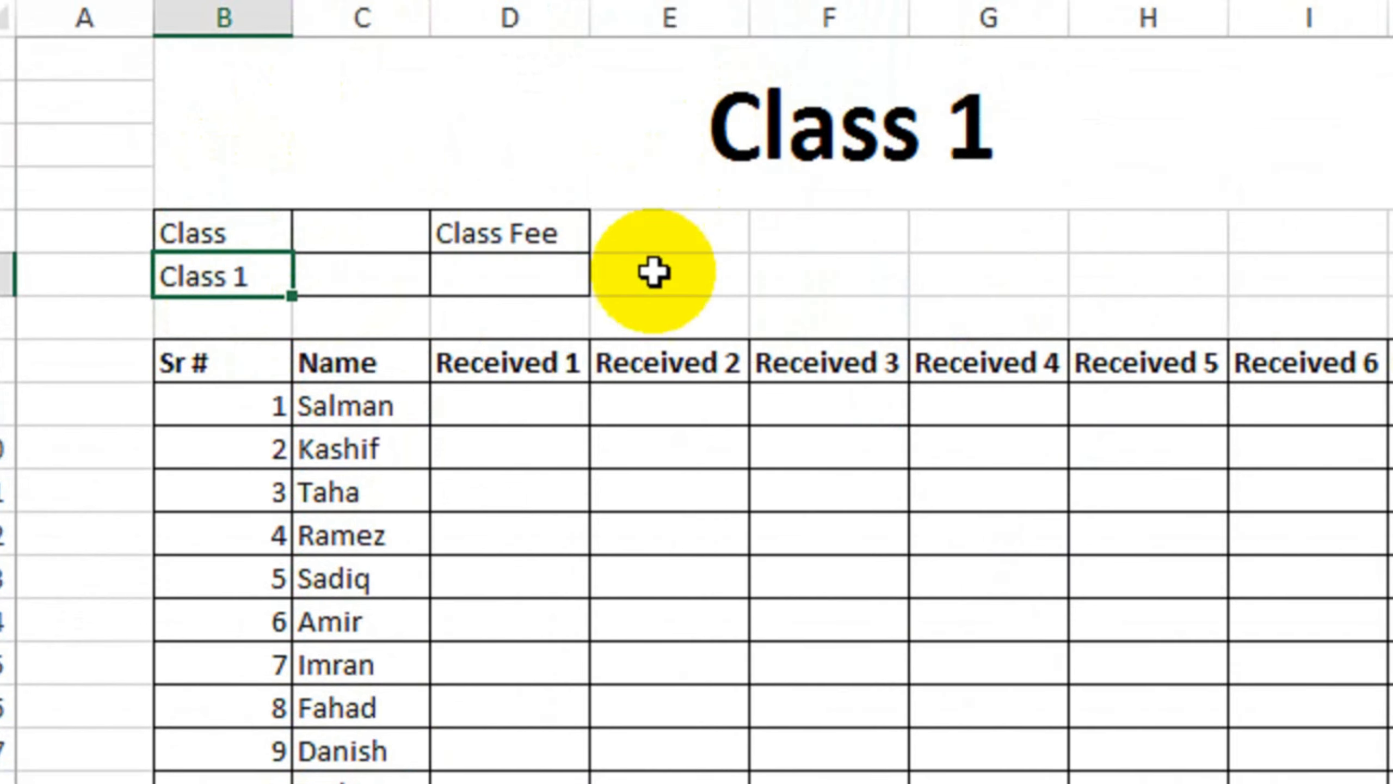
click(567, 282)
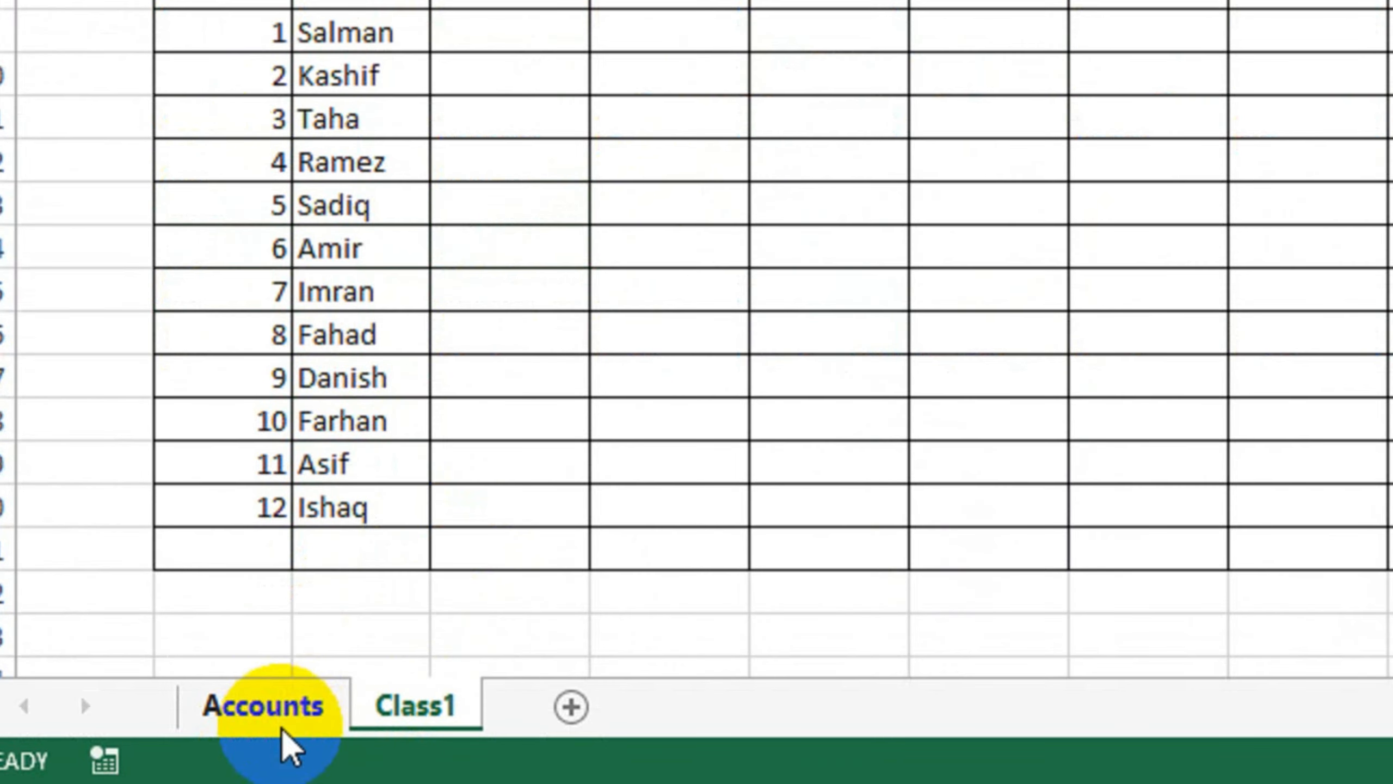
click(263, 705)
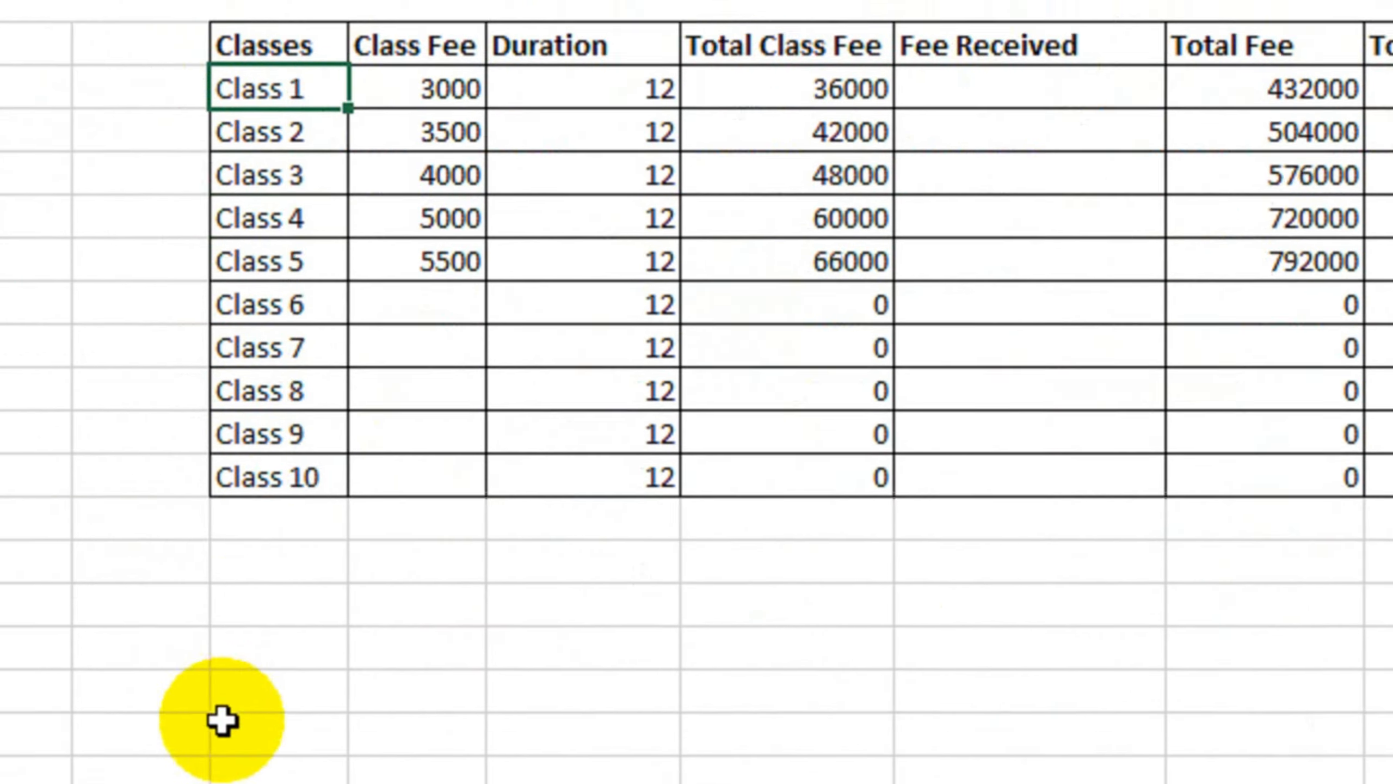
click(291, 698)
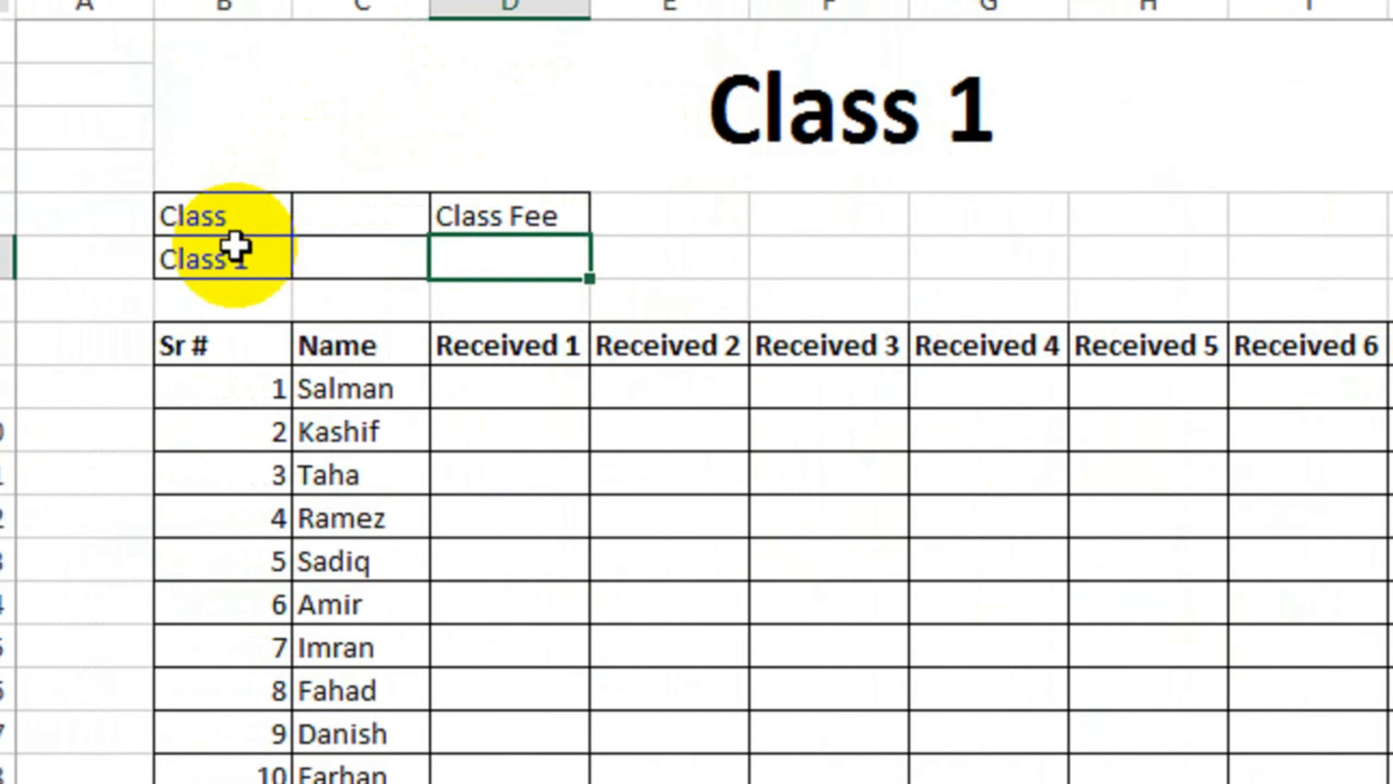
- Copy the IF formula text, without its equals sign, from cell B6 under Class on the Class1 sheet
click(144, 216)
drag(1006, 80, 549, 71)
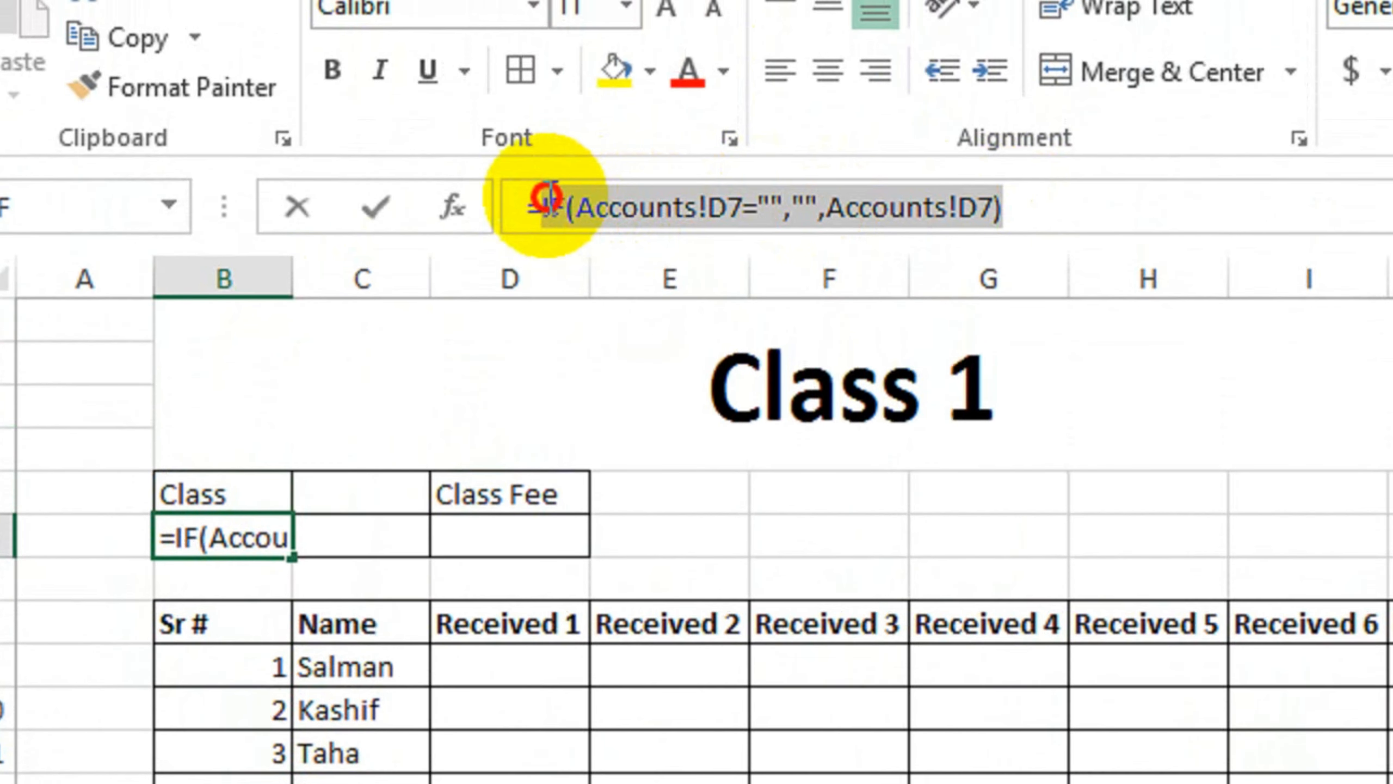
drag(547, 195, 548, 200)
key(ctrl+c)
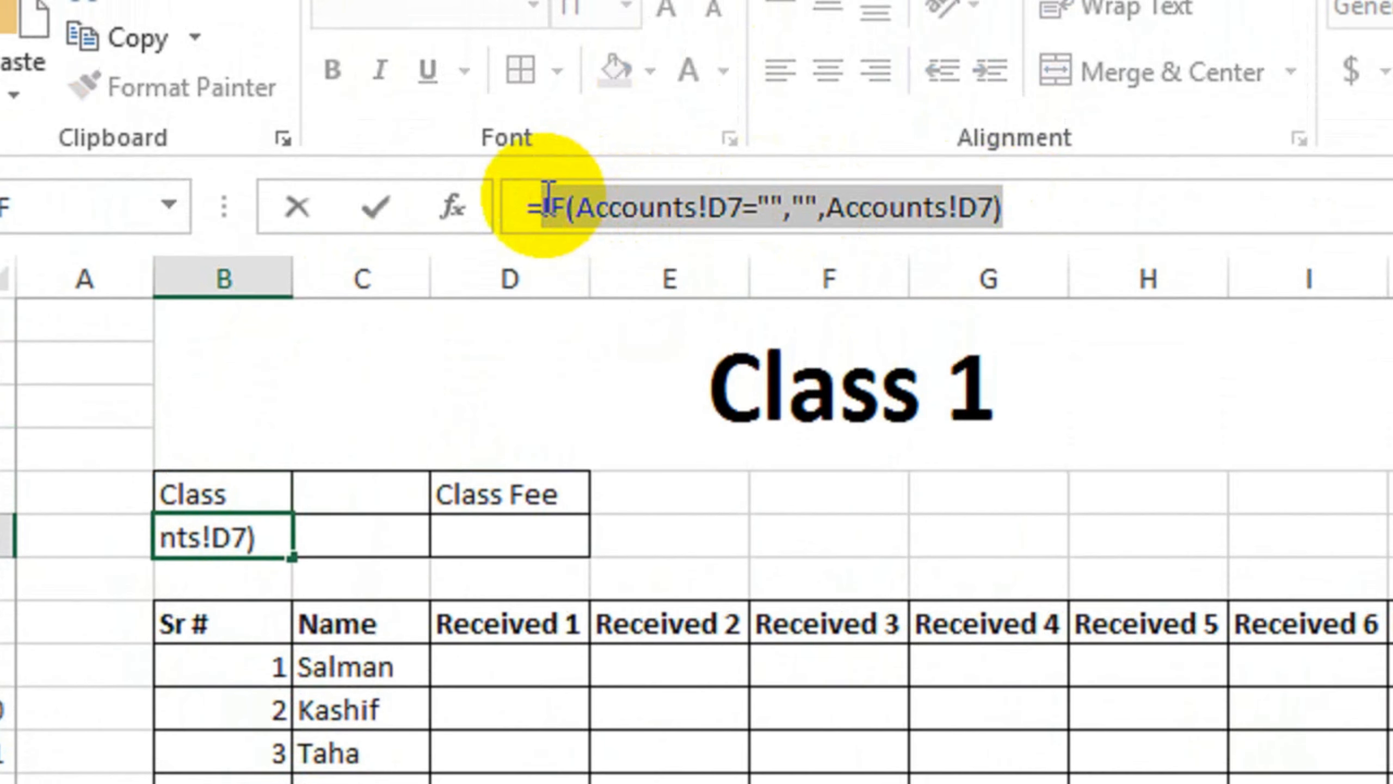
key(Return)
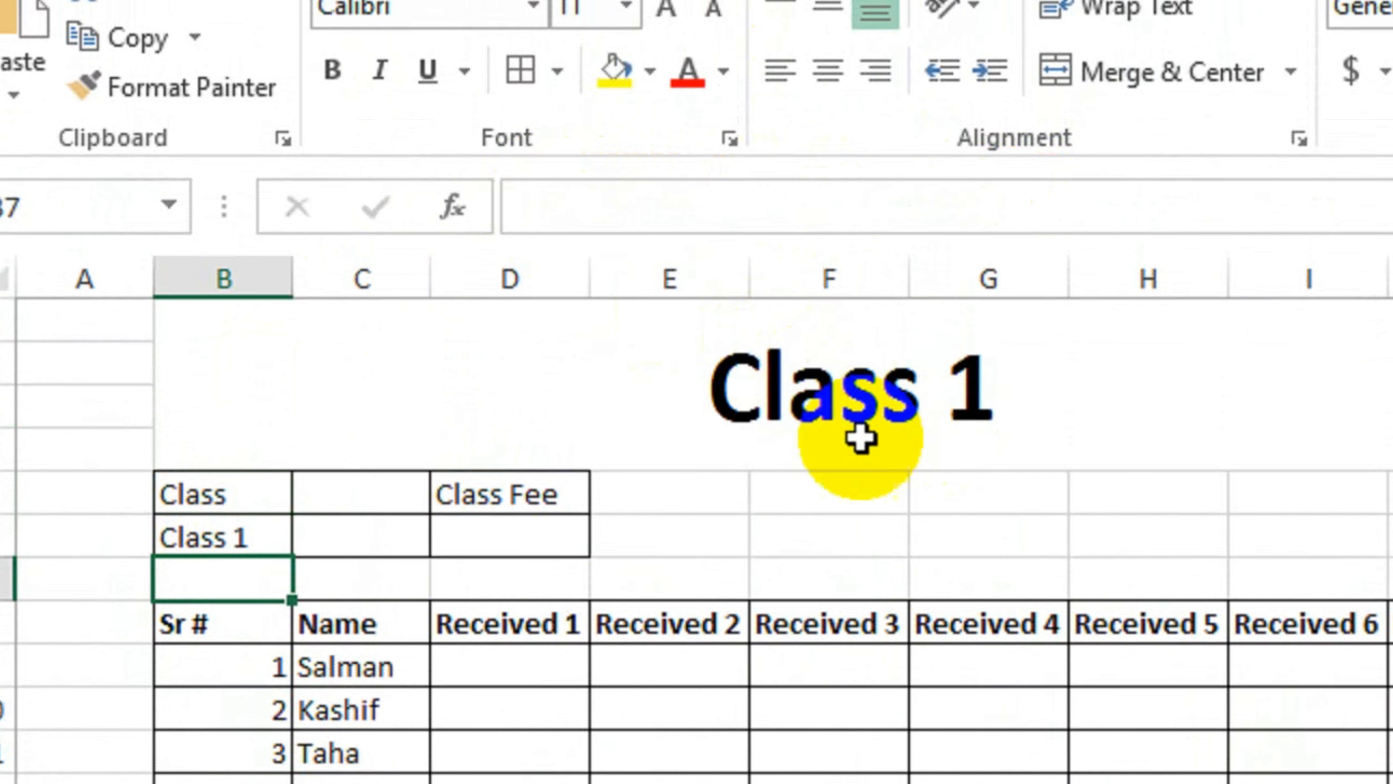
click(558, 536)
text(=)
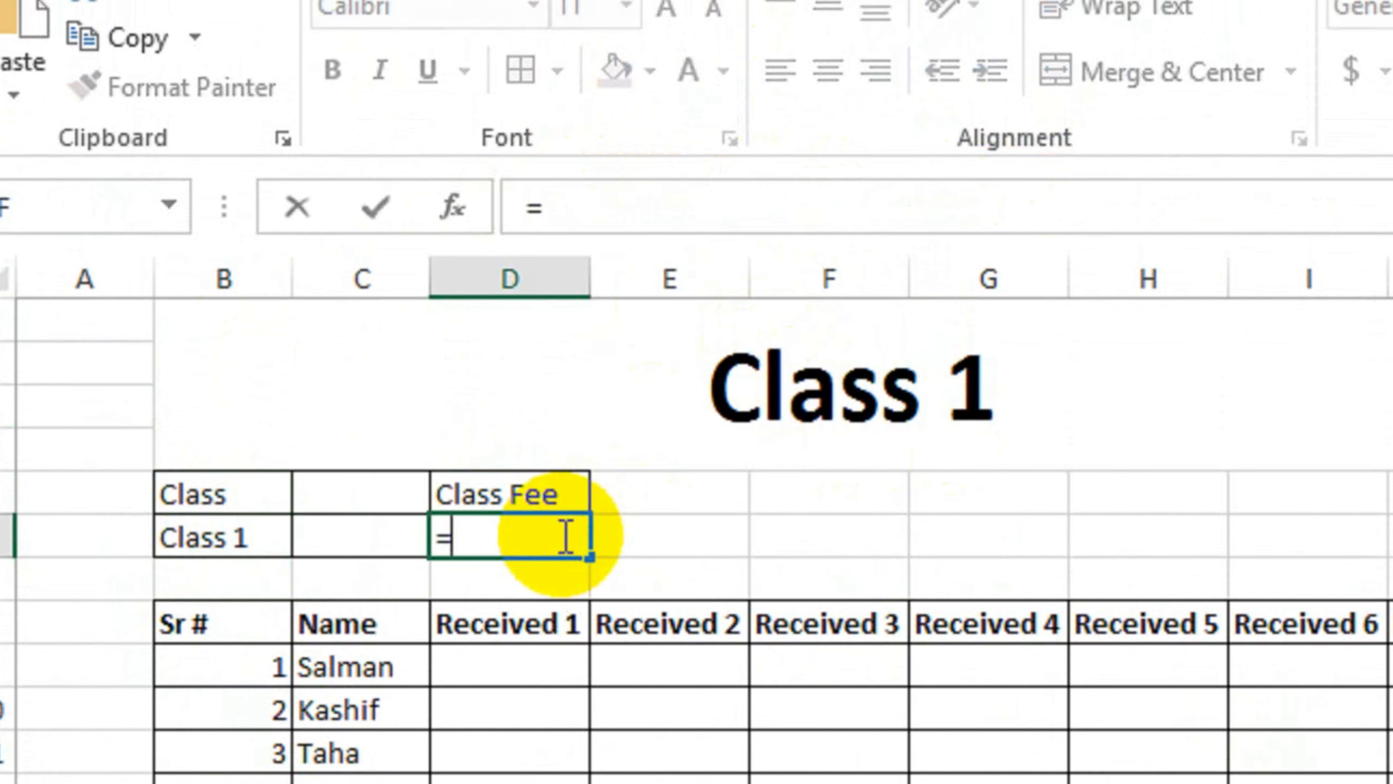
key(ctrl+v)
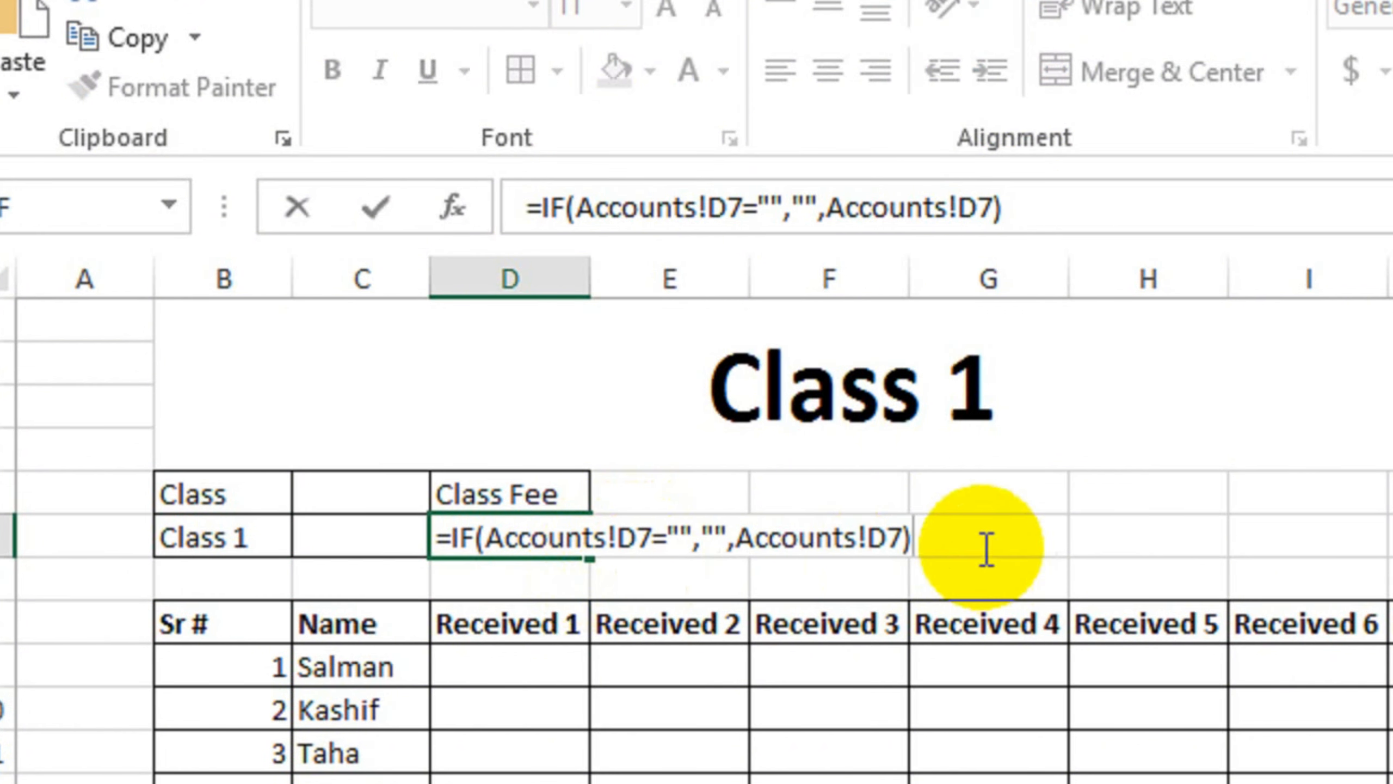
key(BackSpace)
key(BackSpace)
key(BackSpace)
key(BackSpace)
key(BackSpace)
key(BackSpace)
key(BackSpace)
key(BackSpace)
key(BackSpace)
key(BackSpace)
key(BackSpace)
key(BackSpace)
key(BackSpace)
key(BackSpace)
key(BackSpace)
key(BackSpace)
key(BackSpace)
key(BackSpace)
key(BackSpace)
key(BackSpace)
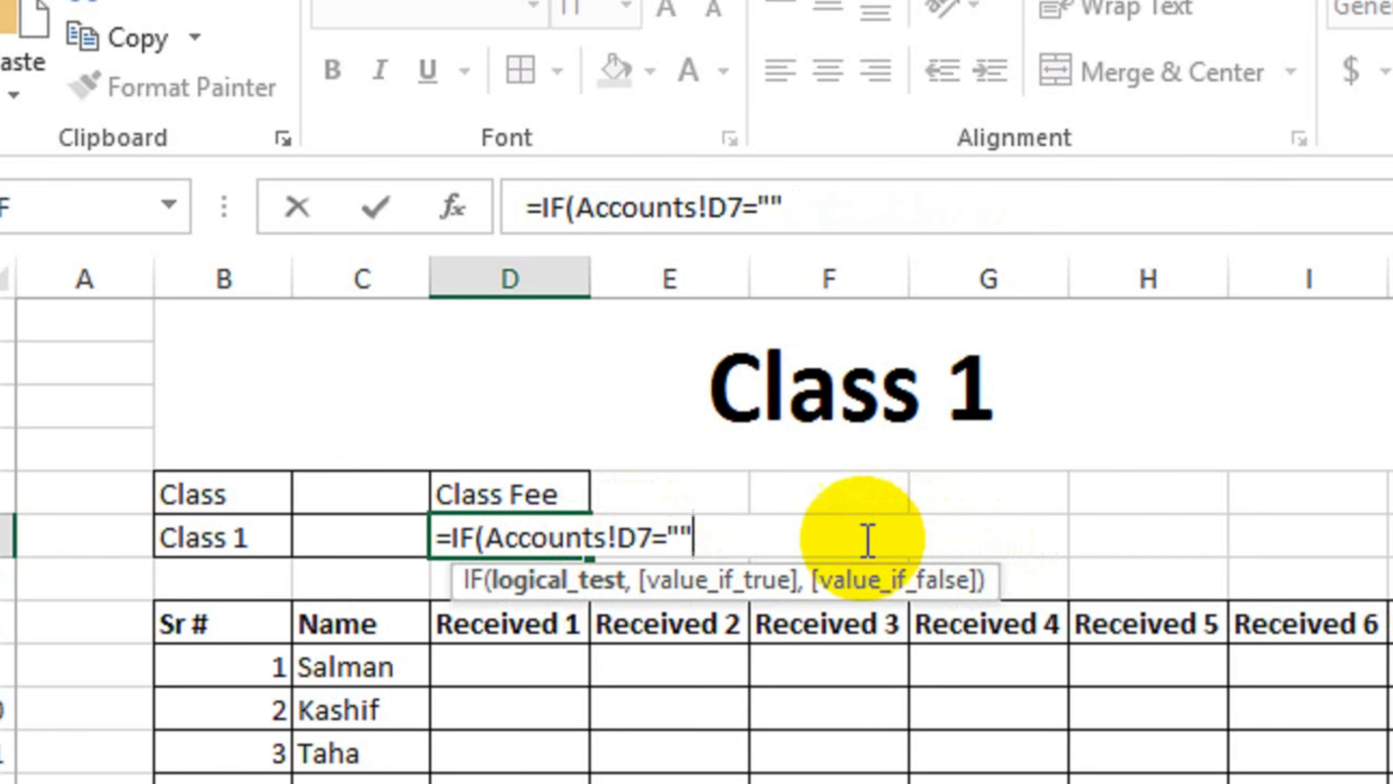
click(585, 677)
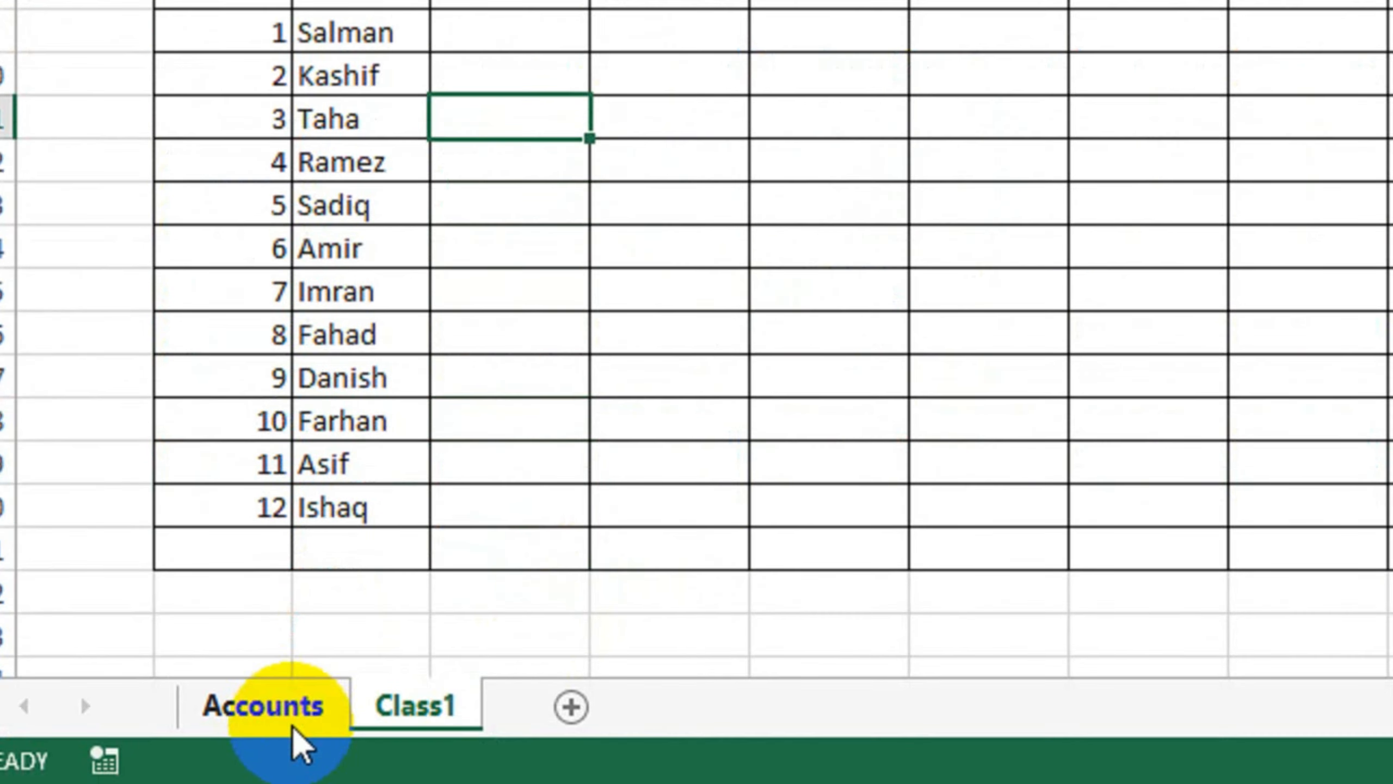
- Enter =IF(Accounts!G7="","",Accounts!G7) in cell D6 under Class Fee on the Class1 sheet, adapting the copied formula
click(292, 721)
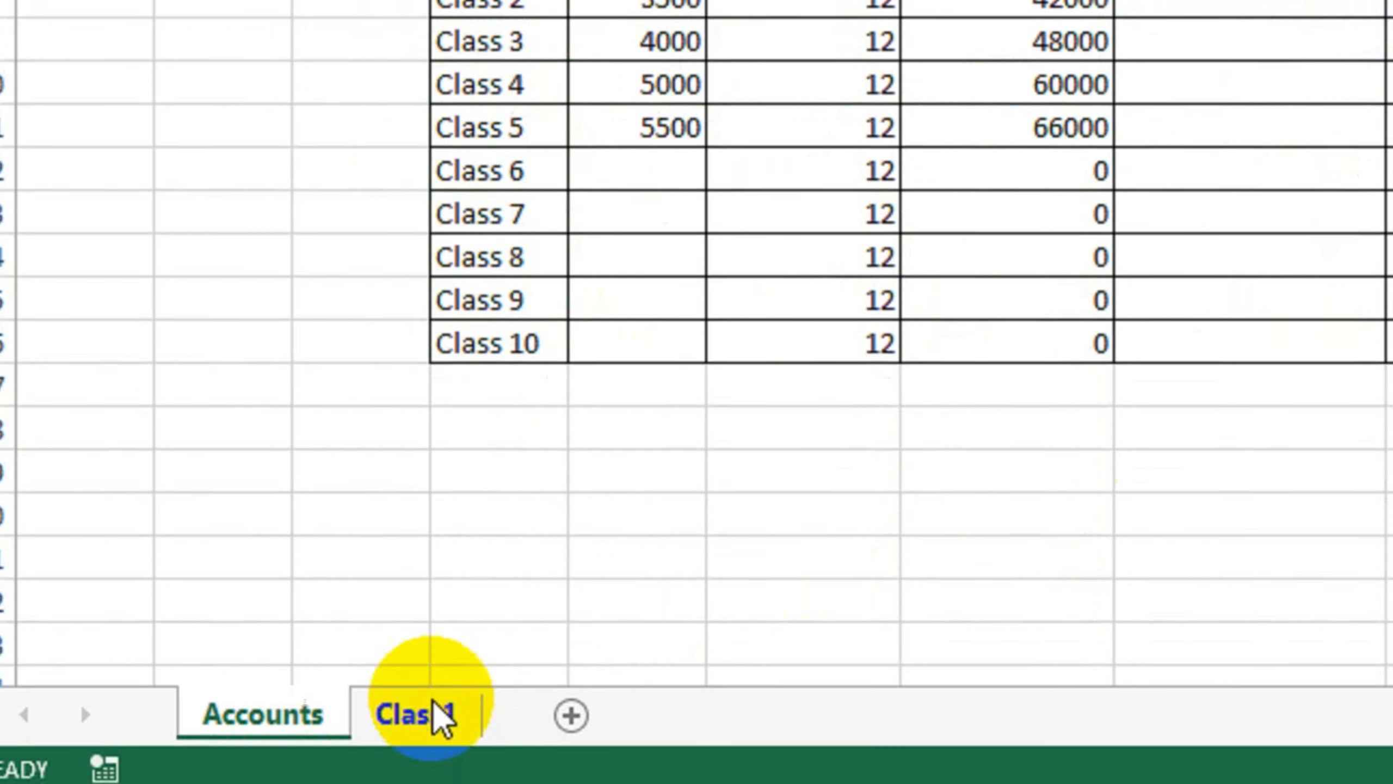
click(433, 715)
click(546, 152)
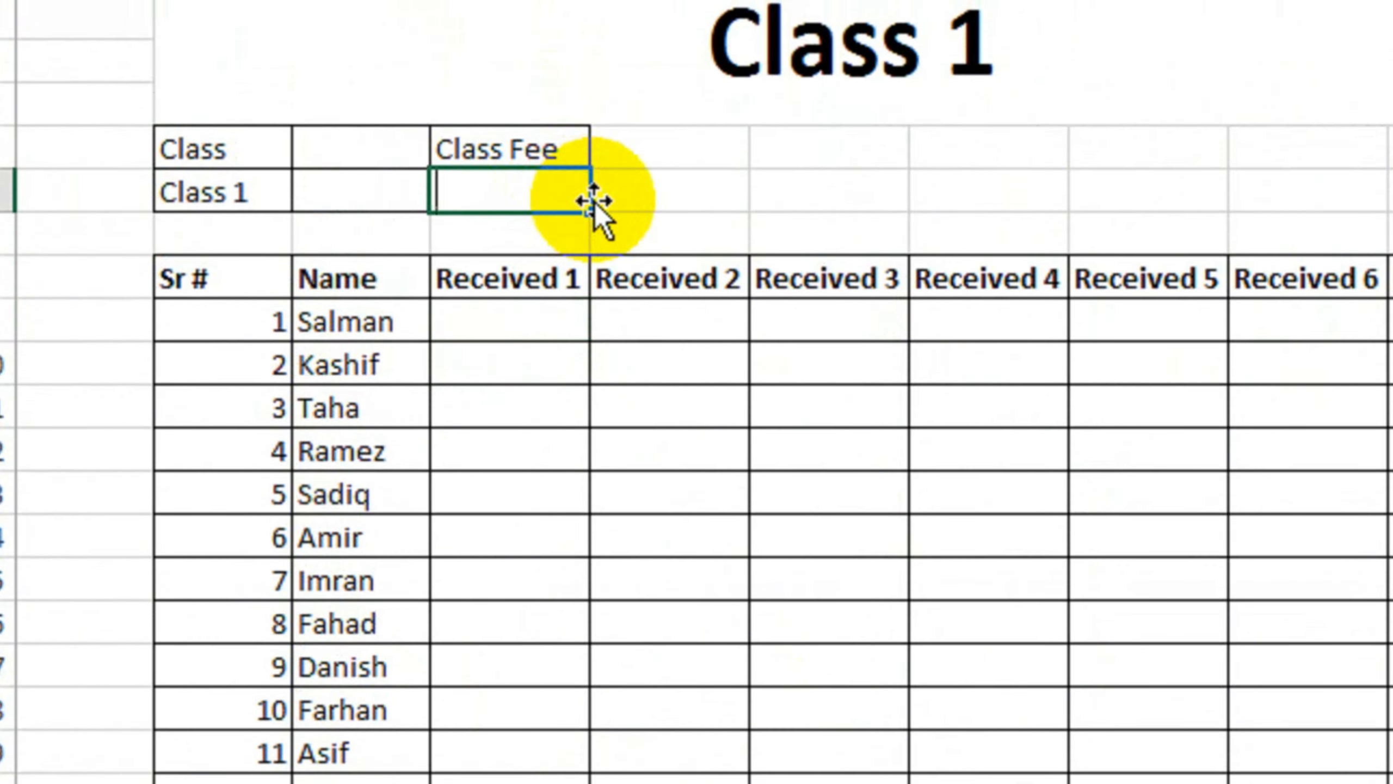
text(=)
key(ctrl+v)
click(637, 197)
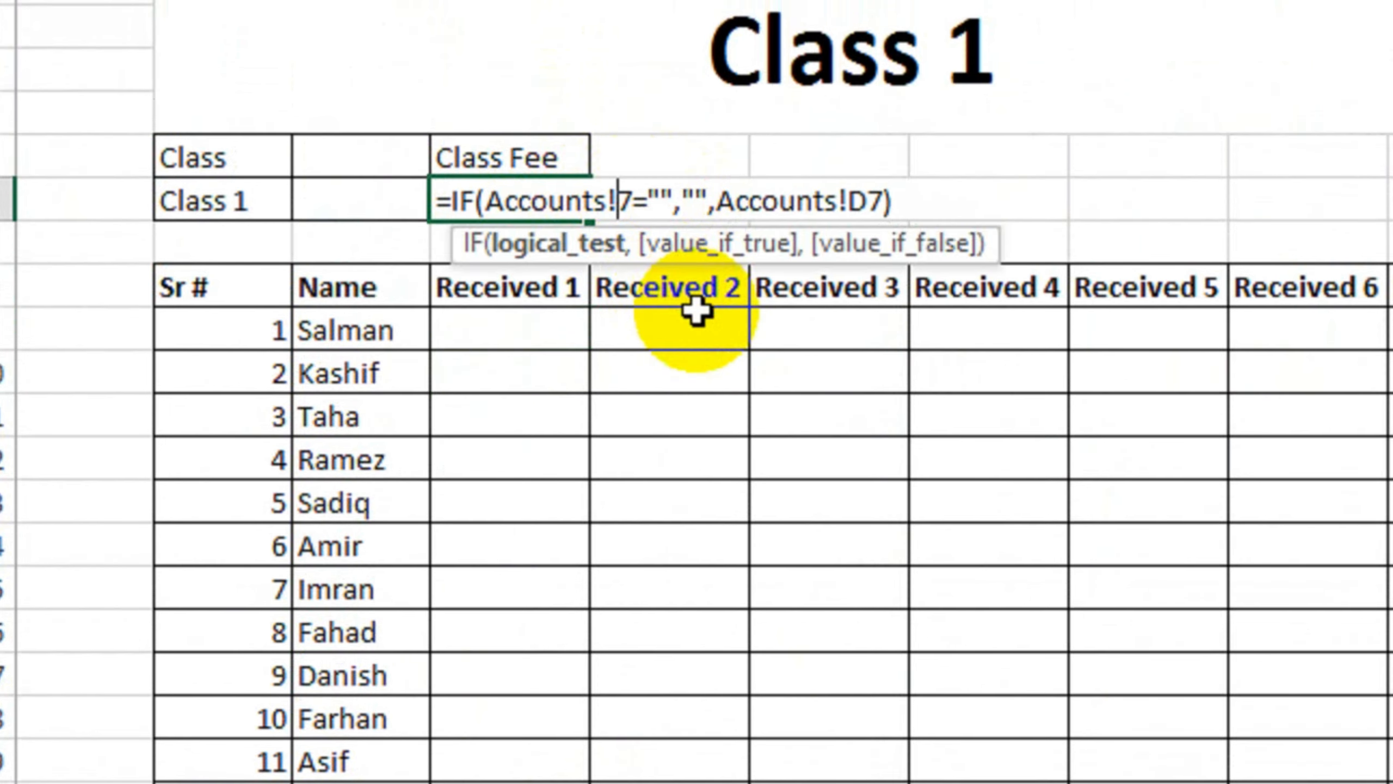
text(G)
click(887, 198)
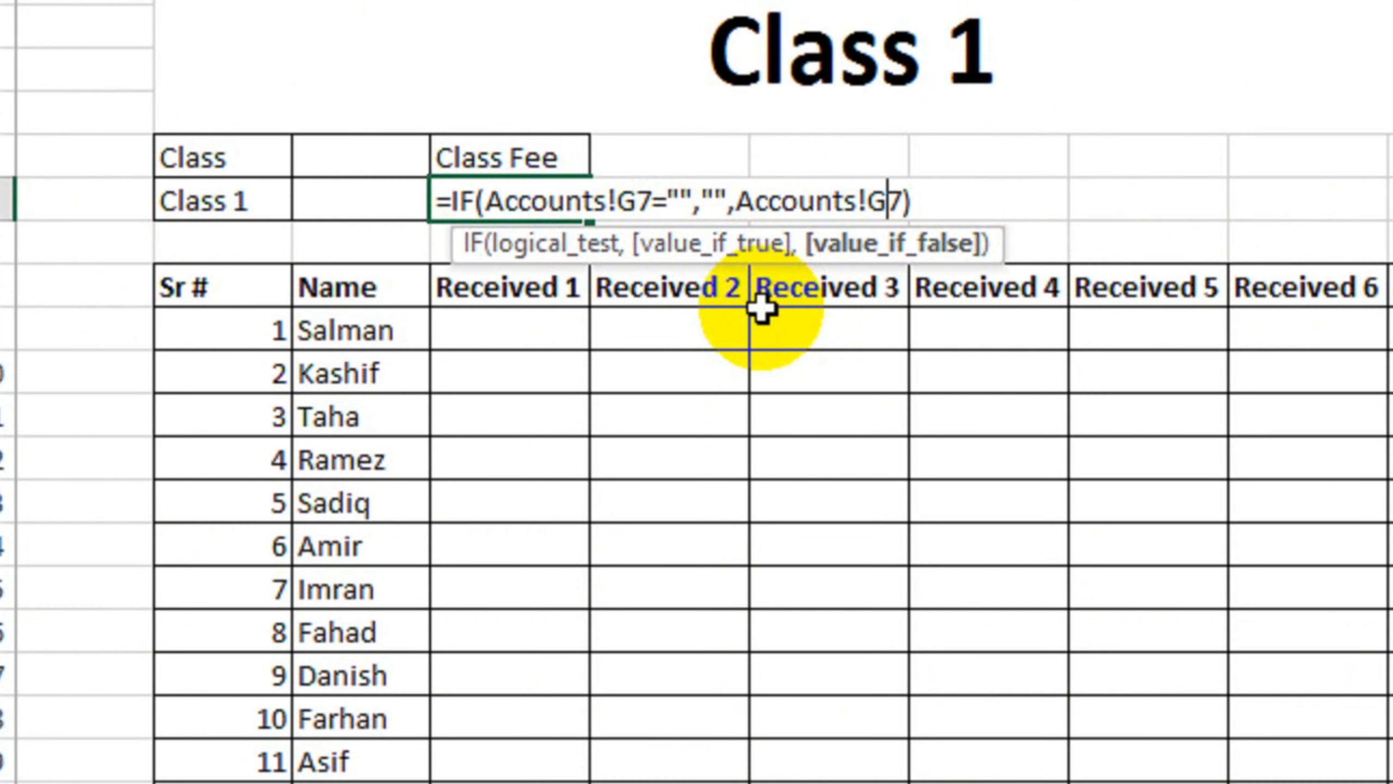
key(Return)
click(560, 204)
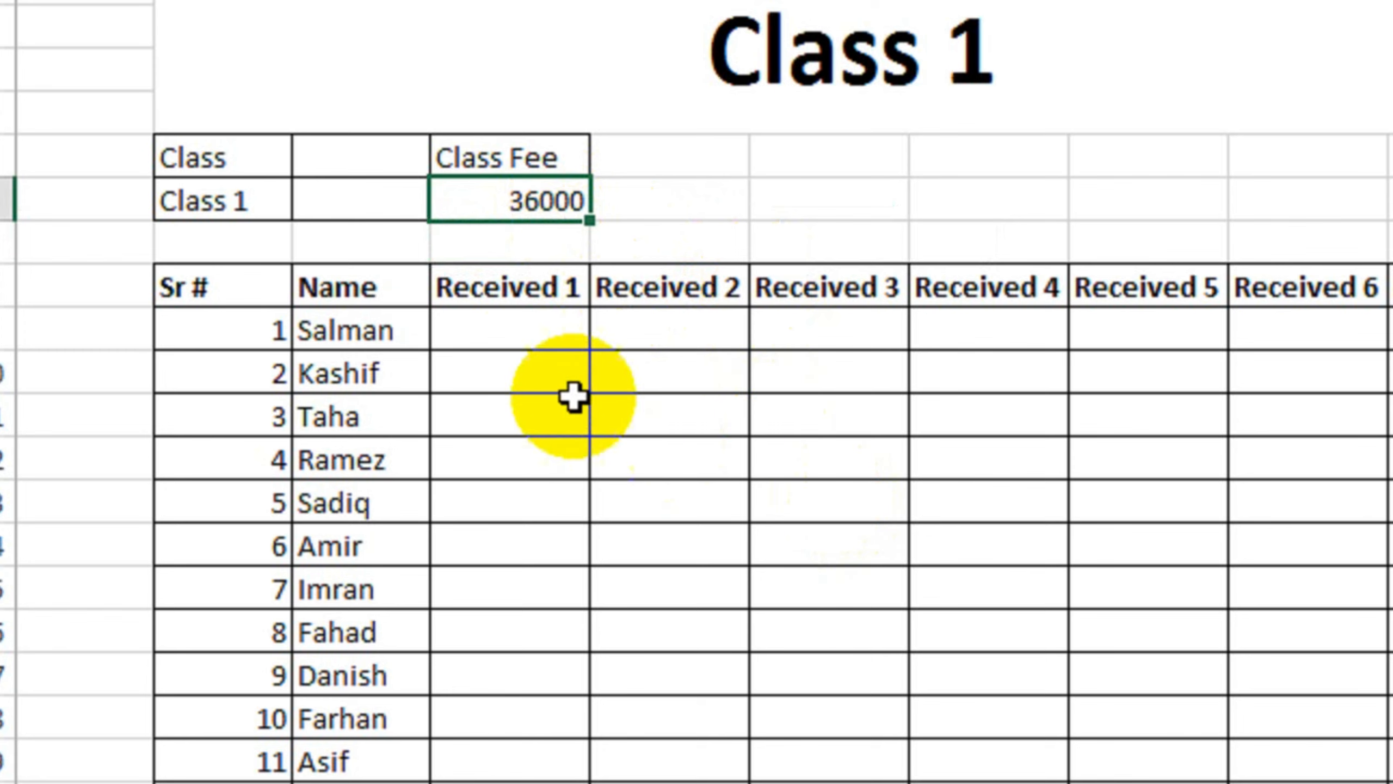
drag(526, 342, 772, 439)
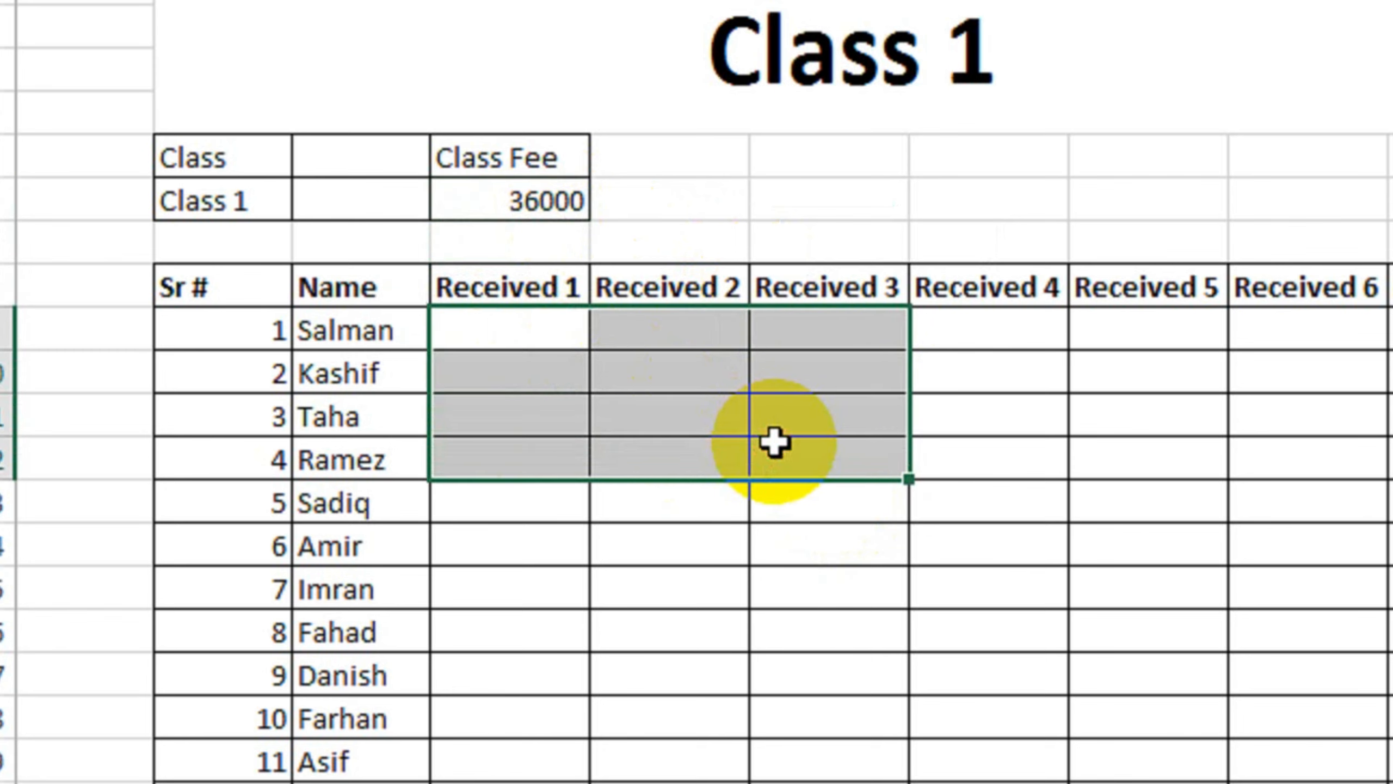
click(513, 343)
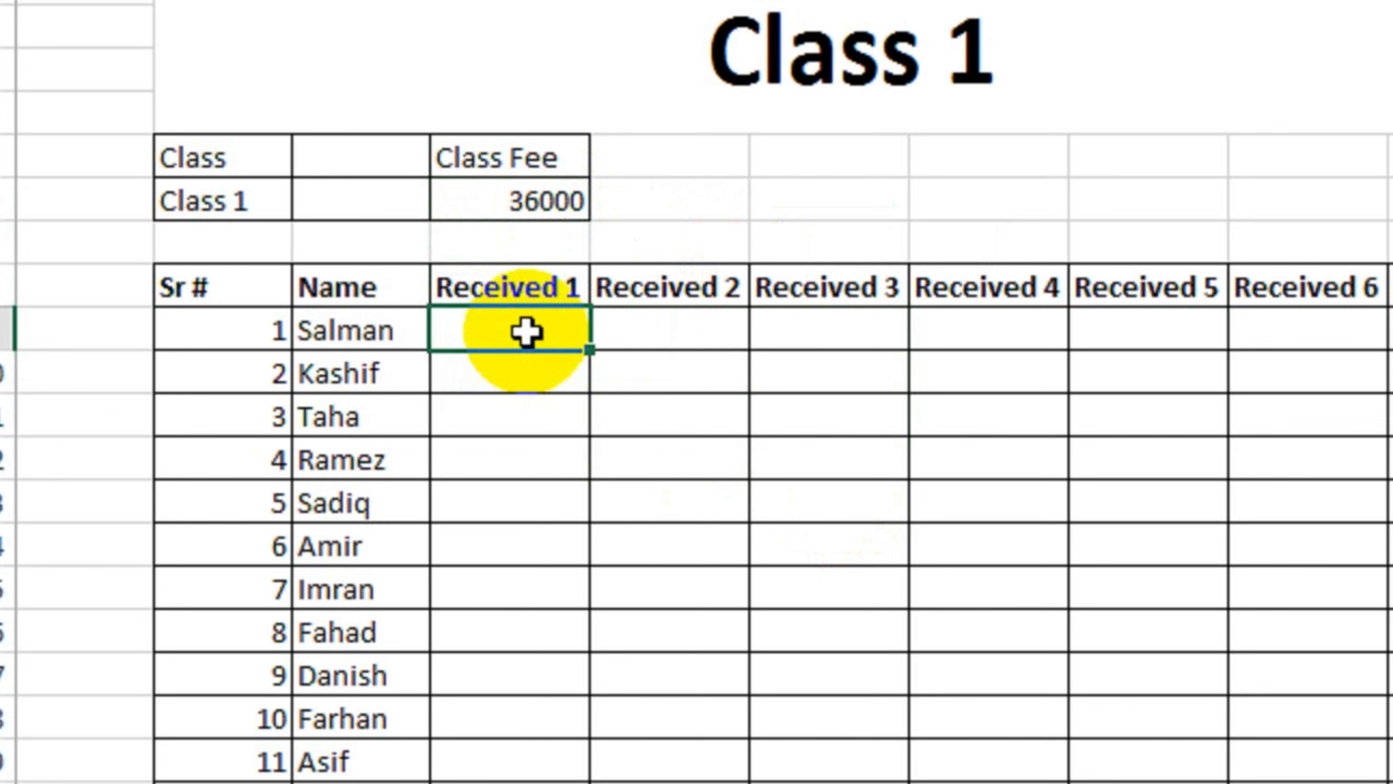
drag(527, 331, 1114, 389)
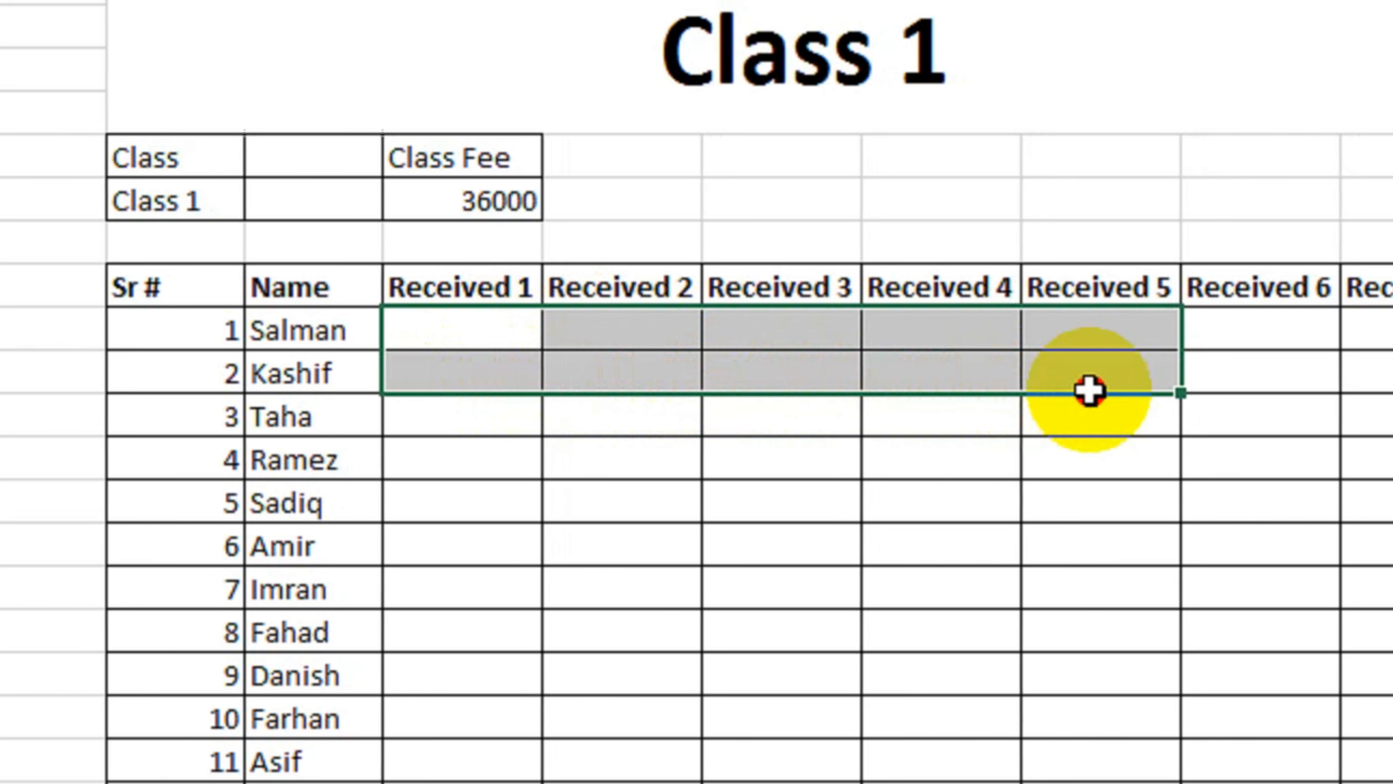
- Enter 3000 in the first student's Received 1 cell and fill it to all 12 students through Received 12
click(553, 320)
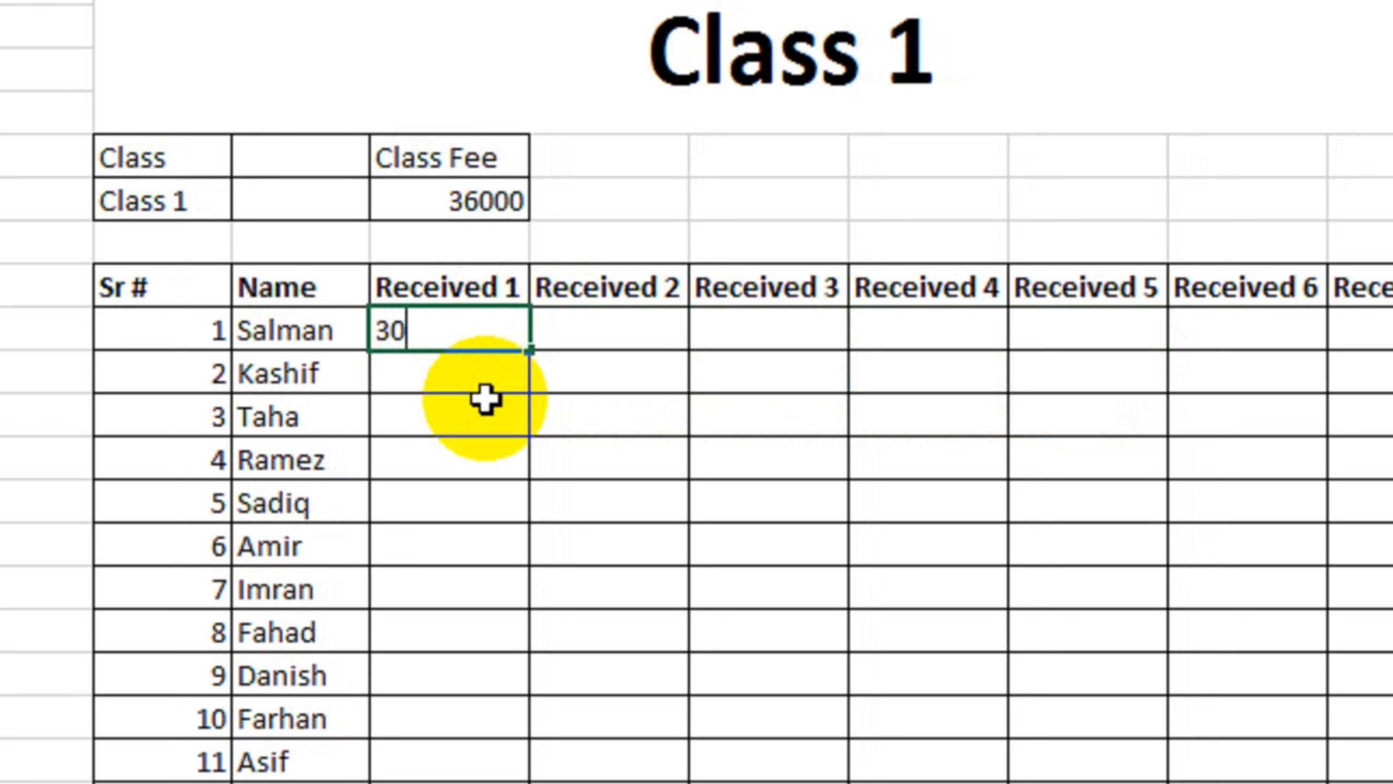
key(Return)
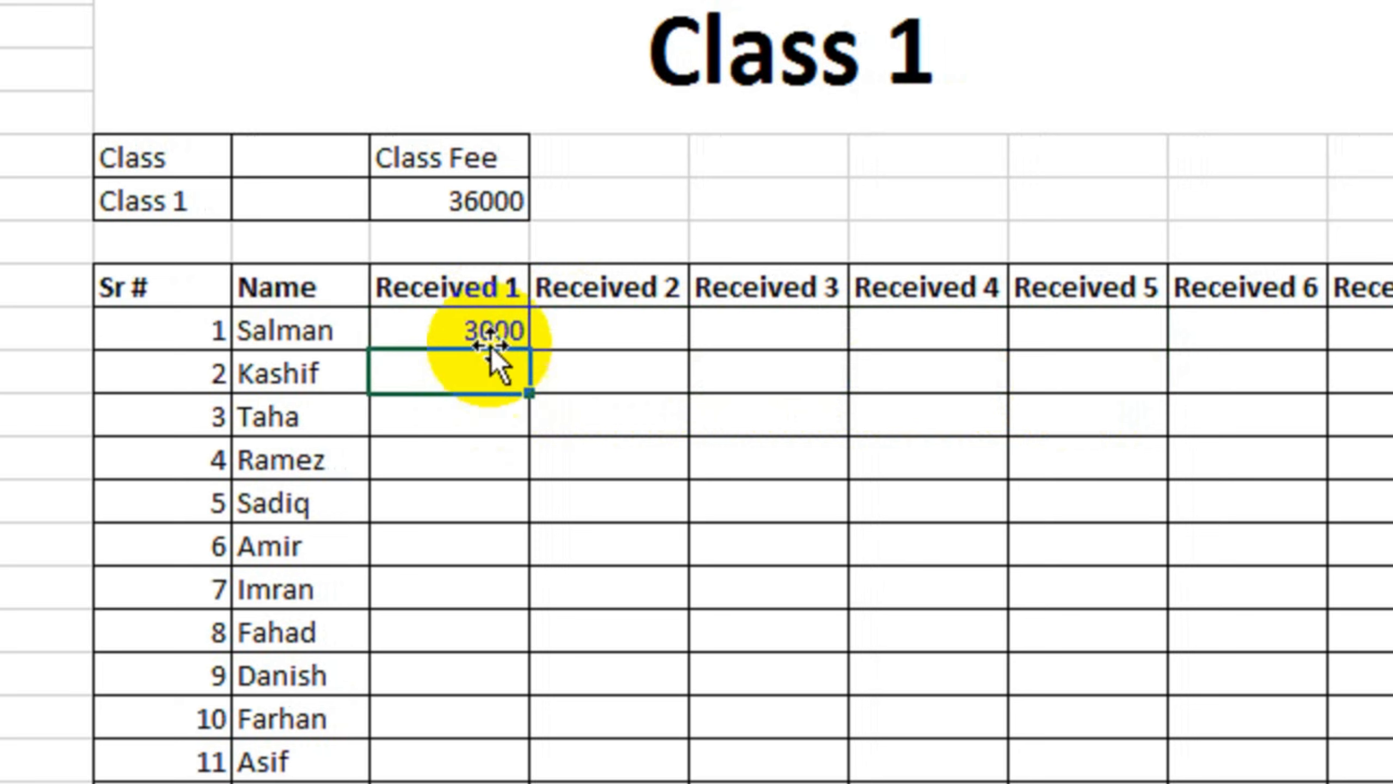
click(505, 342)
drag(528, 354, 488, 783)
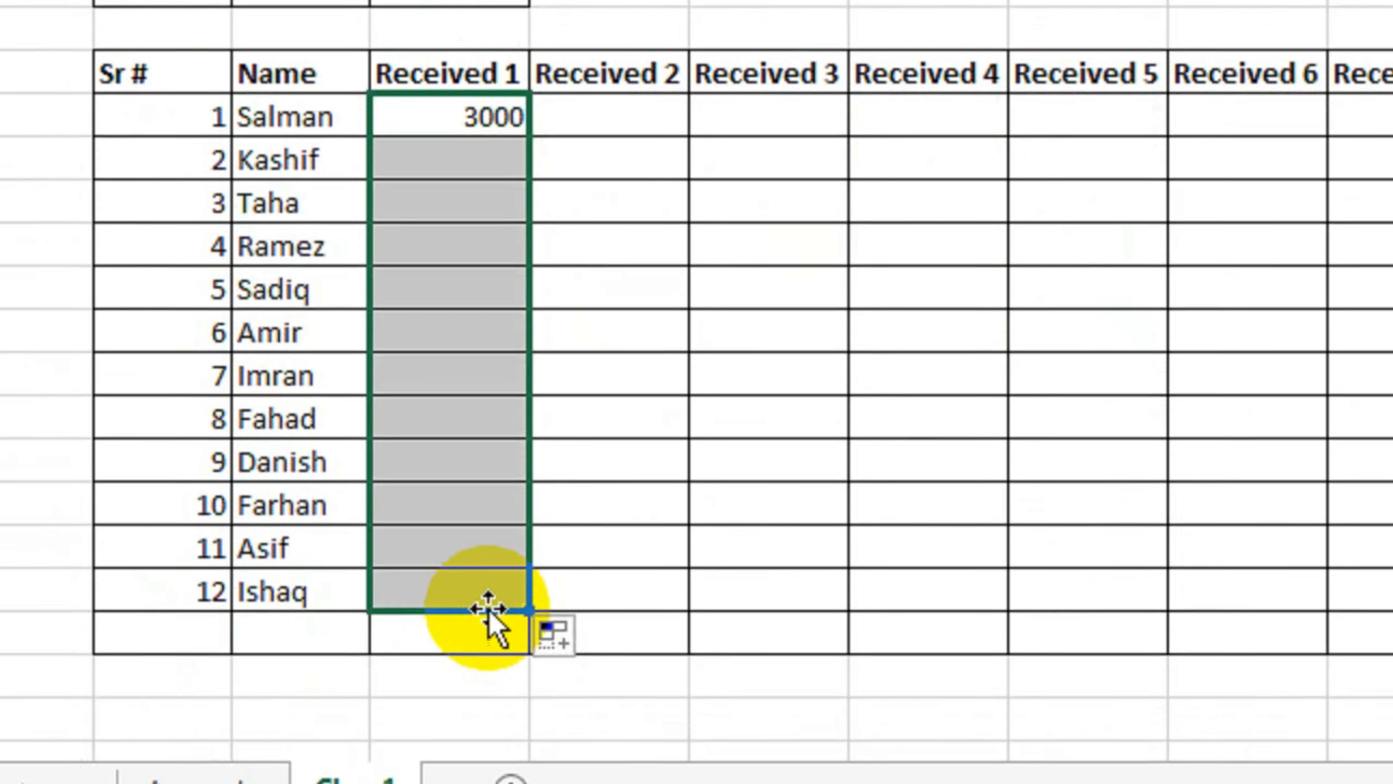
drag(528, 610, 1392, 528)
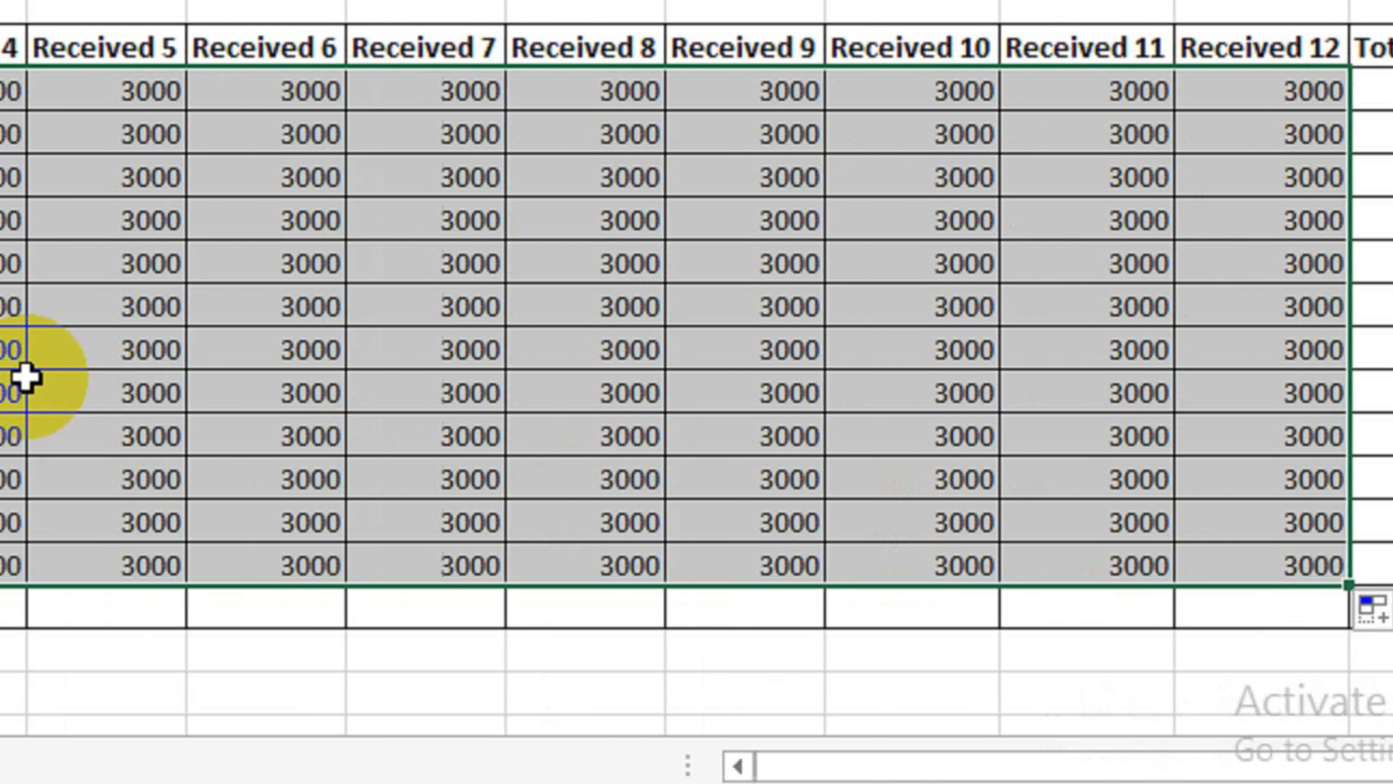
click(209, 275)
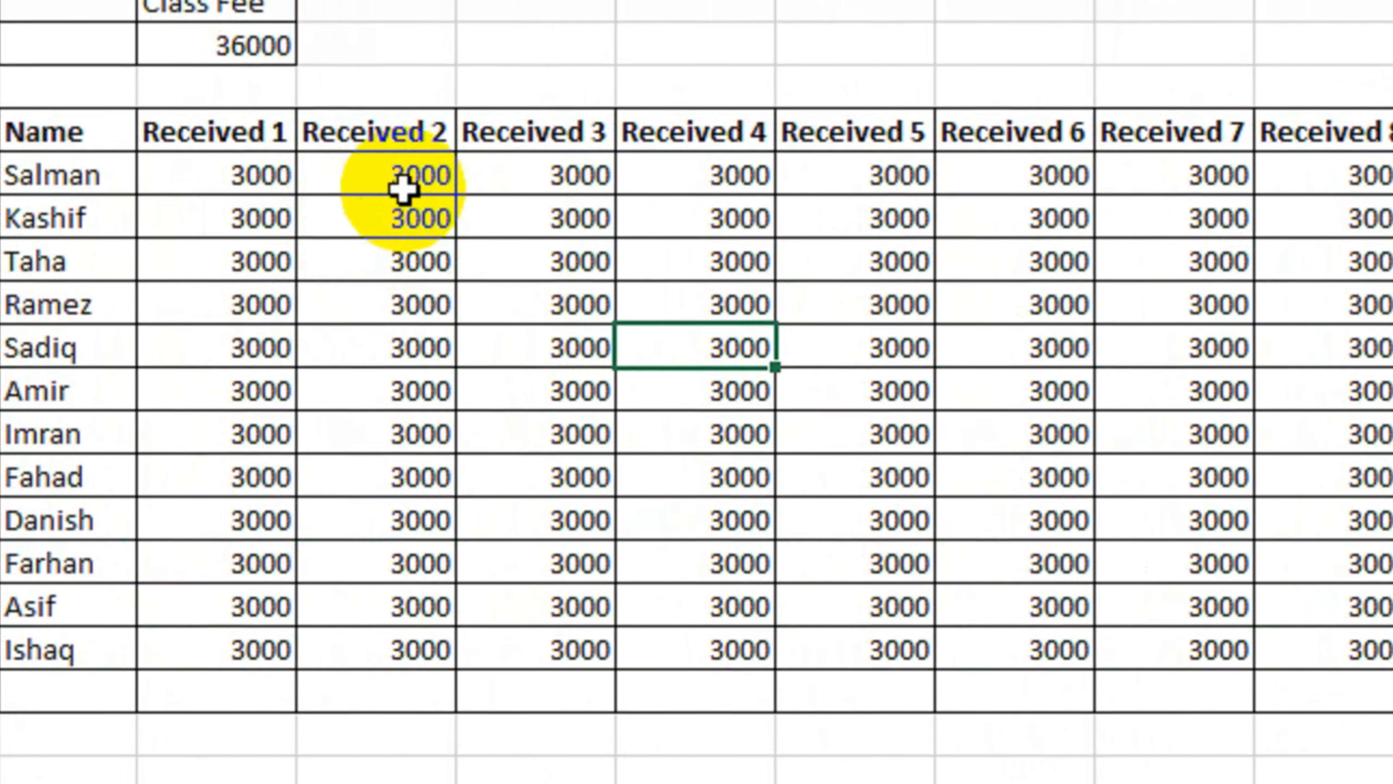
- Clear the sample payments in cells E9, F11, I11, K11, K14, K17 and M17 of the Class1 table
click(434, 145)
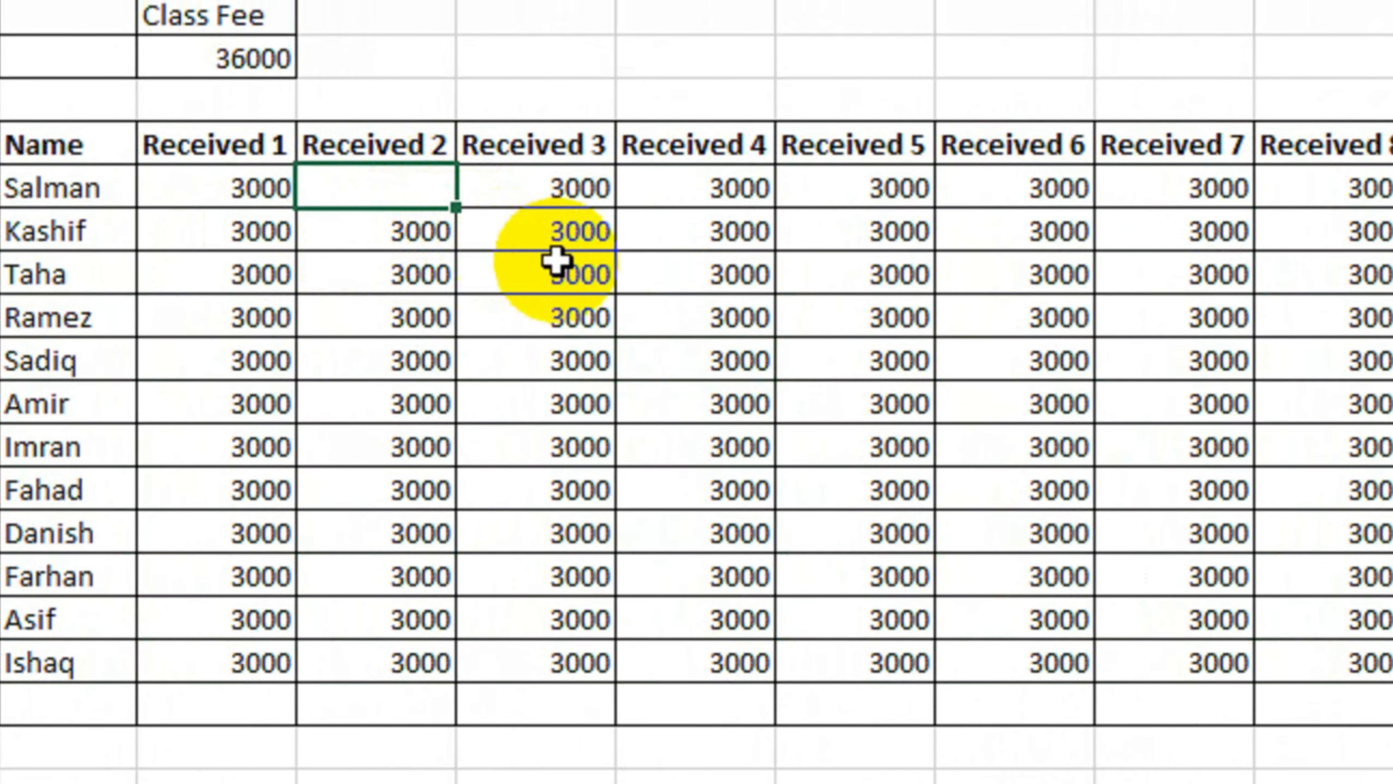
click(965, 276)
key(Delete)
click(1297, 272)
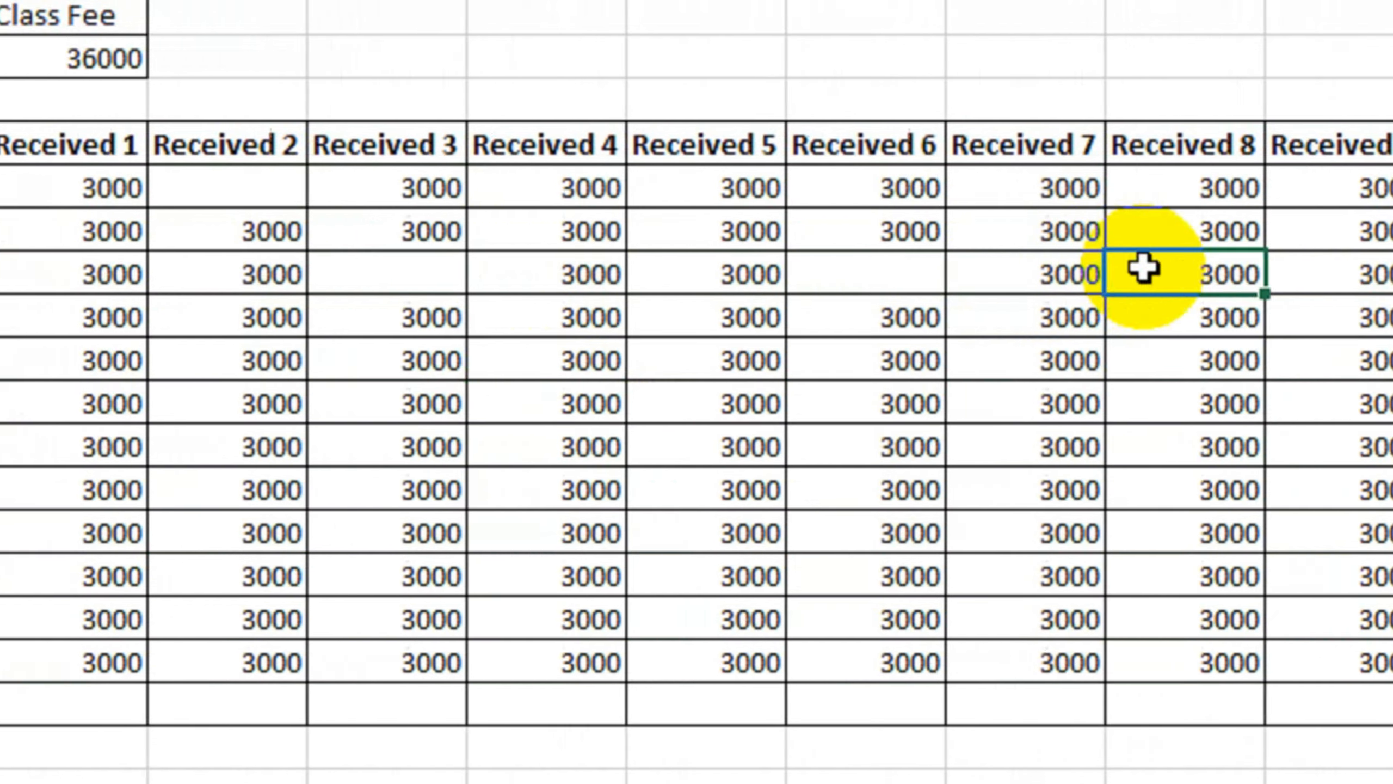
key(Delete)
click(1371, 403)
key(Delete)
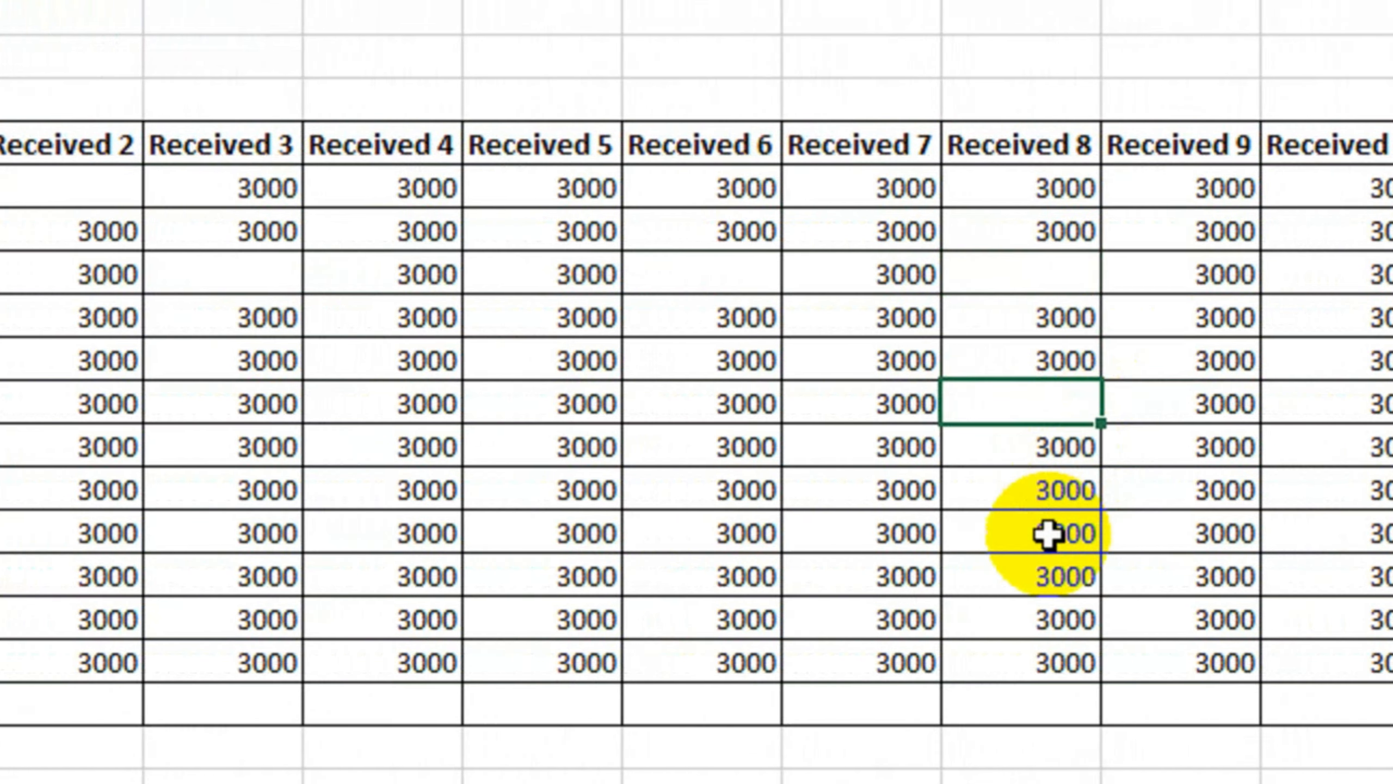
click(1048, 533)
key(Delete)
click(1327, 533)
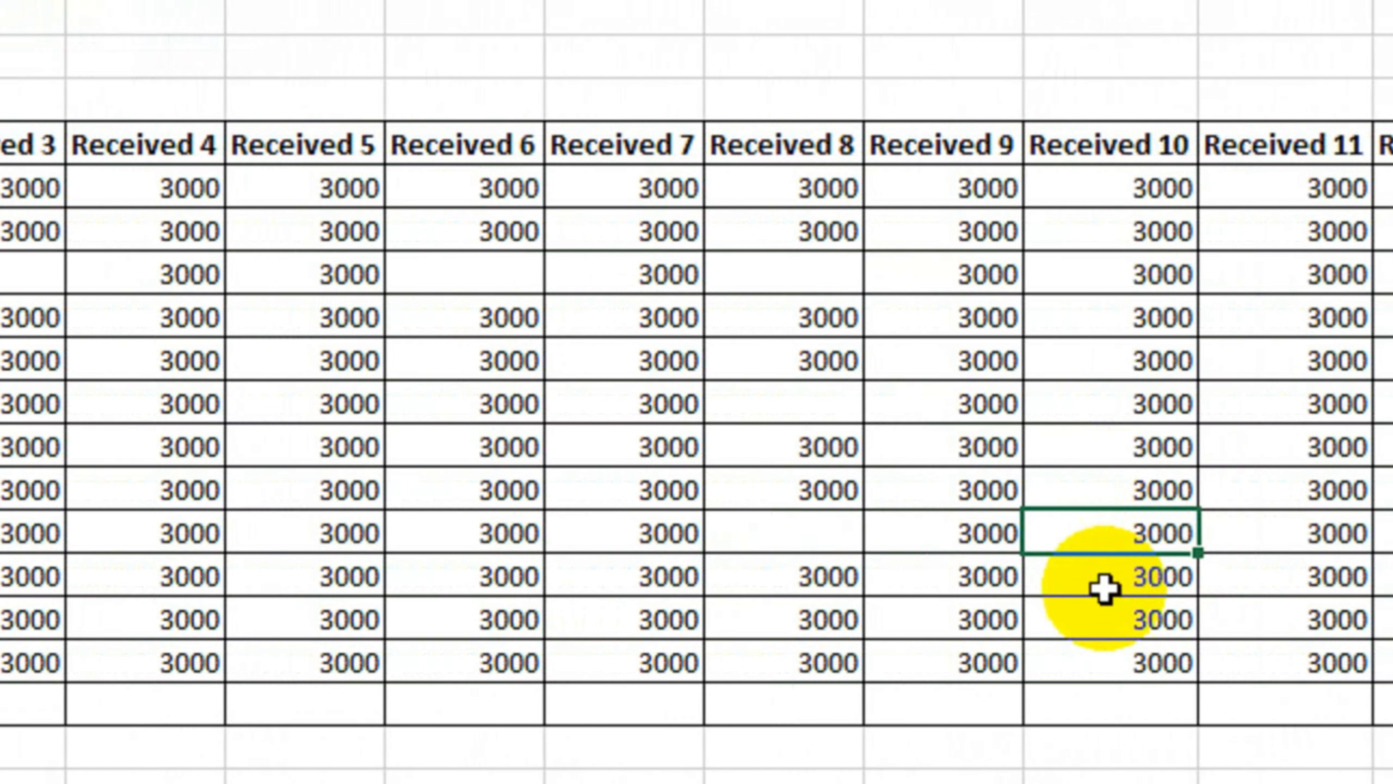
key(Delete)
- Clear the sample payments in cells I18, G18, F16, D14 and D17 of the Class1 table
click(707, 576)
key(Delete)
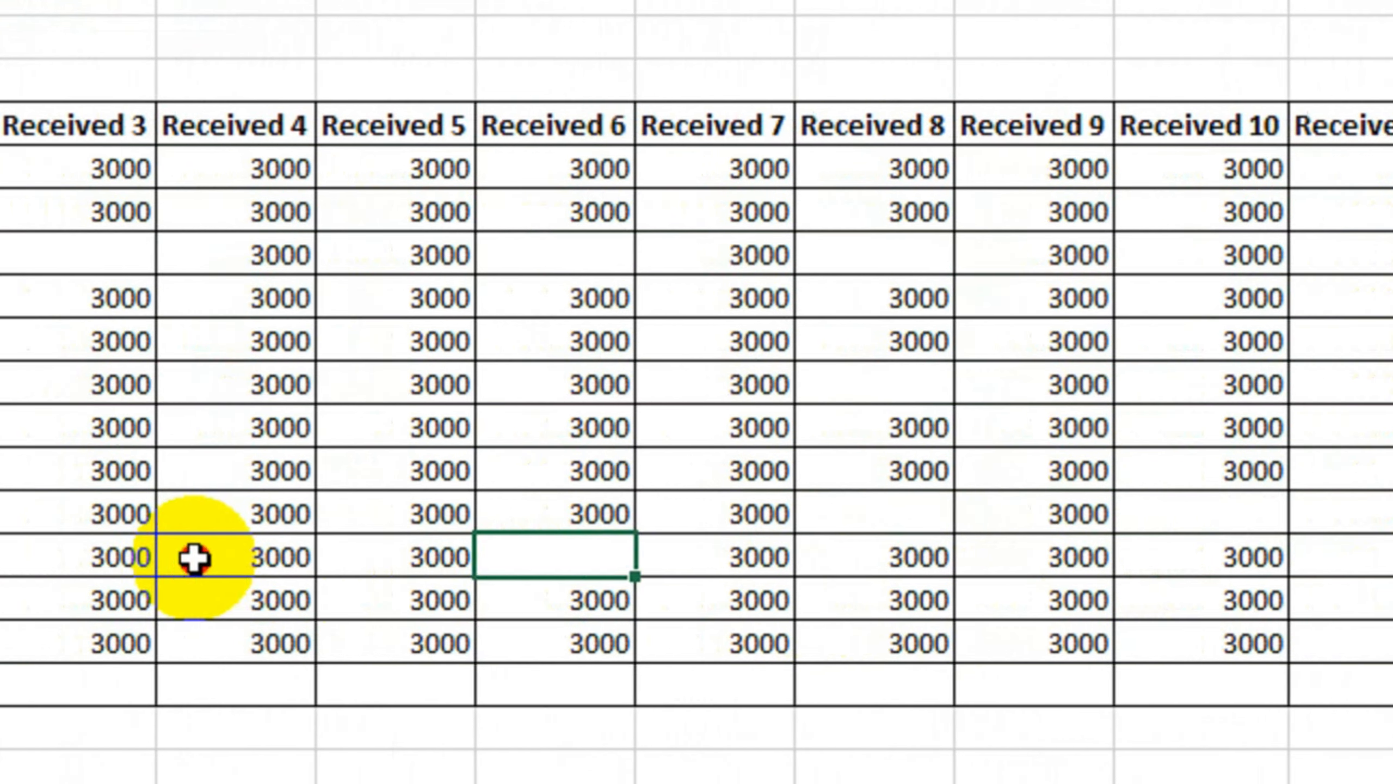
click(194, 559)
key(Delete)
click(77, 474)
key(Delete)
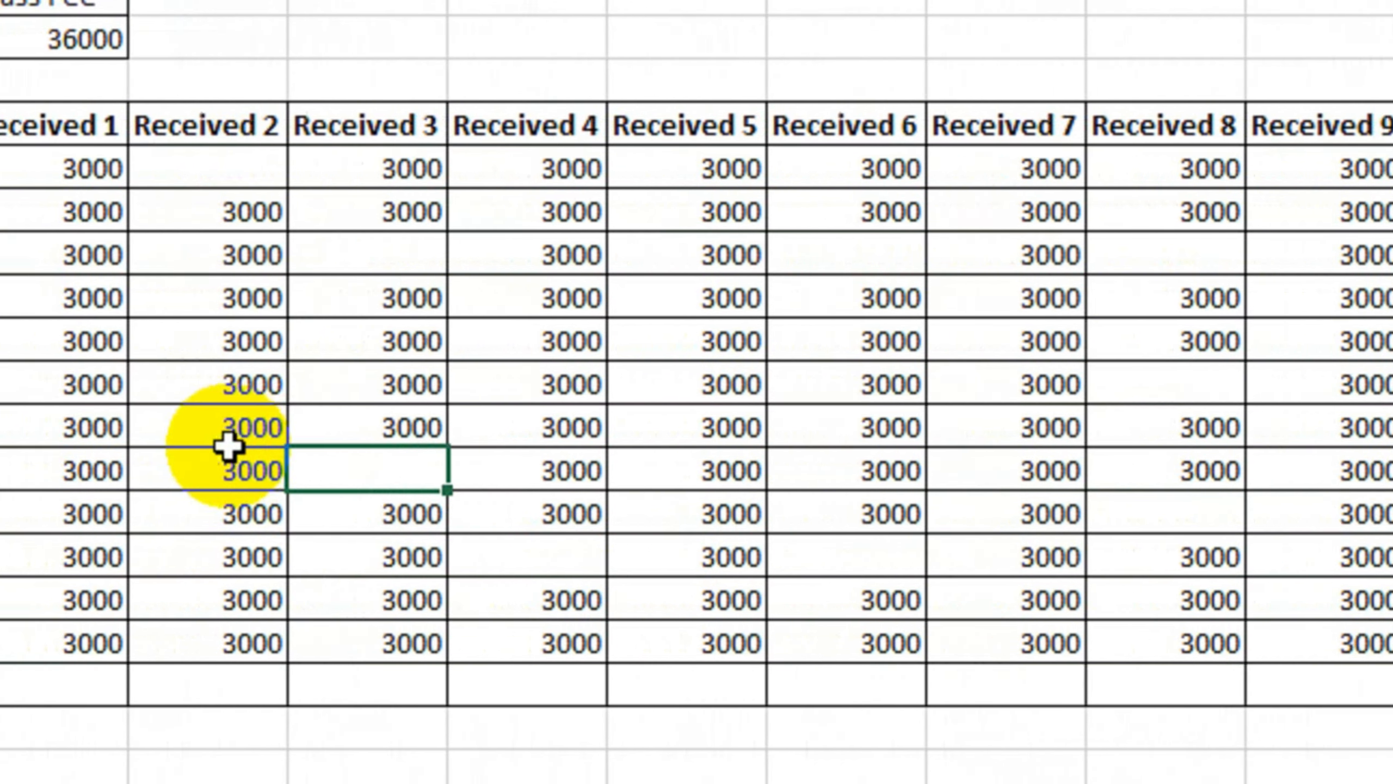
click(227, 456)
click(187, 385)
key(Delete)
click(287, 502)
key(Delete)
- Clear the sample payments in cells D20, I20, K20 and M14 of the Class1 table
click(301, 642)
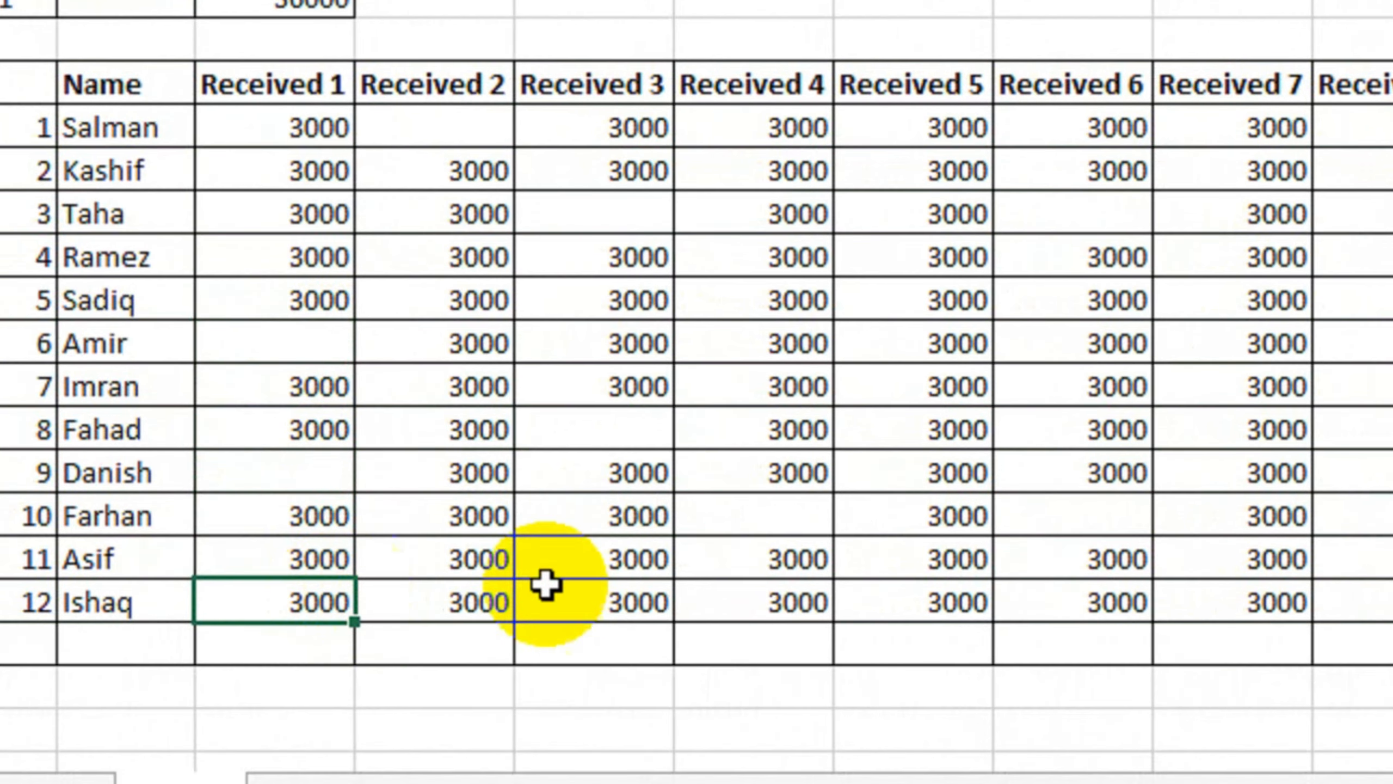
key(Delete)
click(1042, 642)
key(Delete)
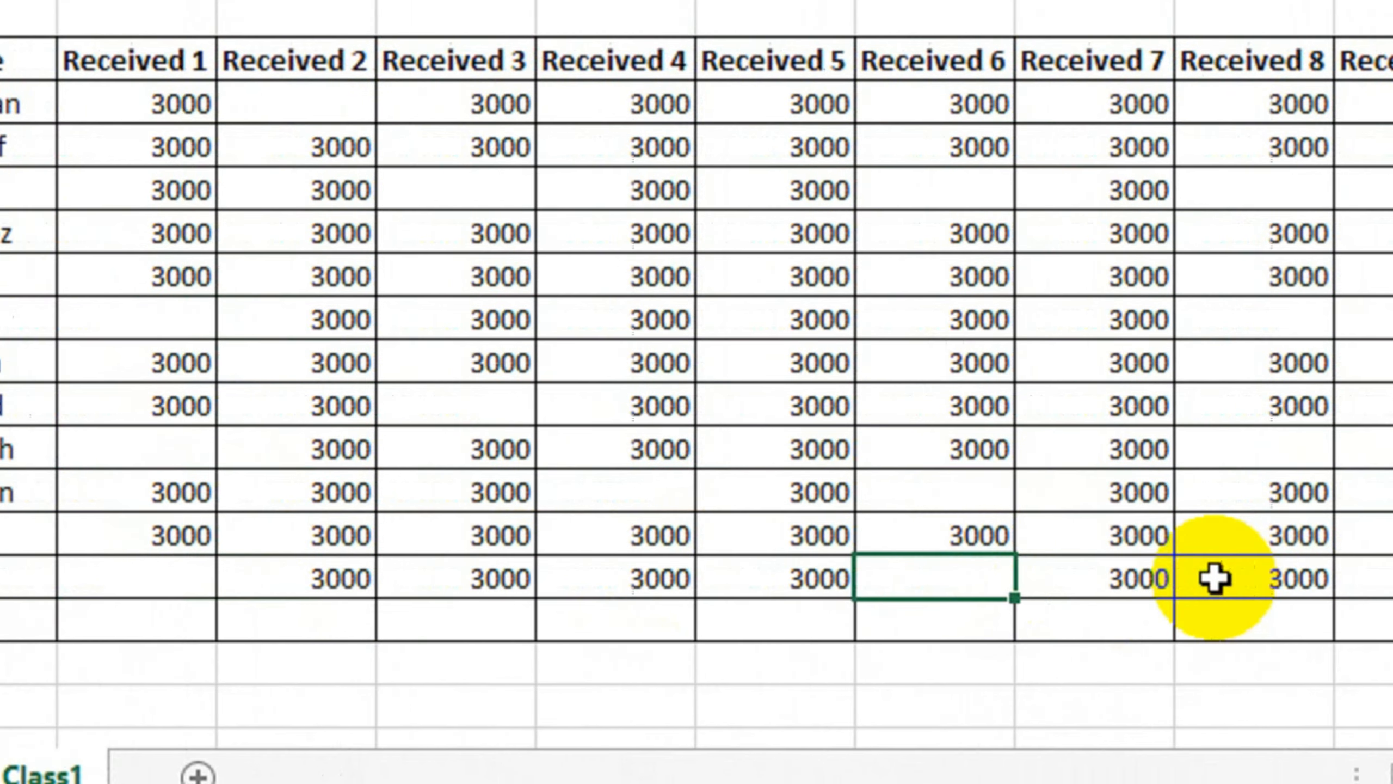
click(1215, 577)
key(Delete)
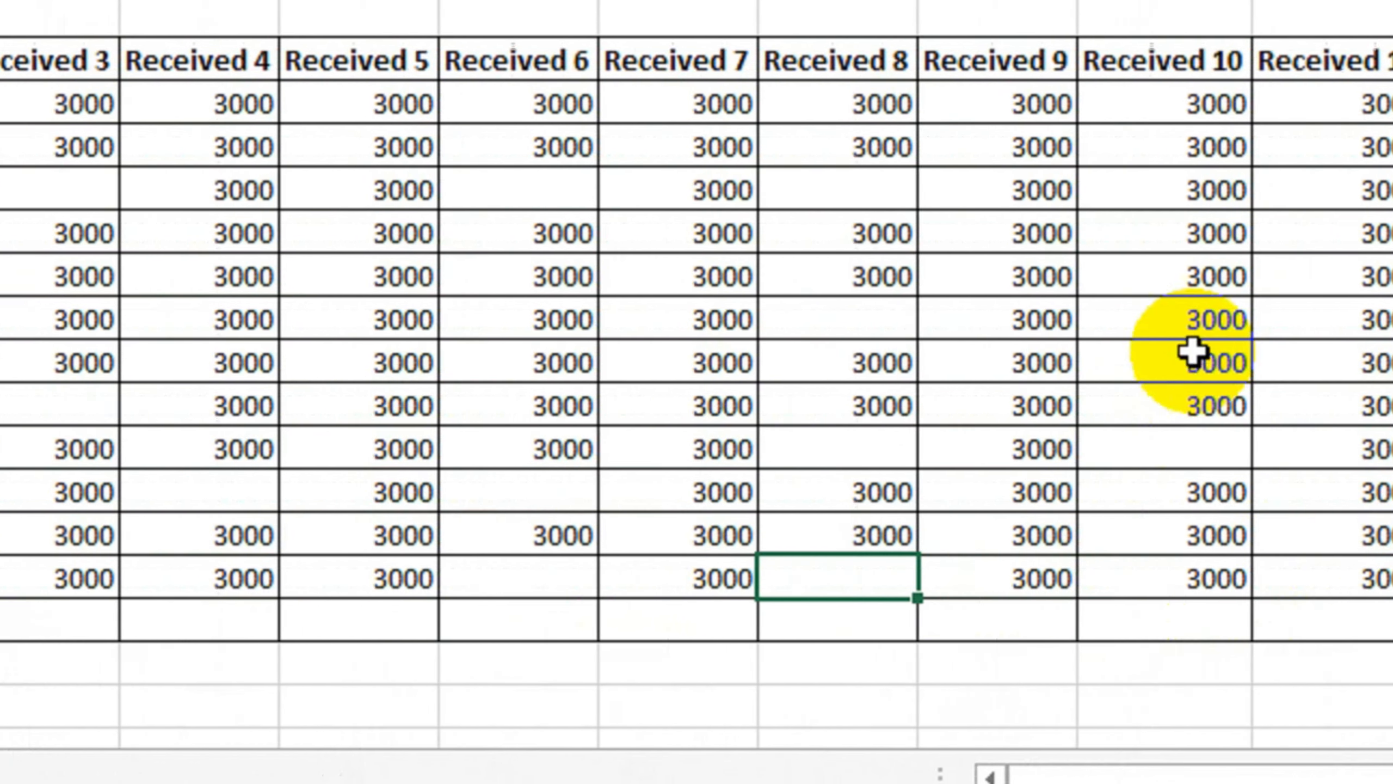
click(1193, 324)
key(Delete)
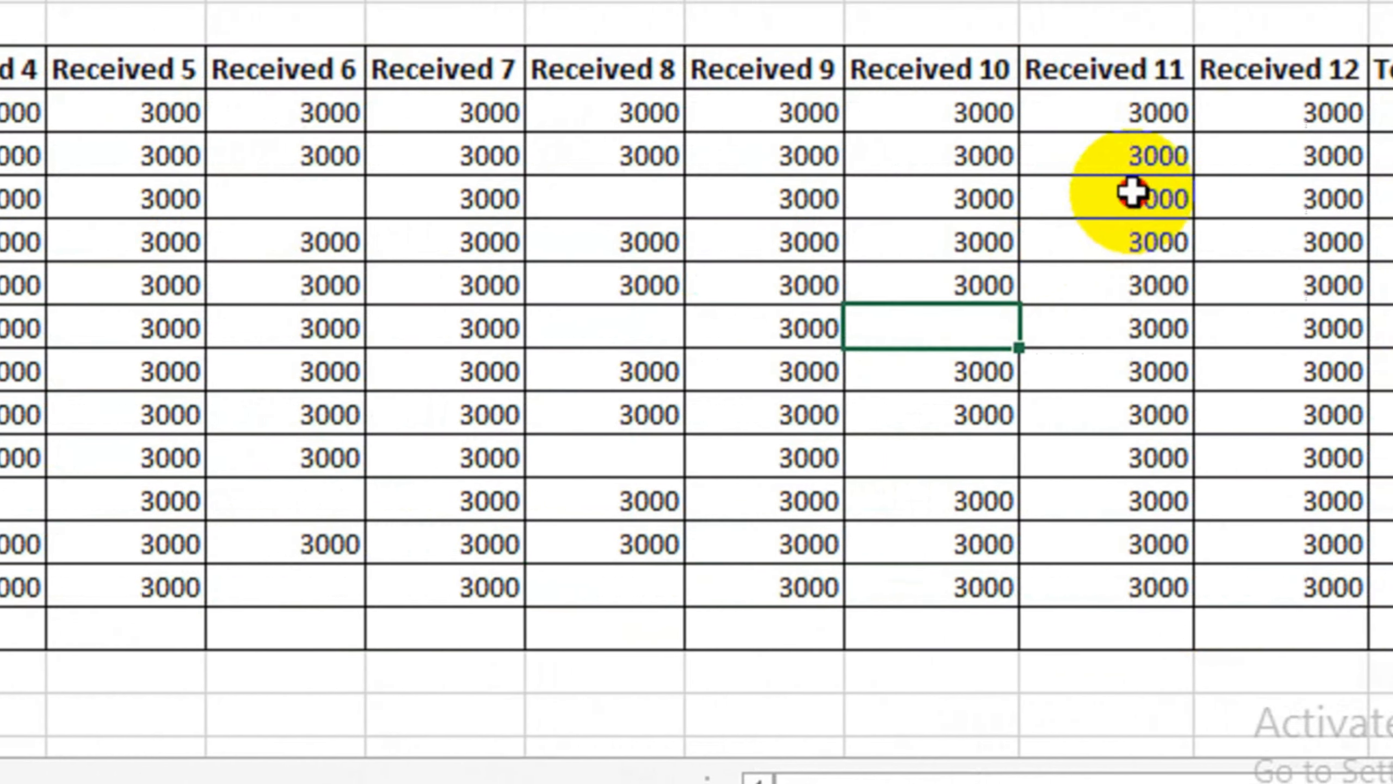
- Clear the sample payments in cells N11, O10, M9 and M16 of the Class1 table
click(1132, 192)
key(Delete)
click(1261, 154)
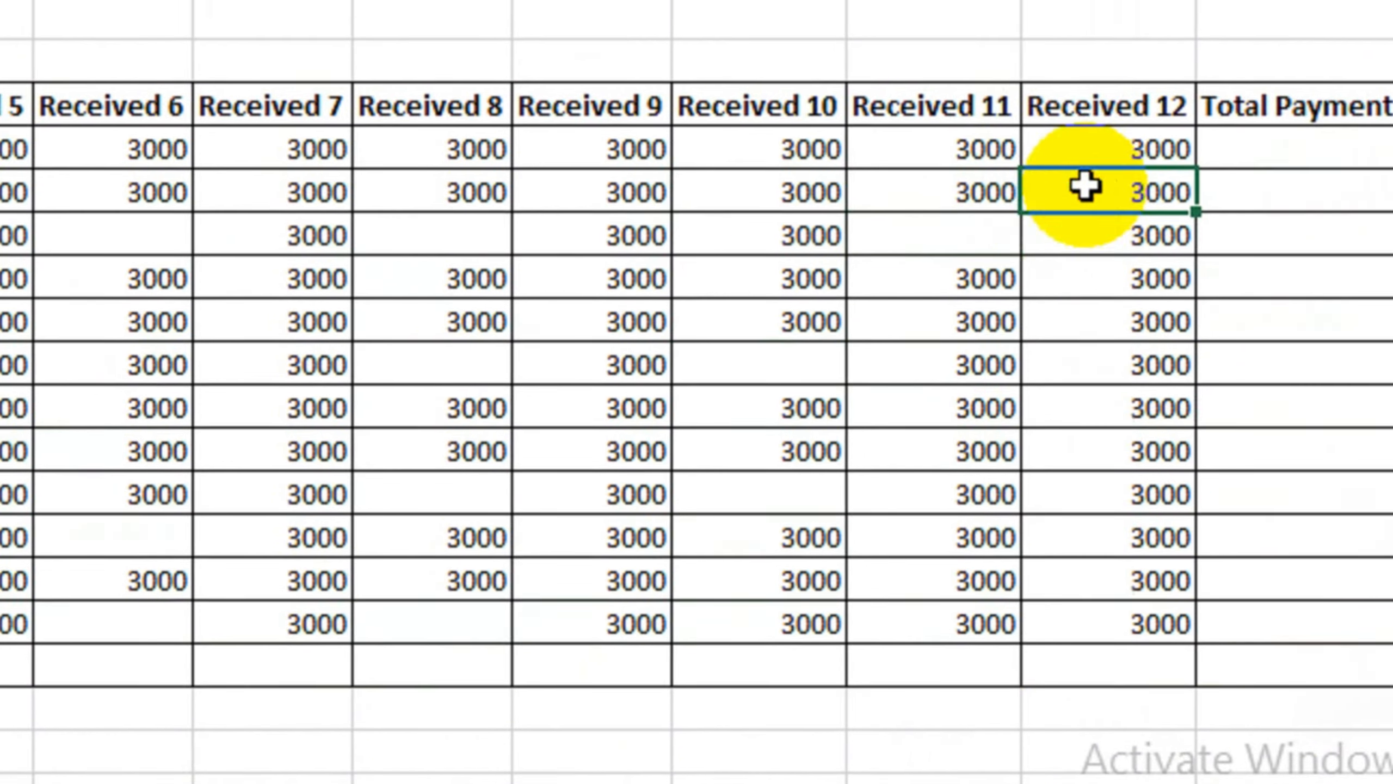
key(Delete)
click(1003, 112)
key(Delete)
key(Delete)
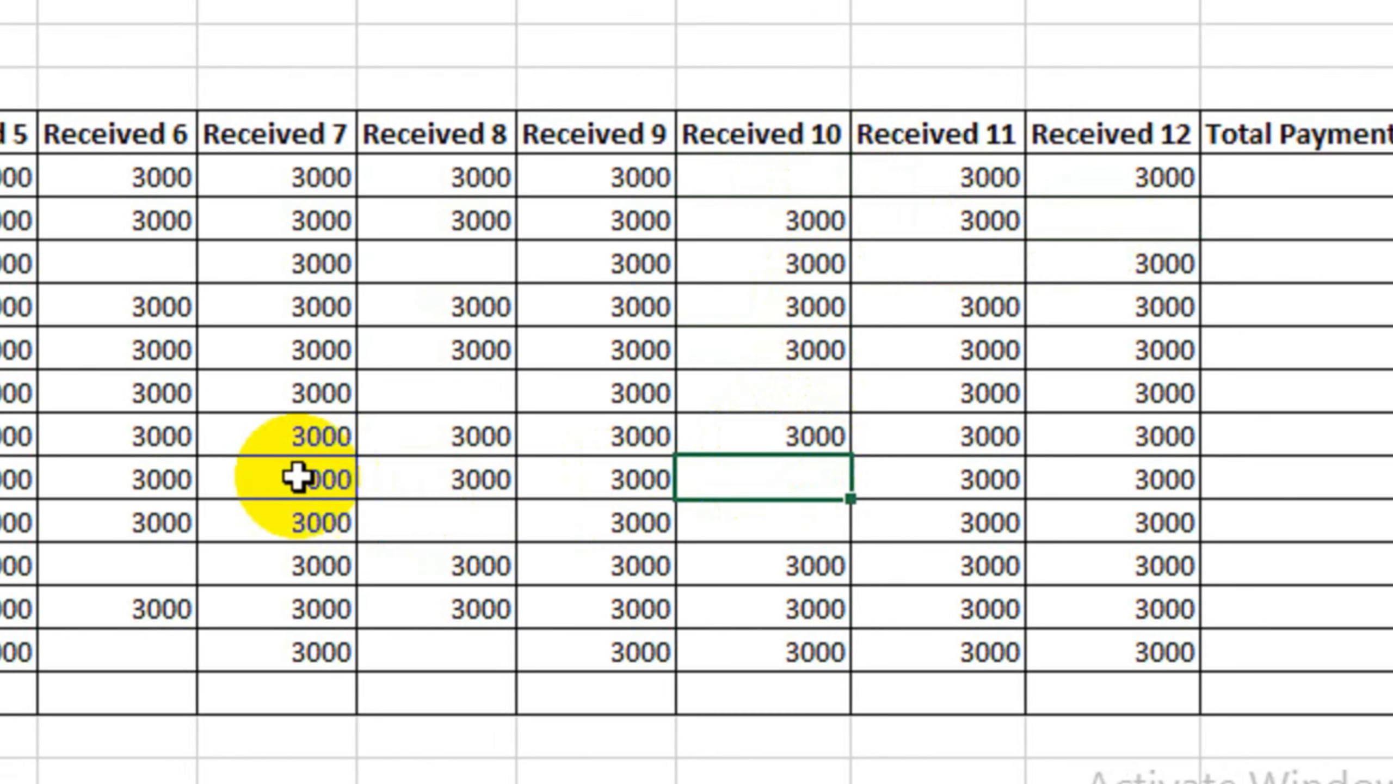
- Clear the sample payments in cells J16, J13, H13, G13 and L15 of the Class1 table
click(296, 476)
key(Delete)
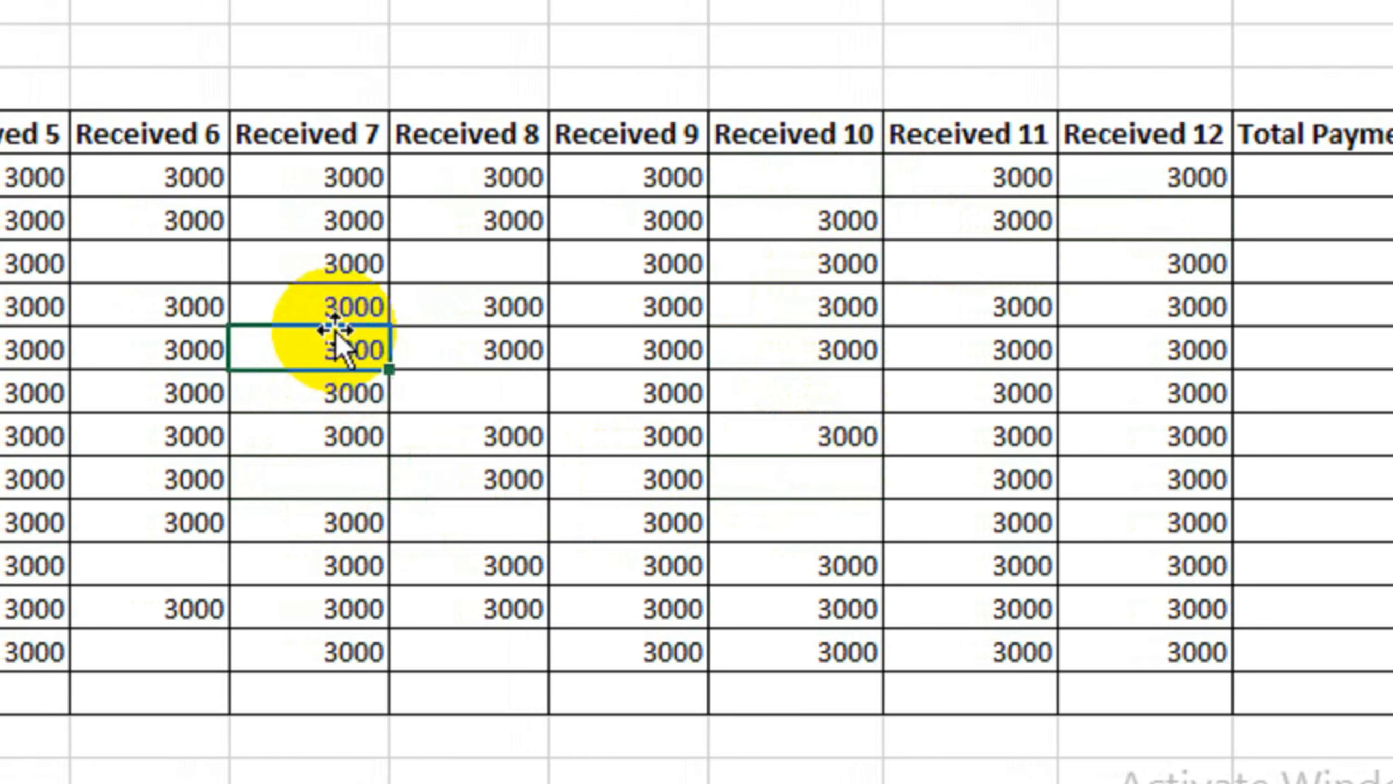
key(Delete)
click(176, 354)
key(Delete)
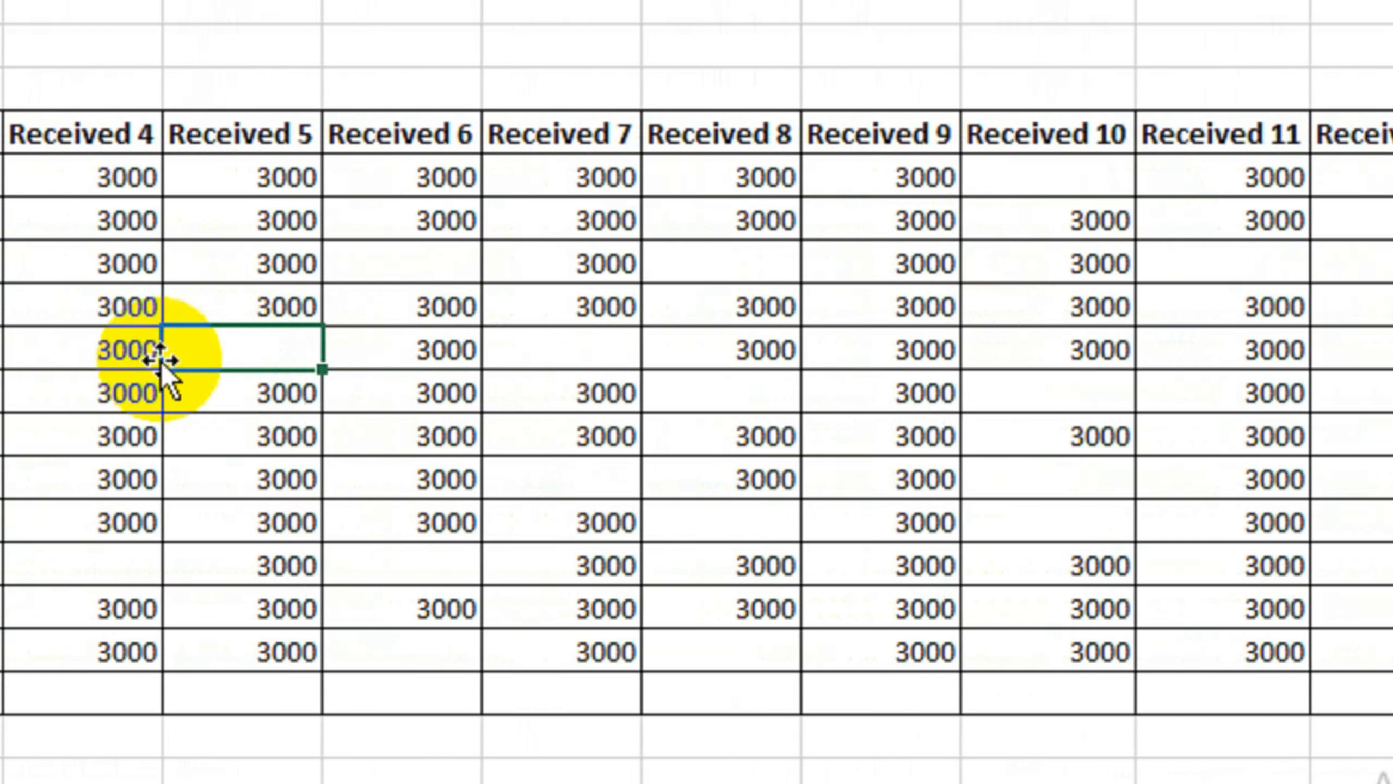
click(213, 356)
key(Delete)
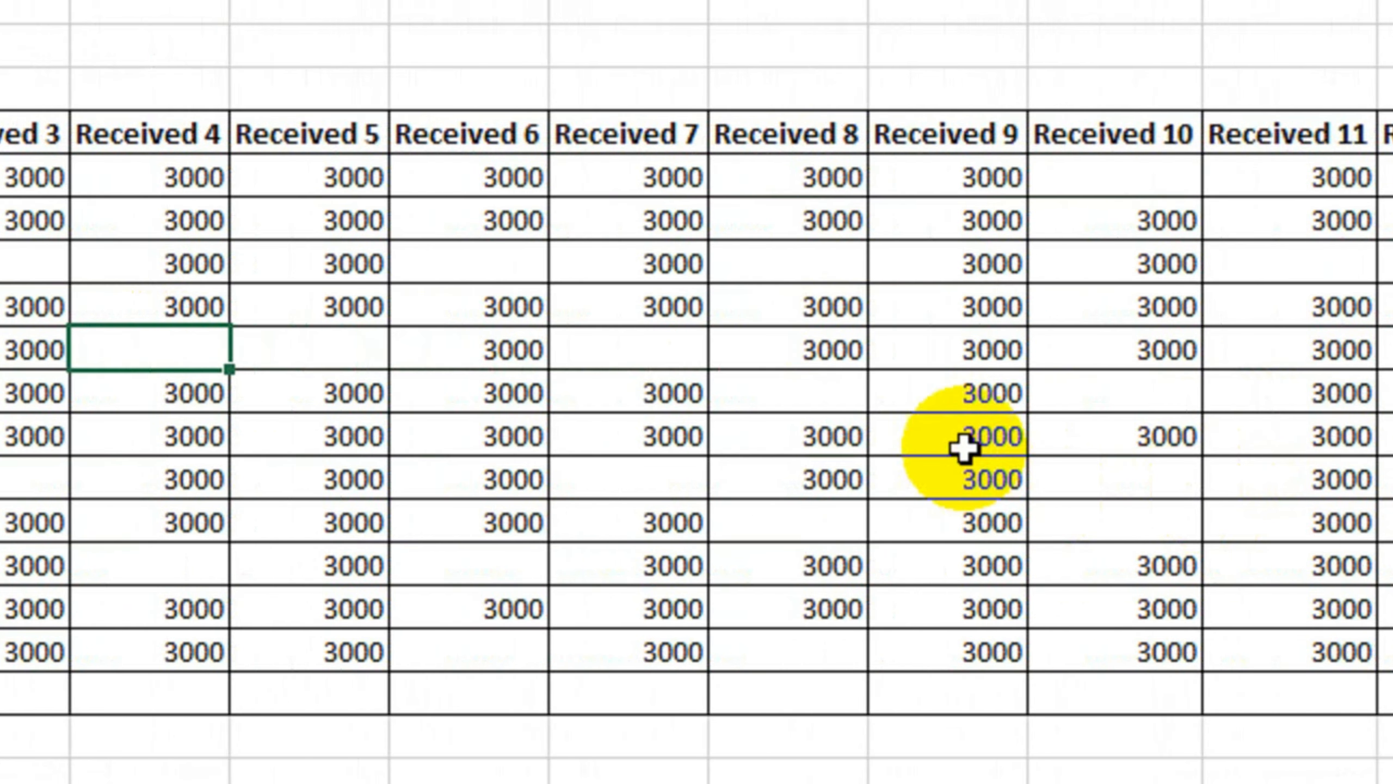
click(963, 447)
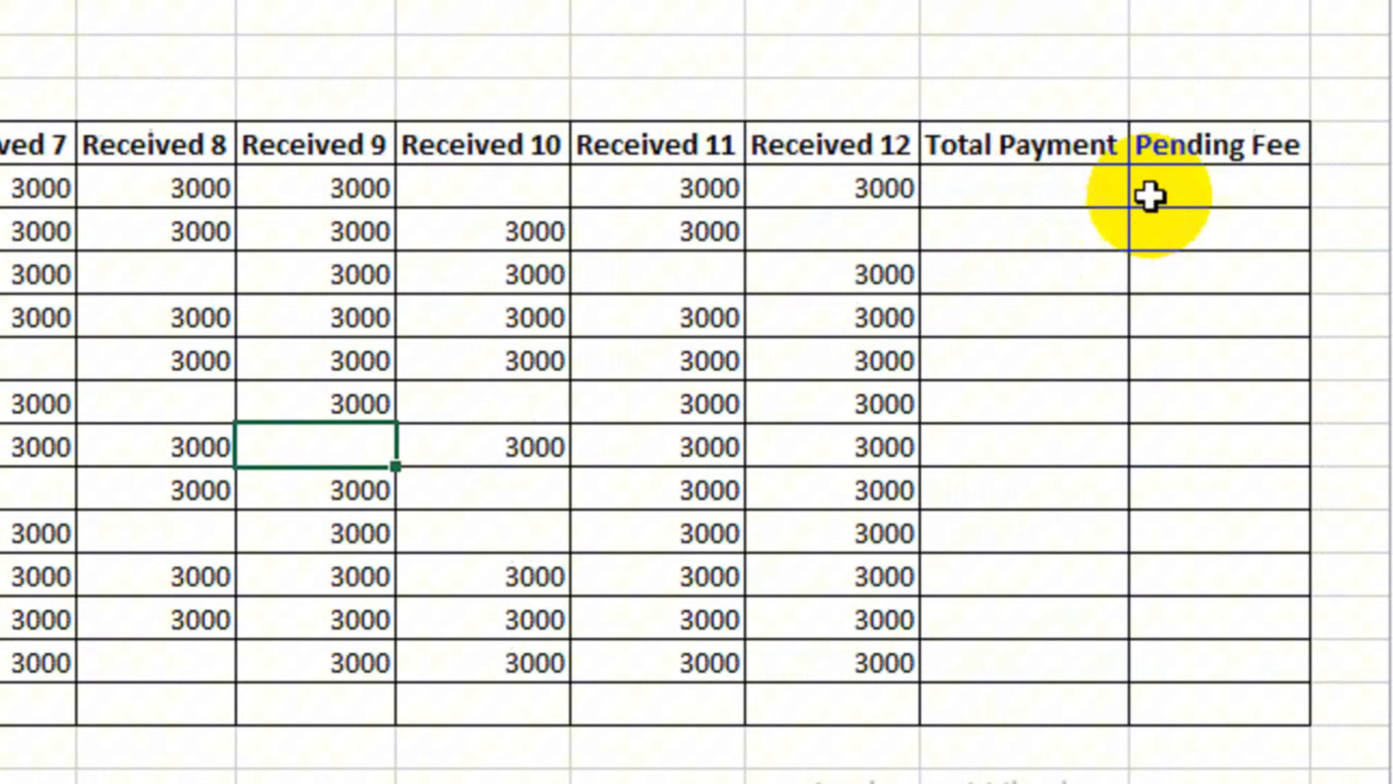
- Start an IF formula in the first student's Total Payment cell, testing SUM(D9:O9)=0 and returning "" when true
click(1128, 185)
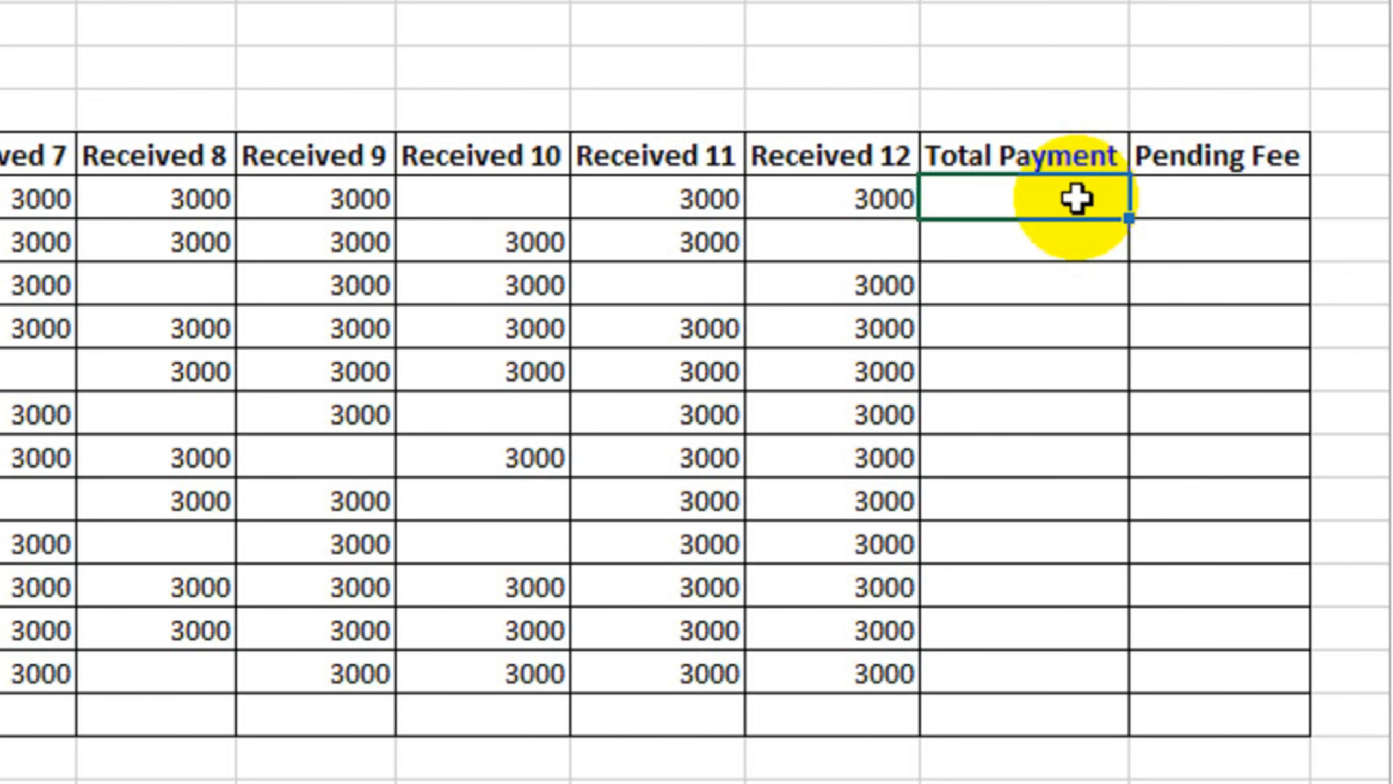
text(=if)
key(Tab)
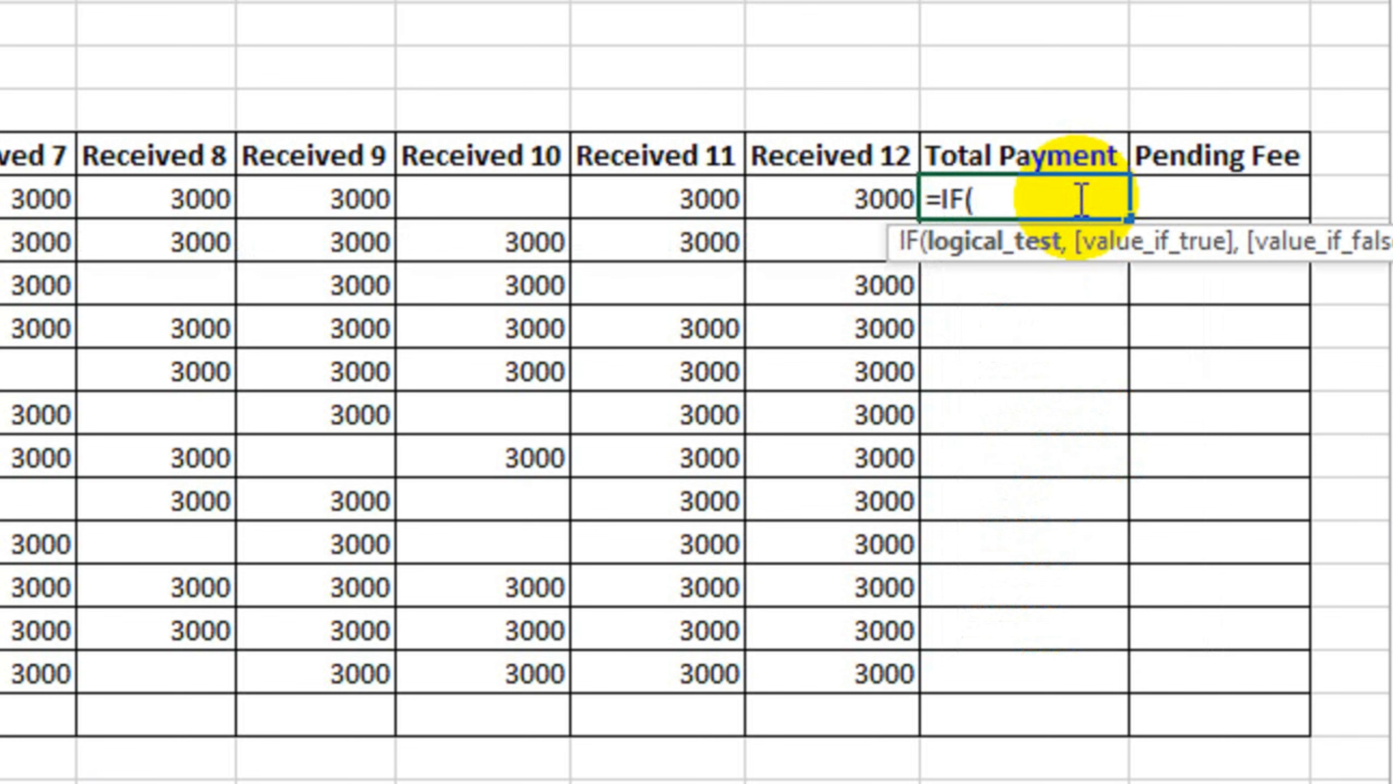
text(sum)
key(Tab)
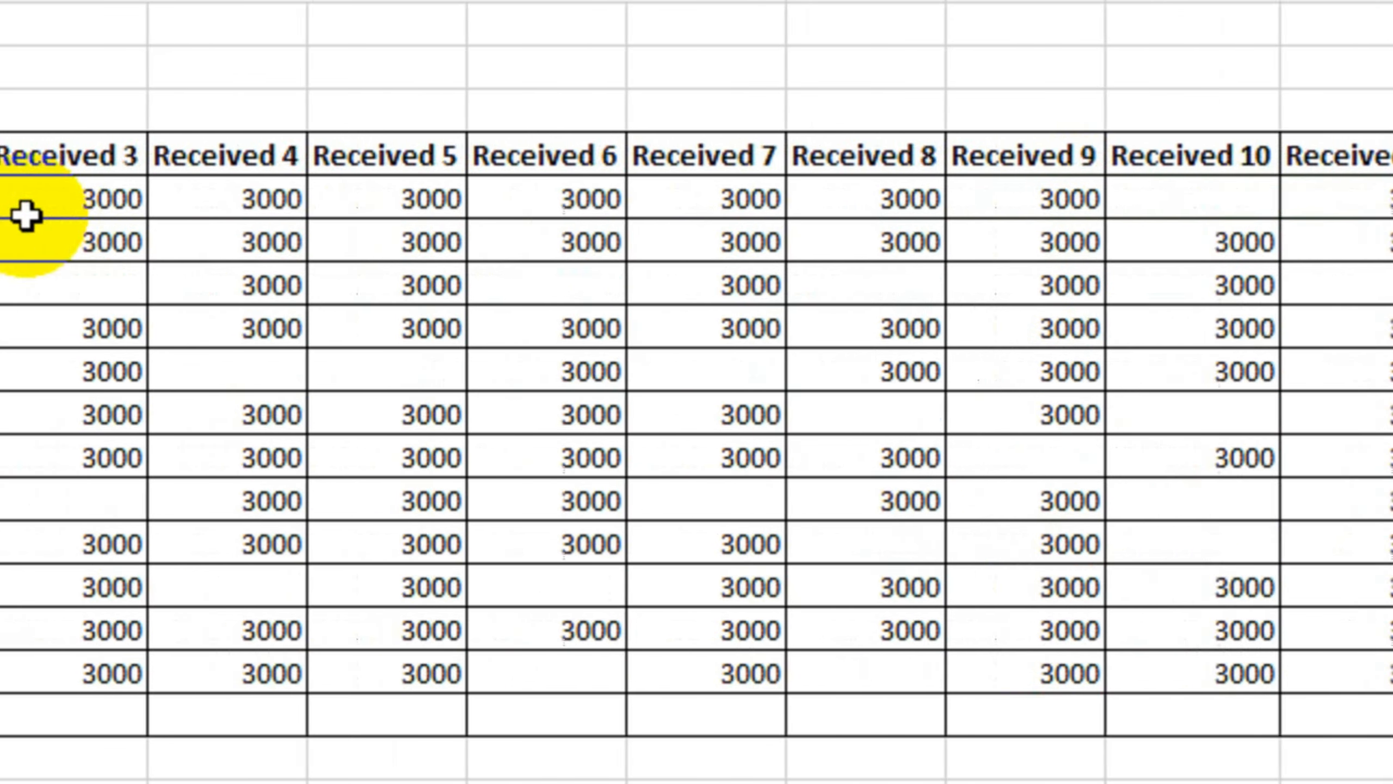
drag(112, 204, 1132, 215)
drag(1261, 215, 1392, 198)
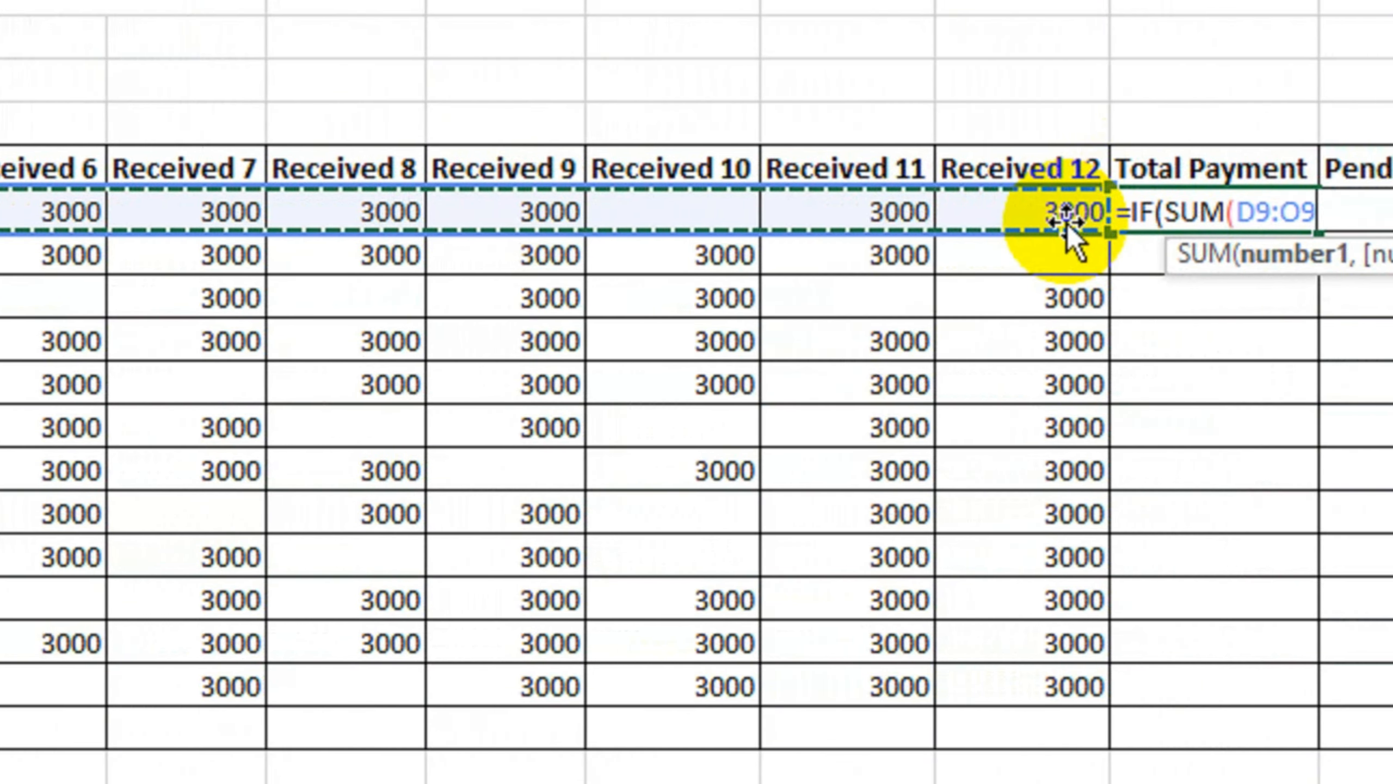
text()=0)
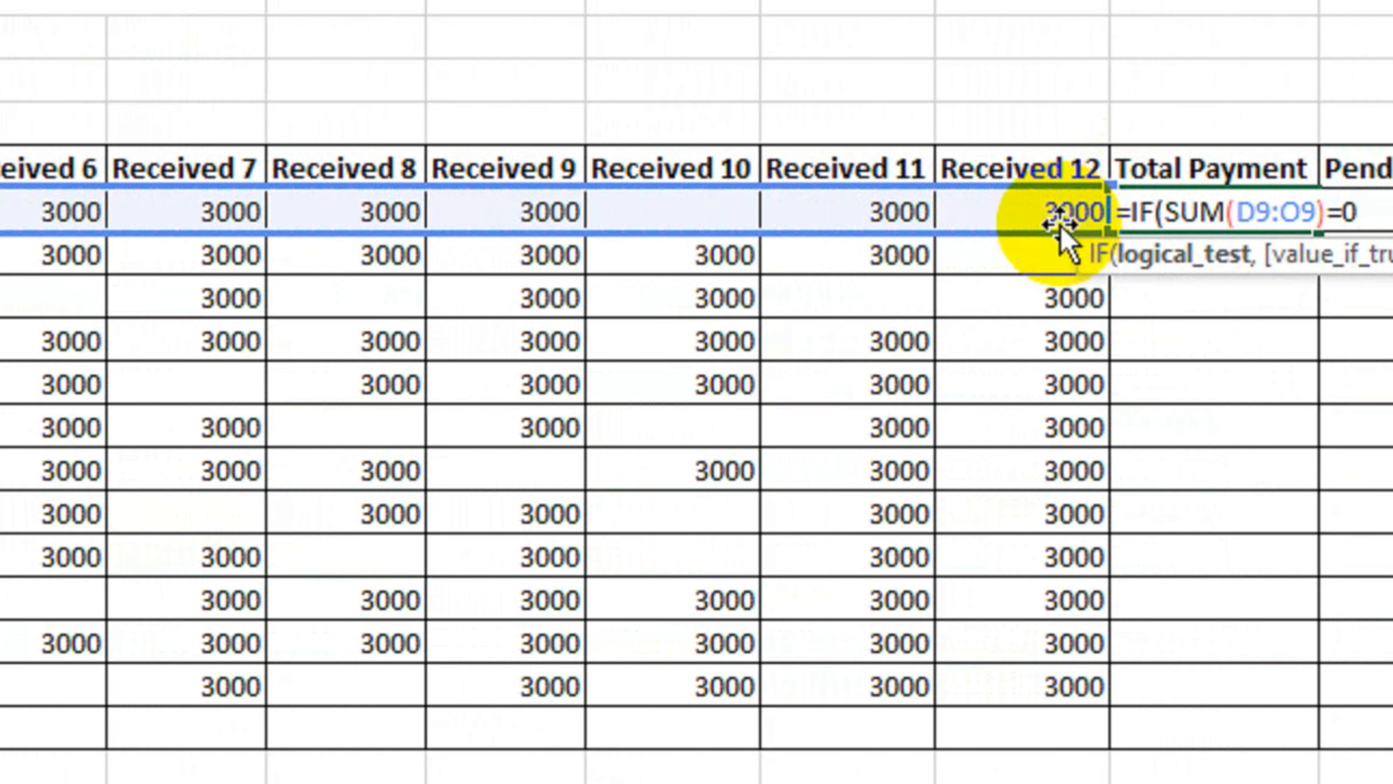
text(,)
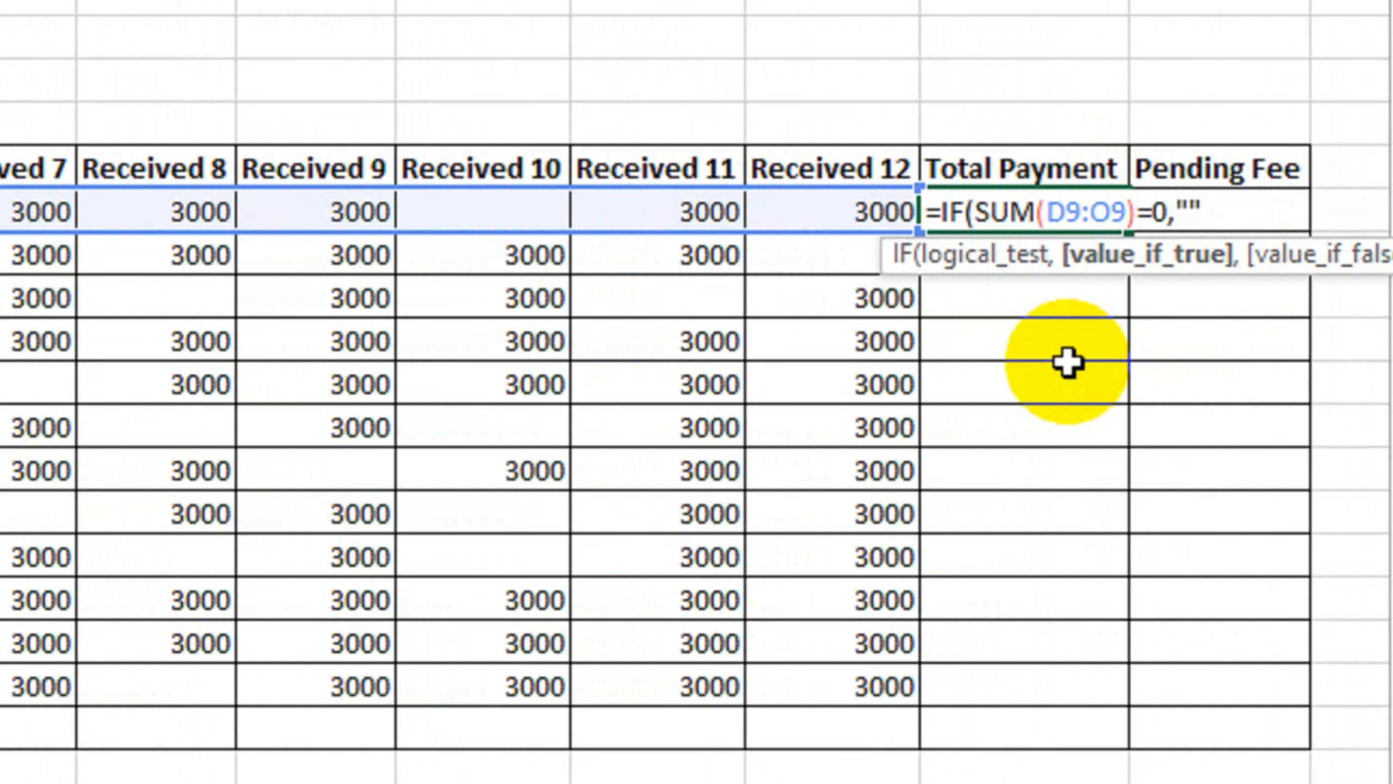
text("",)
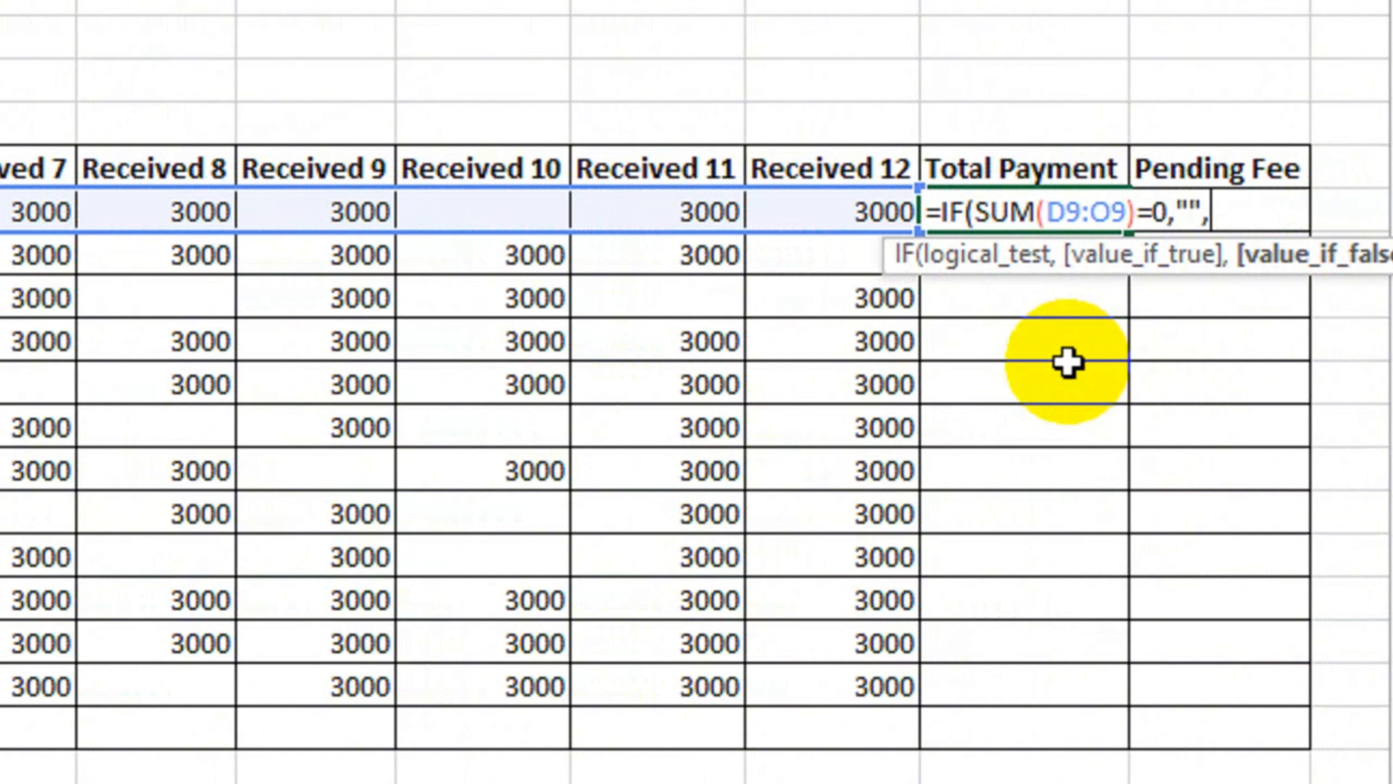
- Complete the first student's Total Payment formula with SUM(D9:O9) as the value if false, giving =IF(SUM(D9:O9)=0,"",SUM(D9:O9))
text(sum)
key(Tab)
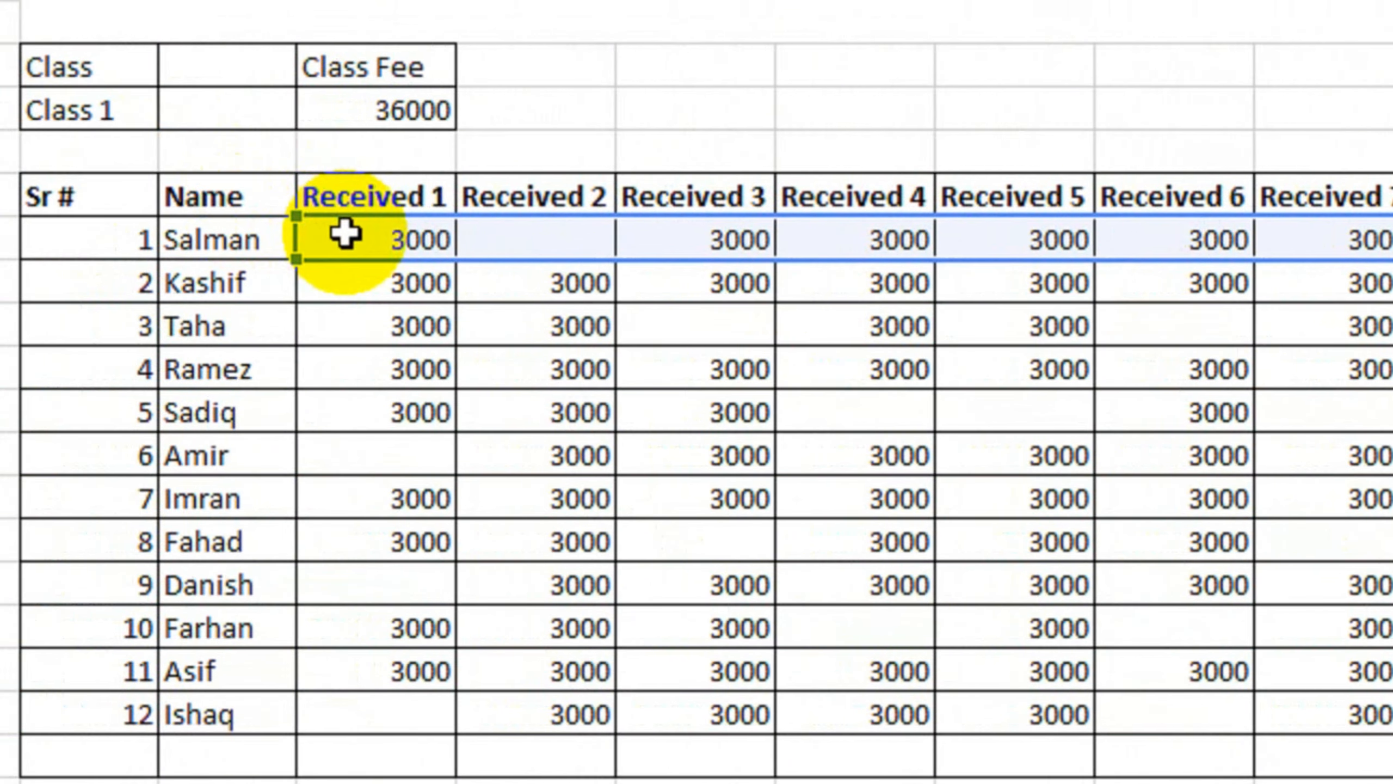
drag(205, 217, 932, 226)
mouse_move(1074, 245)
mouse_down()
mouse_move(1328, 242)
mouse_move(1066, 259)
mouse_up()
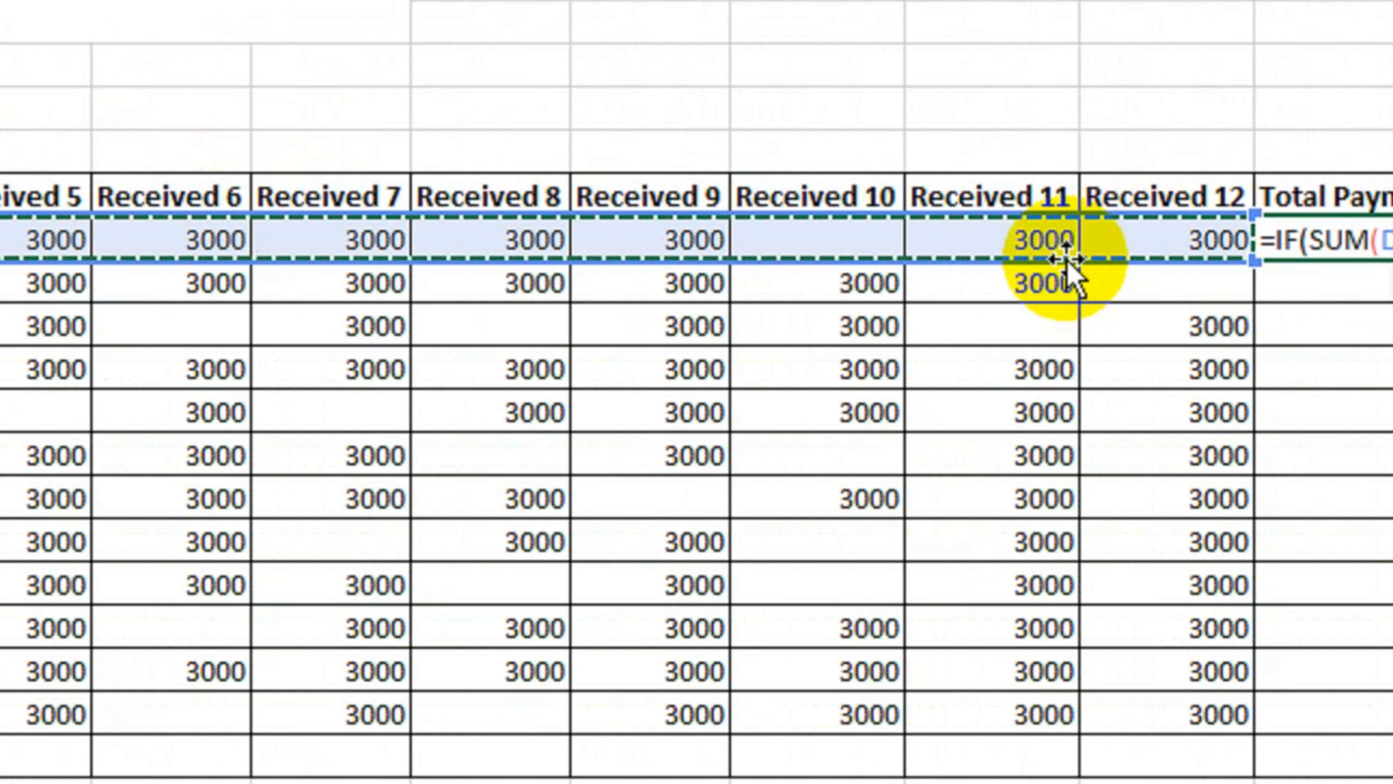
text()=0,"",SUM(D9:O9)
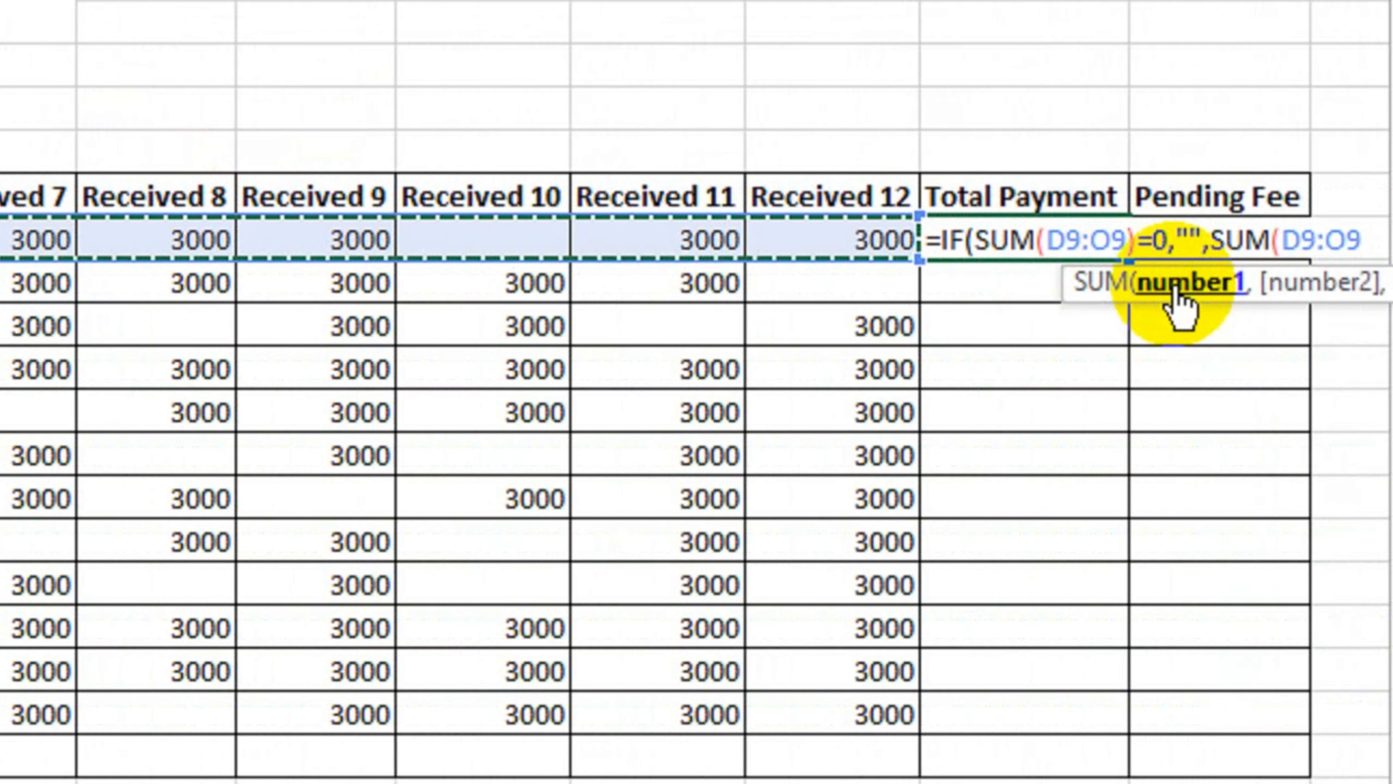
text()))
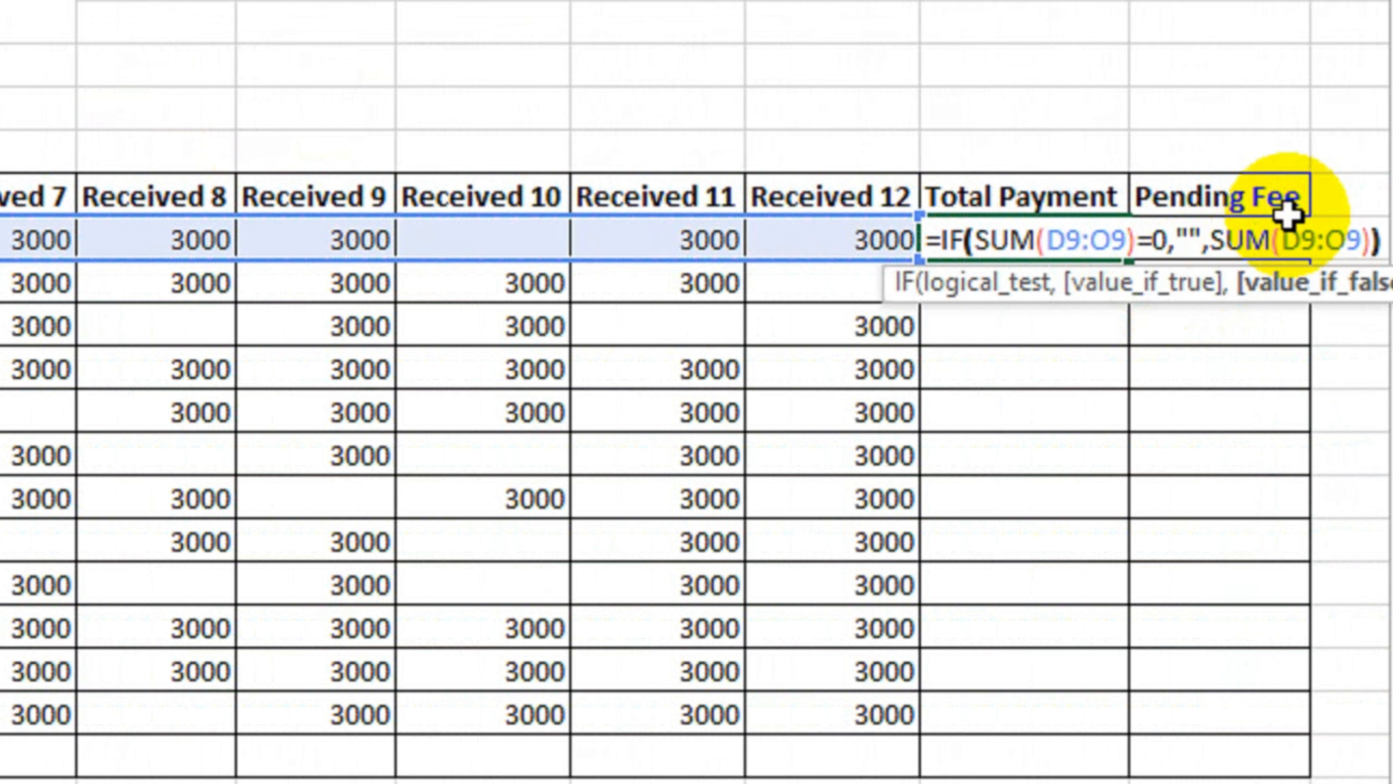
text())
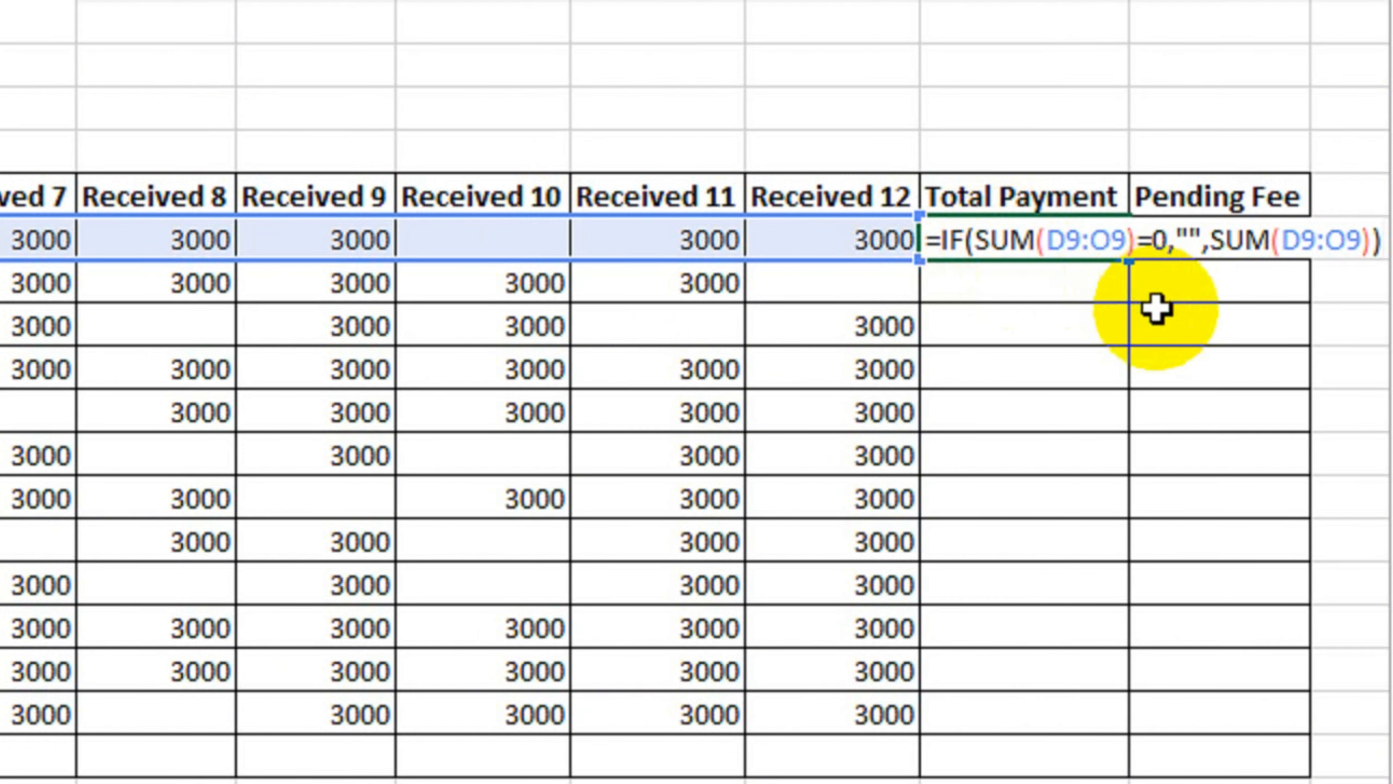
key(Return)
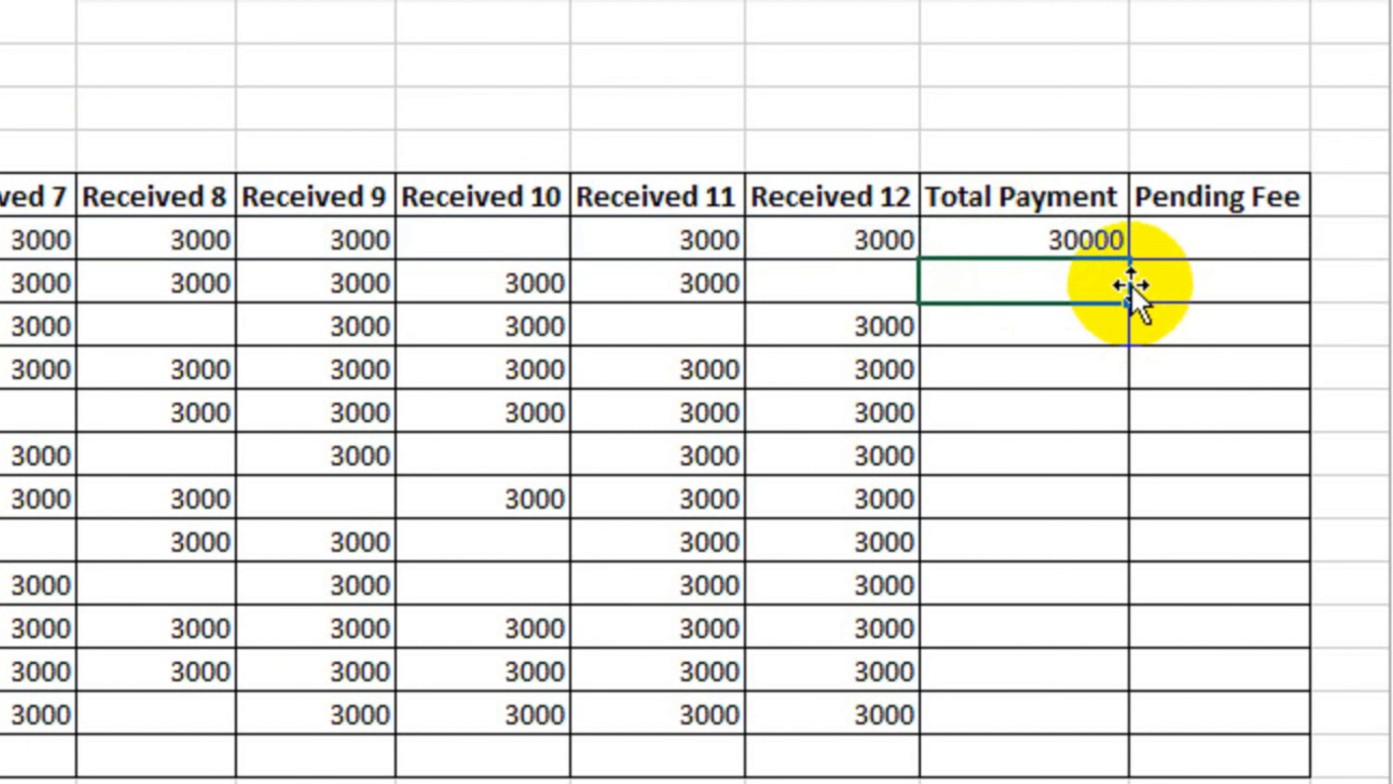
- Review the Total Payment formula in P9 and fill it down the column for all 12 students
click(1094, 244)
double_click(1094, 244)
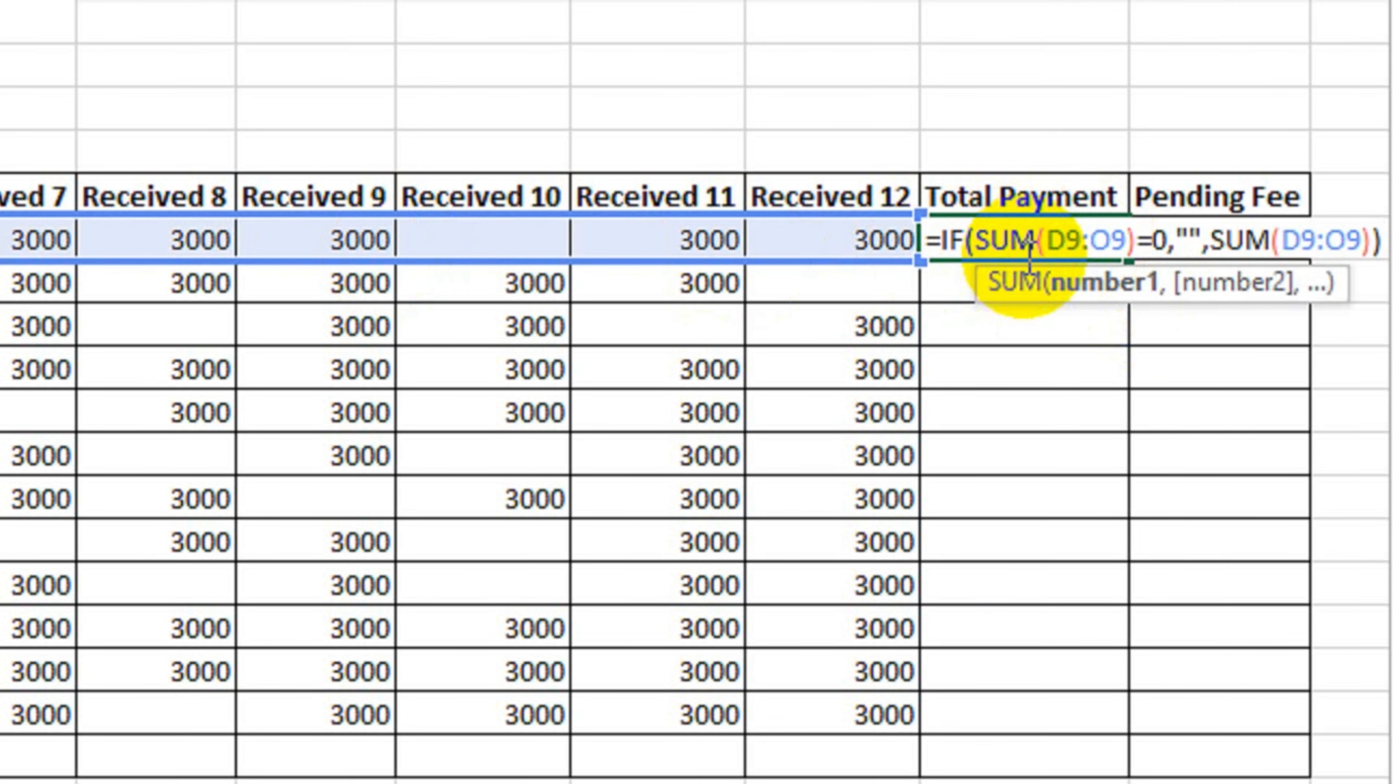
key(Return)
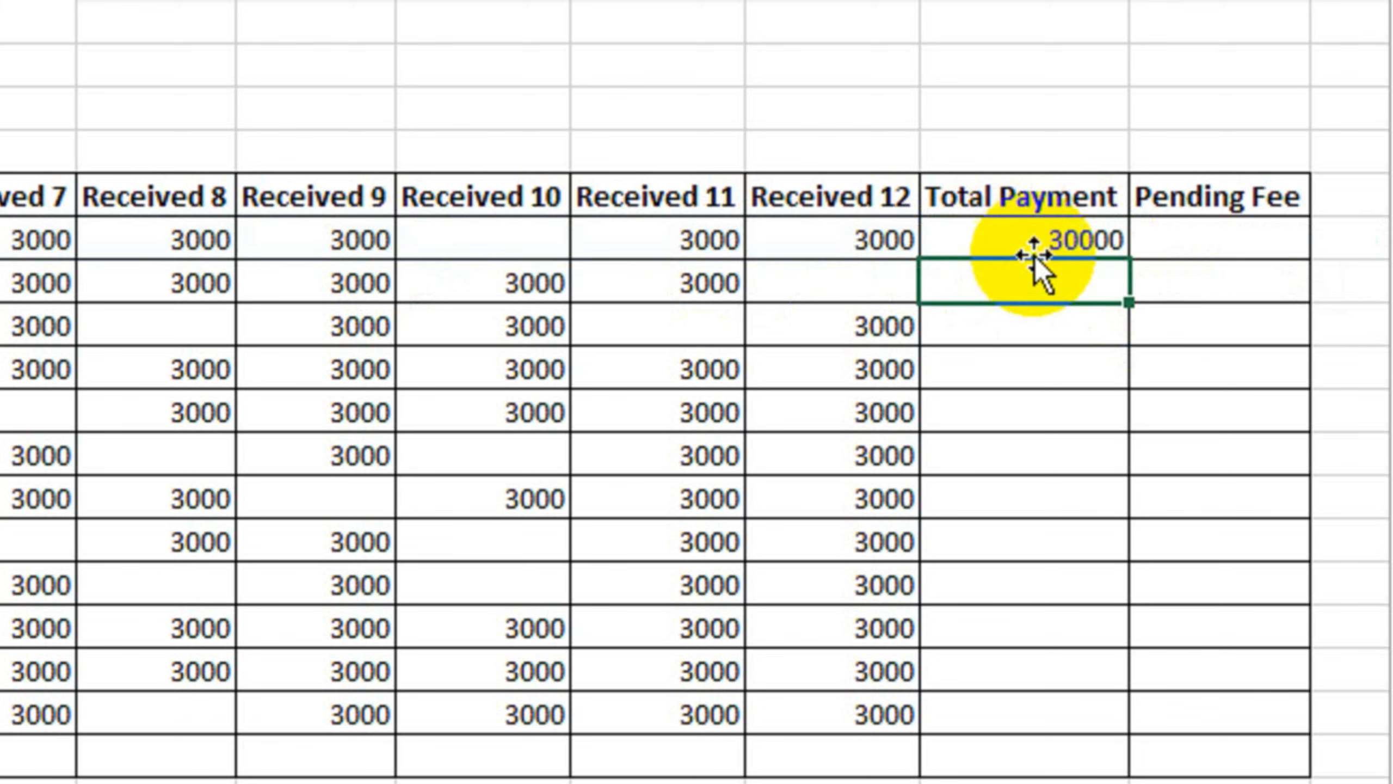
click(1031, 251)
drag(1131, 260, 1121, 745)
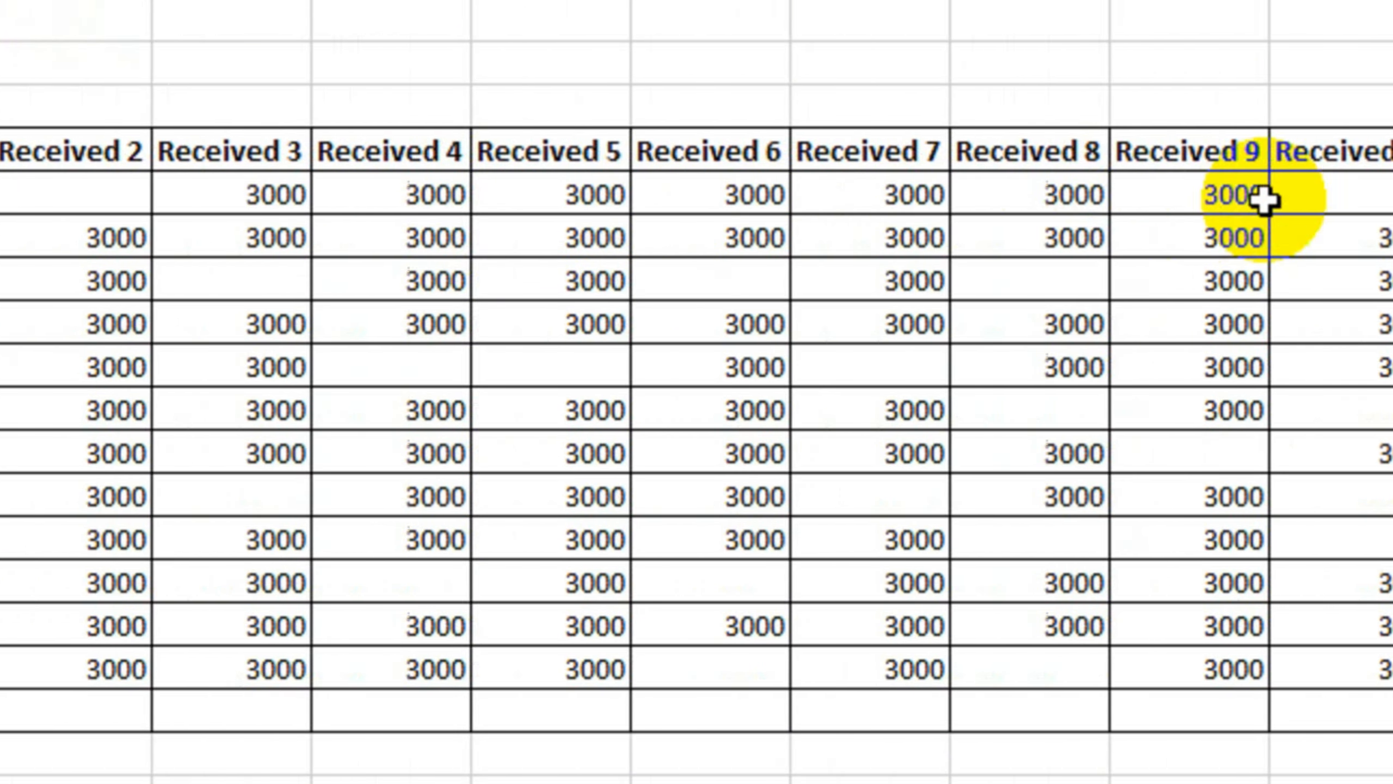
click(1176, 207)
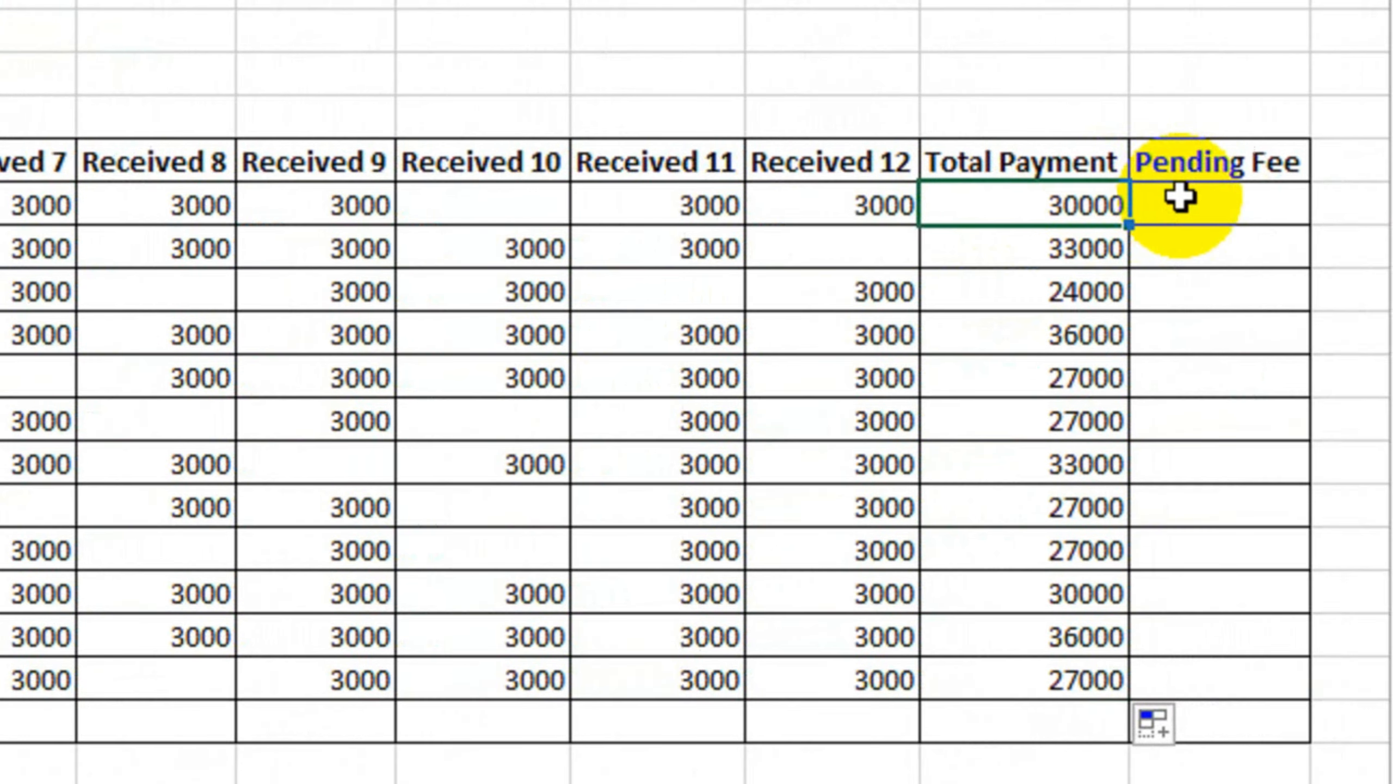
- Start an IF formula in the first student's Pending Fee cell, opening the logical test with the class fee as absolute reference $D$6
click(1269, 184)
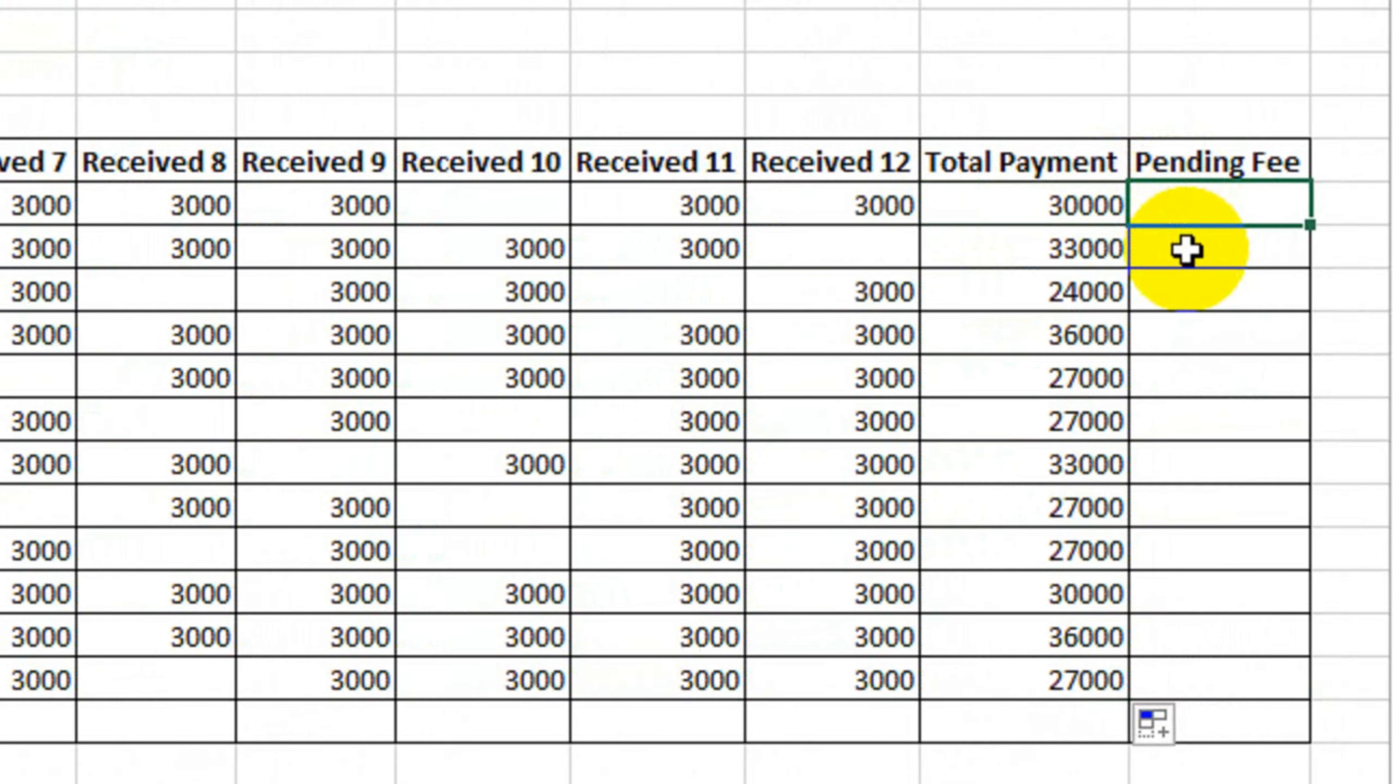
text(=)
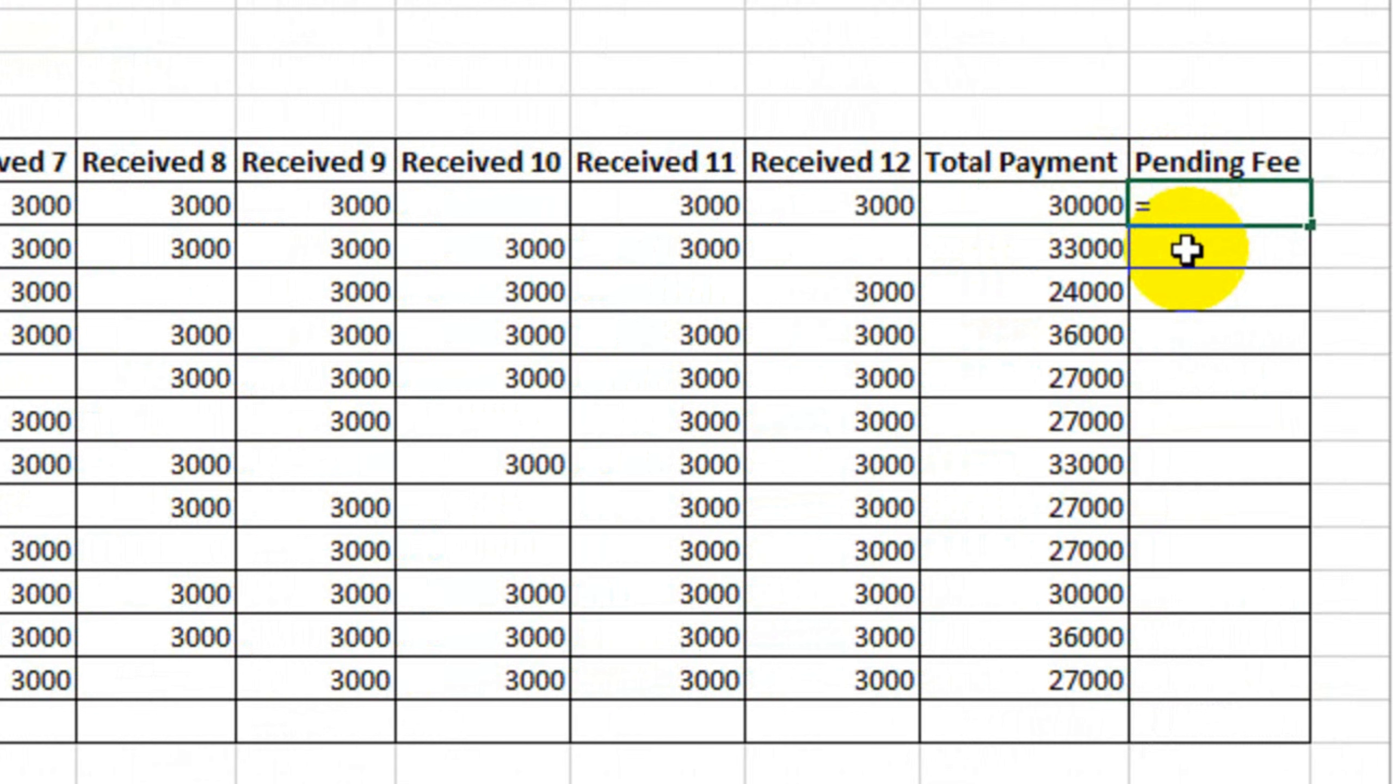
text(i)
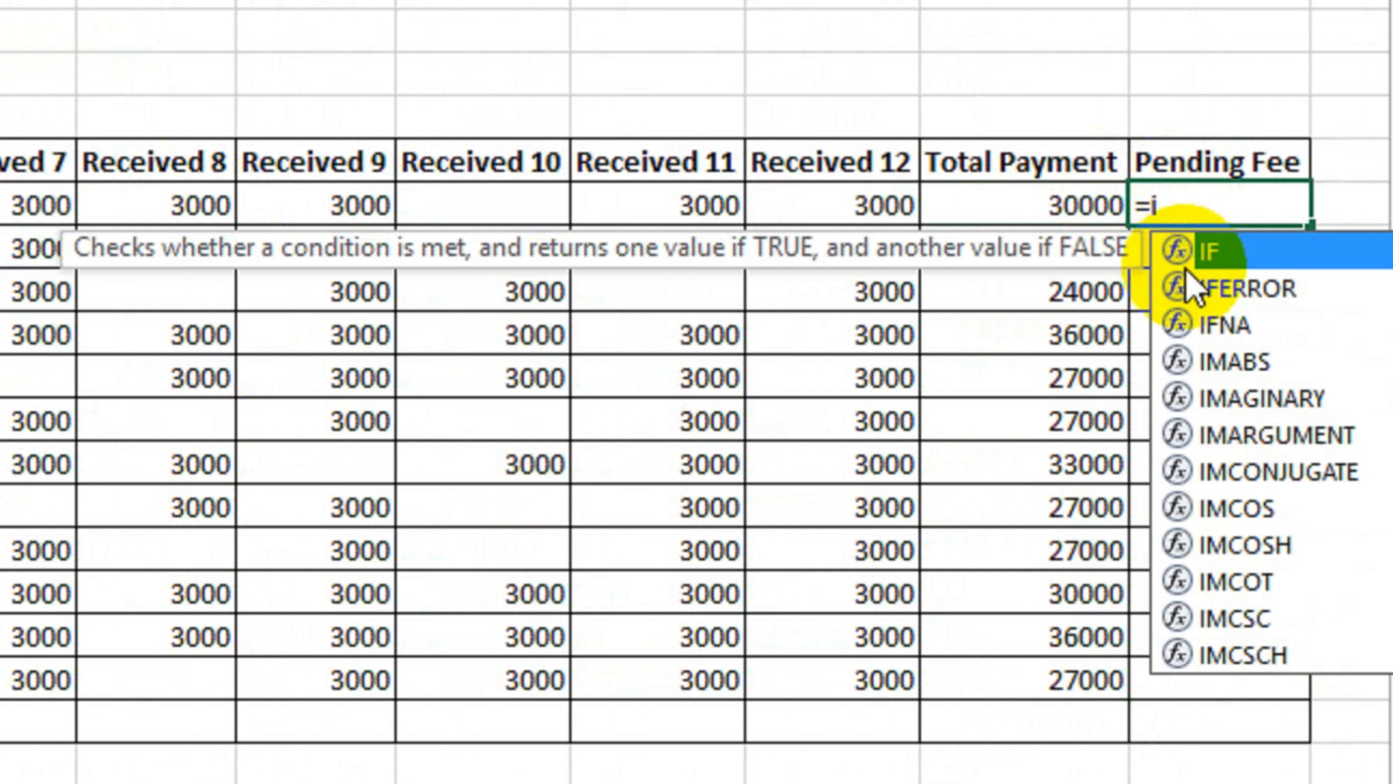
text(f)
key(Tab)
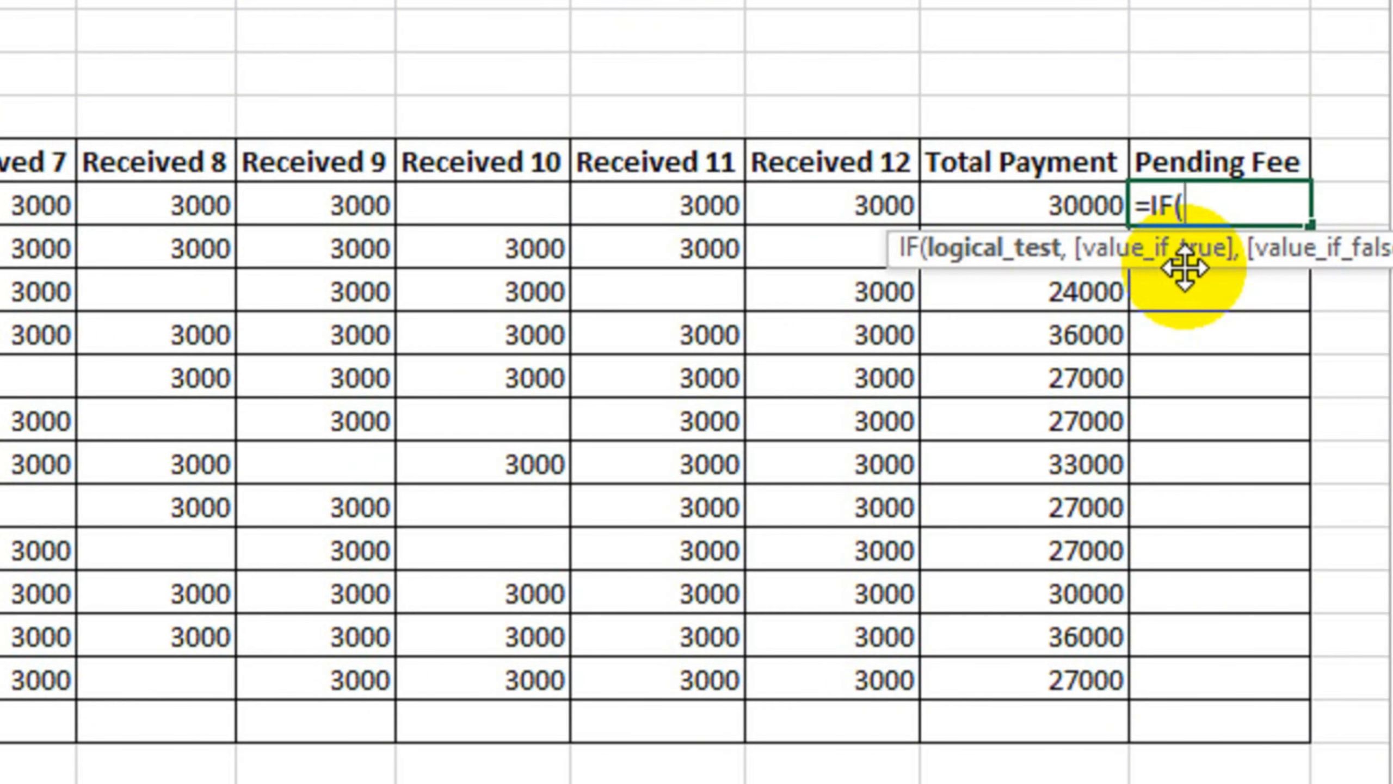
text(()
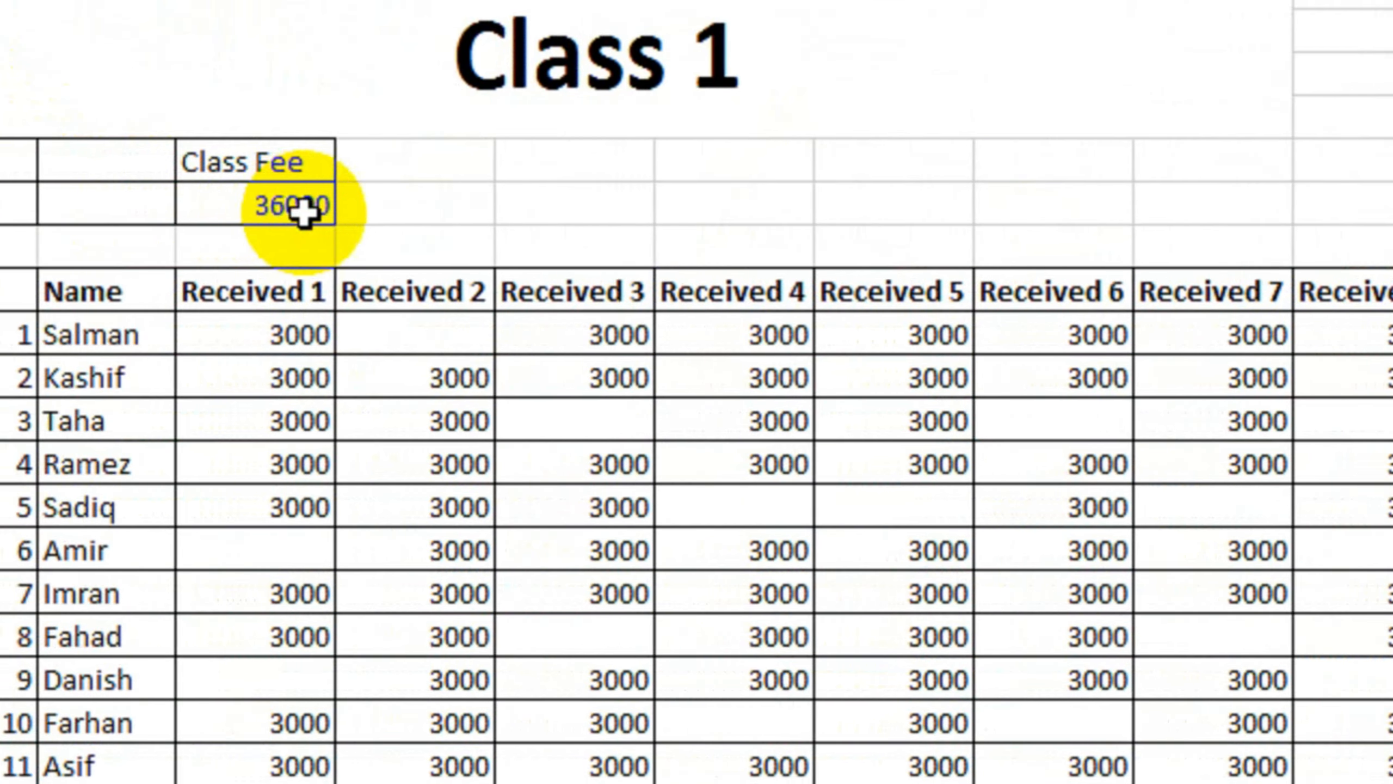
click(304, 211)
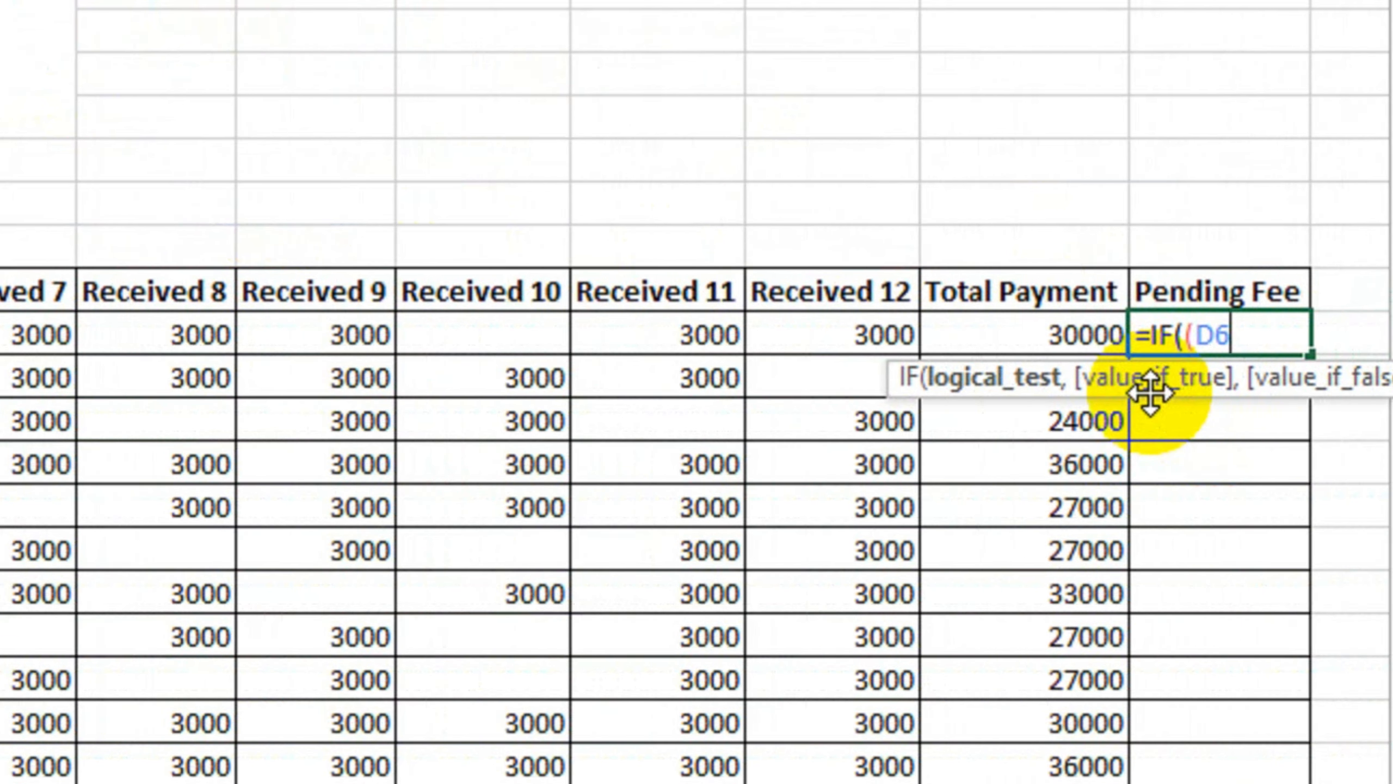
key(F4)
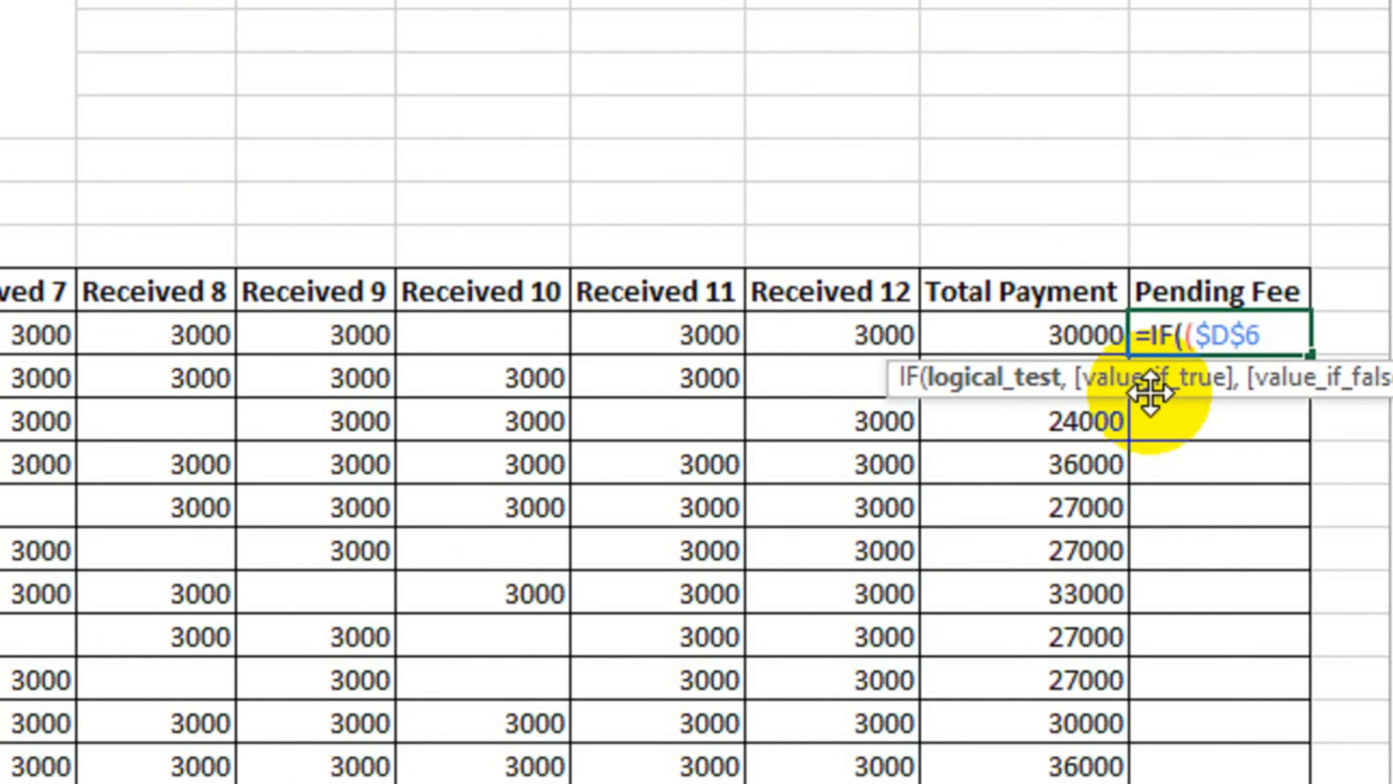
- Complete the Pending Fee formula's logical test as ($D$6-P9)=0 and set the value if true to 0
text(-)
click(987, 328)
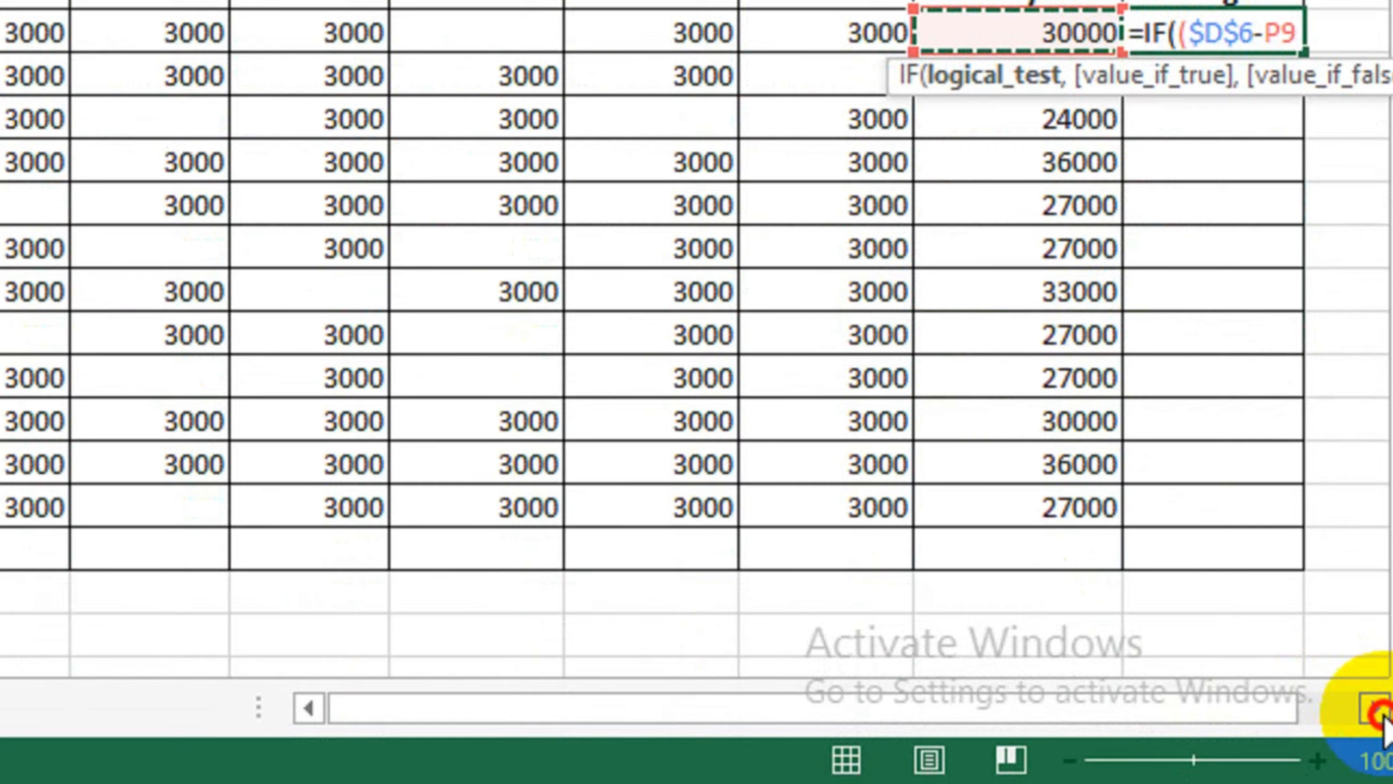
click(1374, 735)
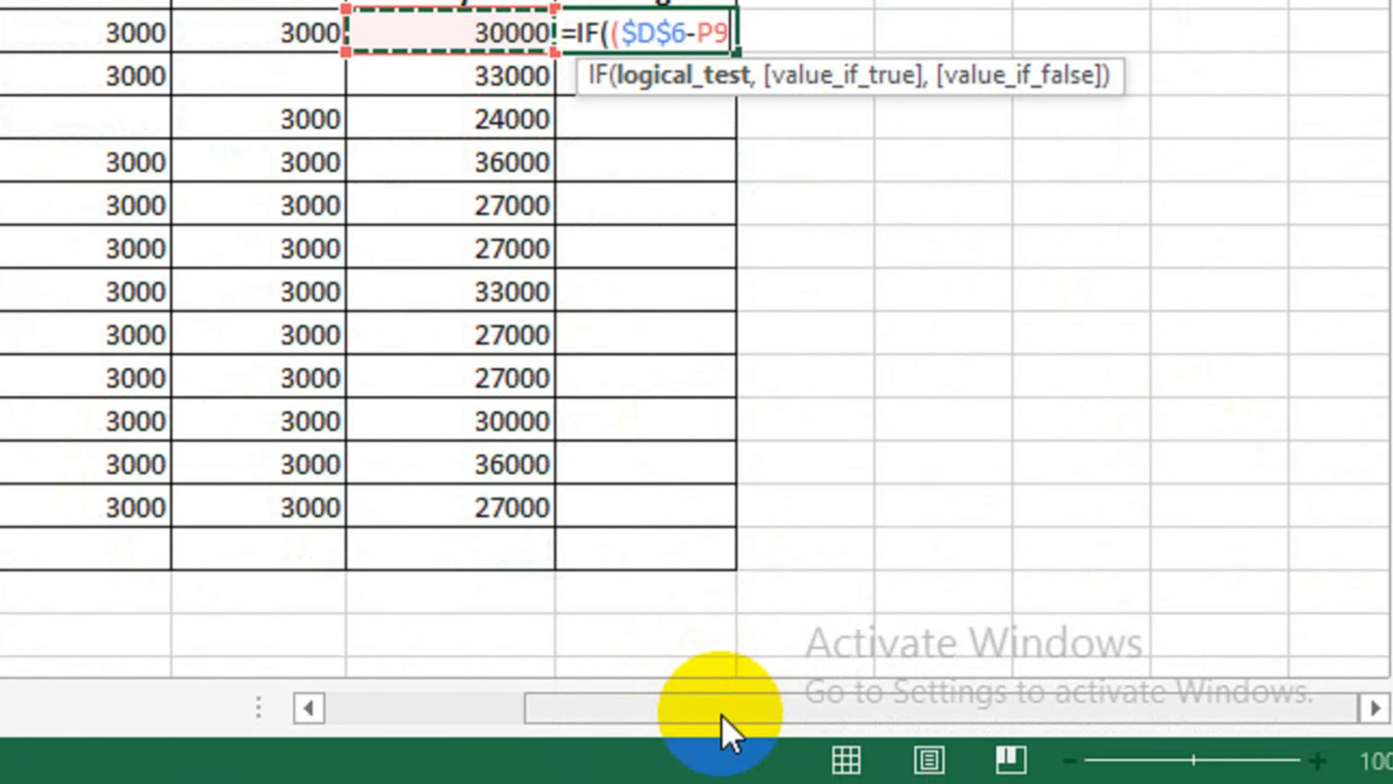
drag(721, 714, 636, 706)
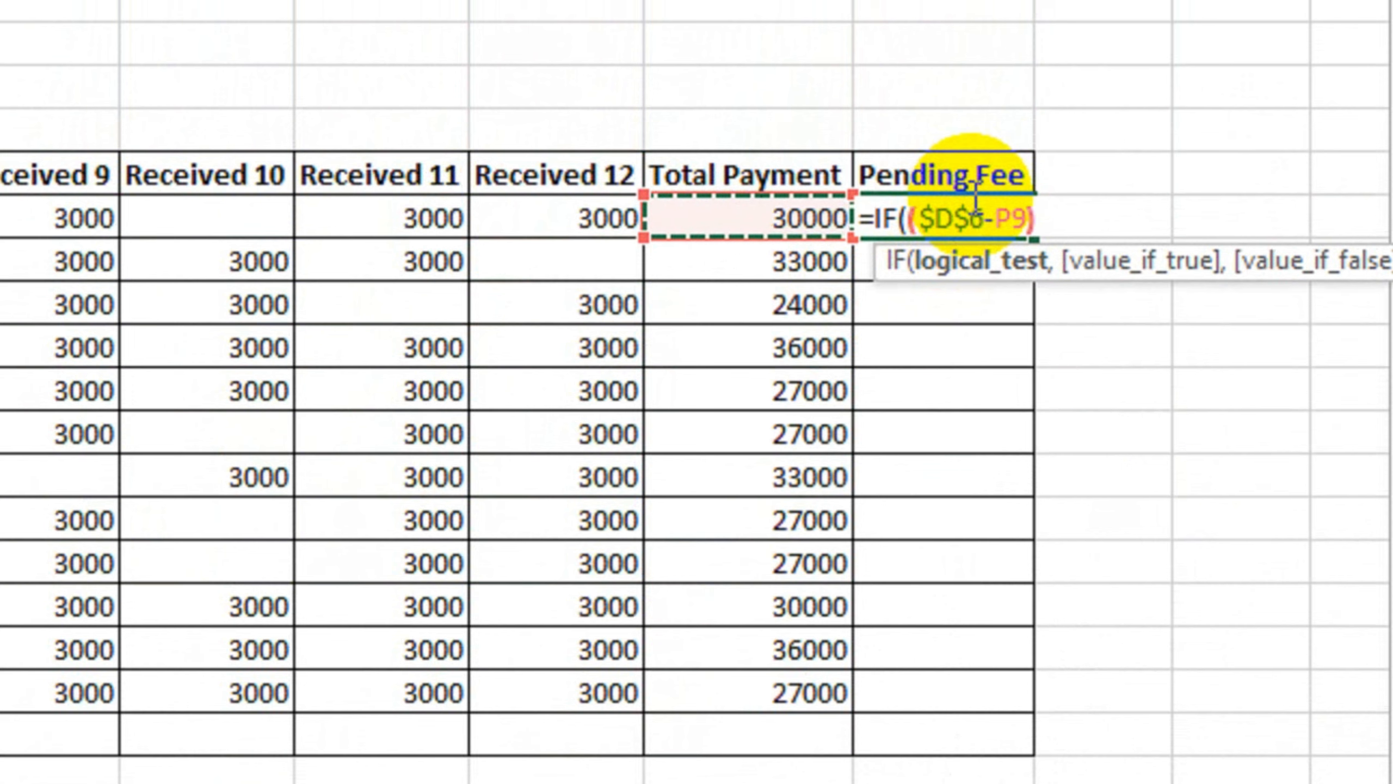
text())
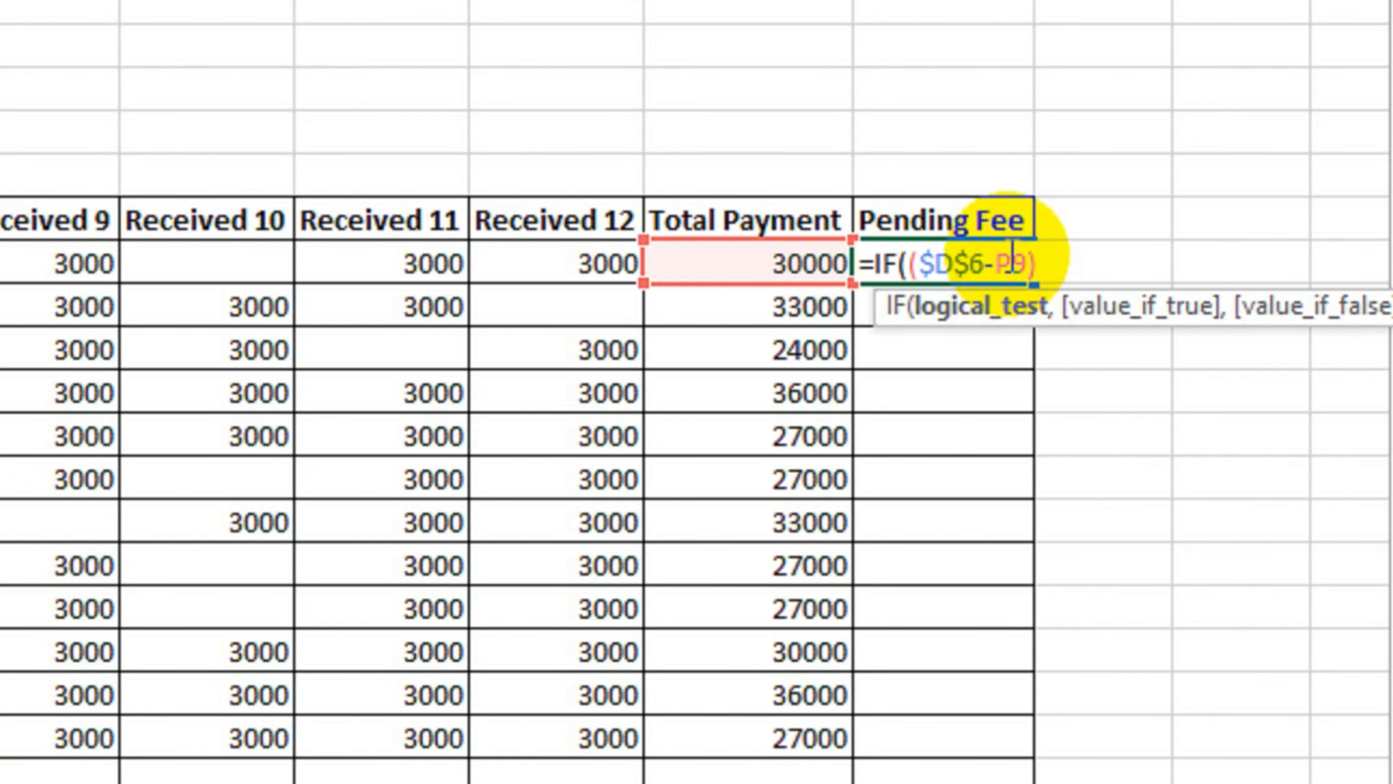
text(=0,)
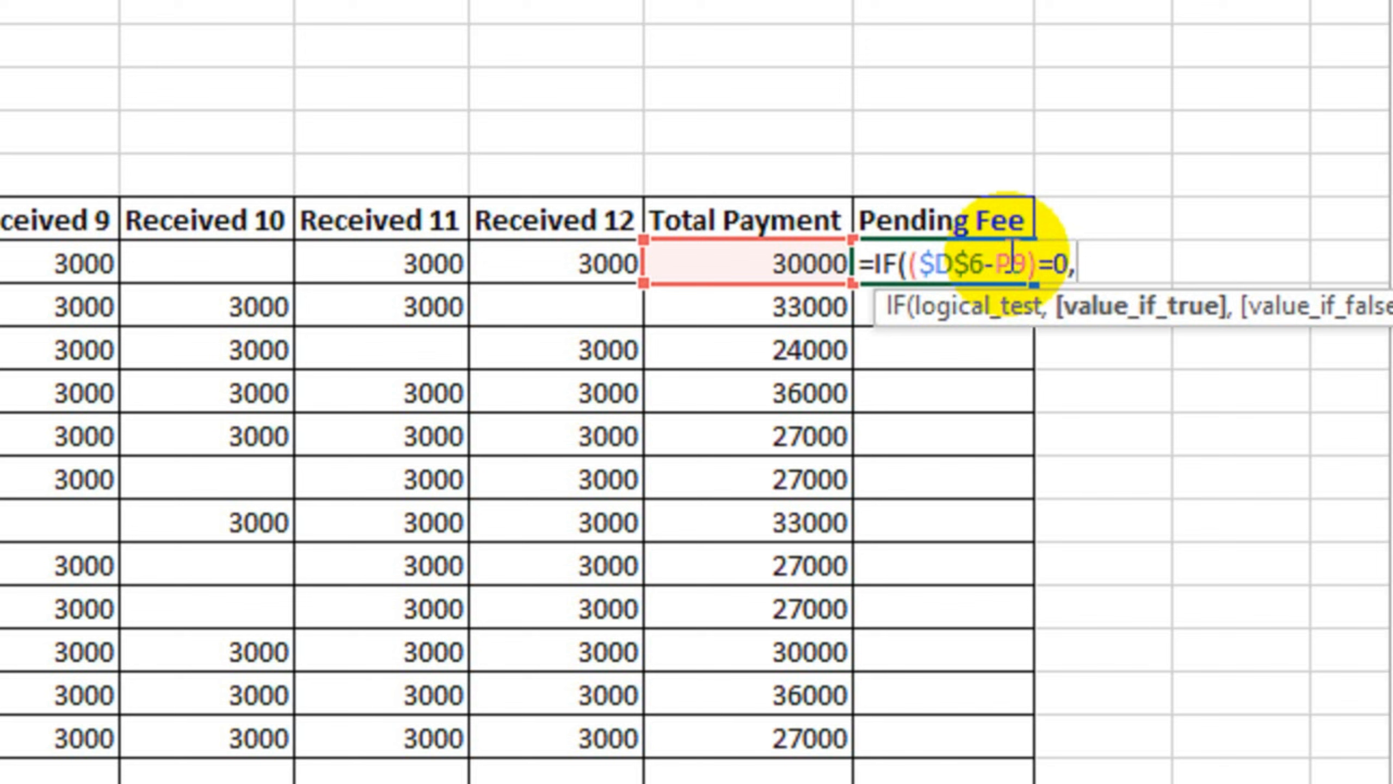
text(0,)
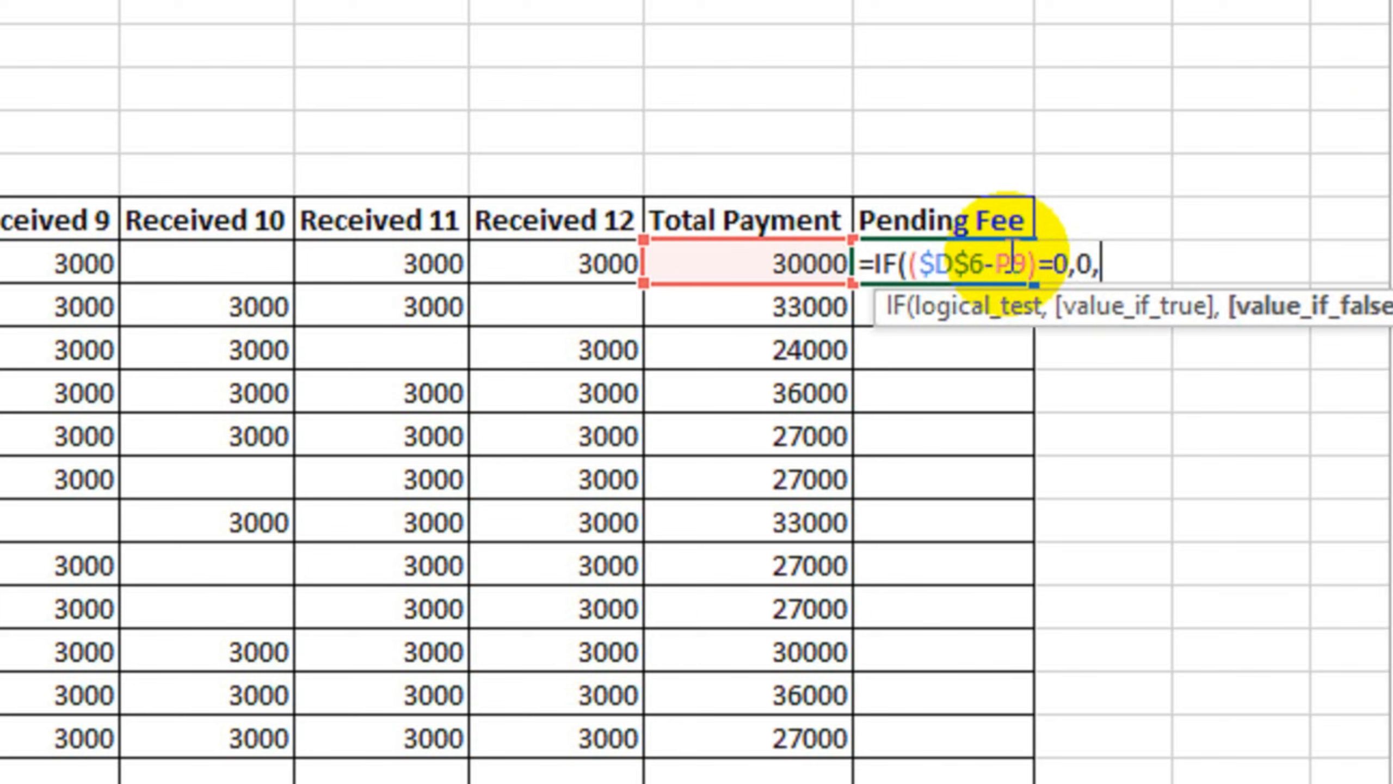
- Set the Pending Fee formula's value if false to ($D$6-P9) and close the IF function
text(()
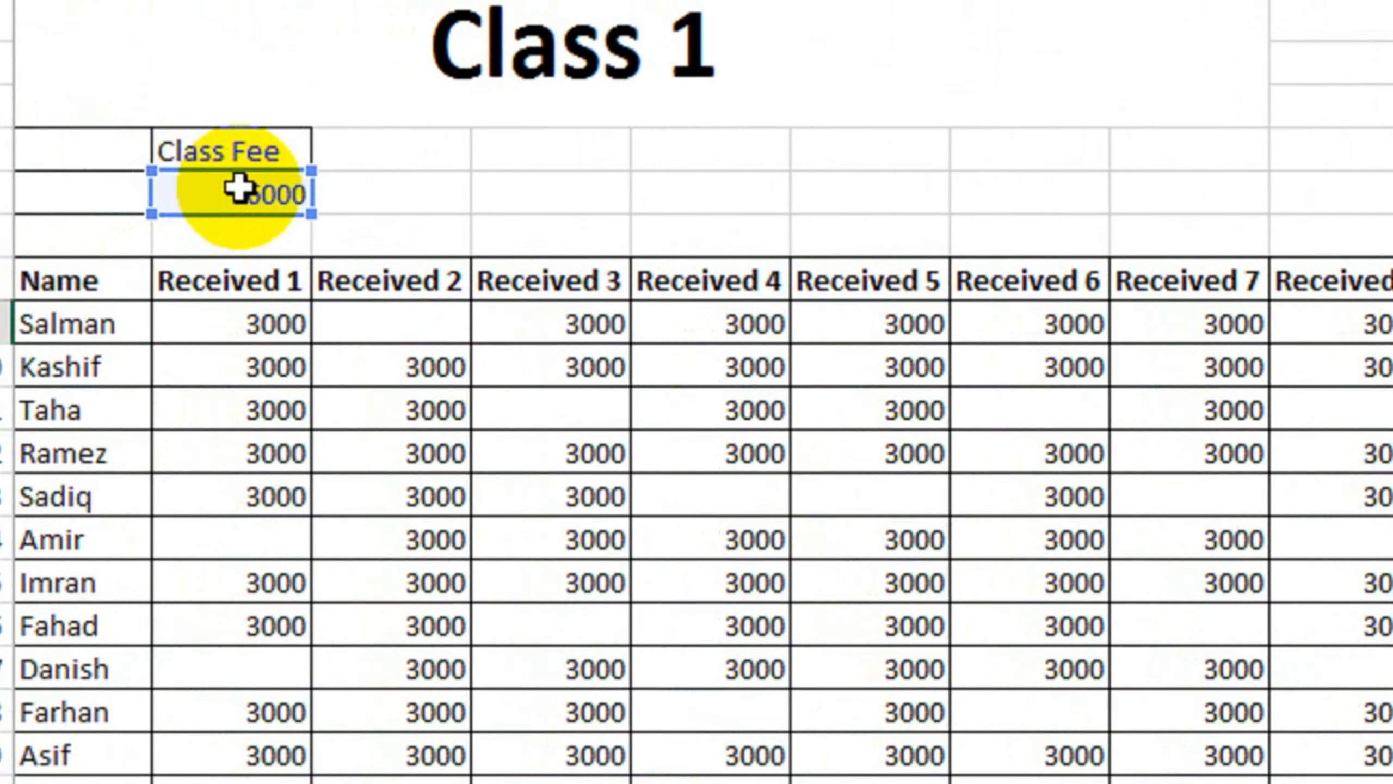
click(239, 188)
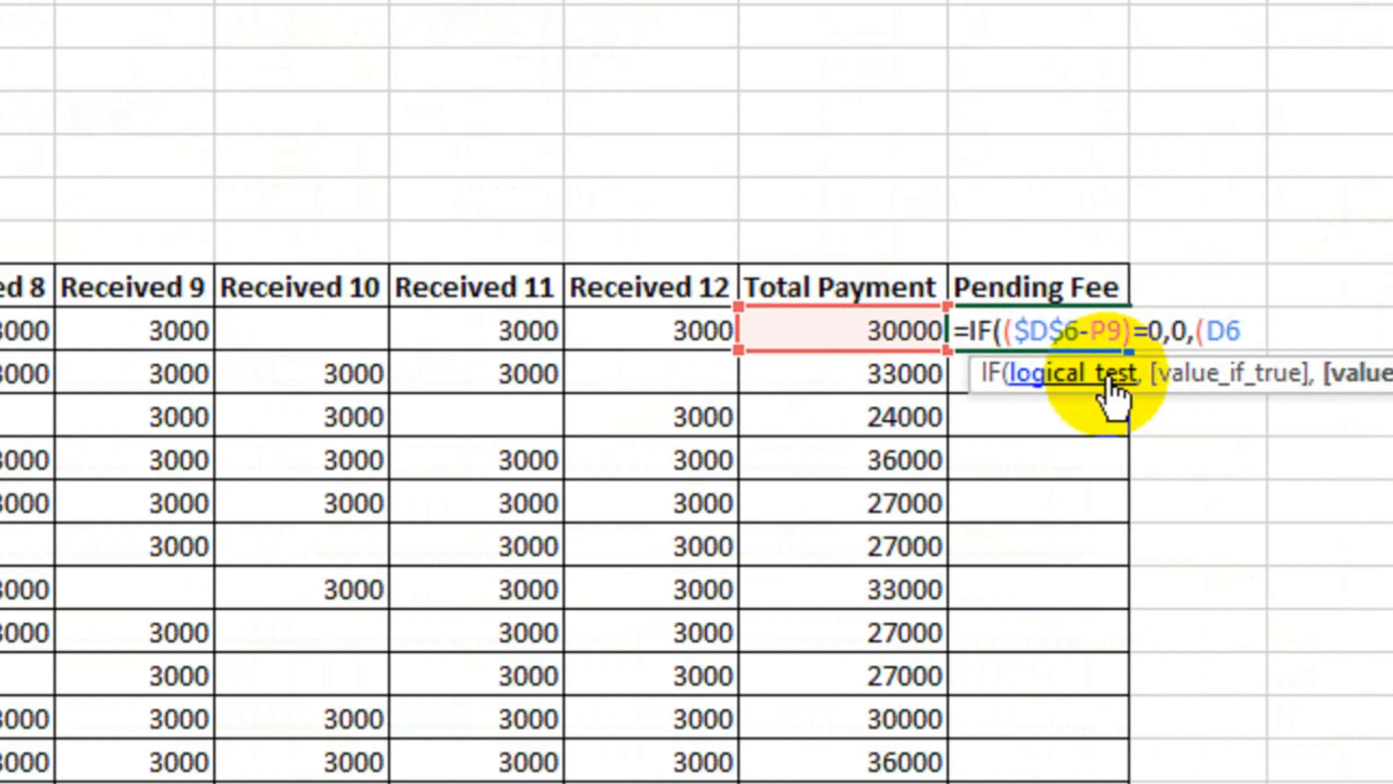
key(F4)
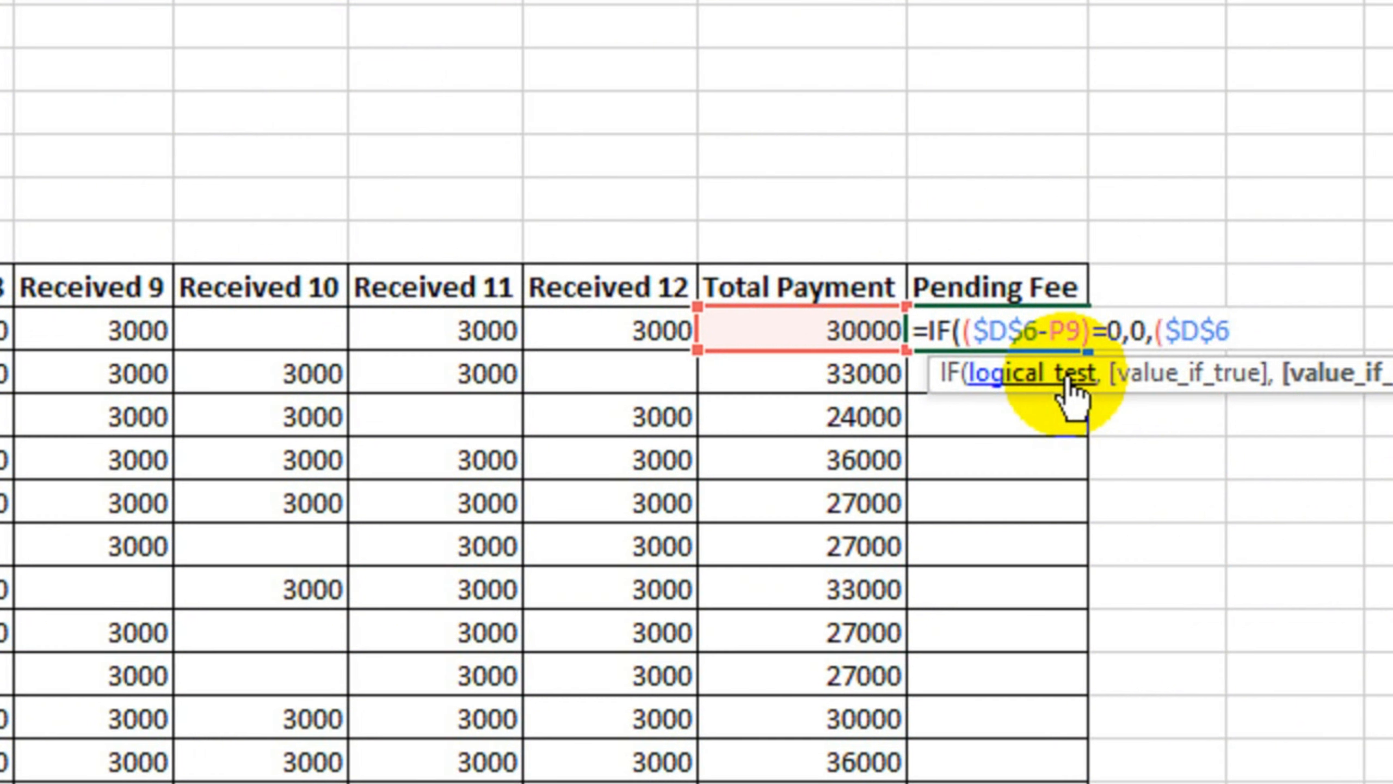
text(-)
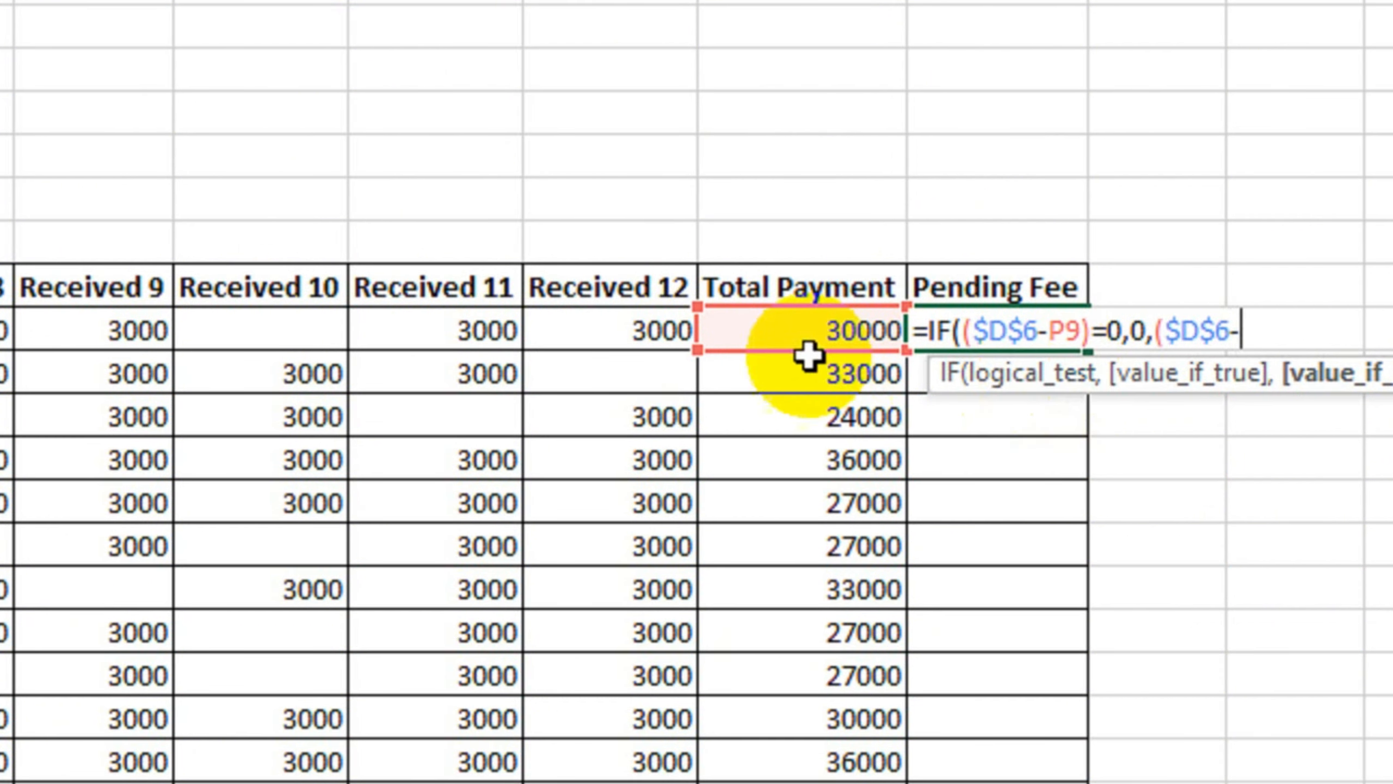
click(805, 328)
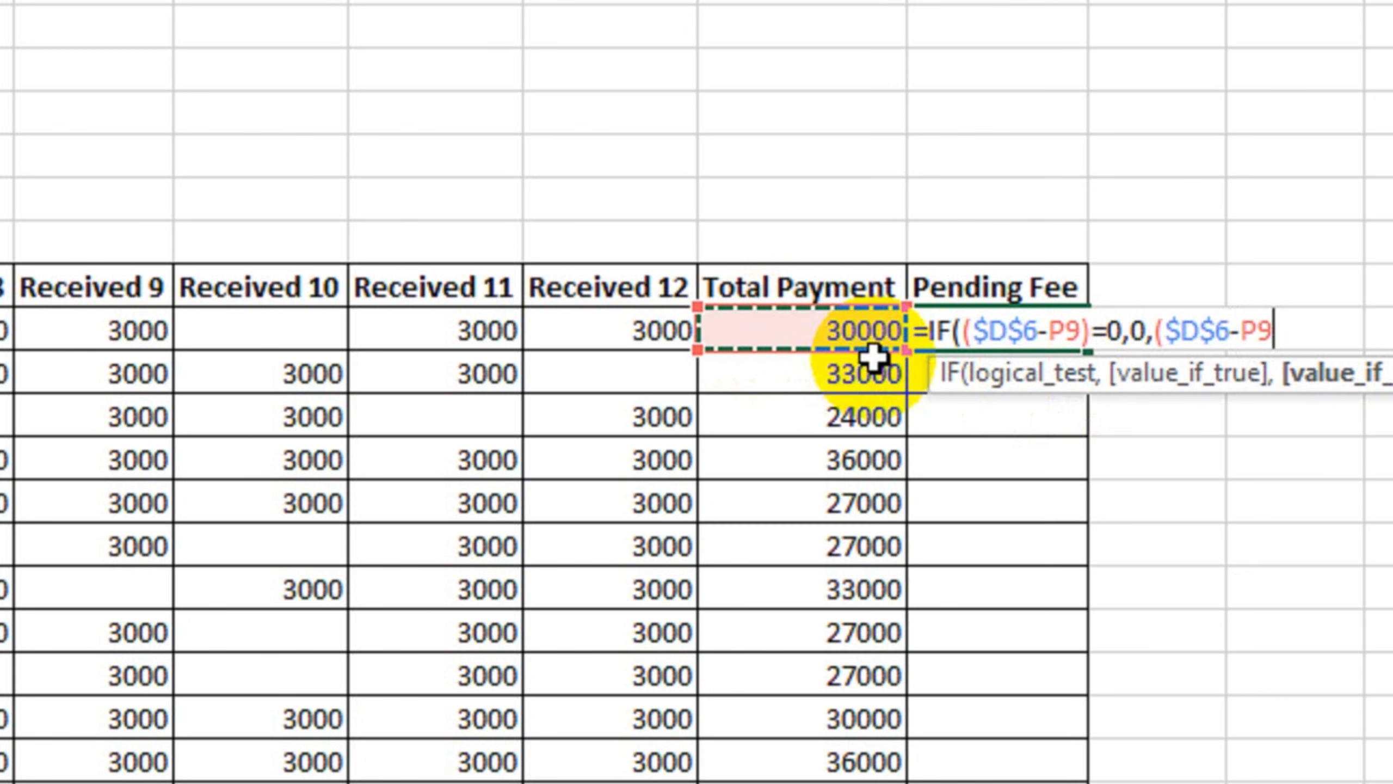
text())
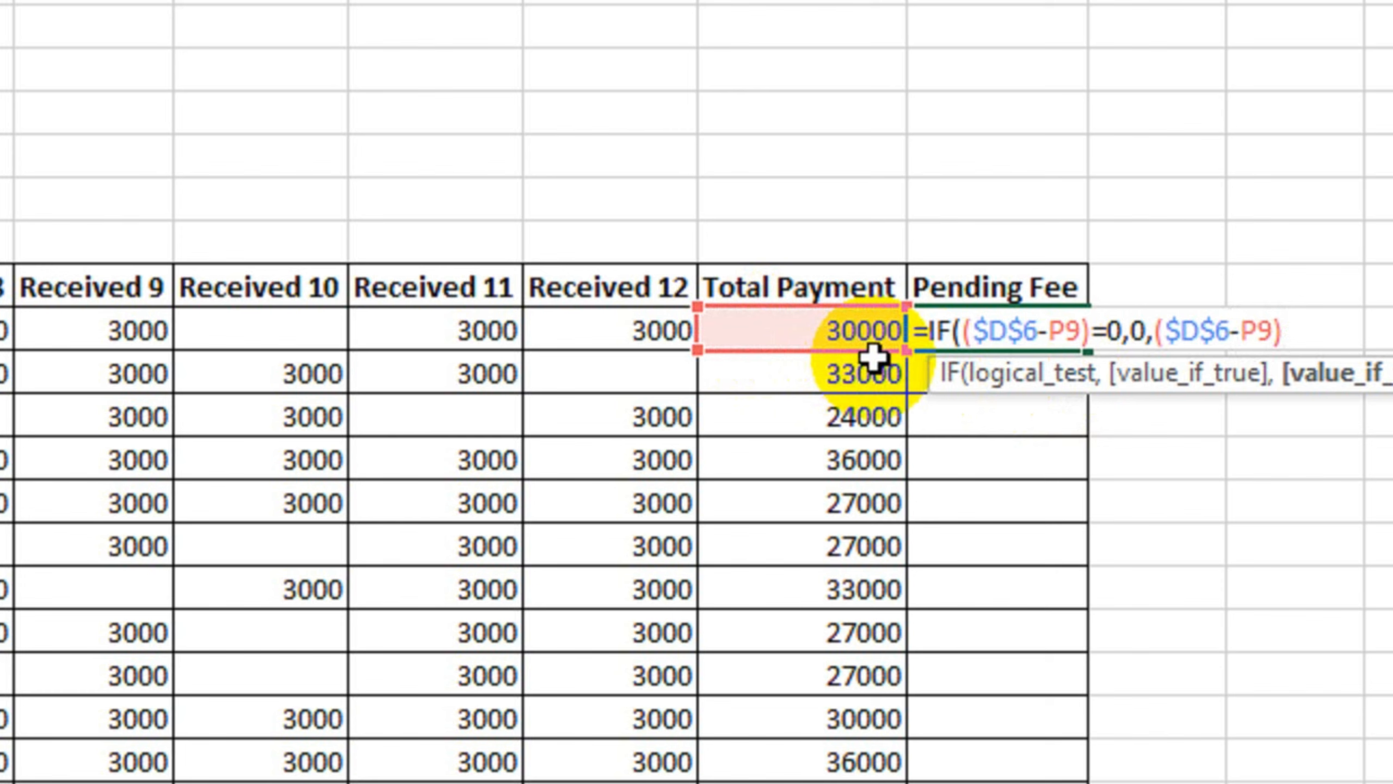
text())
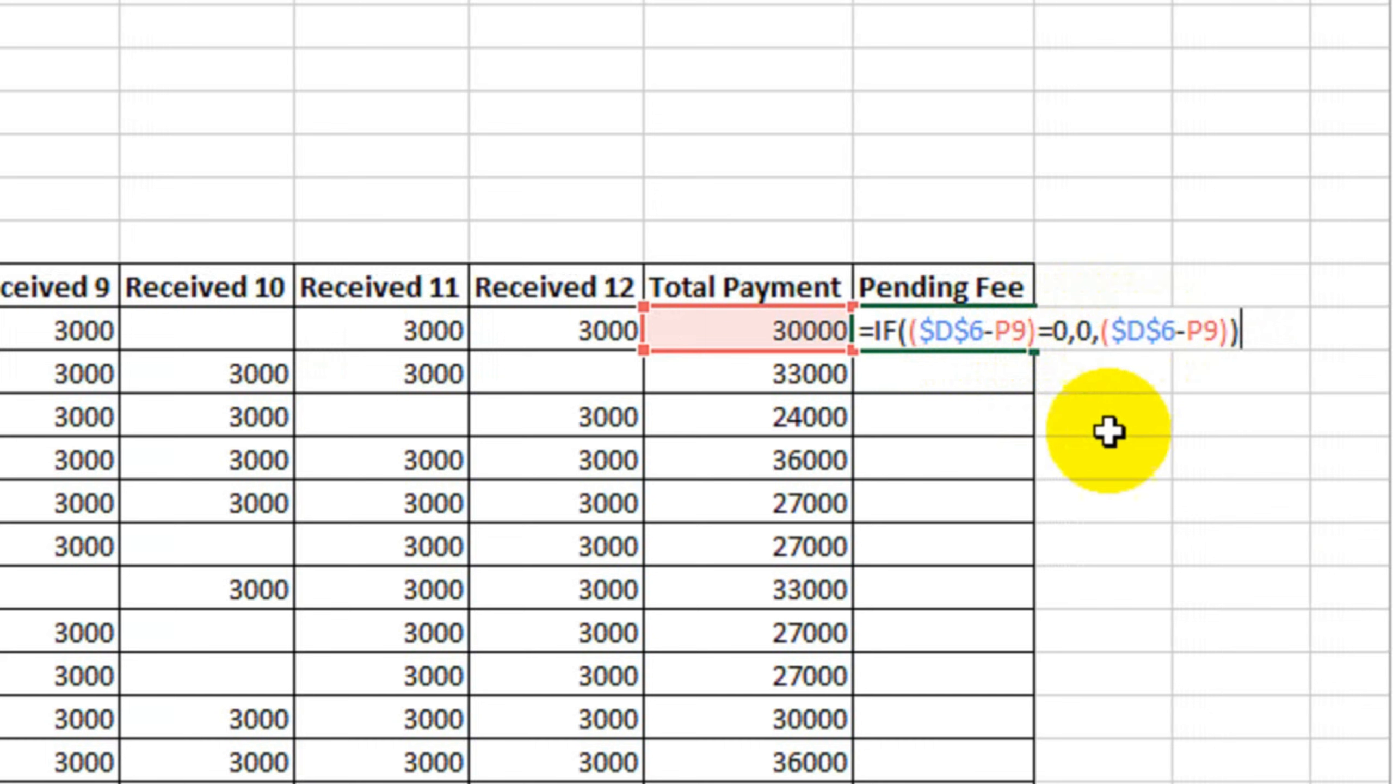
- Reopen the IF's end, add $D$6 as a further argument after ($D$6-P9), and try to enter the formula
key(BackSpace)
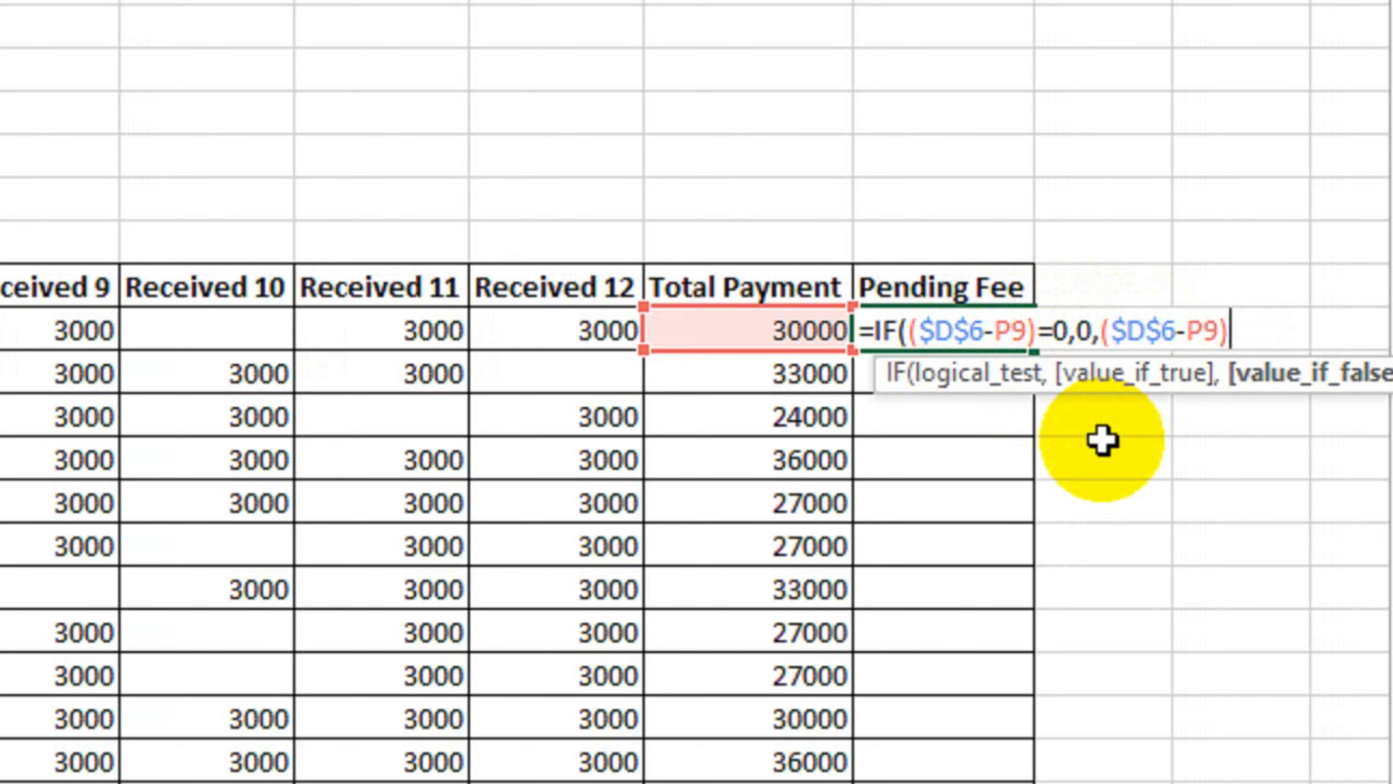
text(,)
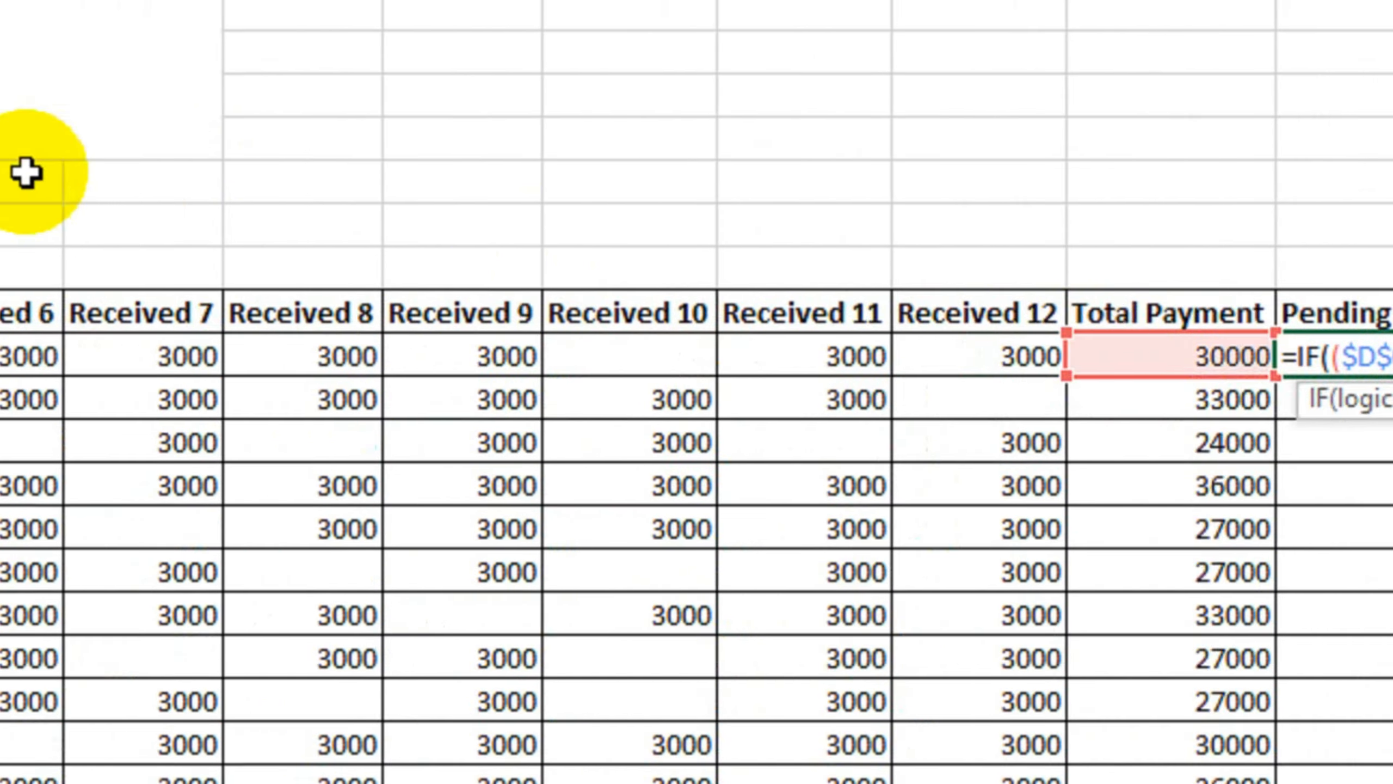
click(210, 226)
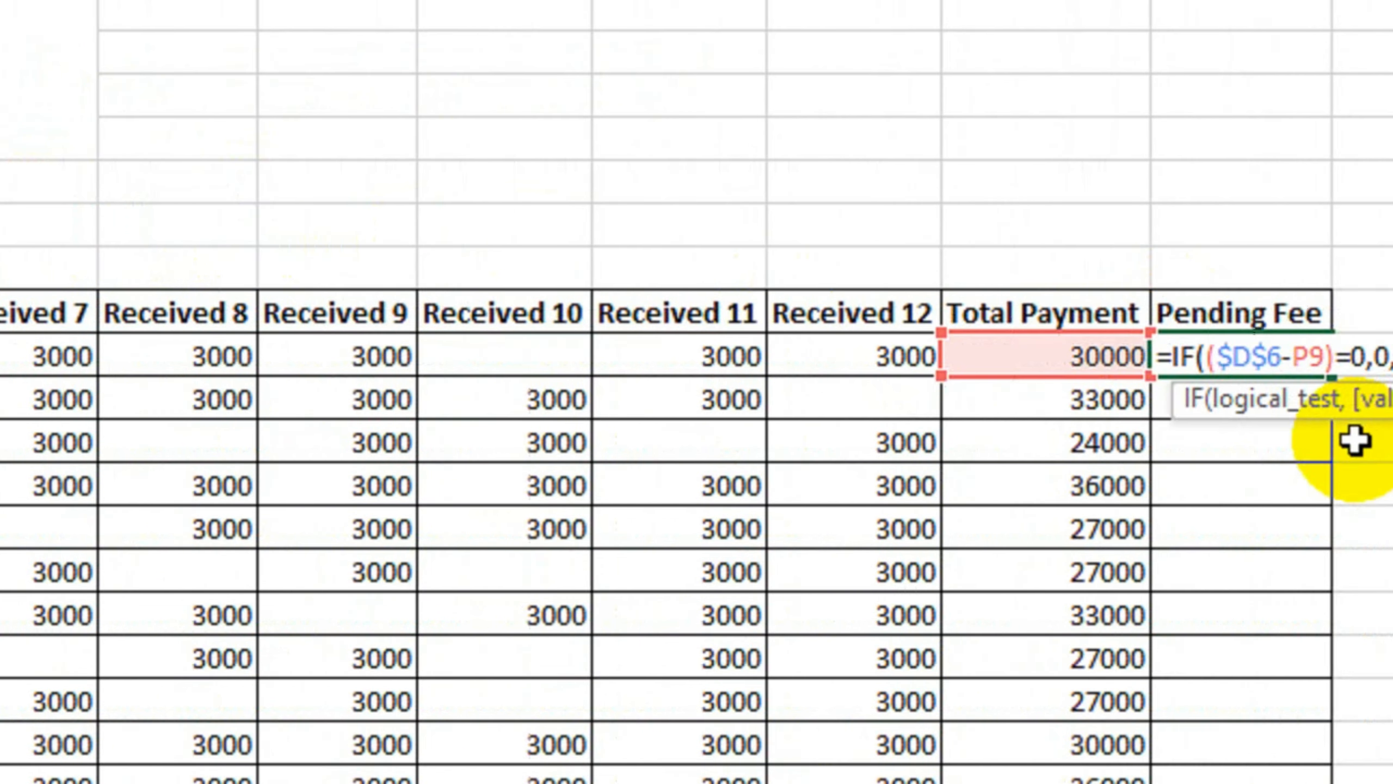
key(F4)
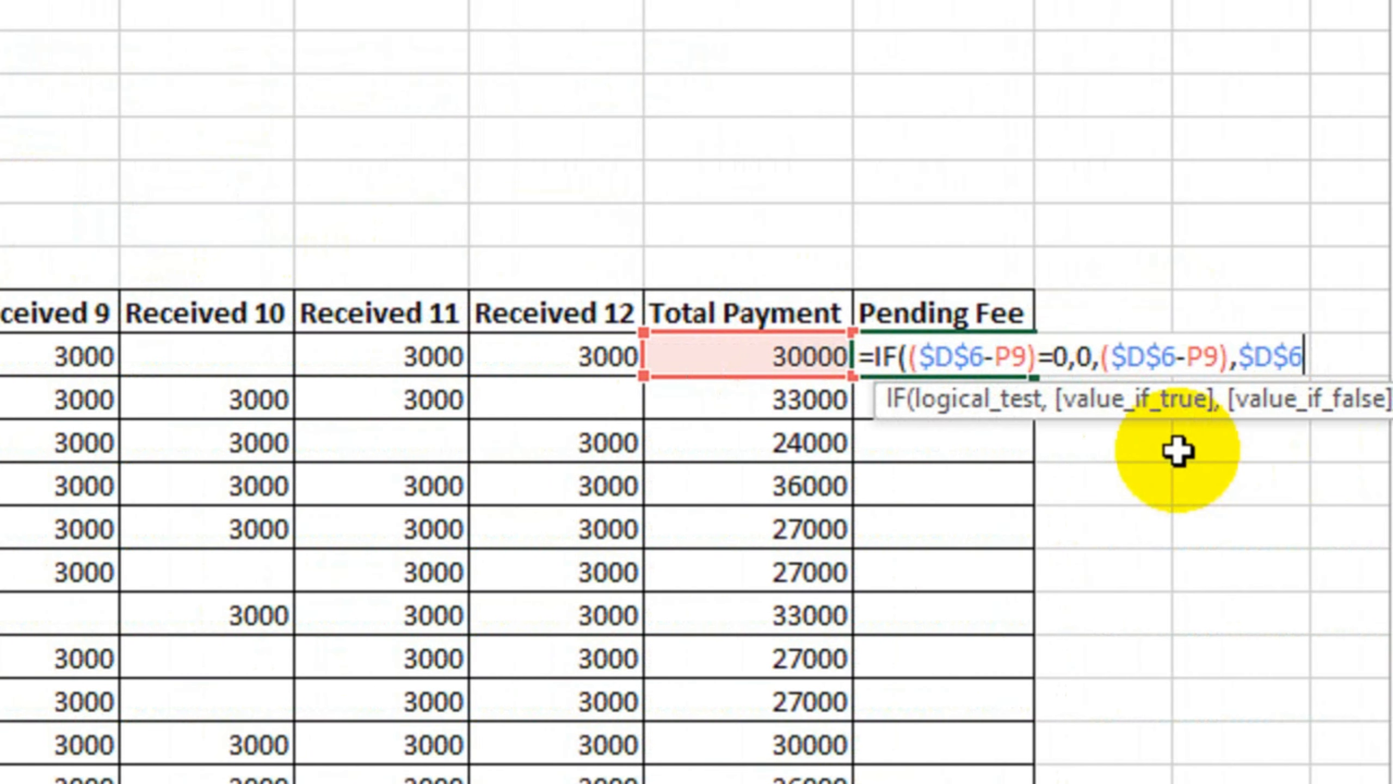
text())
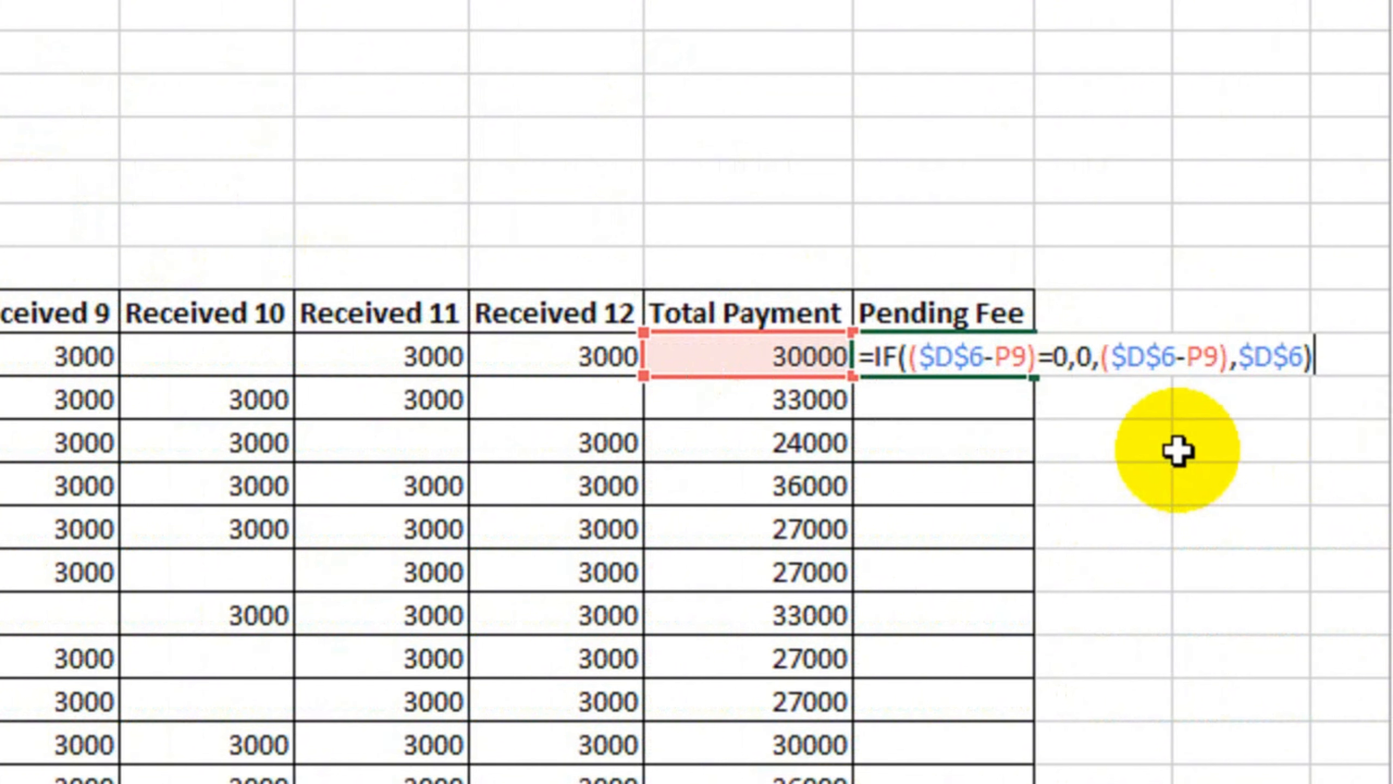
key(Return)
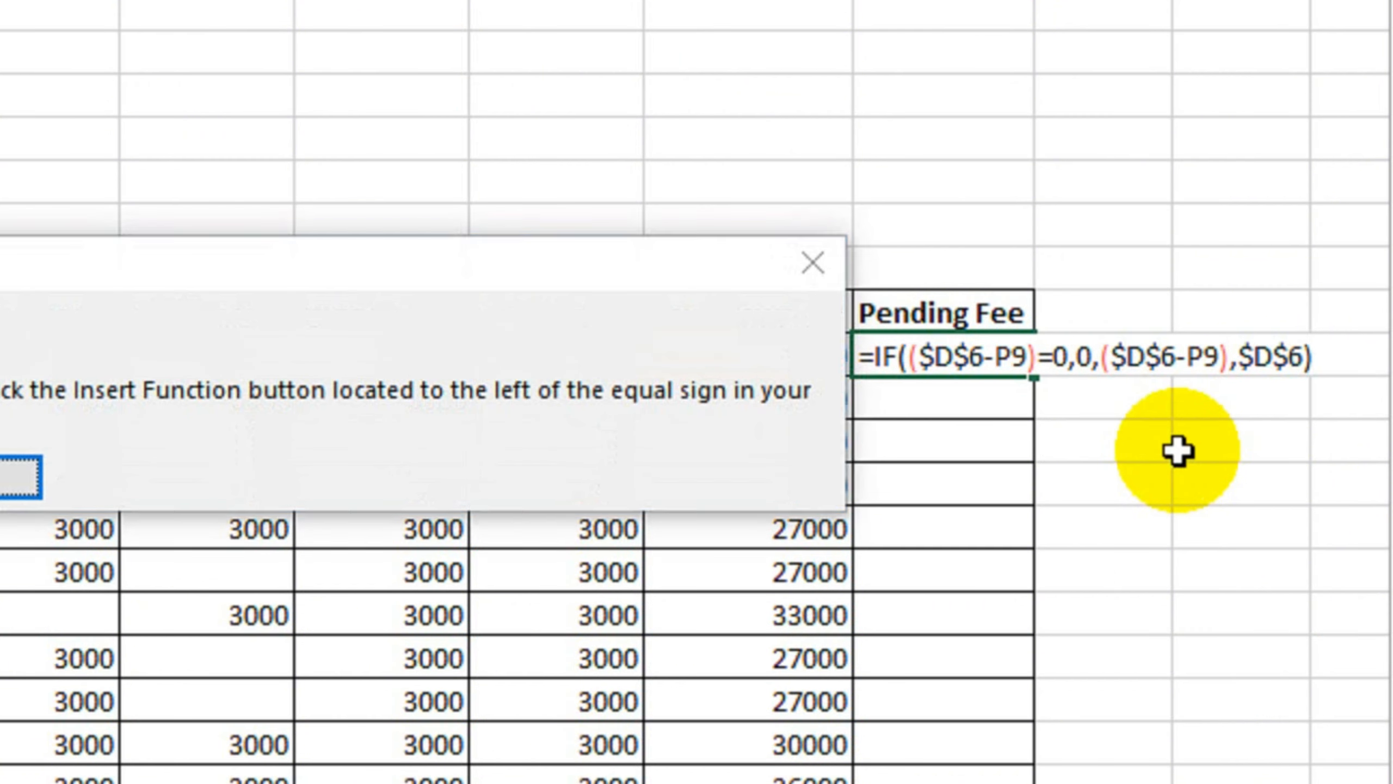
key(Return)
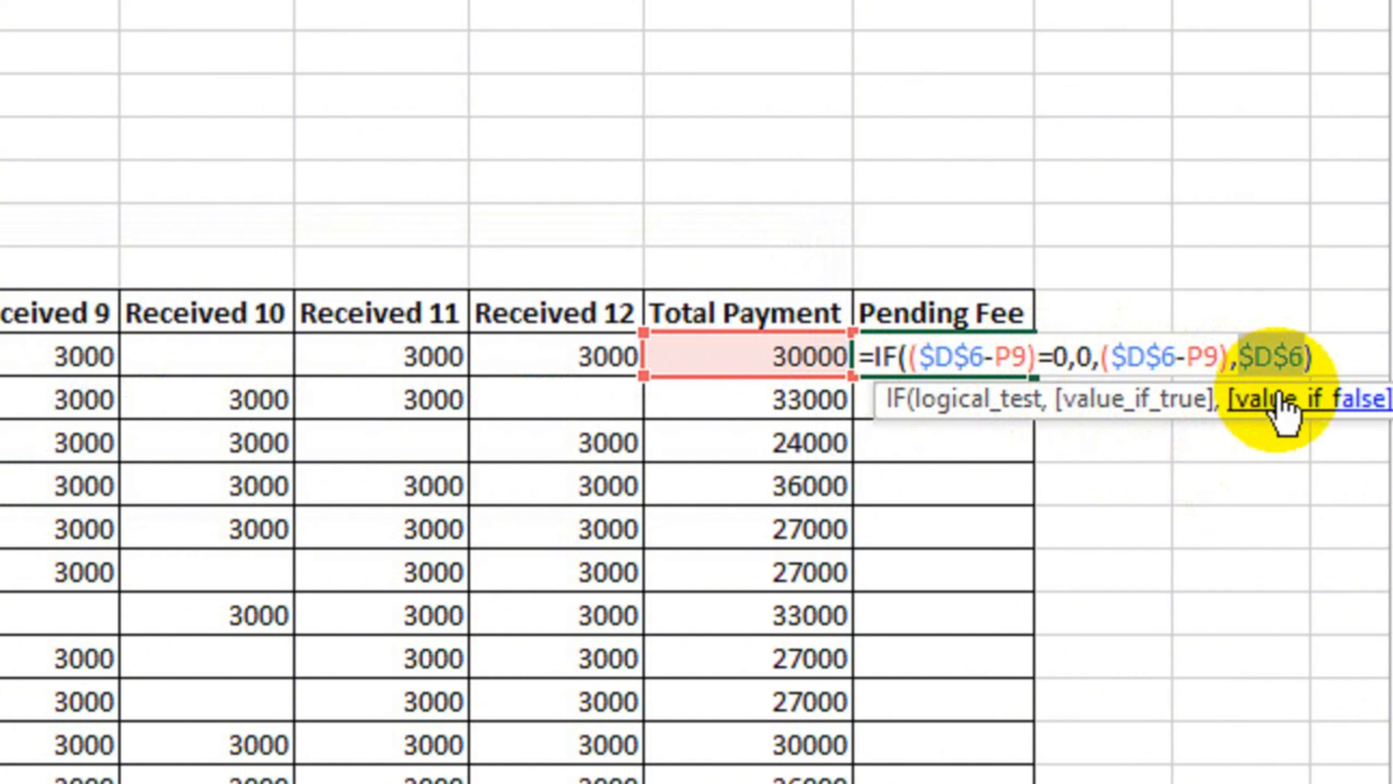
- Wrap the Pending Fee formula in IFERROR, giving =IFERROR(IF(($D$6-P9)=0,0,($D$6-P9)),$D$6), then enter it and check it against the total payment
click(876, 357)
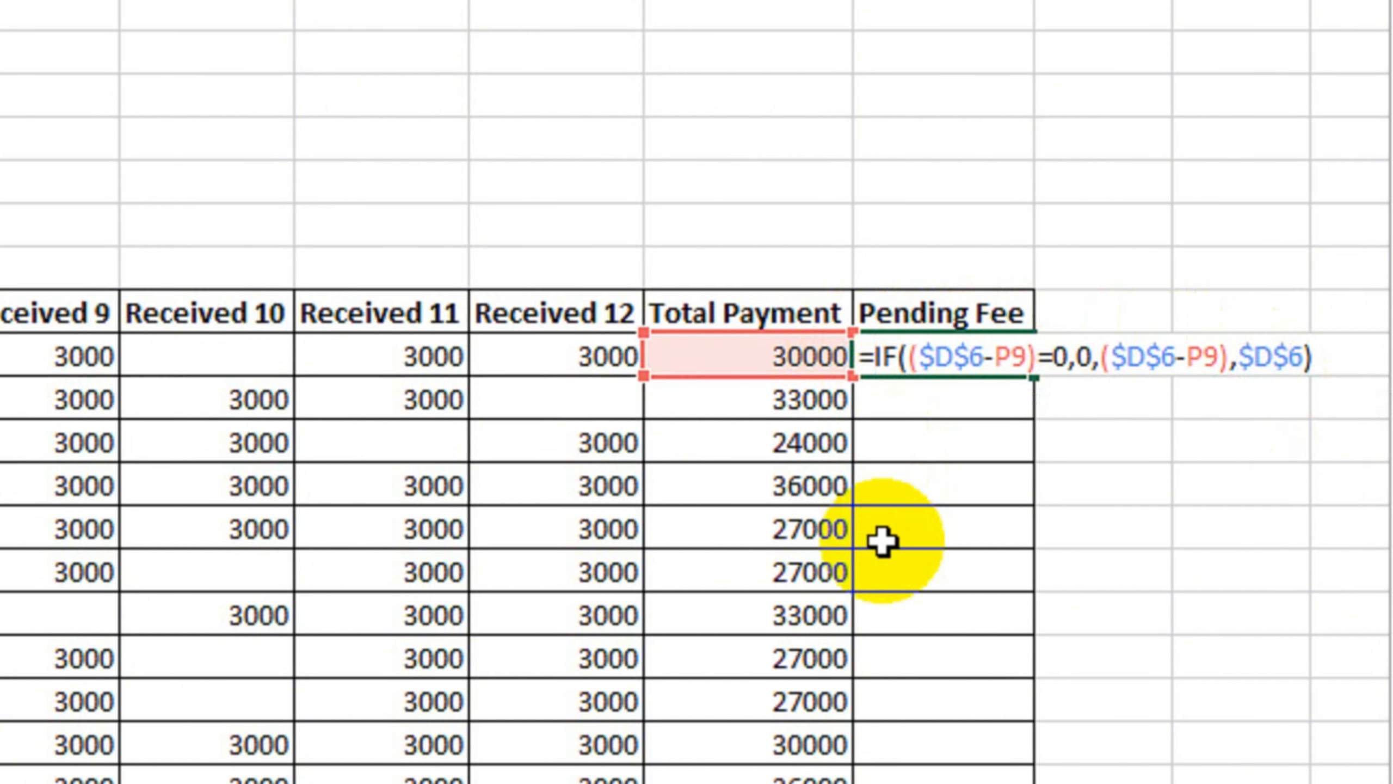
text(ife)
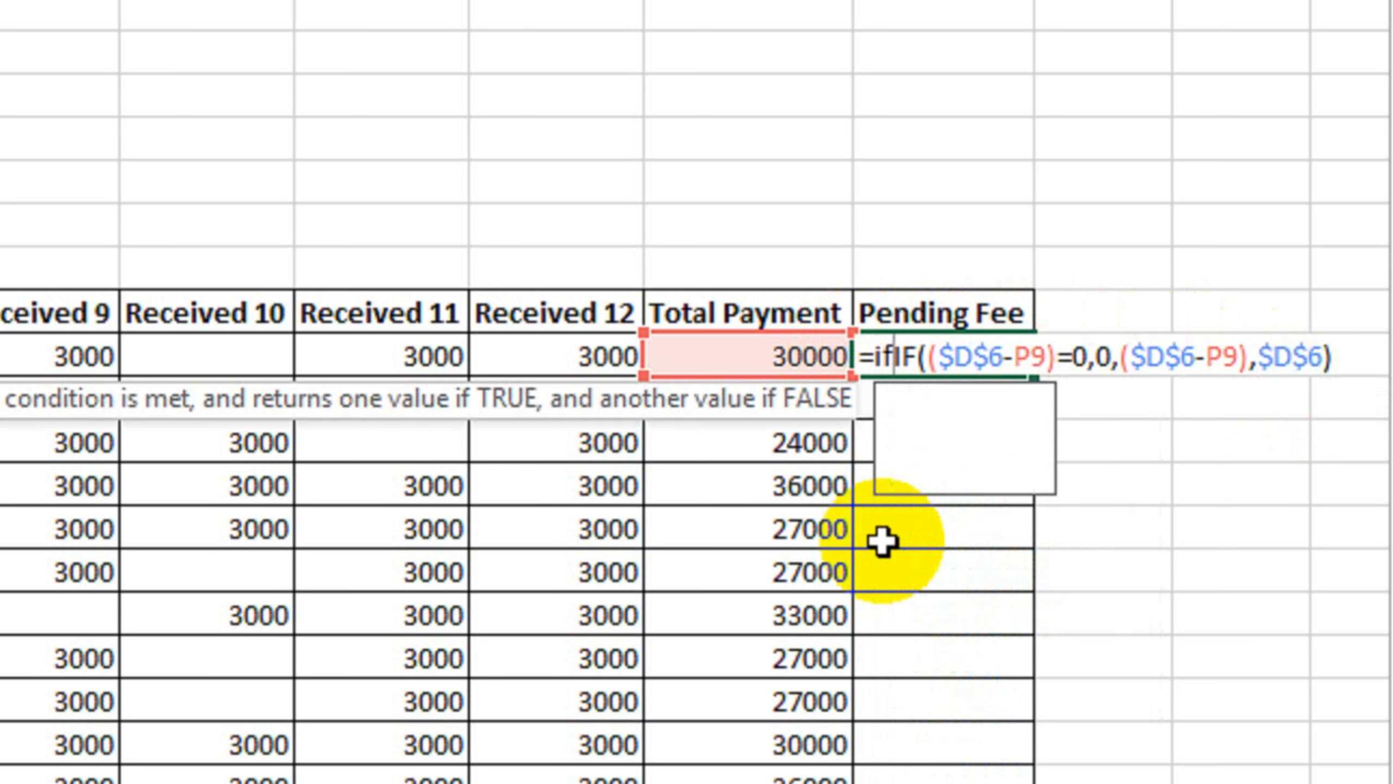
key(Tab)
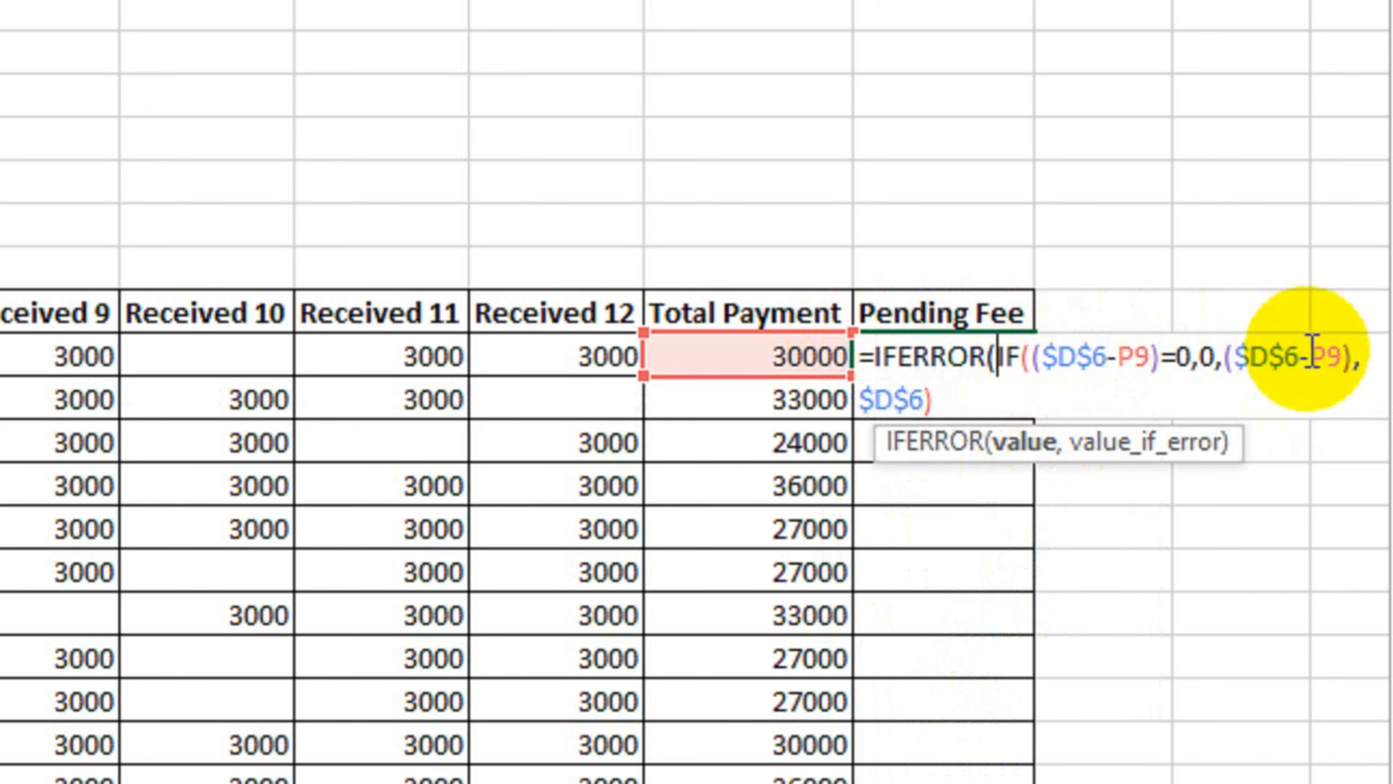
click(1342, 362)
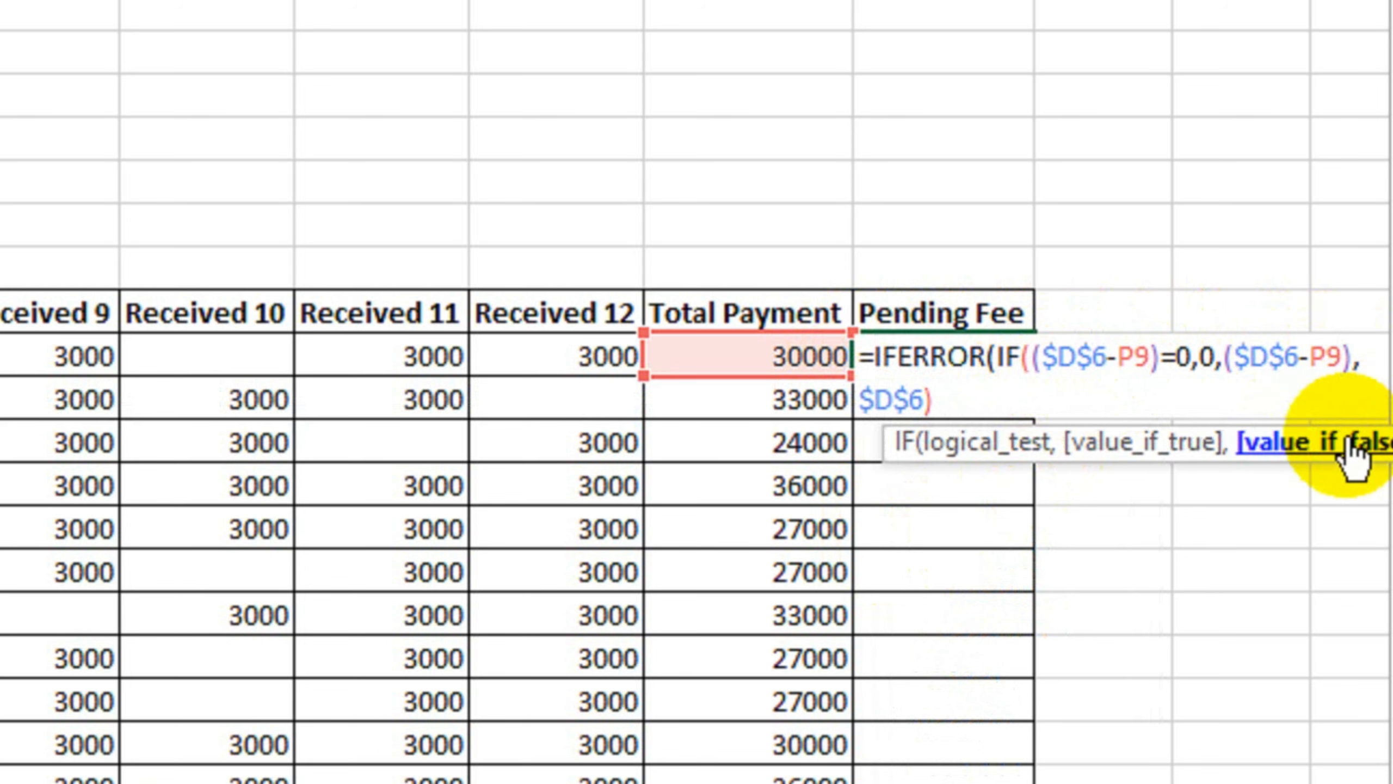
text())
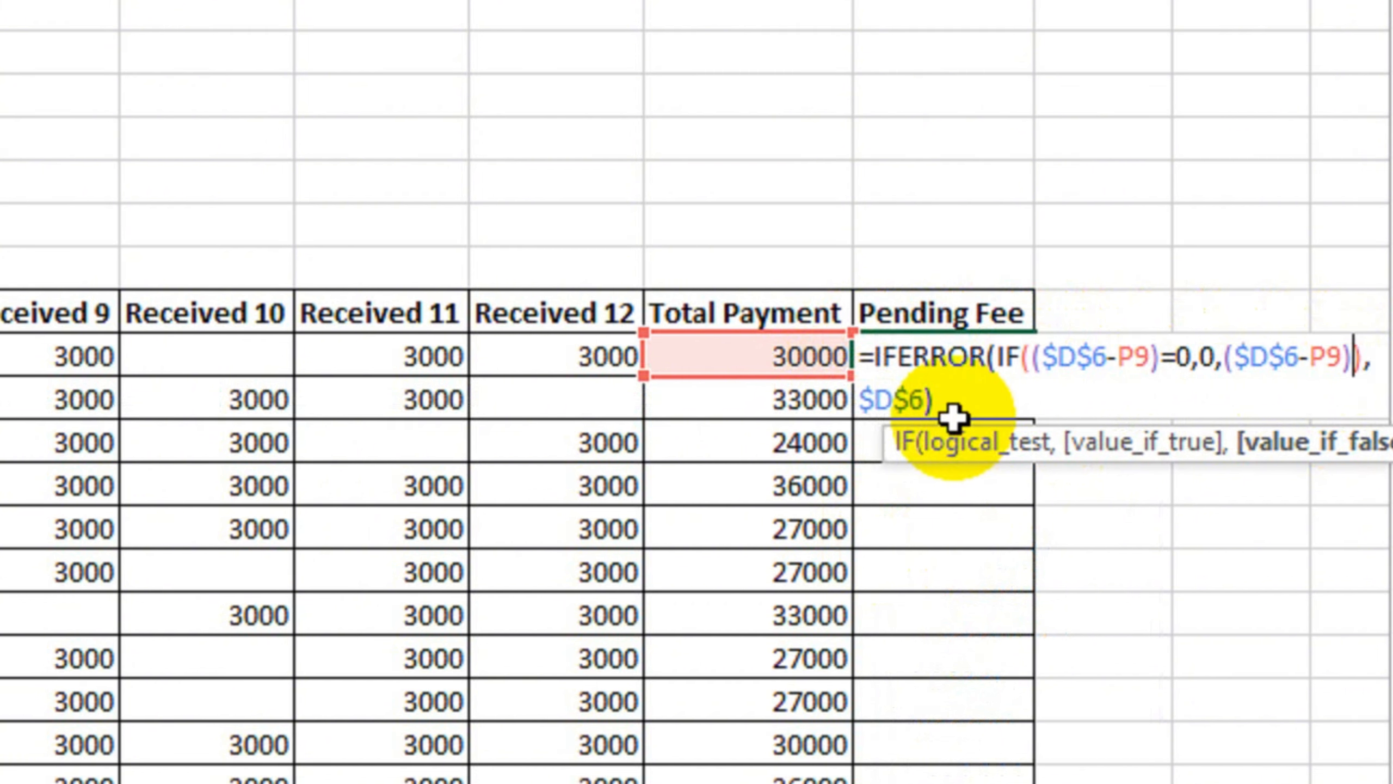
key(Return)
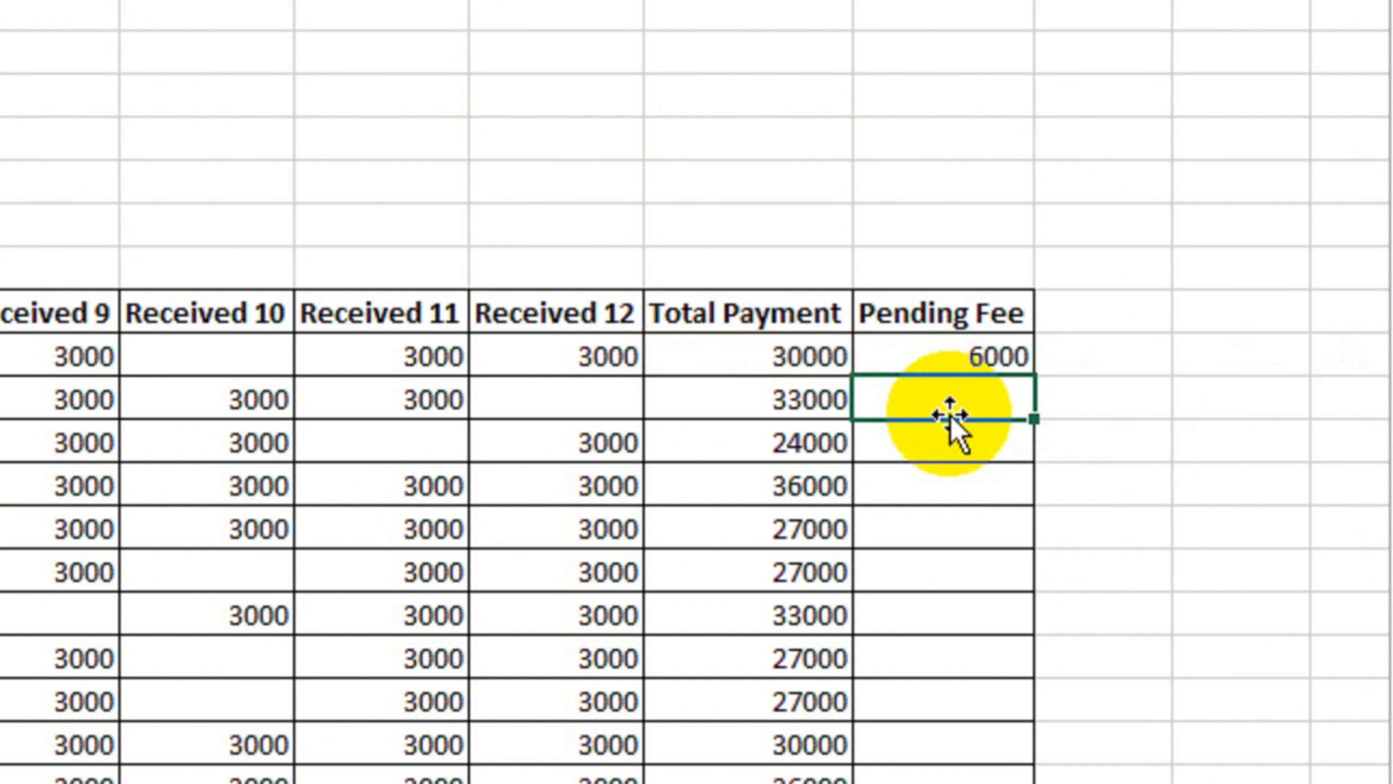
click(977, 356)
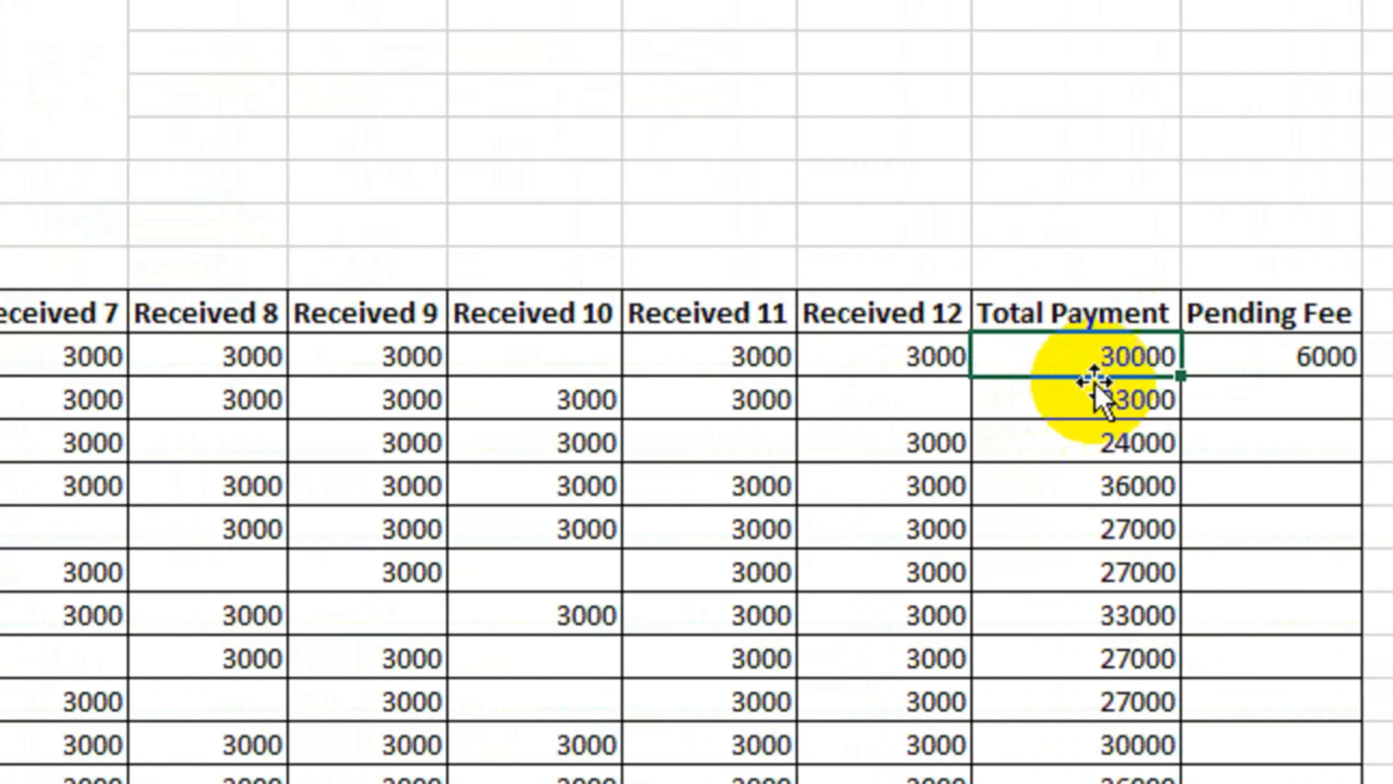
click(1239, 356)
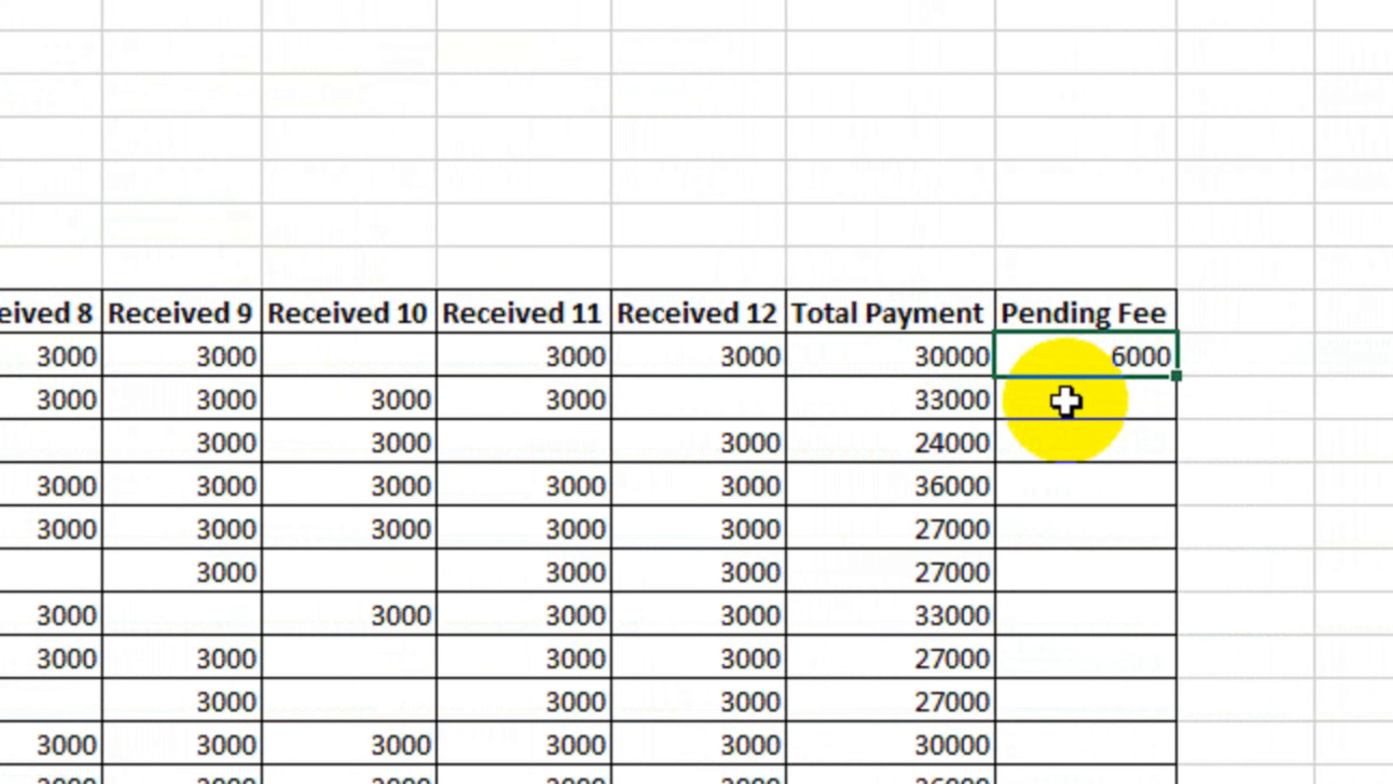
- Fill the Pending Fee formula down through the twelfth student's row and check the results for the second to fourth students
drag(1176, 375, 1162, 783)
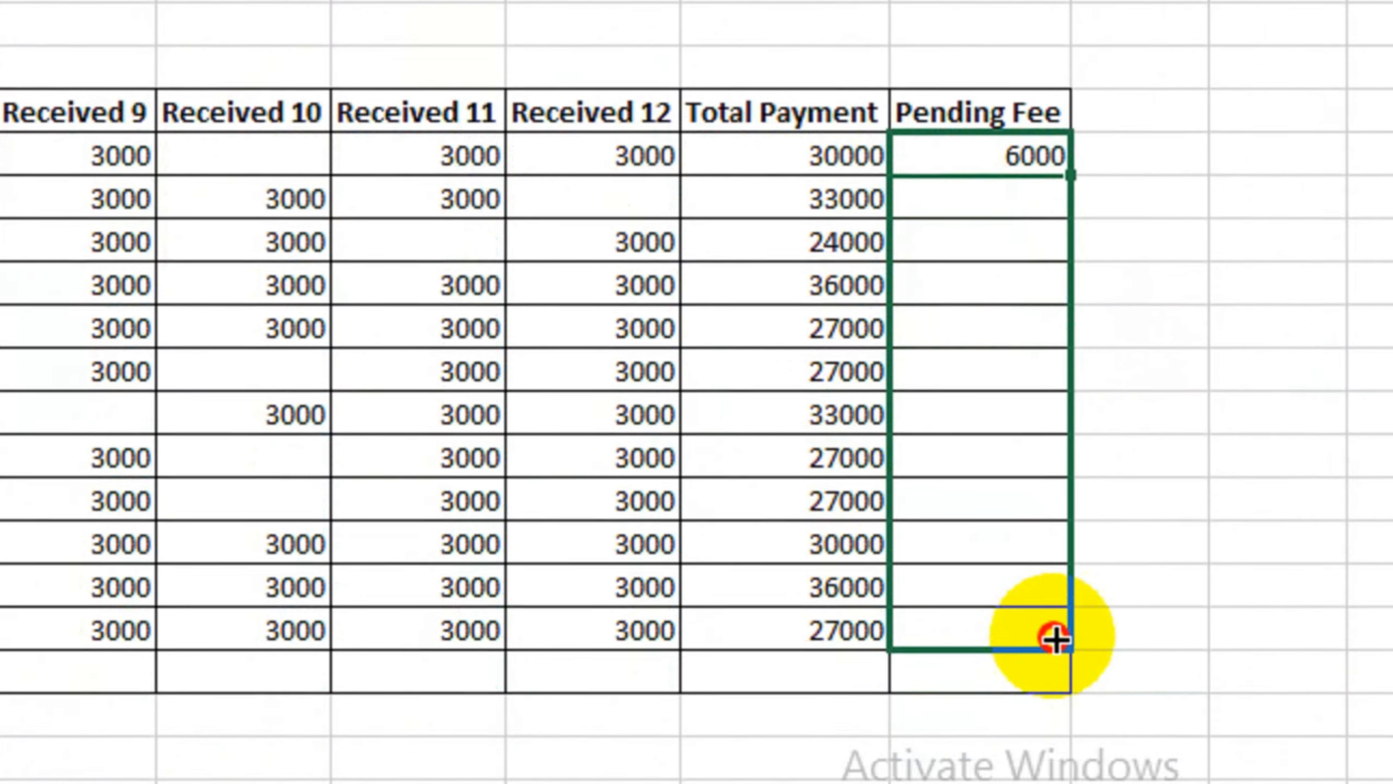
drag(1055, 640, 1059, 636)
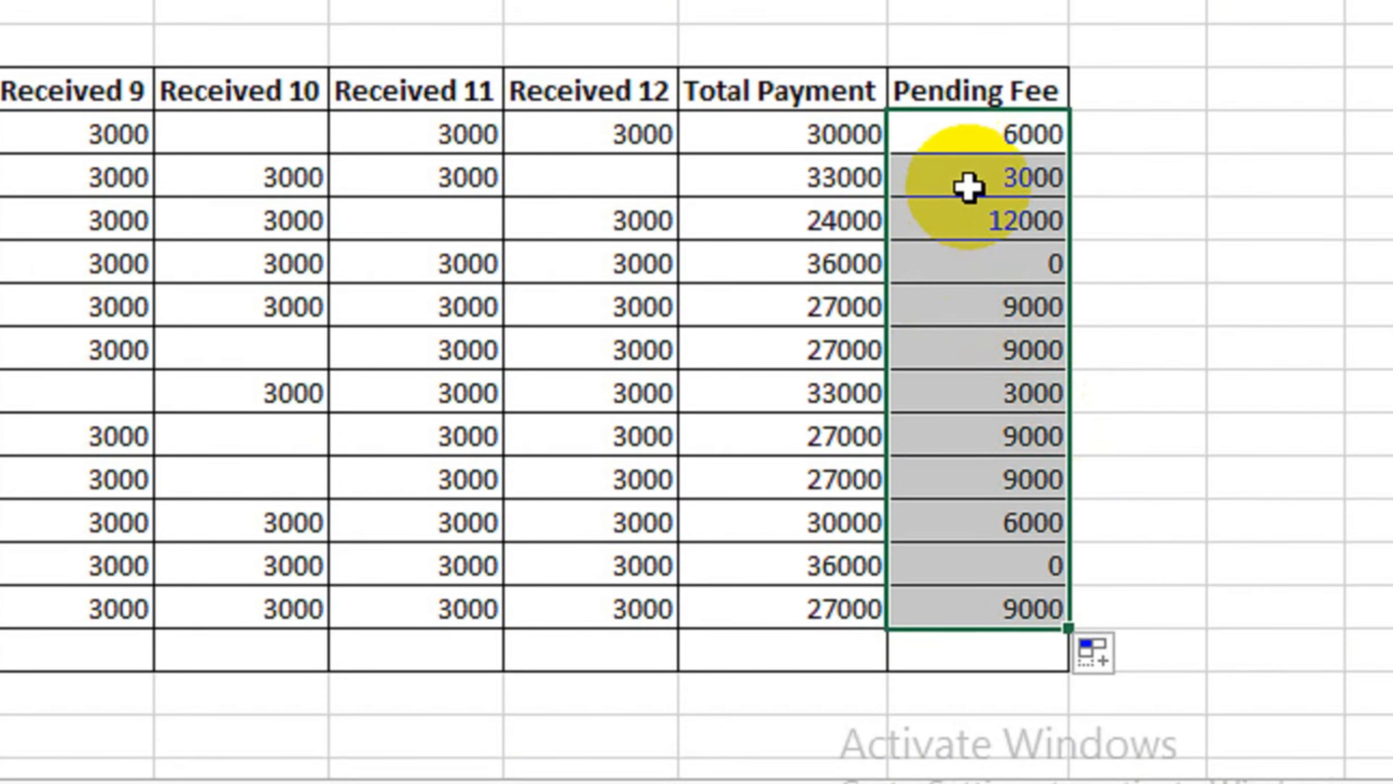
click(969, 178)
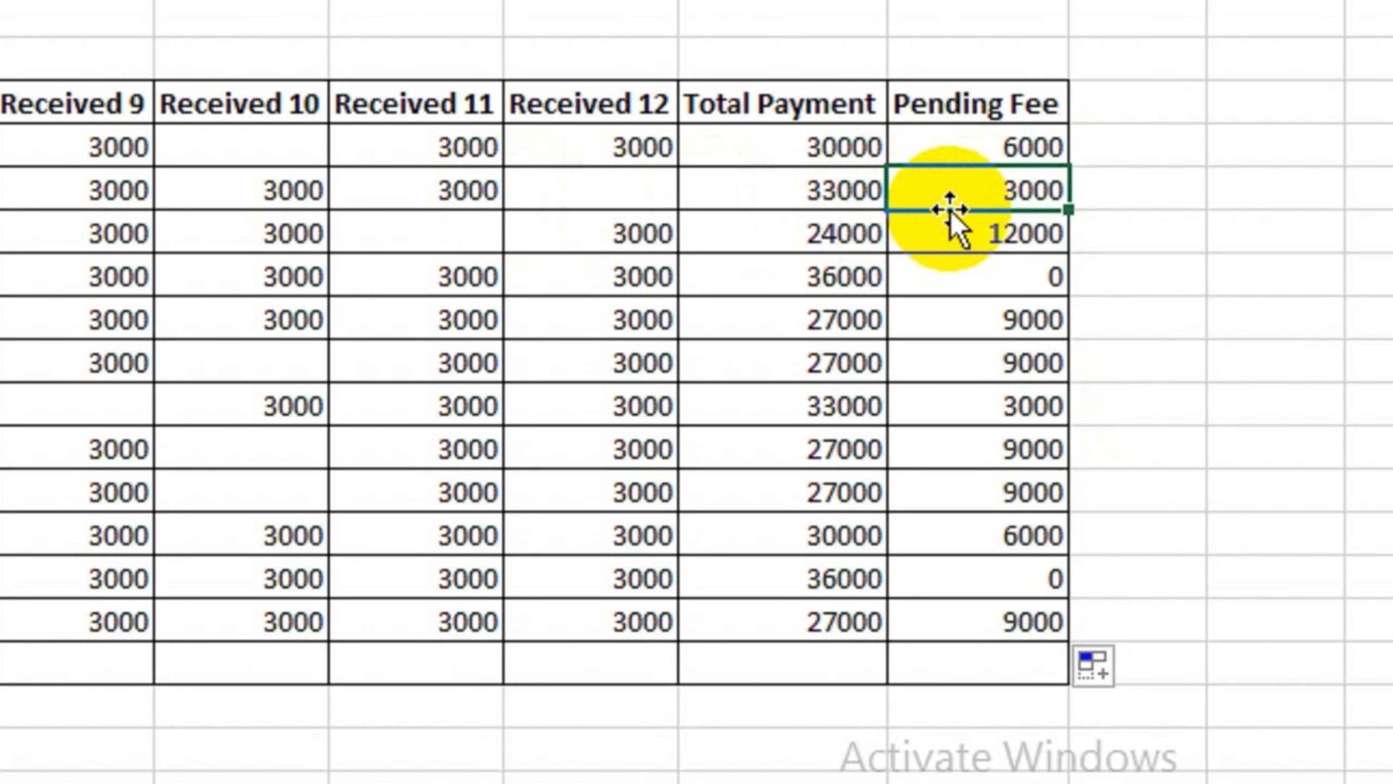
click(964, 240)
click(967, 279)
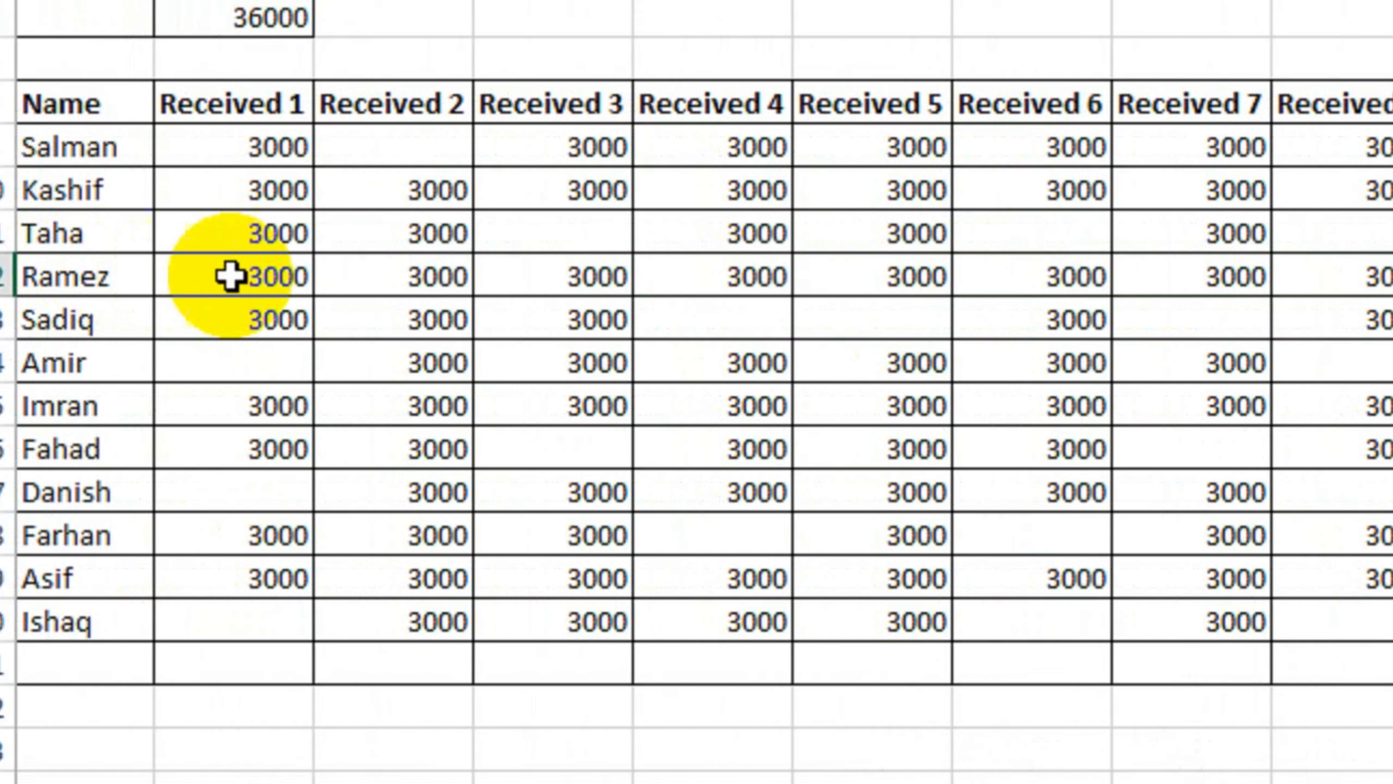
- Test the fee formulas by clearing the fourth student's Received 12 payment, check the Pending Fee, and undo the deletion
drag(53, 276, 1088, 280)
click(929, 285)
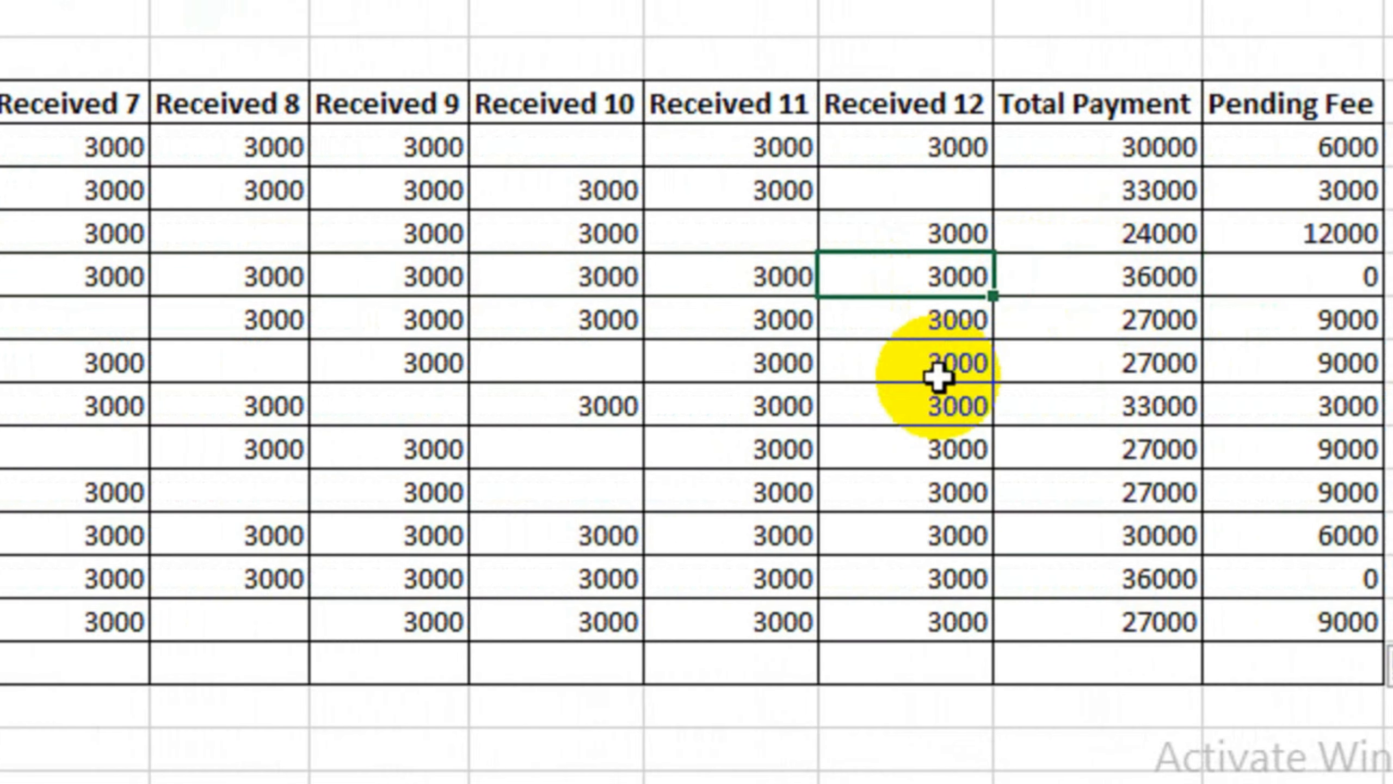
key(Delete)
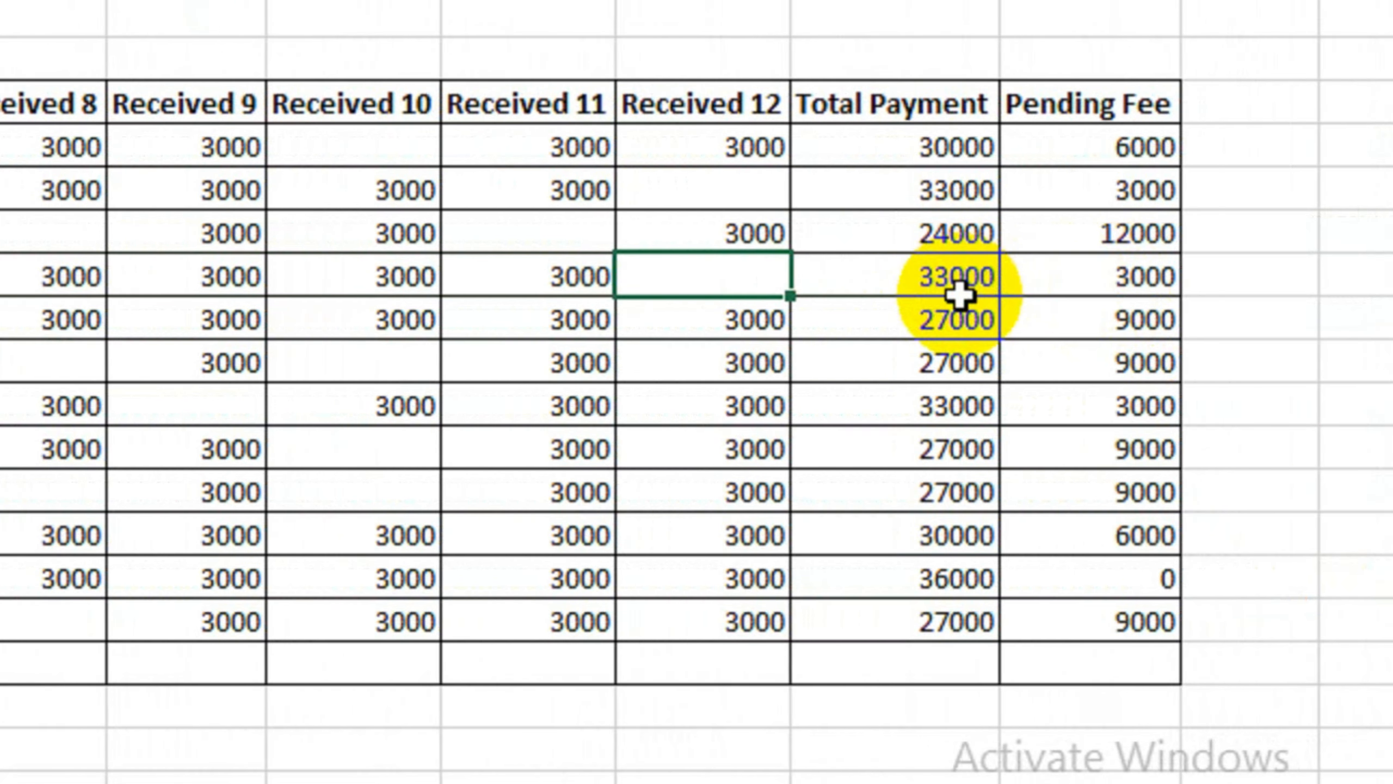
click(1074, 282)
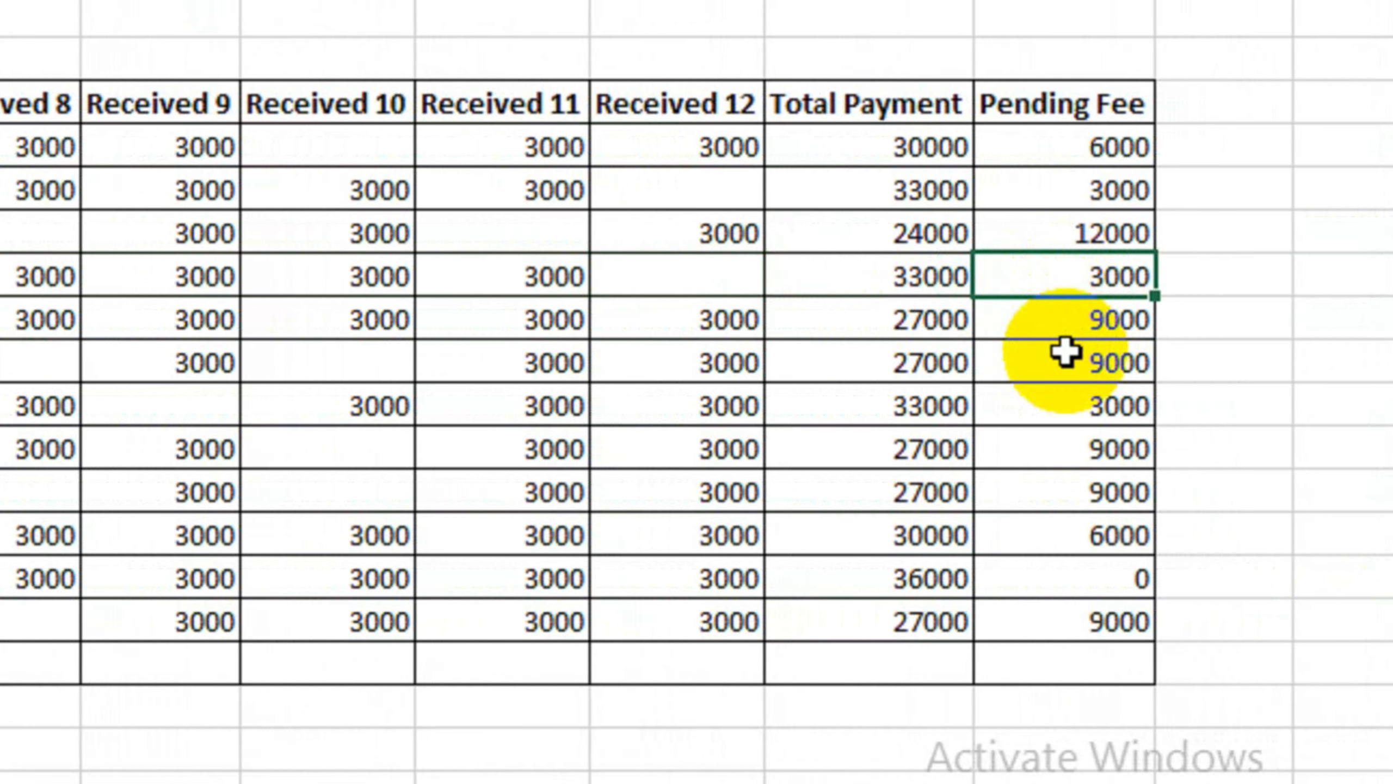
key(ctrl+z)
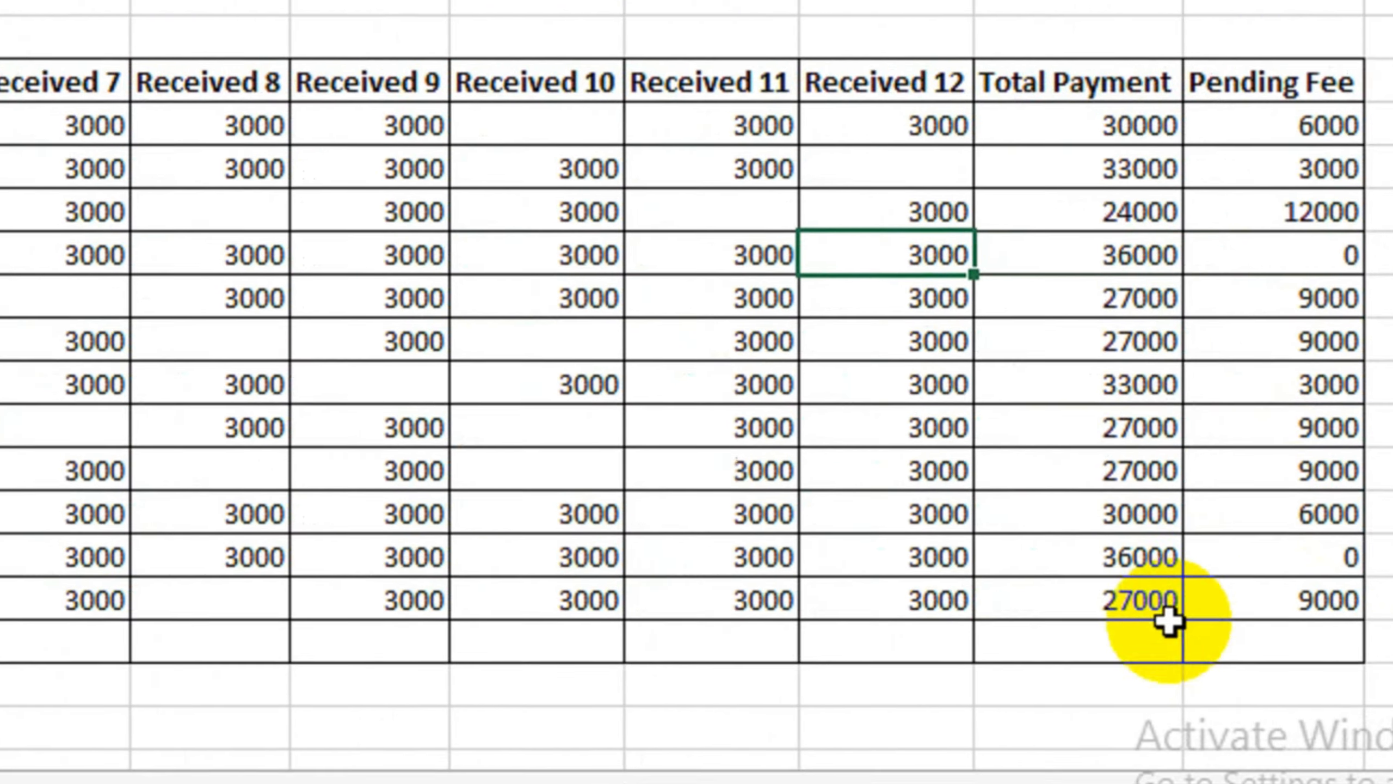
- Total the Total Payment column in the empty row below the last student with a SUM of P9:P20
click(1088, 600)
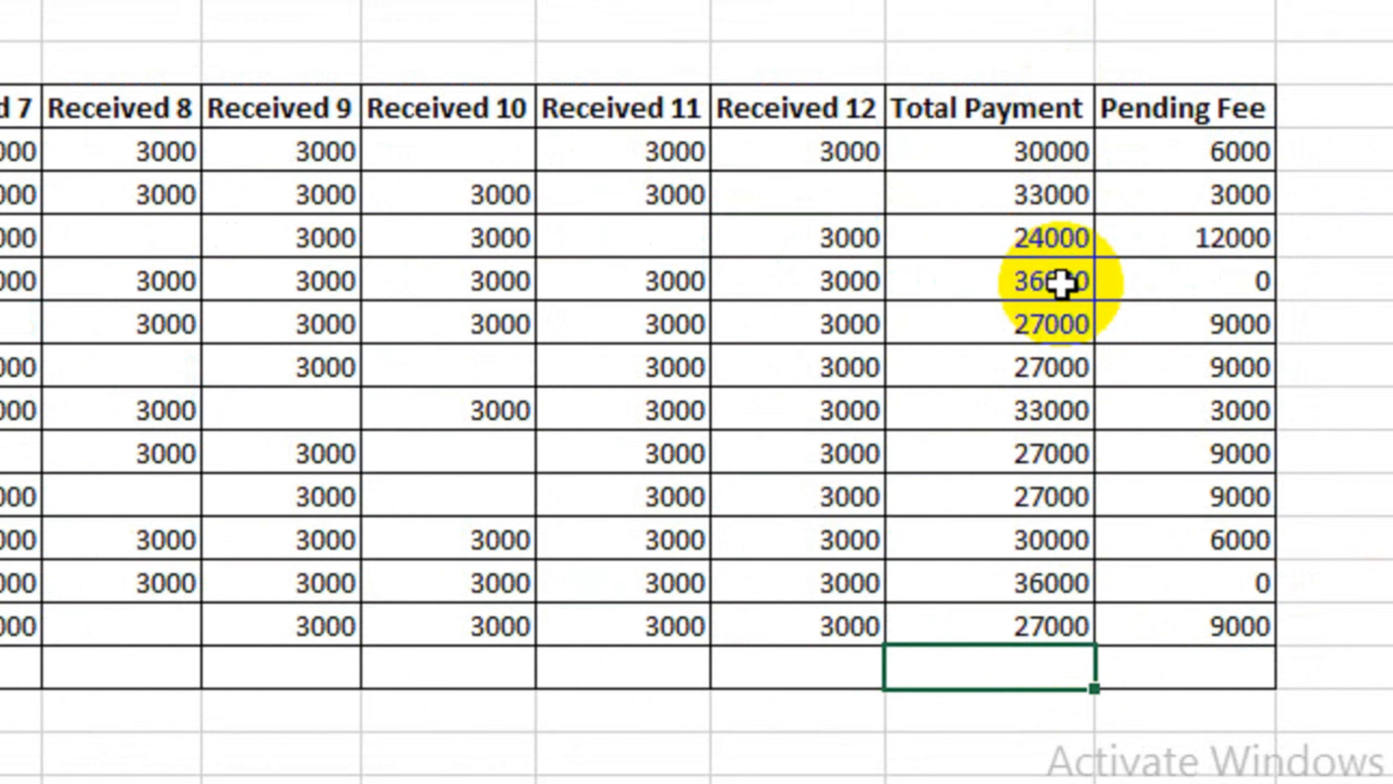
text(=sum)
key(Tab)
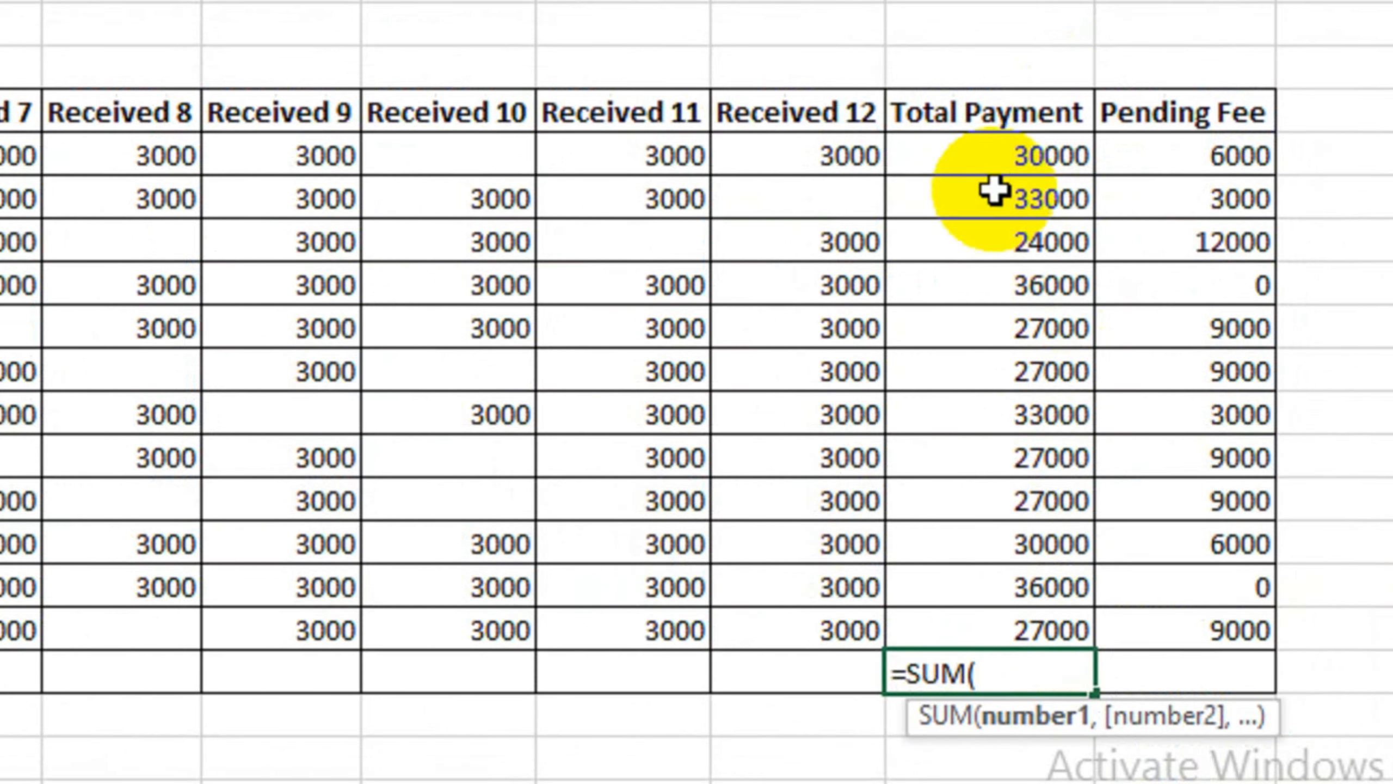
drag(990, 165, 987, 614)
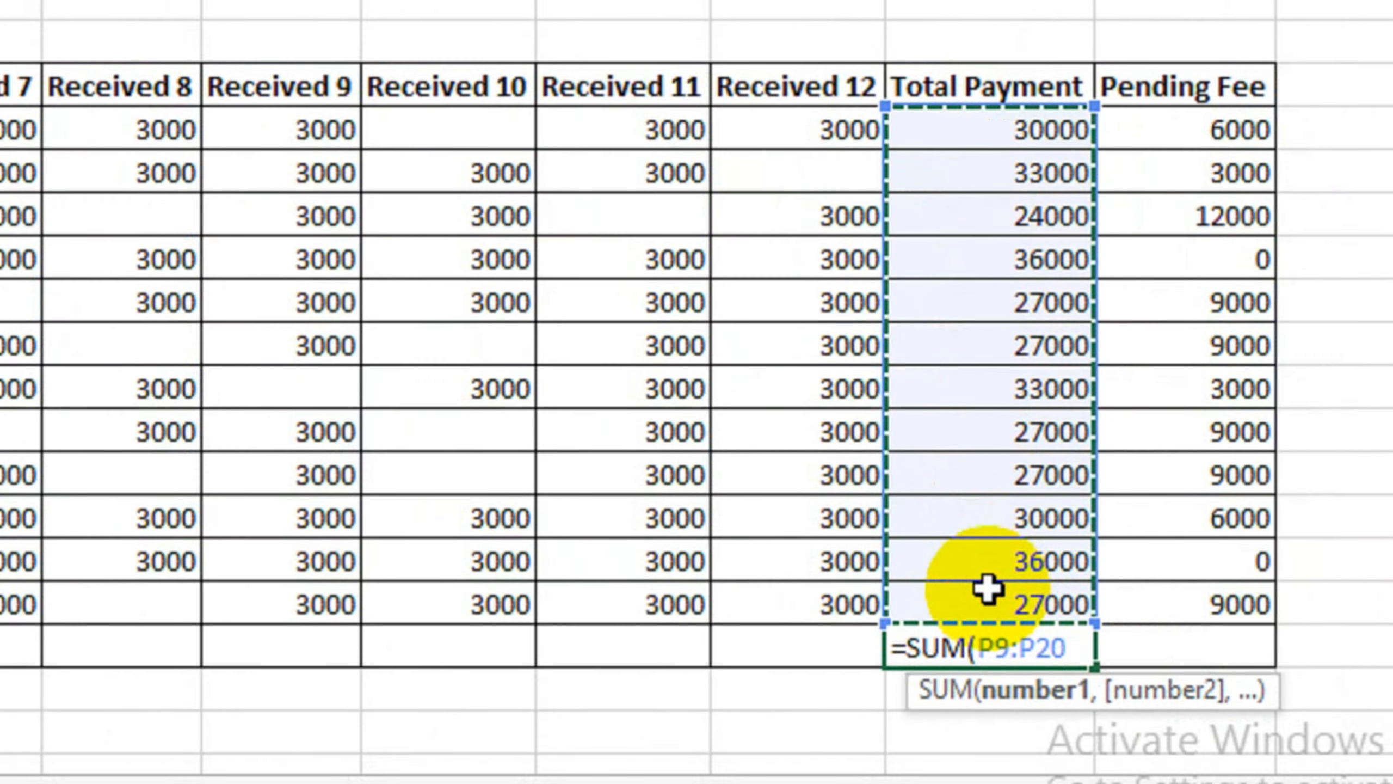
key(Return)
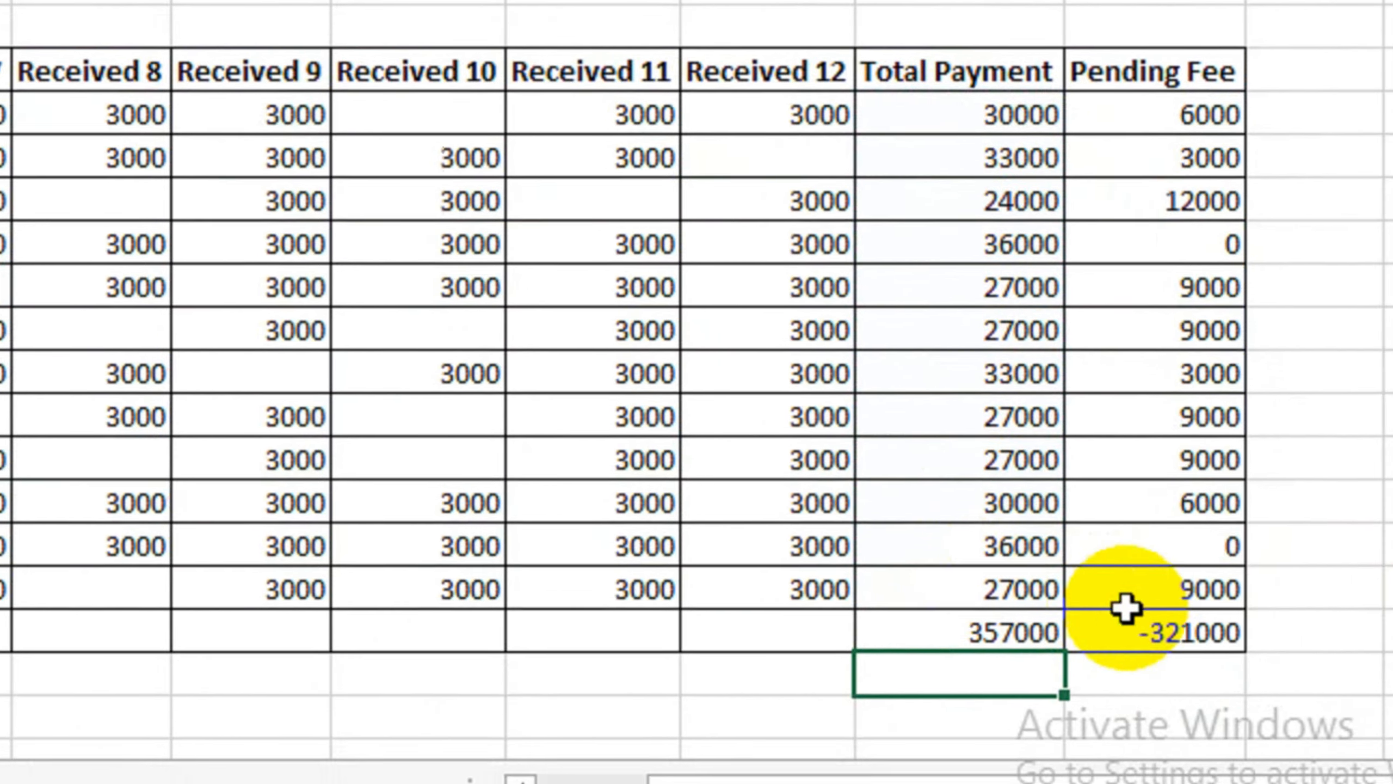
- Replace the formula below the last Pending Fee with =SUM(Q9:Q20) and review both column totals
click(1171, 646)
text(=sum)
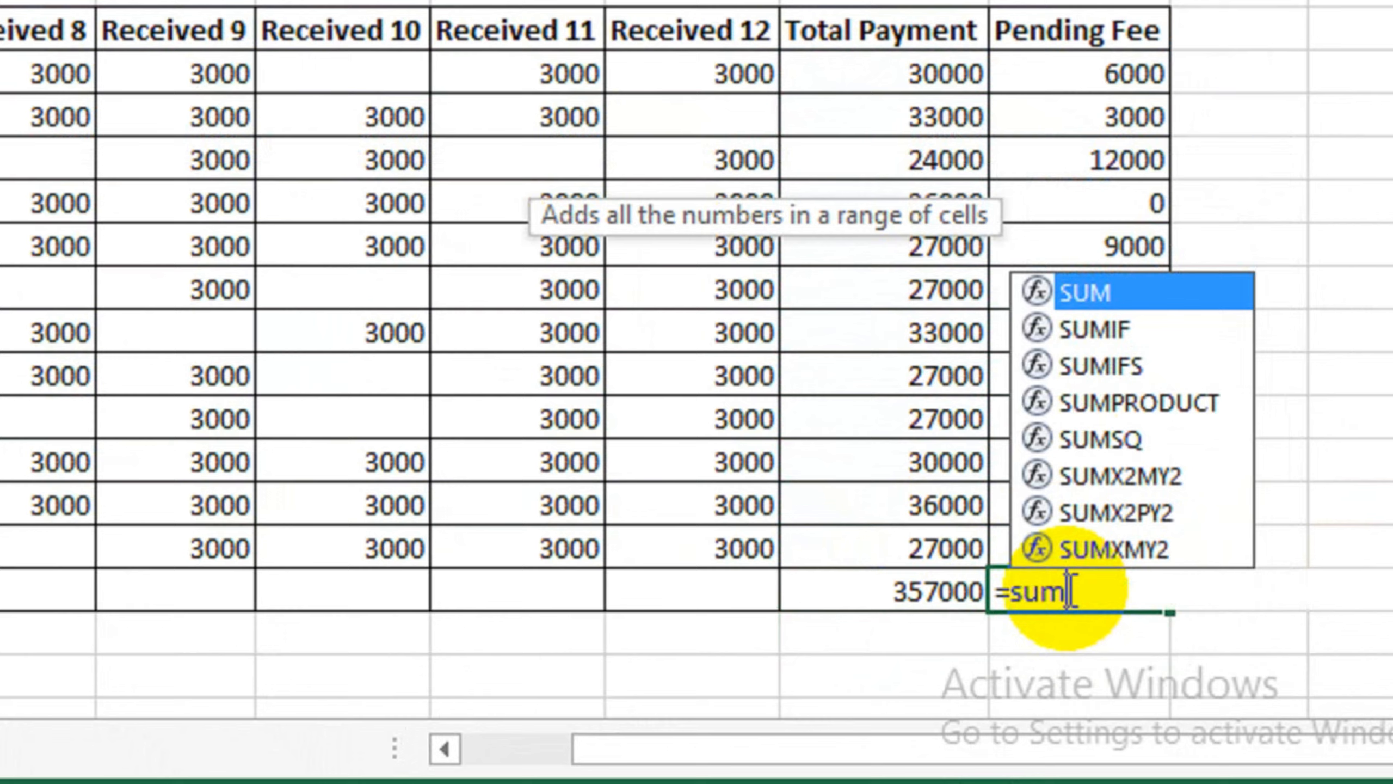
key(Tab)
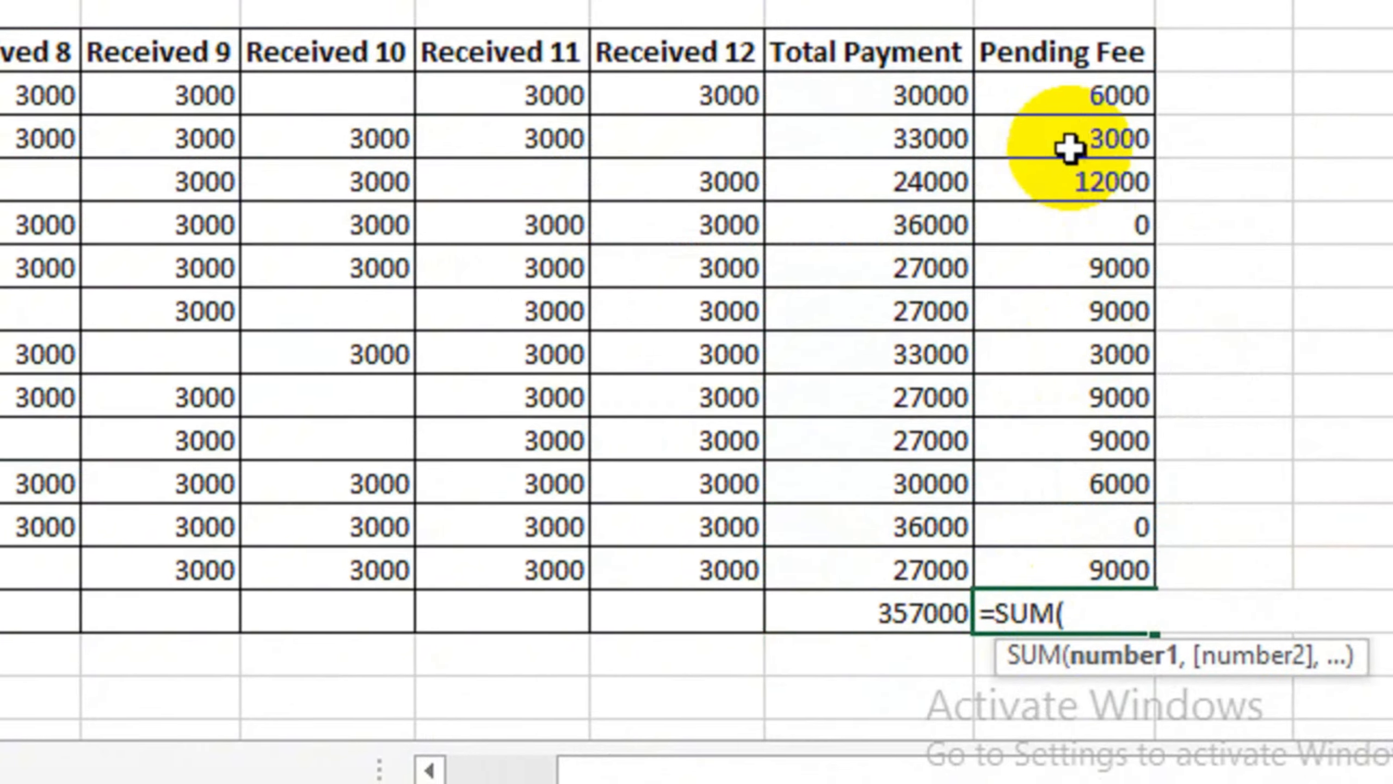
drag(1066, 97, 1050, 548)
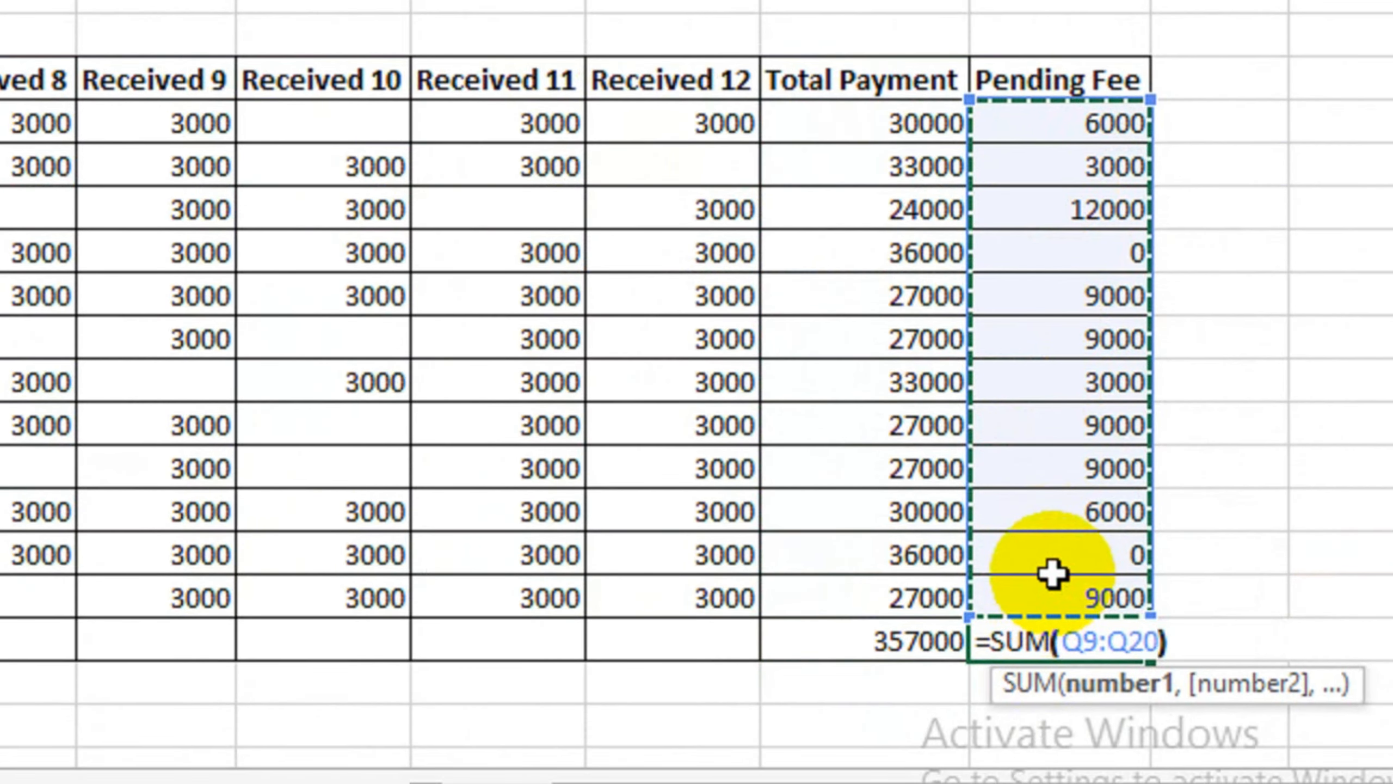
key(Return)
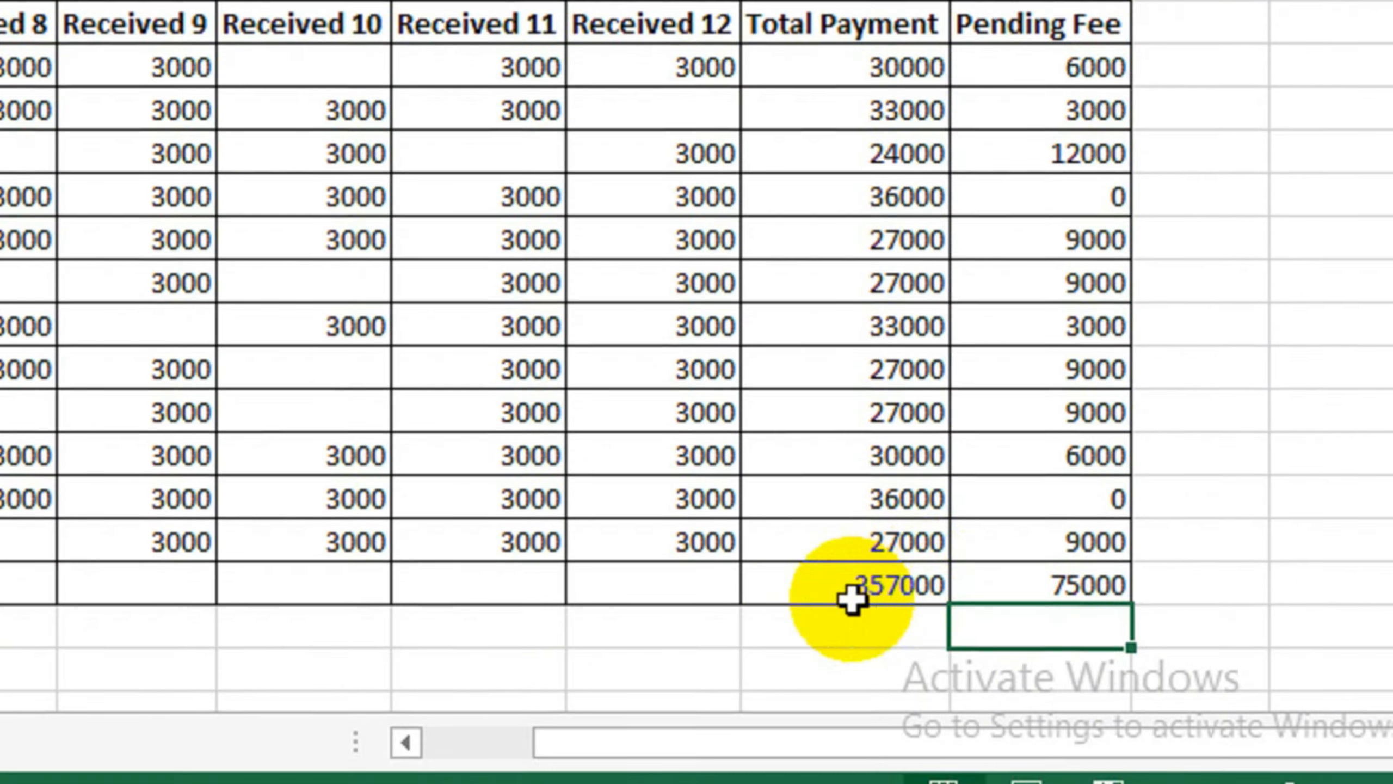
click(851, 647)
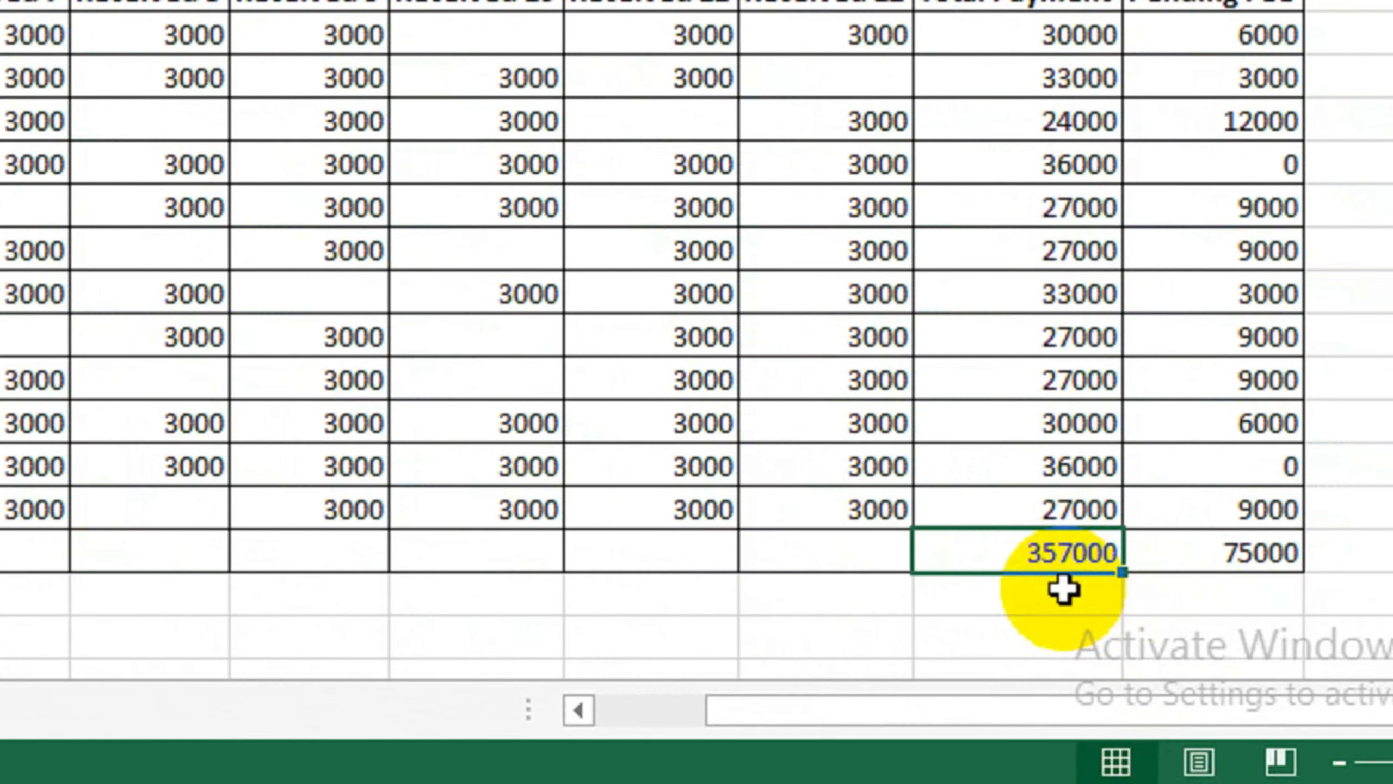
click(1294, 558)
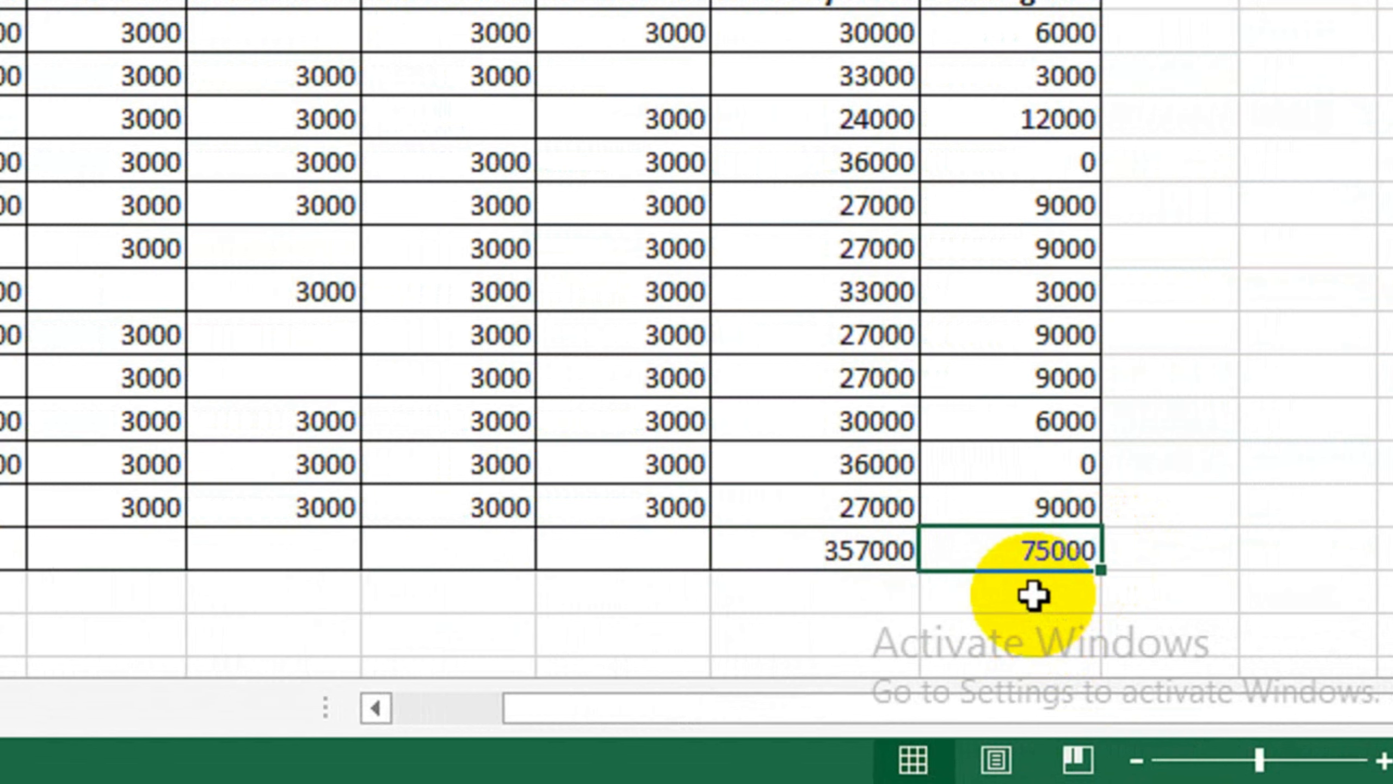
- Create a copy of the Class1 sheet in Book1, placed before Class1
drag(578, 699, 359, 672)
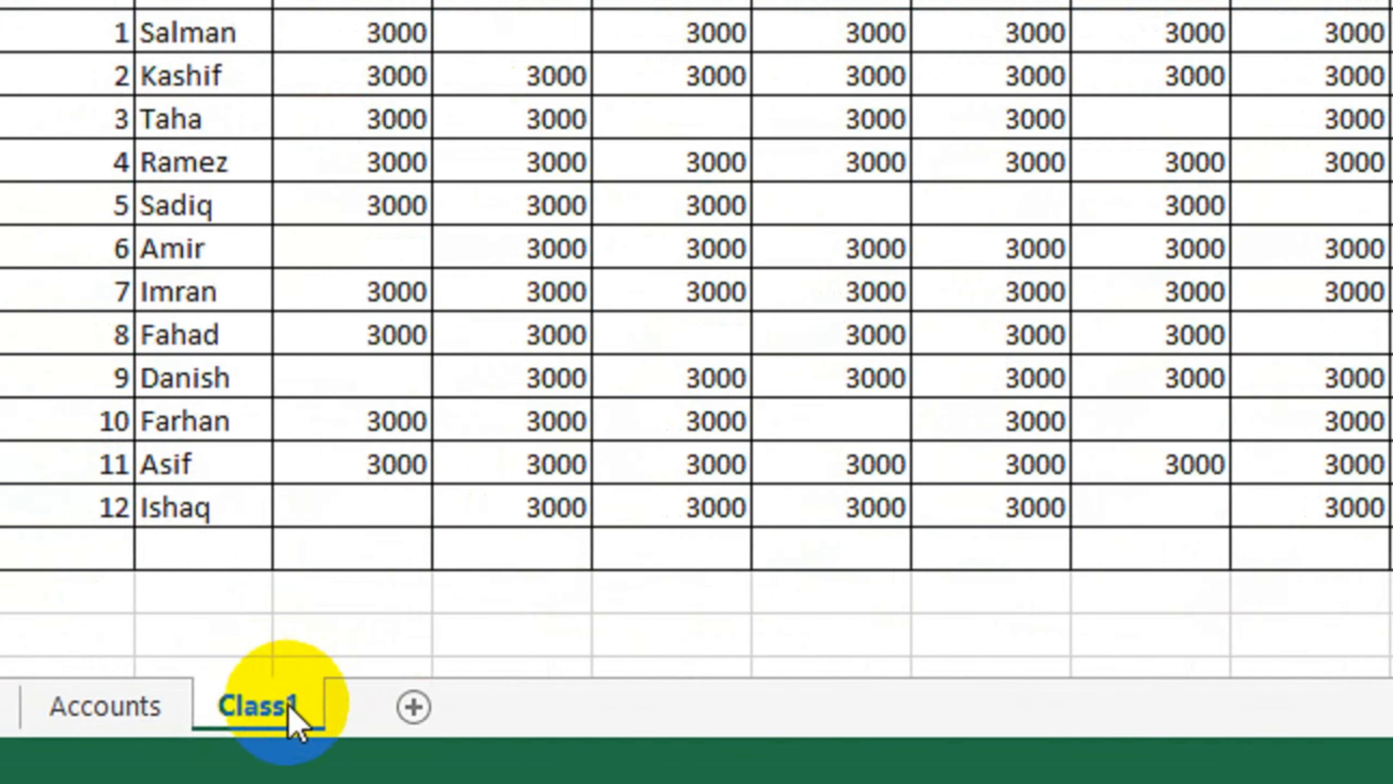
right_click(332, 712)
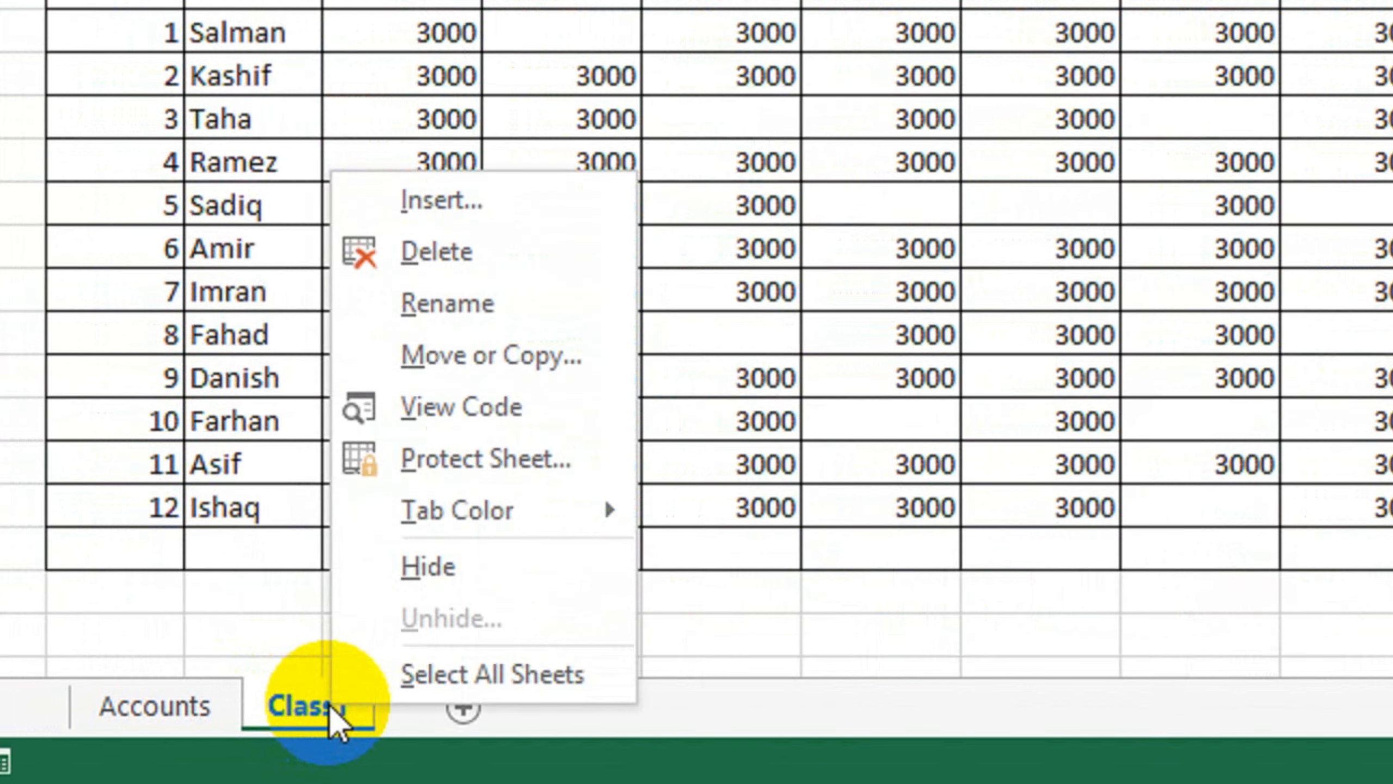
click(527, 362)
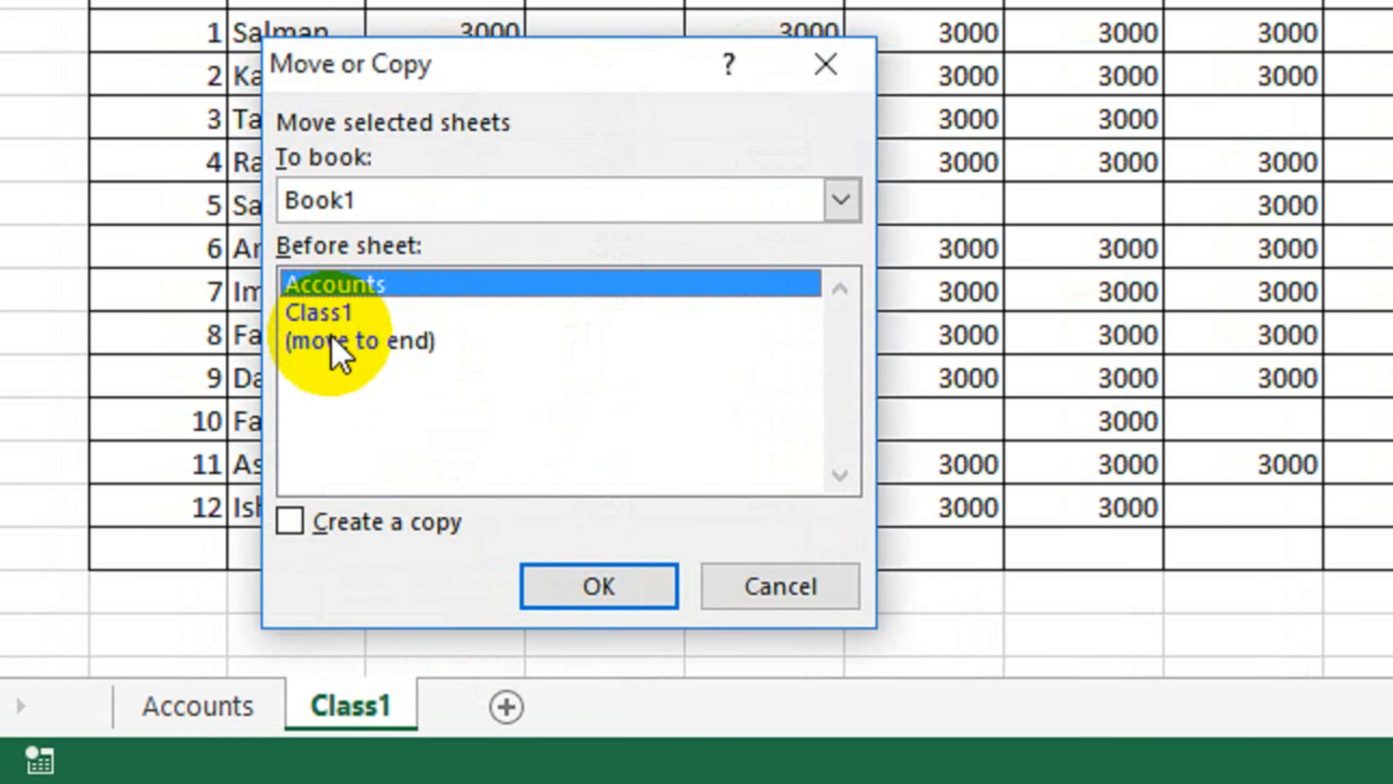
click(327, 316)
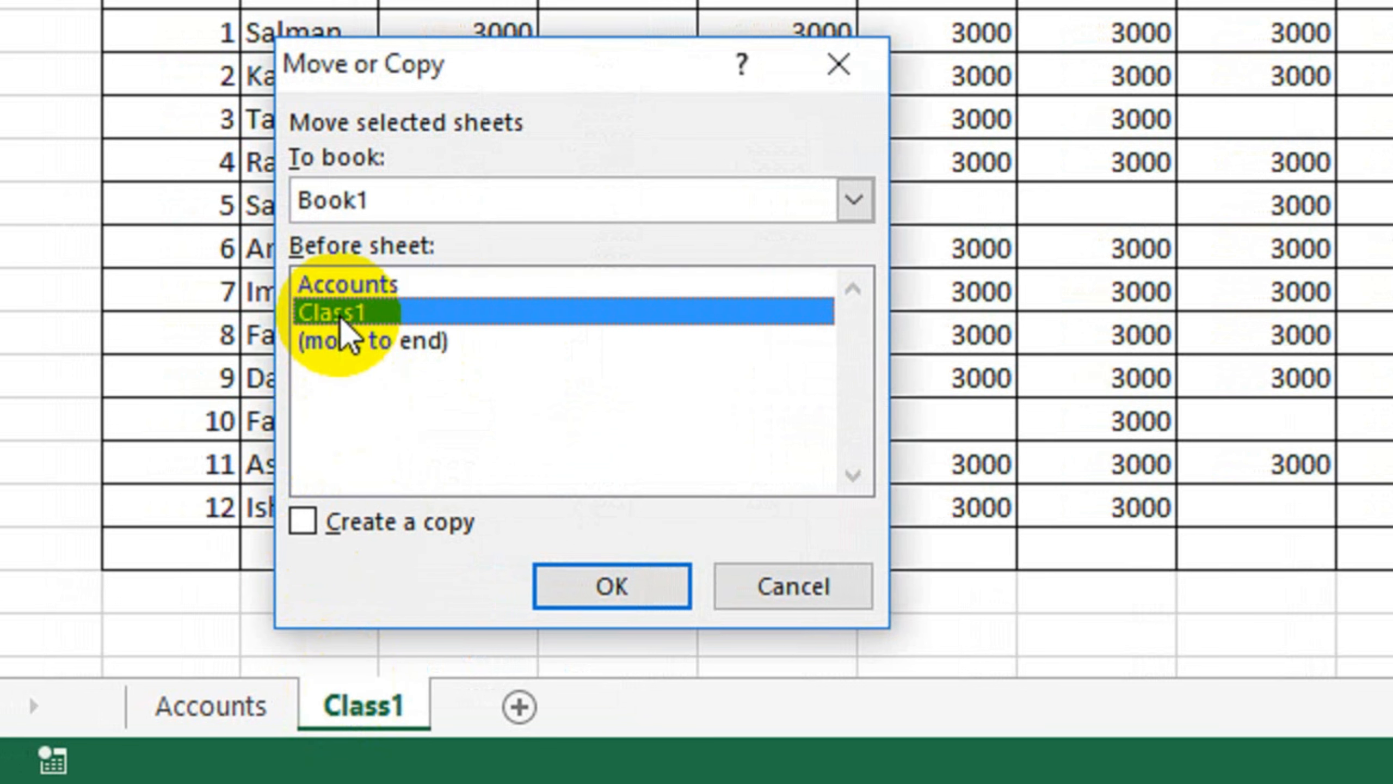
click(347, 528)
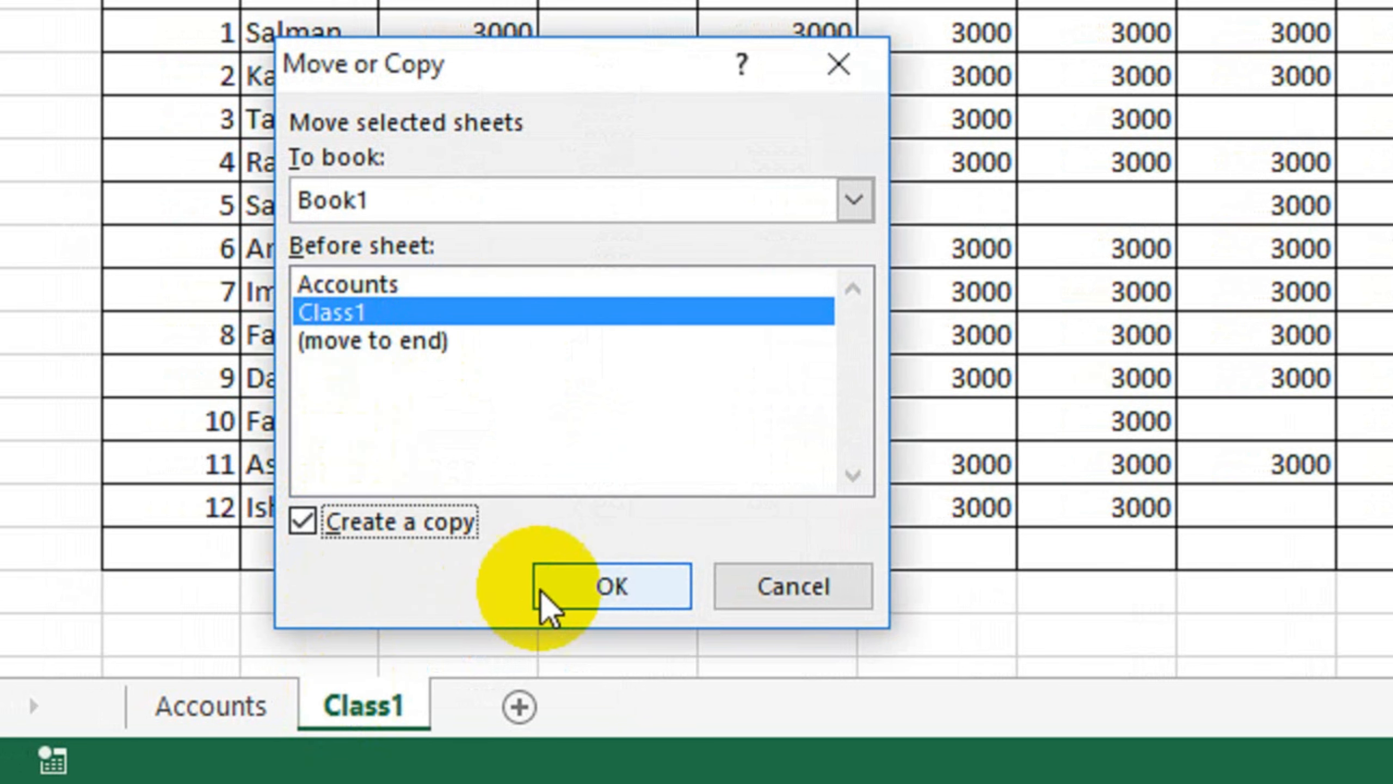
click(576, 589)
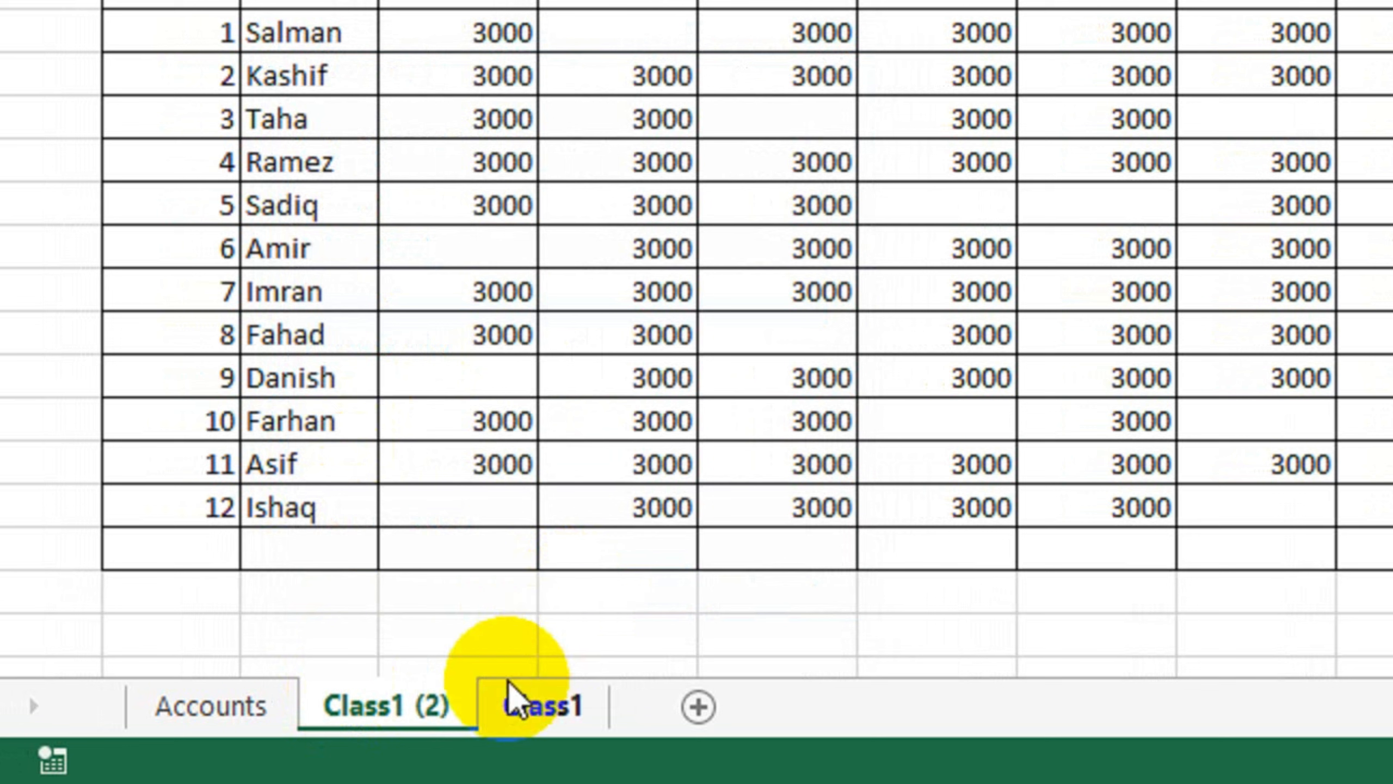
- Move the copied sheet after Class1 and rename it Class2
mouse_move(433, 705)
mouse_down()
mouse_move(404, 731)
mouse_move(429, 707)
mouse_move(614, 713)
mouse_up()
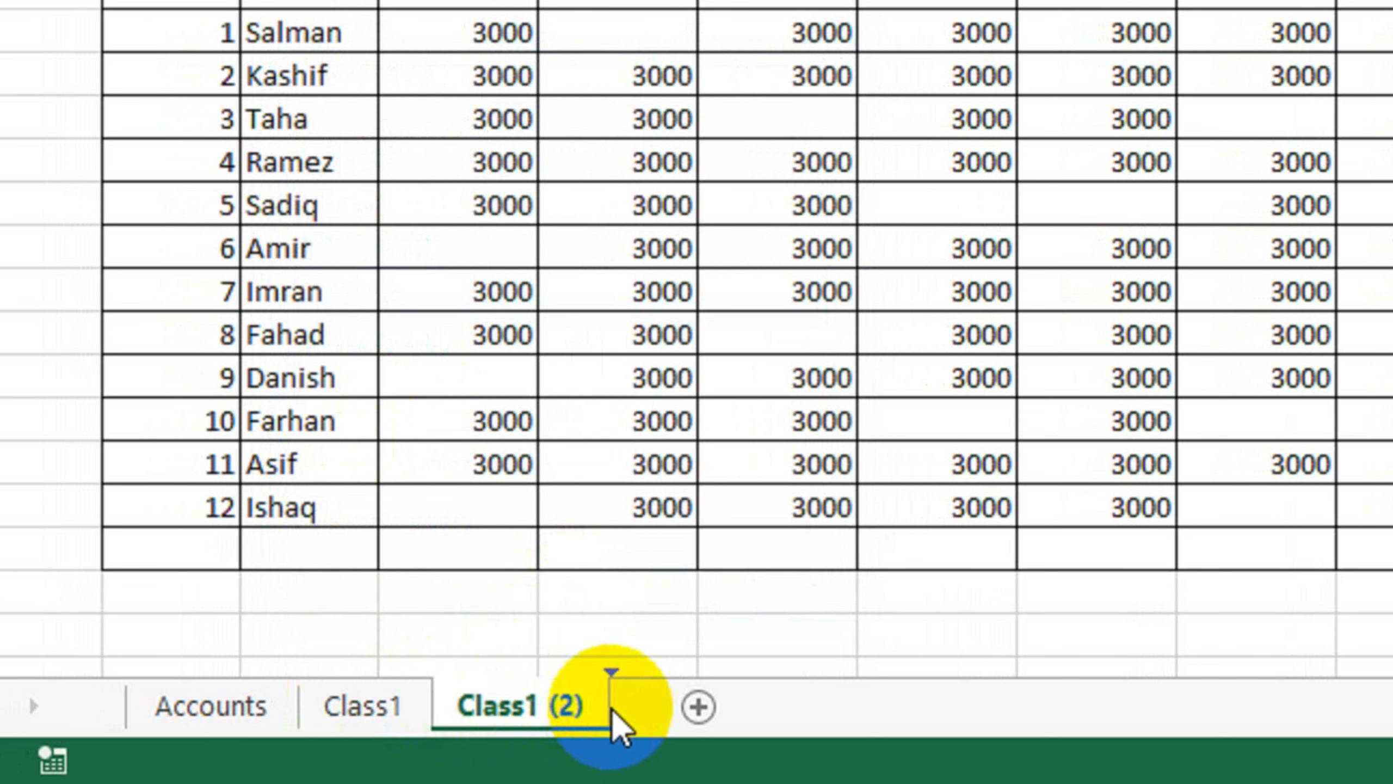
double_click(530, 705)
click(538, 705)
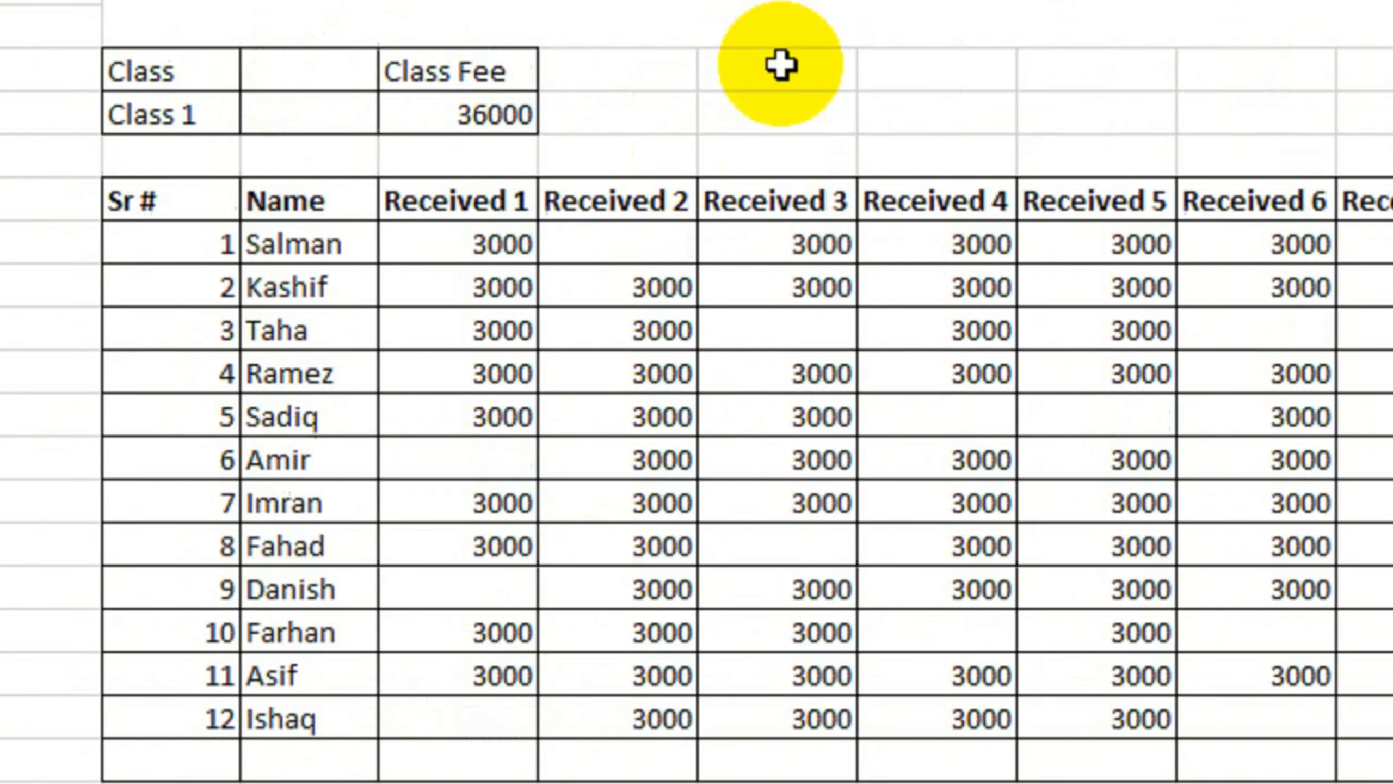
- Change the large merged title on the Class2 sheet to Class 2
click(949, 155)
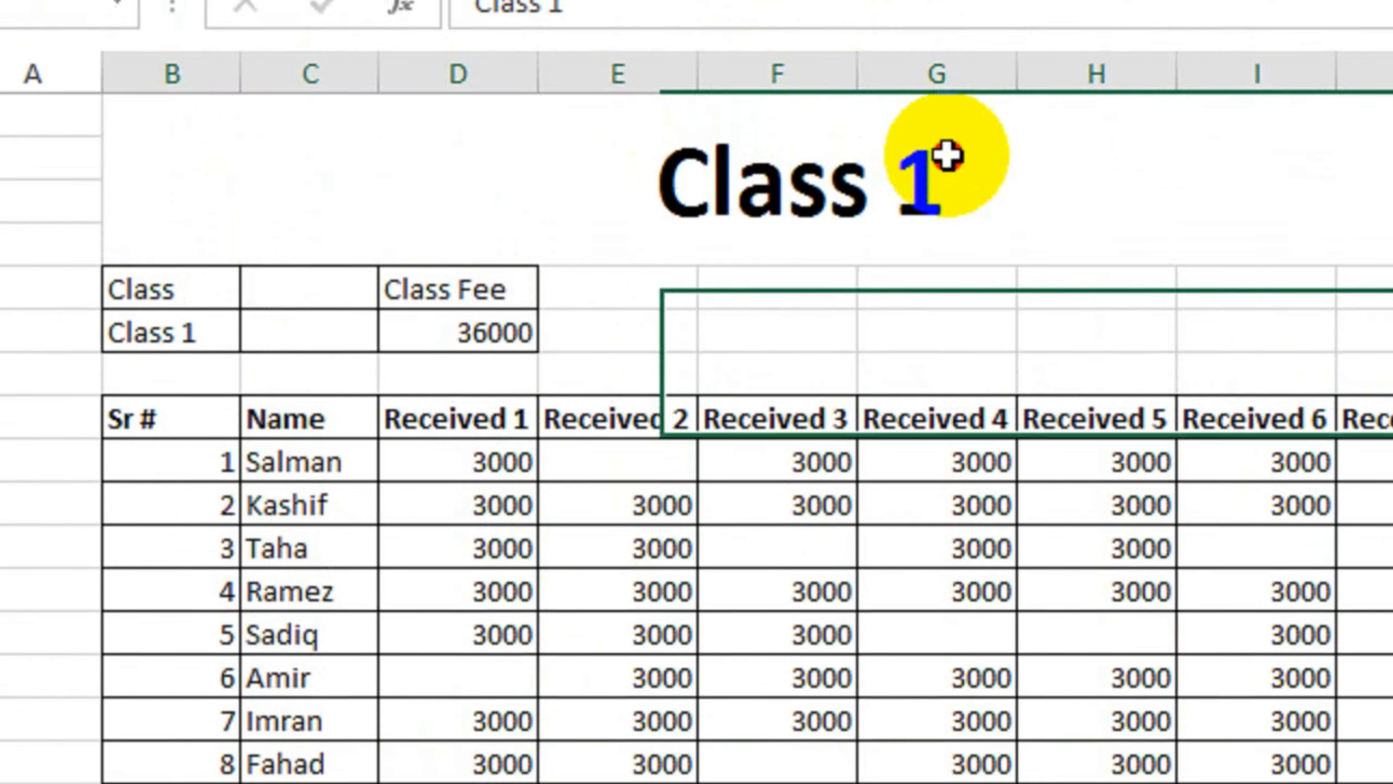
double_click(1007, 211)
key(BackSpace)
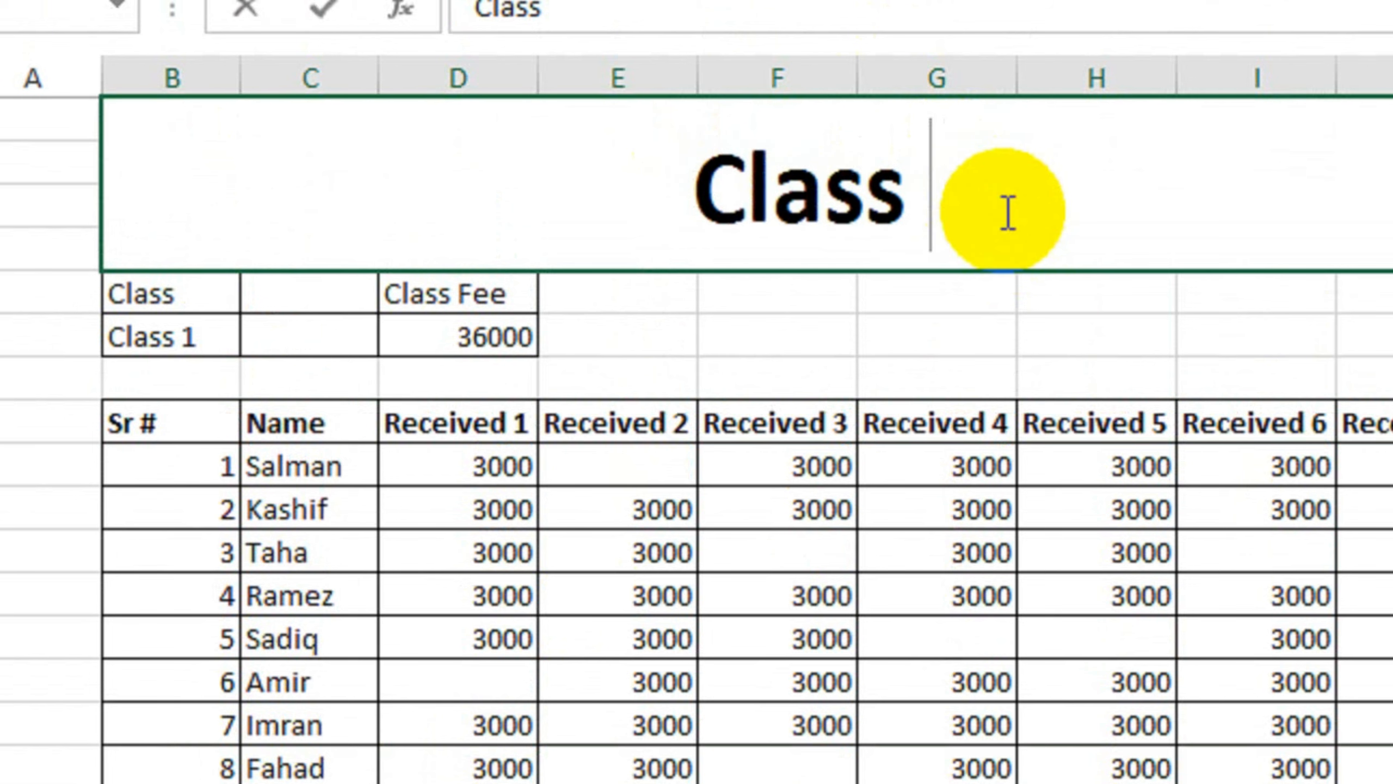
text(2)
key(Return)
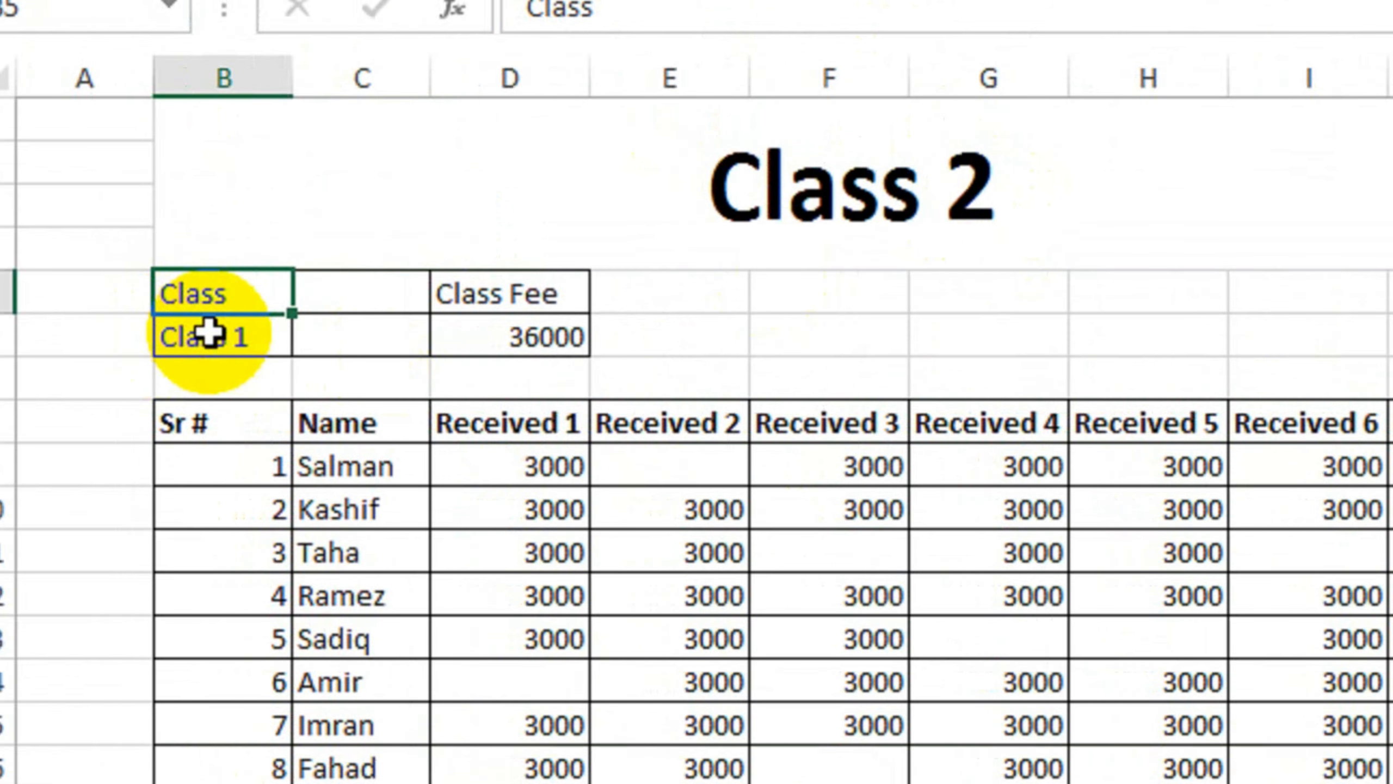
- Change the Class cell's formula on the Class2 sheet to =IF(Accounts!D8="","",Accounts!D8)
click(153, 333)
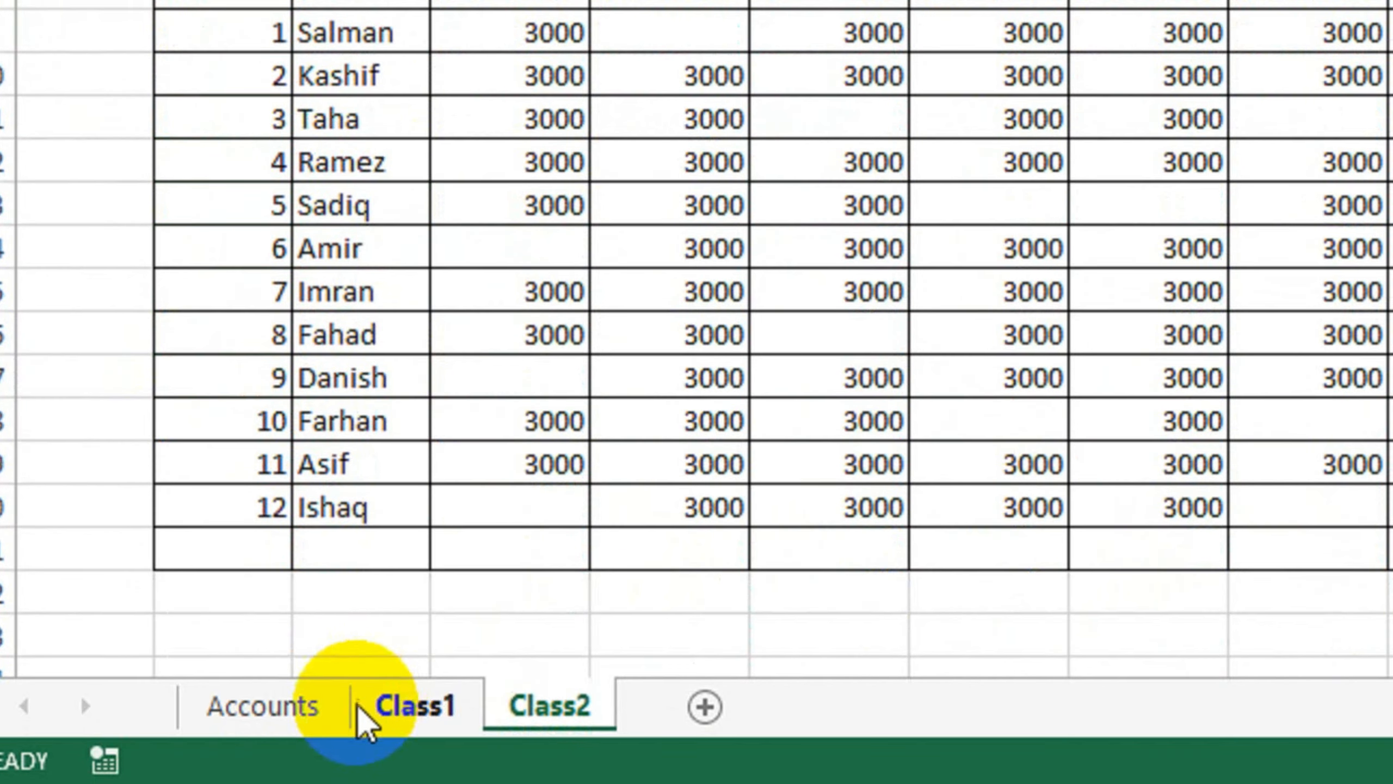
click(306, 709)
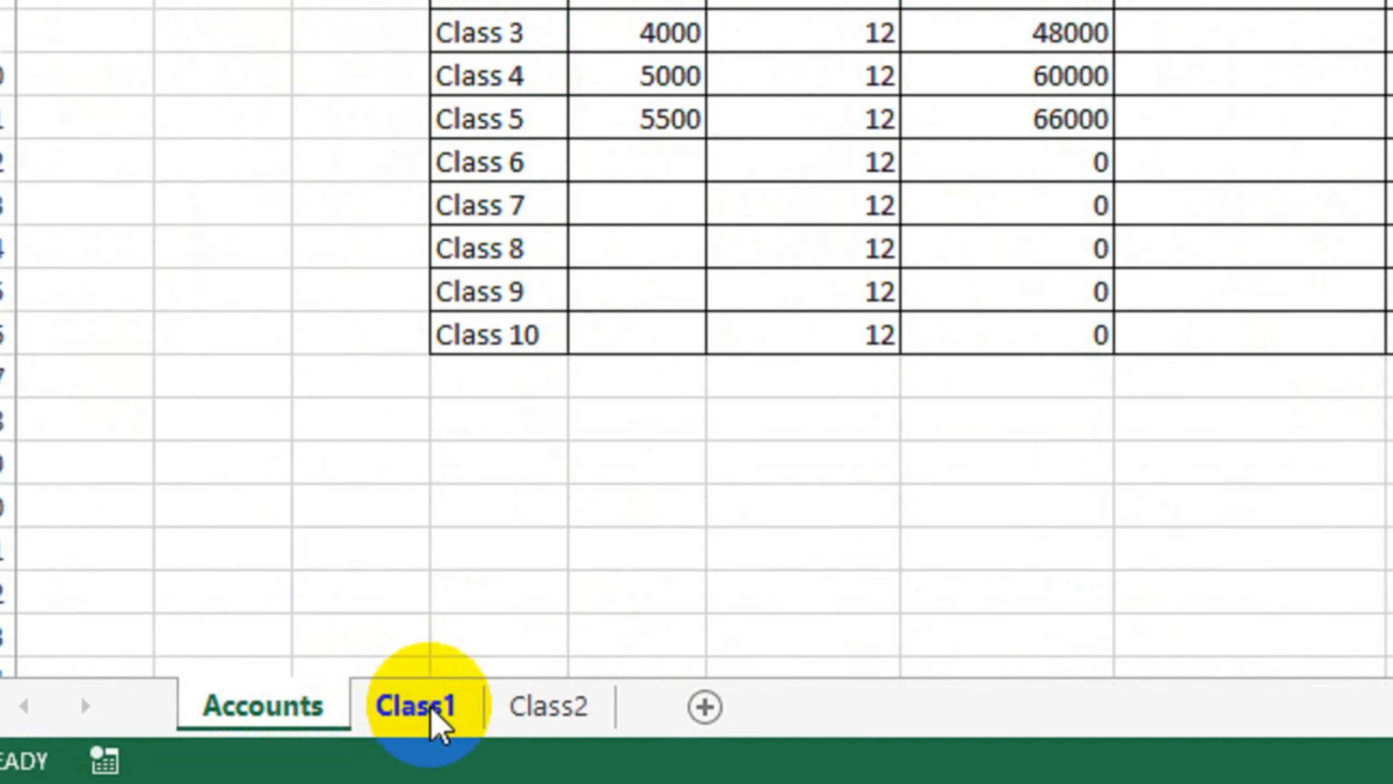
click(439, 713)
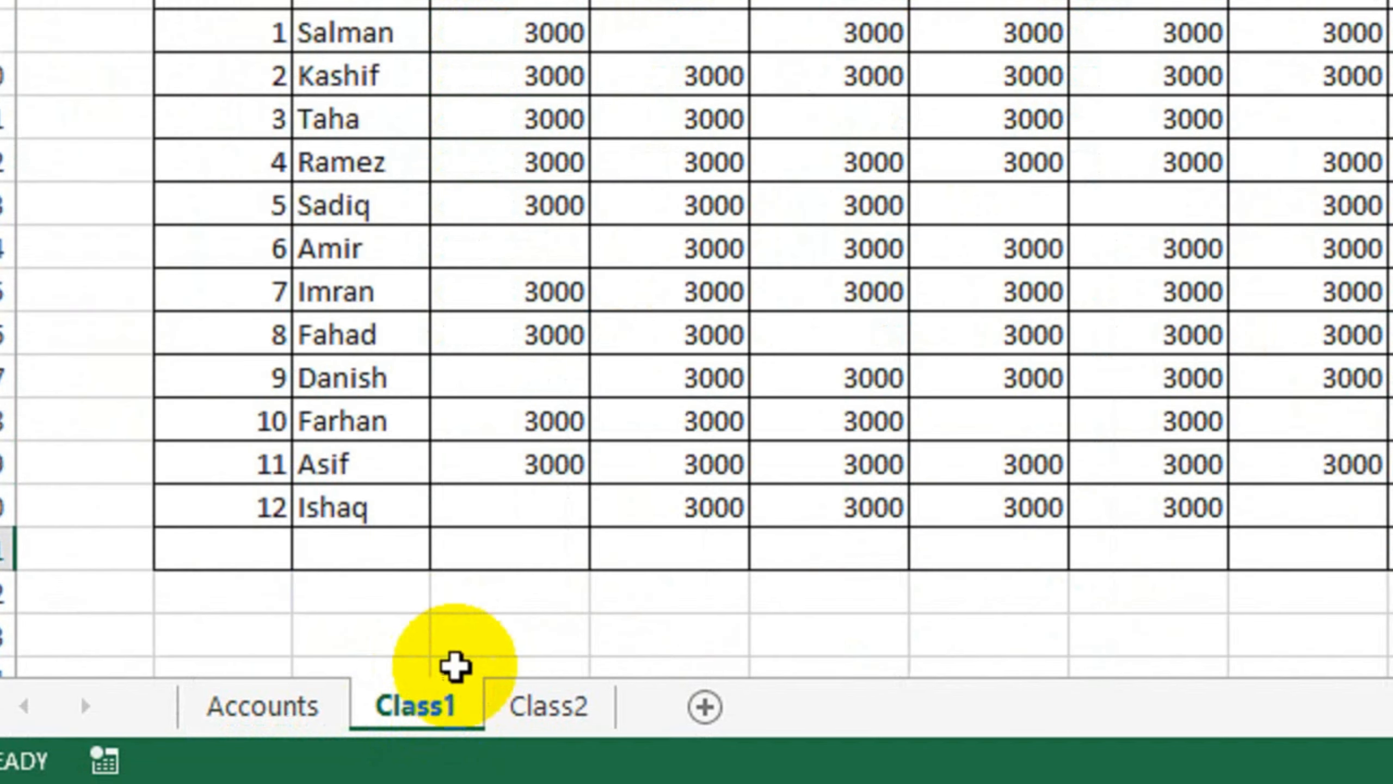
click(548, 708)
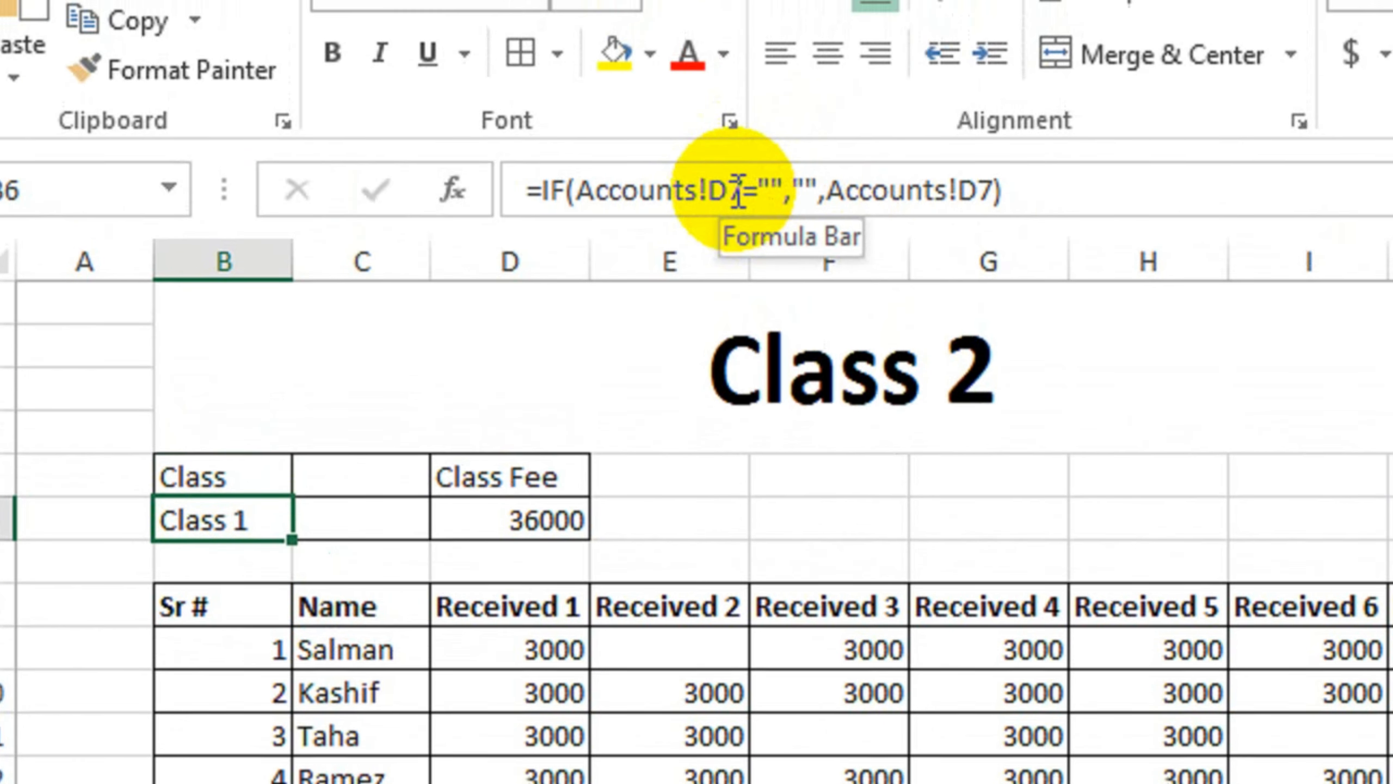
click(738, 192)
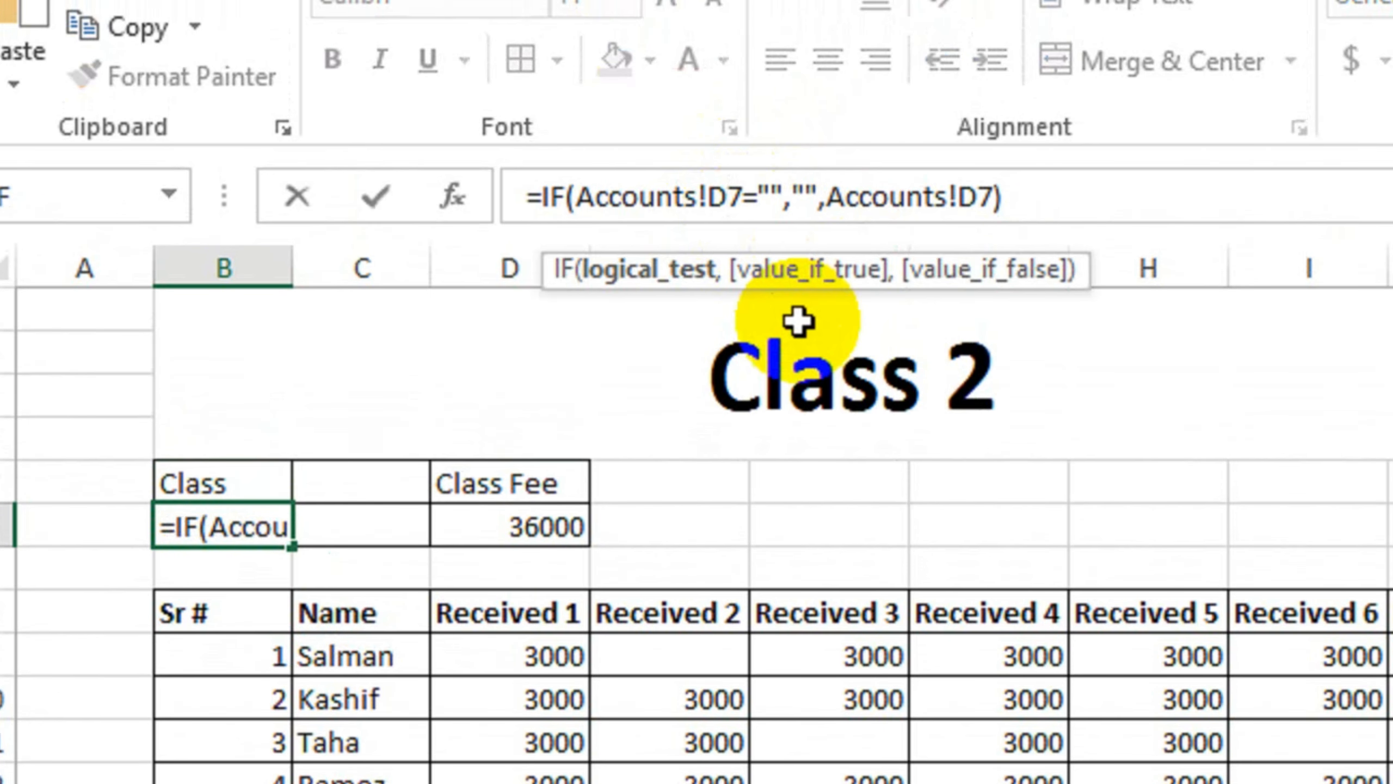
key(BackSpace)
text(8)
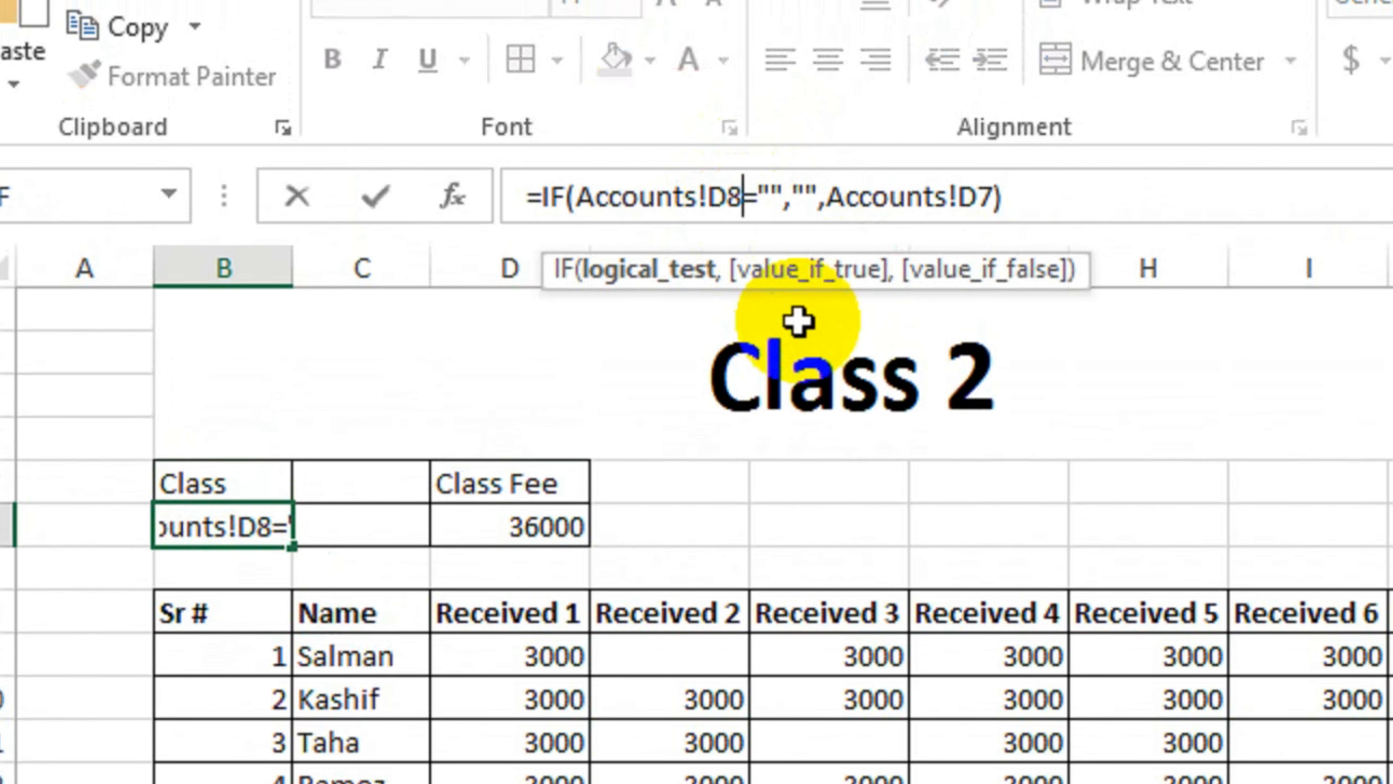
click(977, 197)
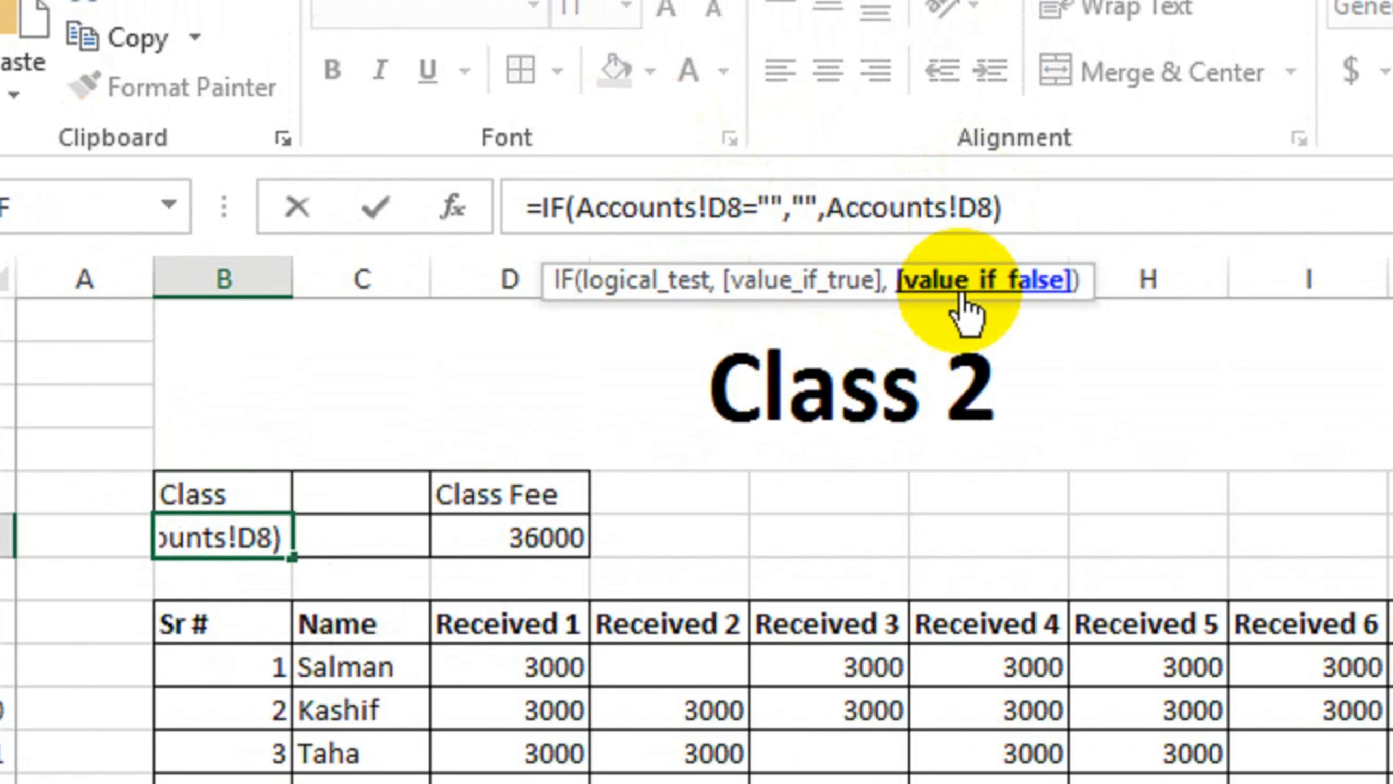
key(Return)
- Change the Class Fee formula on the Class2 sheet to =IF(Accounts!G8="","",Accounts!G8)
click(485, 540)
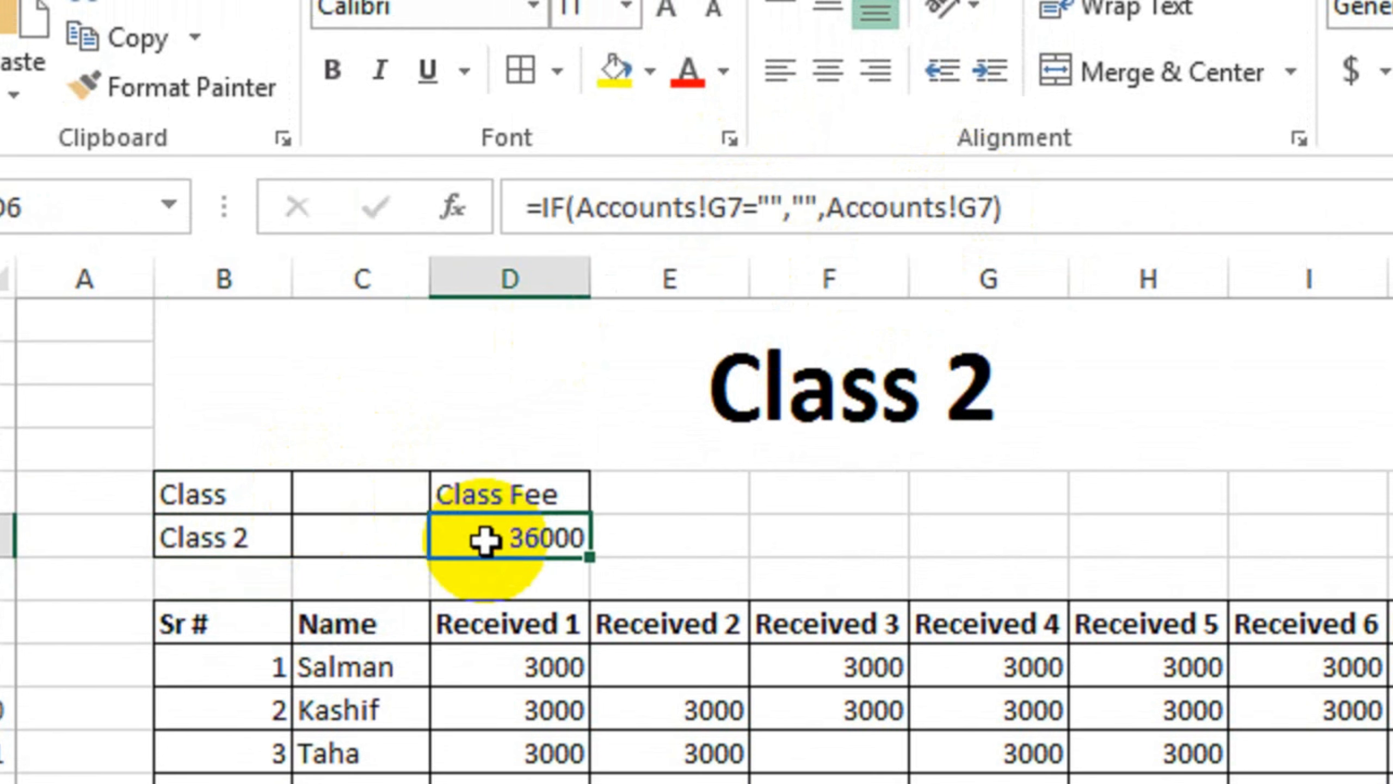
click(730, 207)
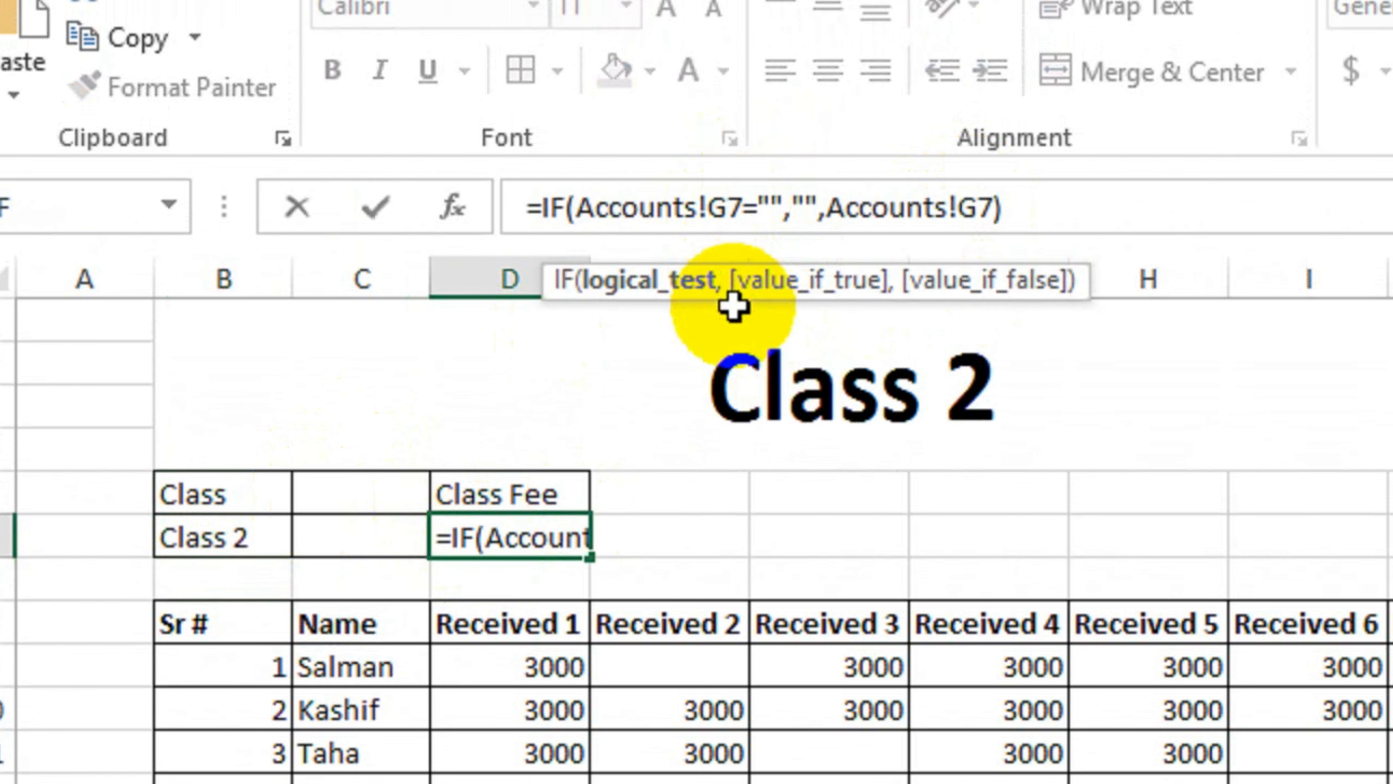
key(Delete)
text(8)
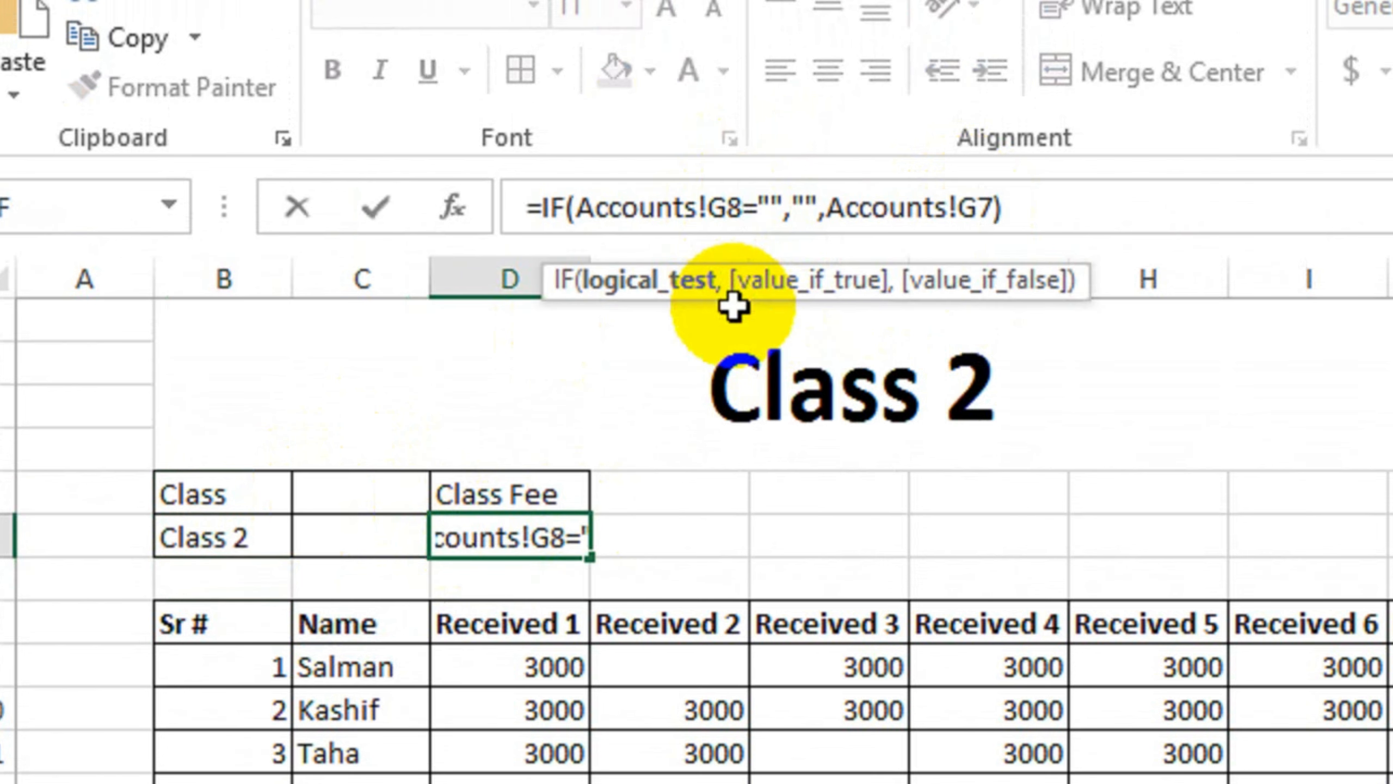
click(993, 207)
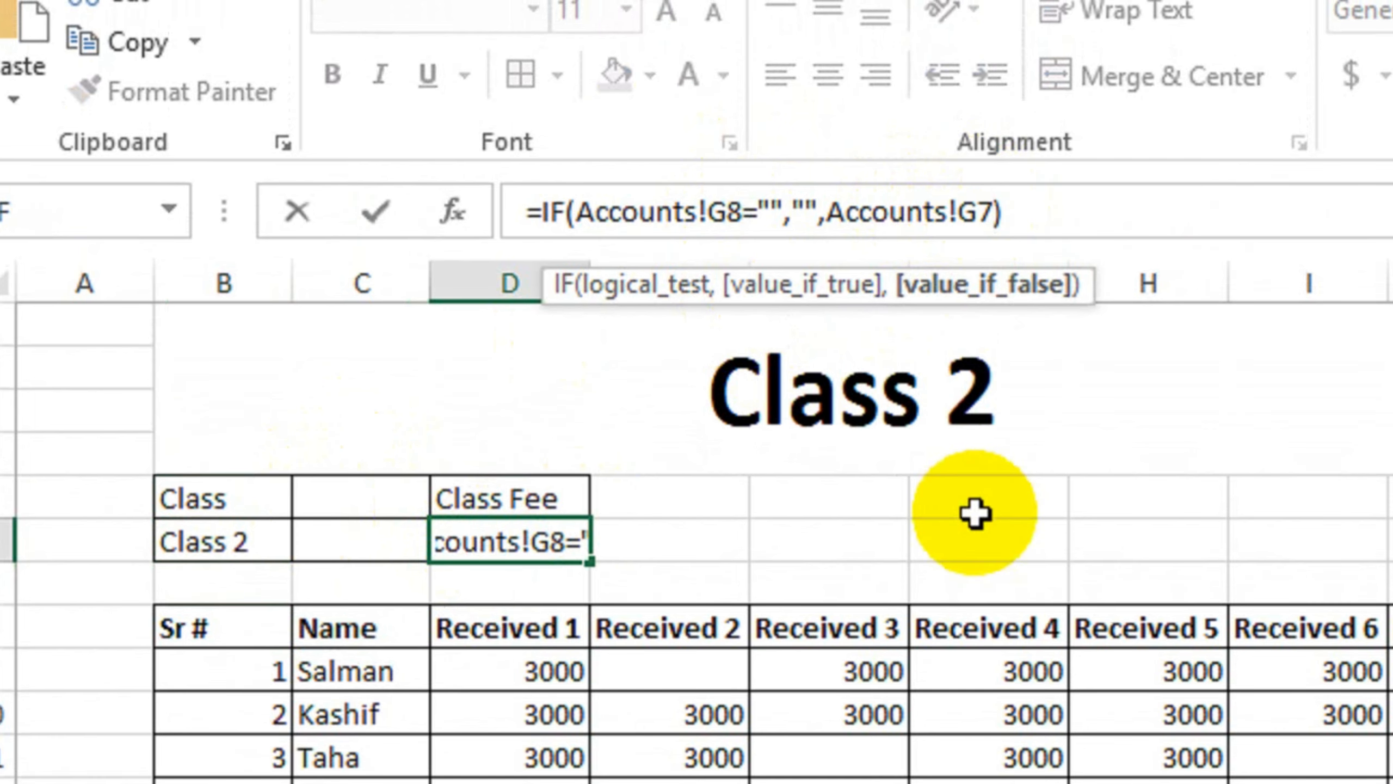
text(8)
key(Return)
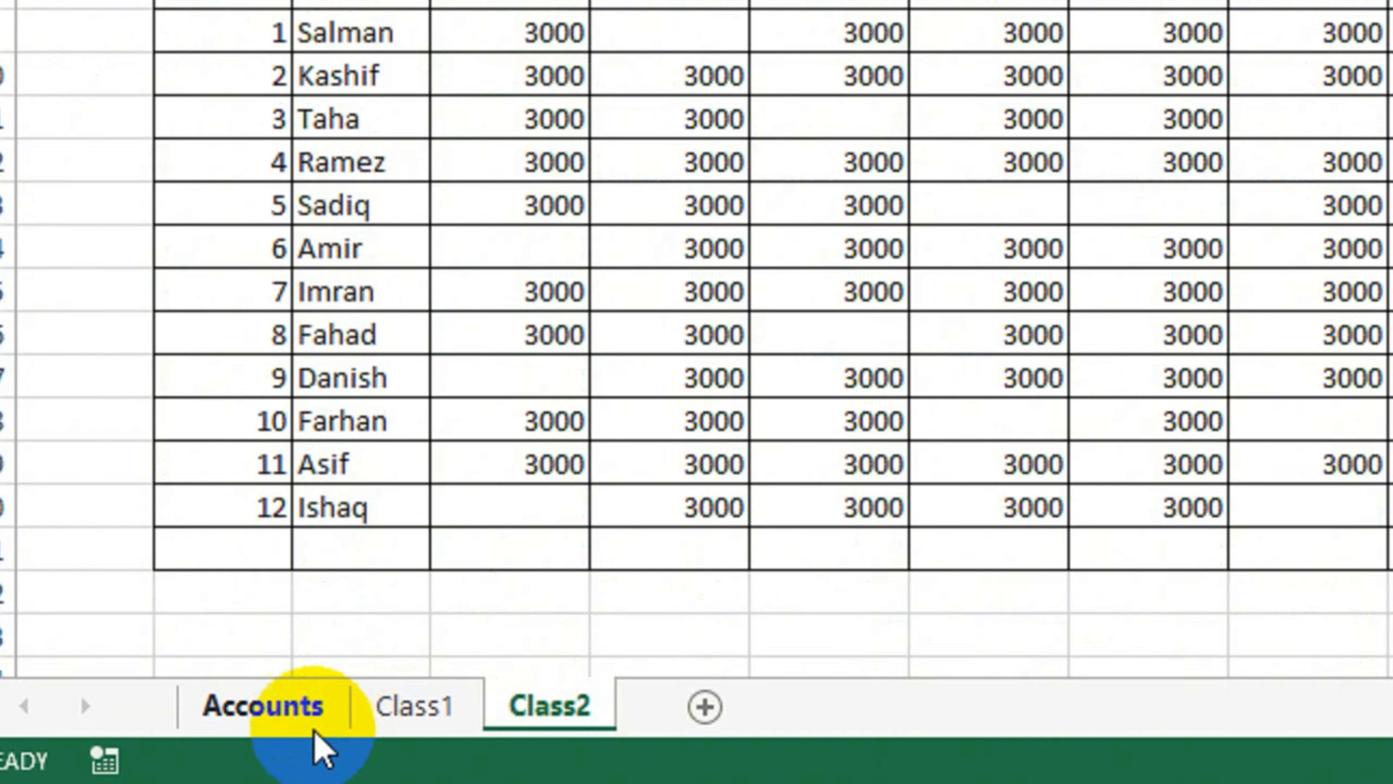
- Compare Class 2's Total Class Fee on the Accounts sheet with the Class Fee on the Class2 sheet
click(316, 729)
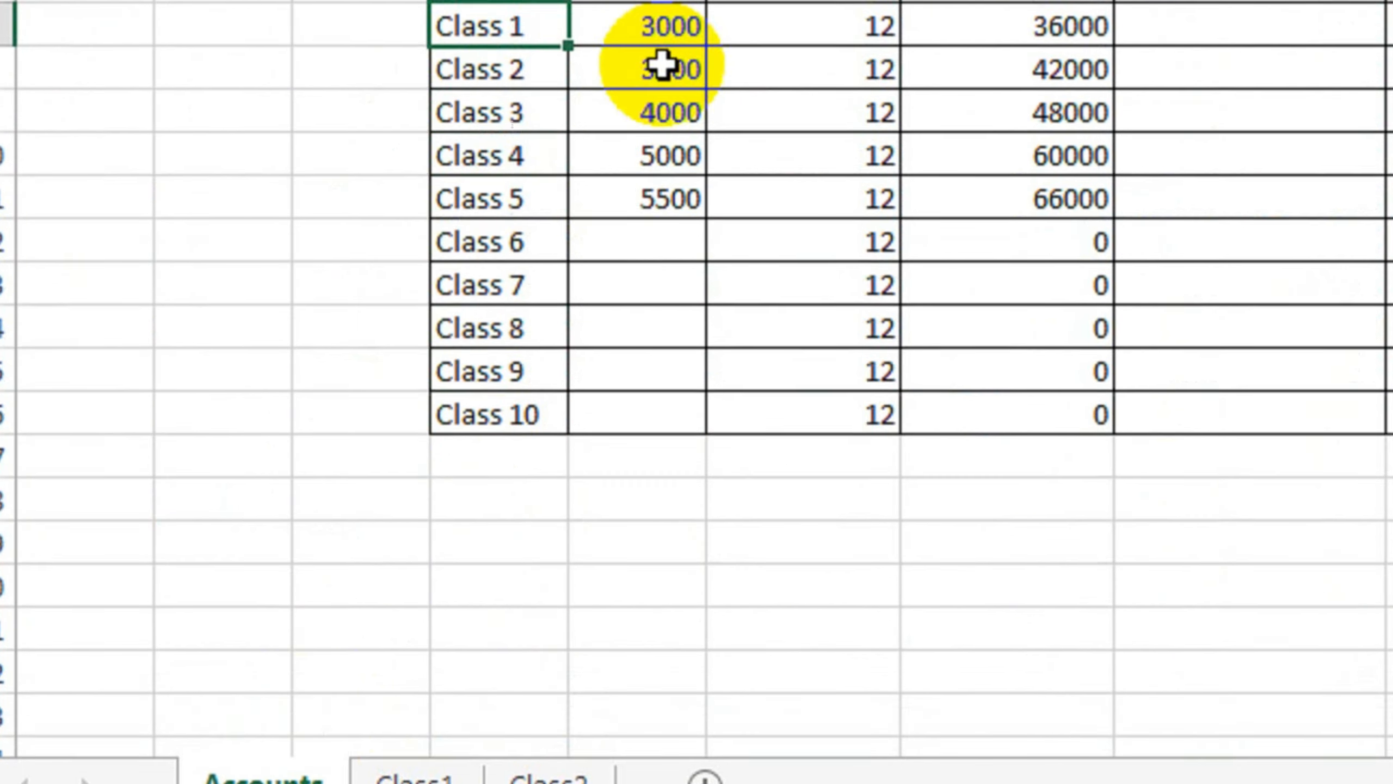
click(994, 222)
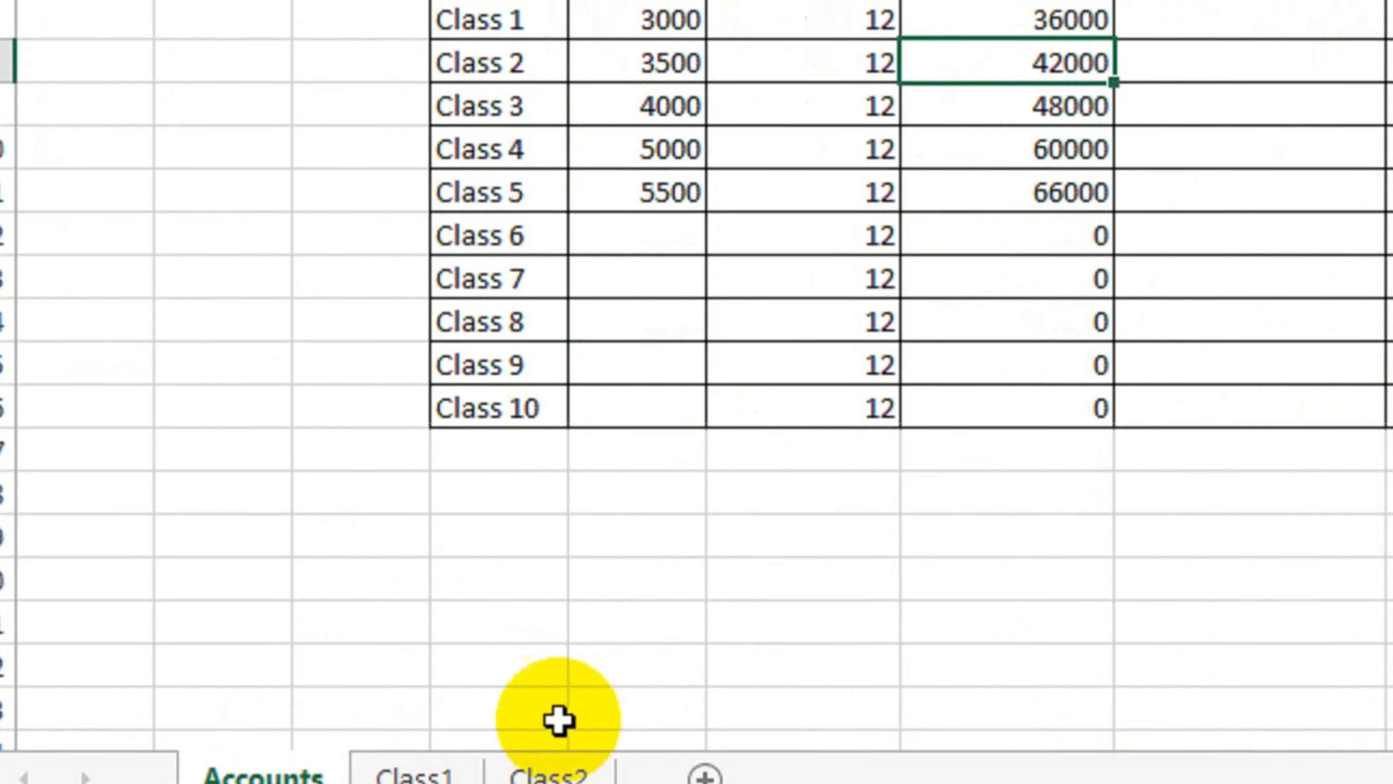
click(547, 669)
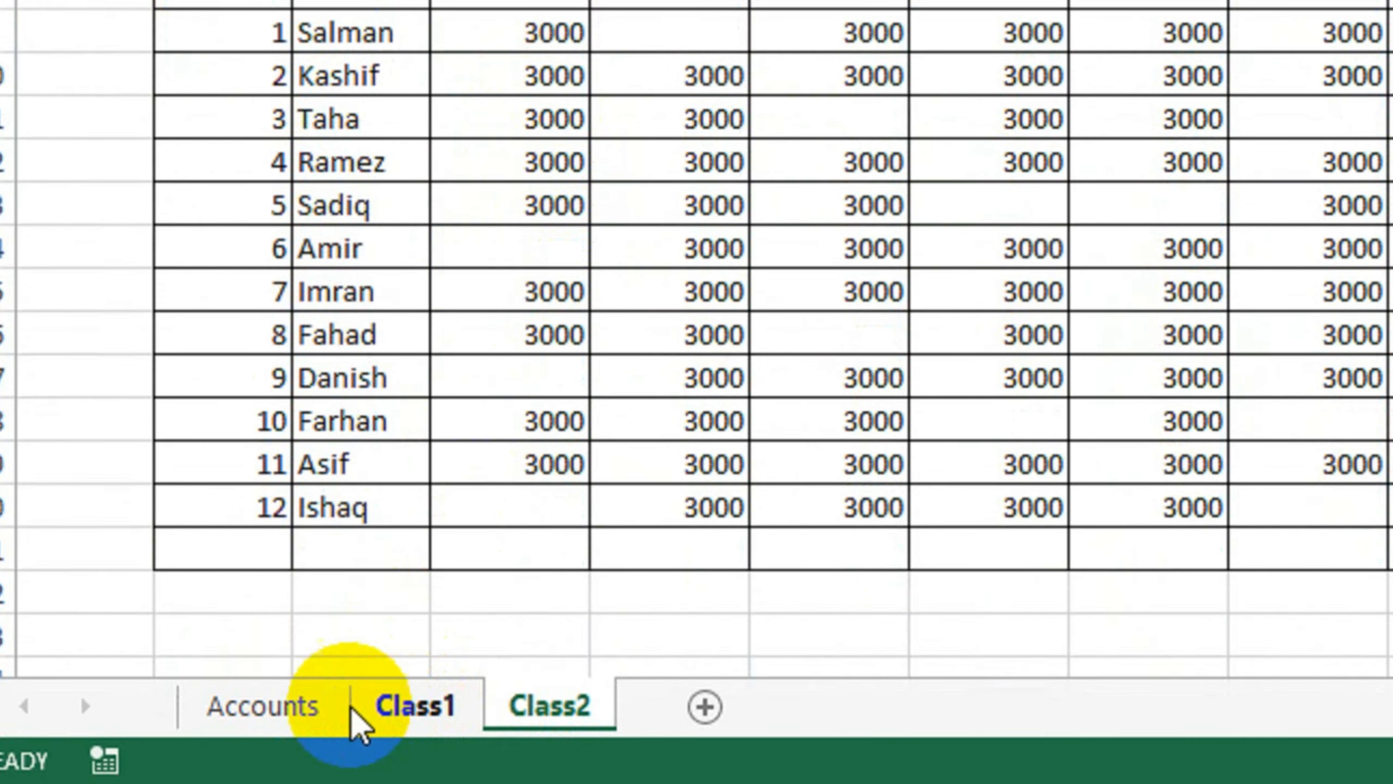
click(334, 711)
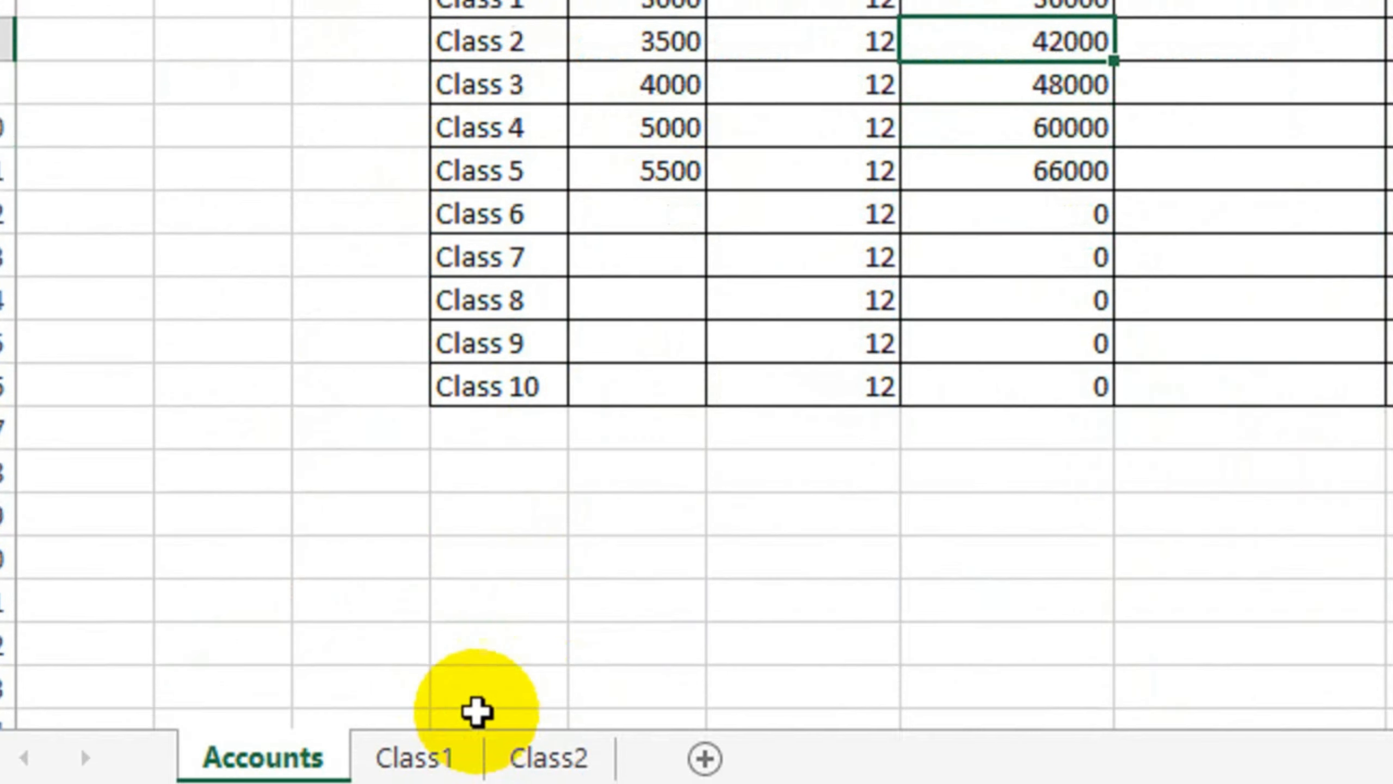
click(475, 708)
click(509, 710)
- Enter 3500 as the first student's Received 1, fill it through Received 12 for all students, and review both result columns
click(524, 30)
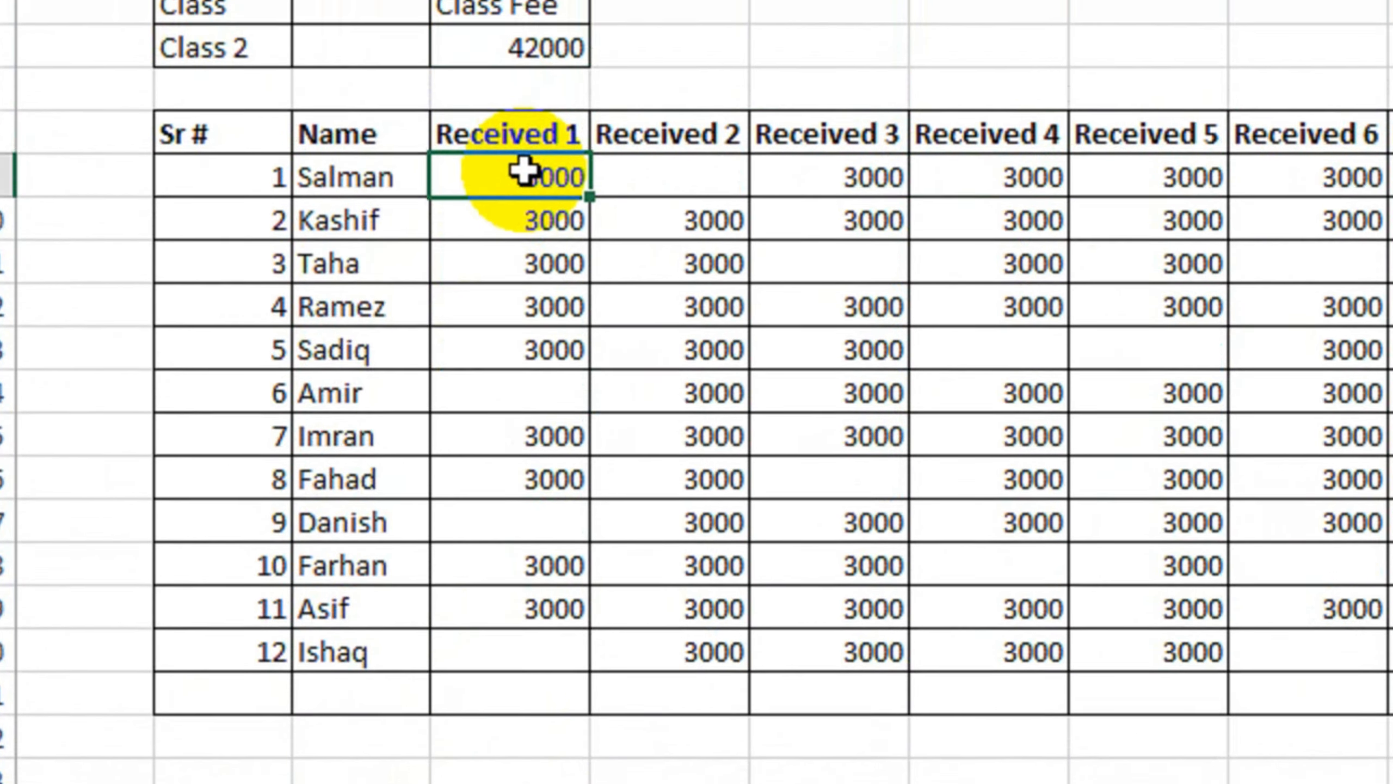
text(35)
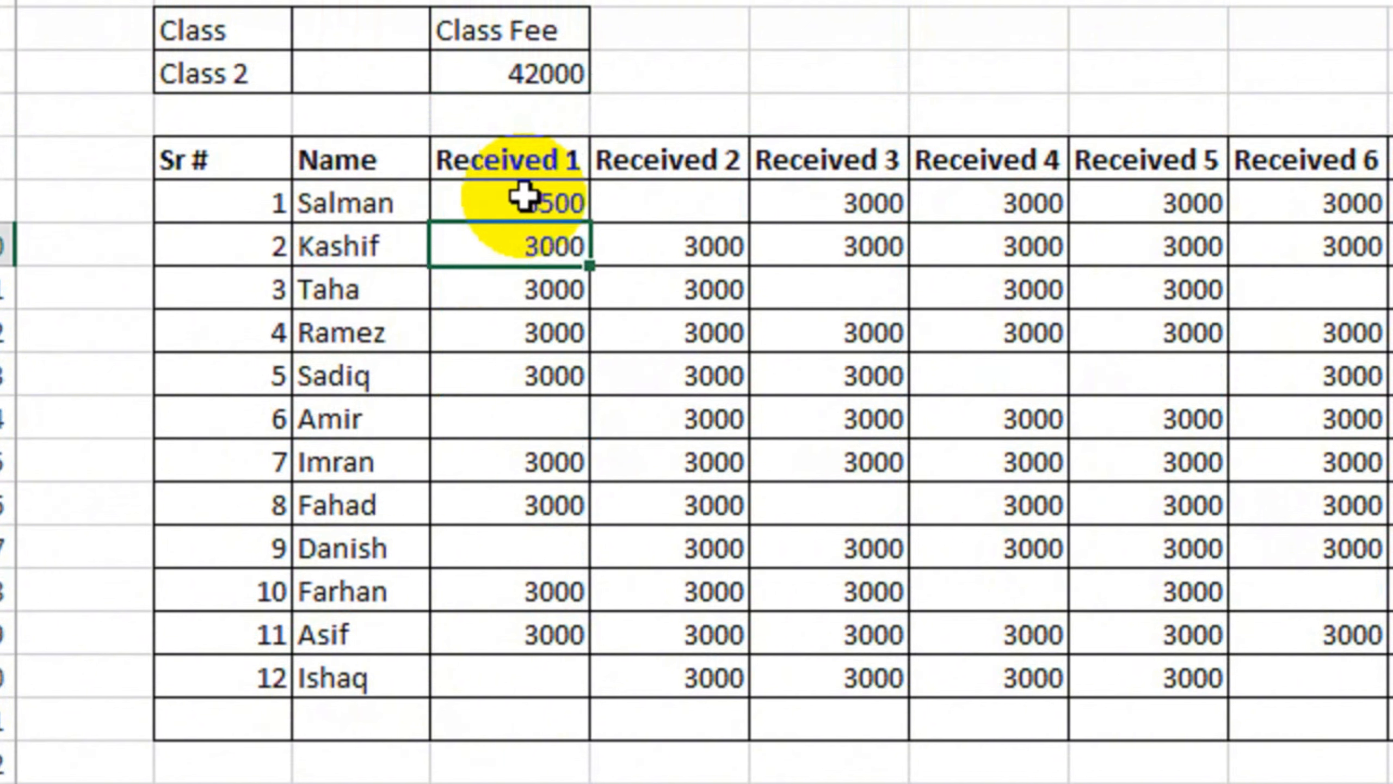
drag(568, 220, 1130, 694)
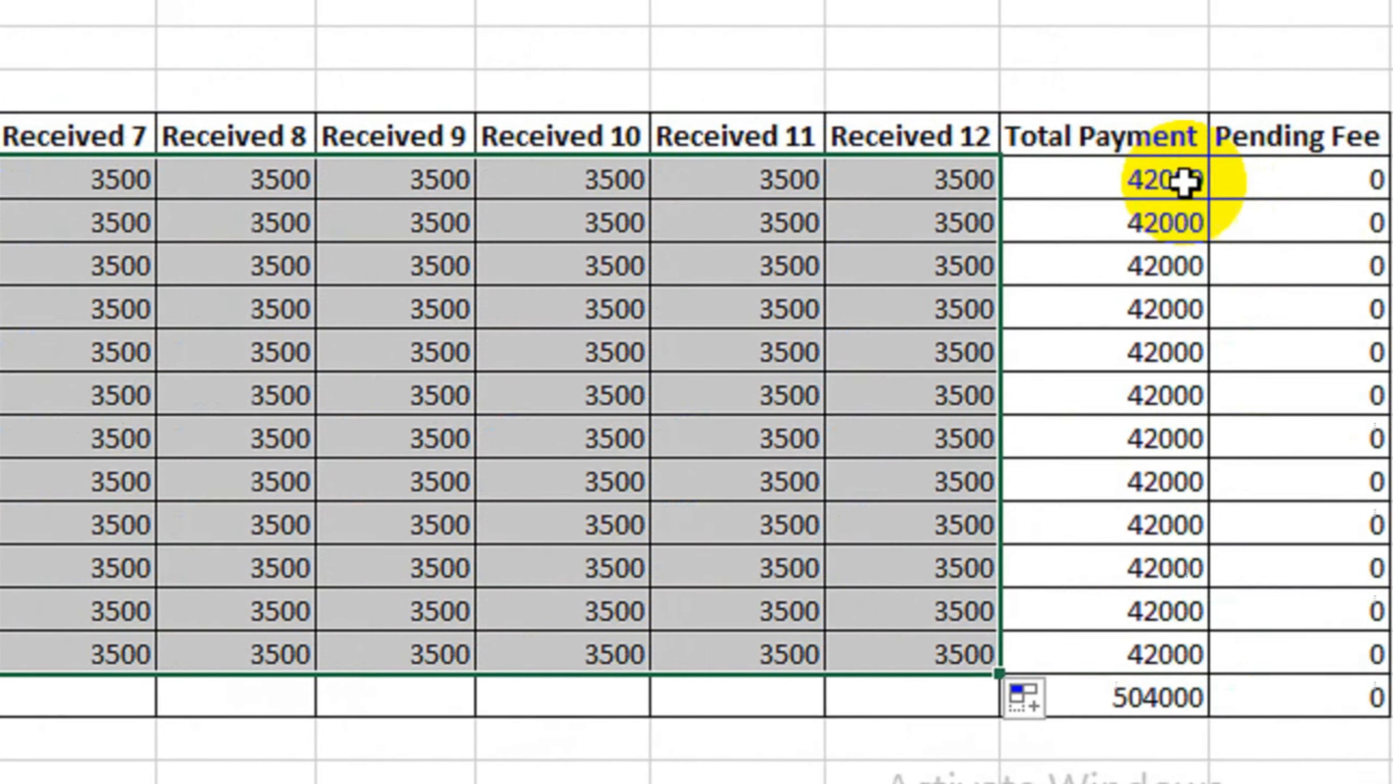
drag(1191, 181, 1063, 612)
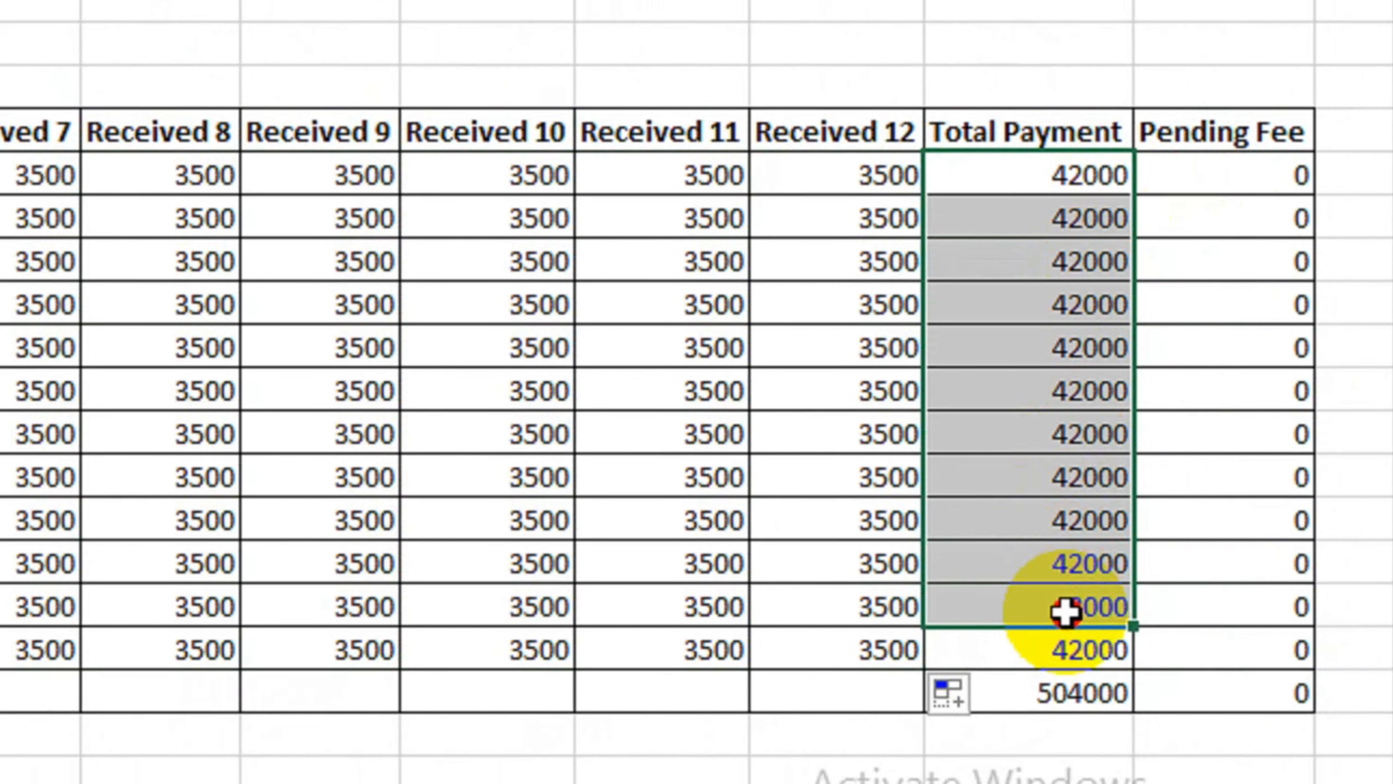
click(1228, 188)
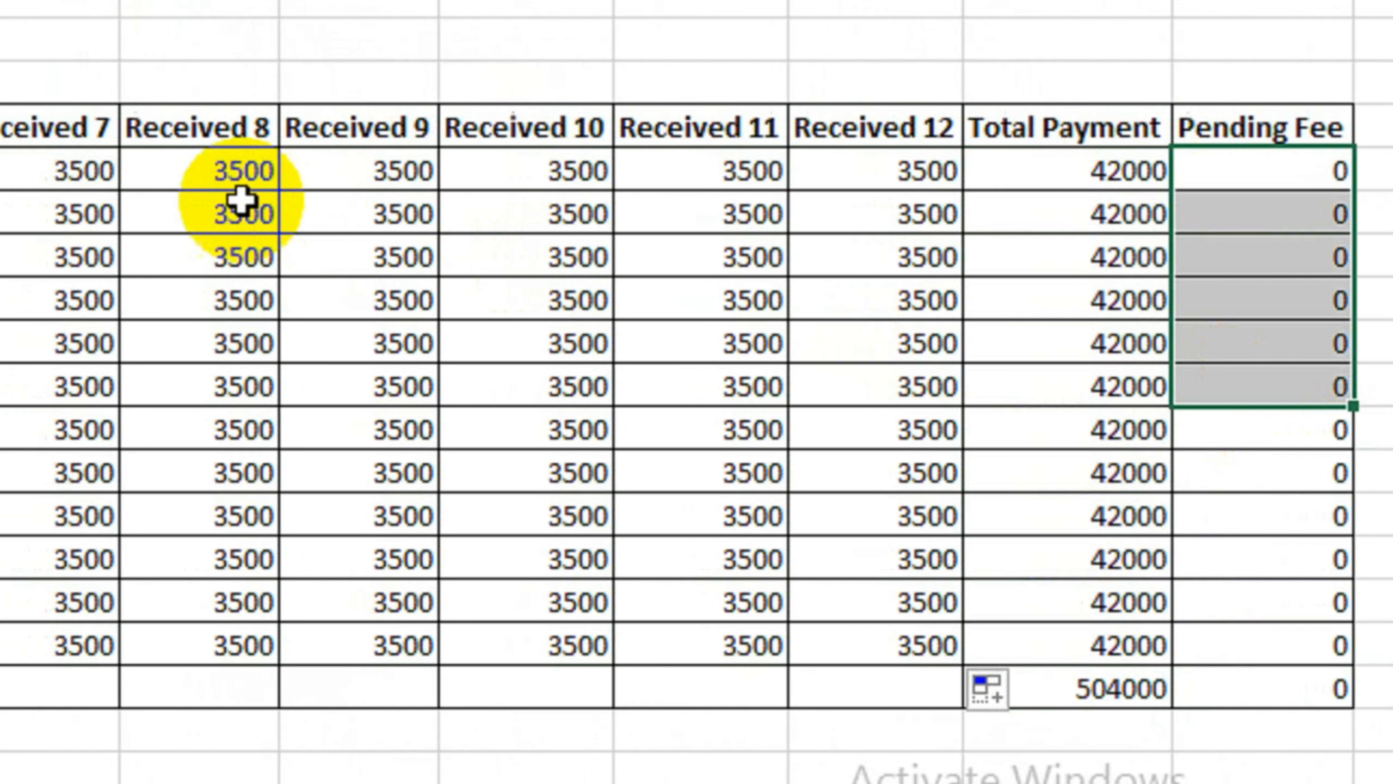
- Clear scattered 3500 payments across the Received columns of the Class2 sheet so that several students have unpaid months
click(241, 200)
key(Delete)
click(257, 368)
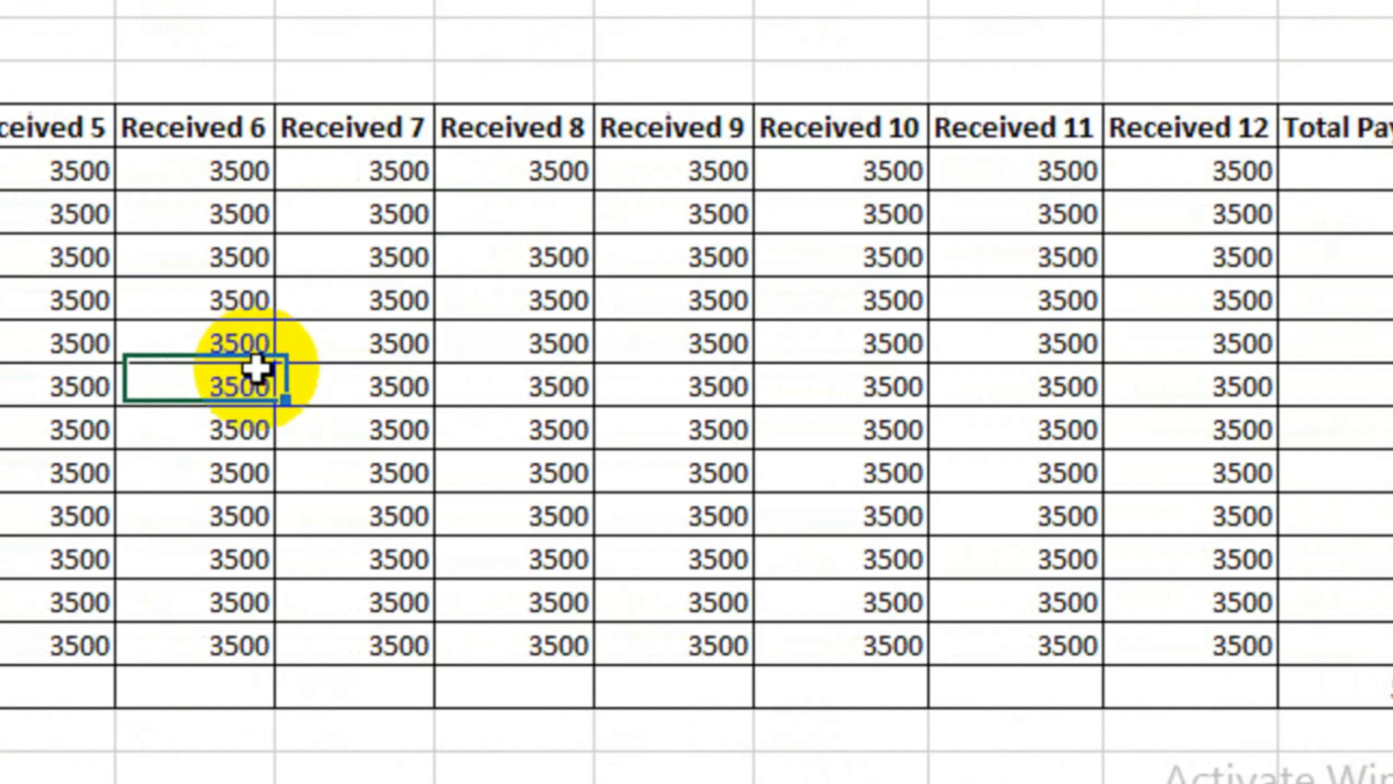
key(Delete)
click(155, 413)
key(Delete)
click(193, 519)
key(Delete)
click(164, 524)
key(Delete)
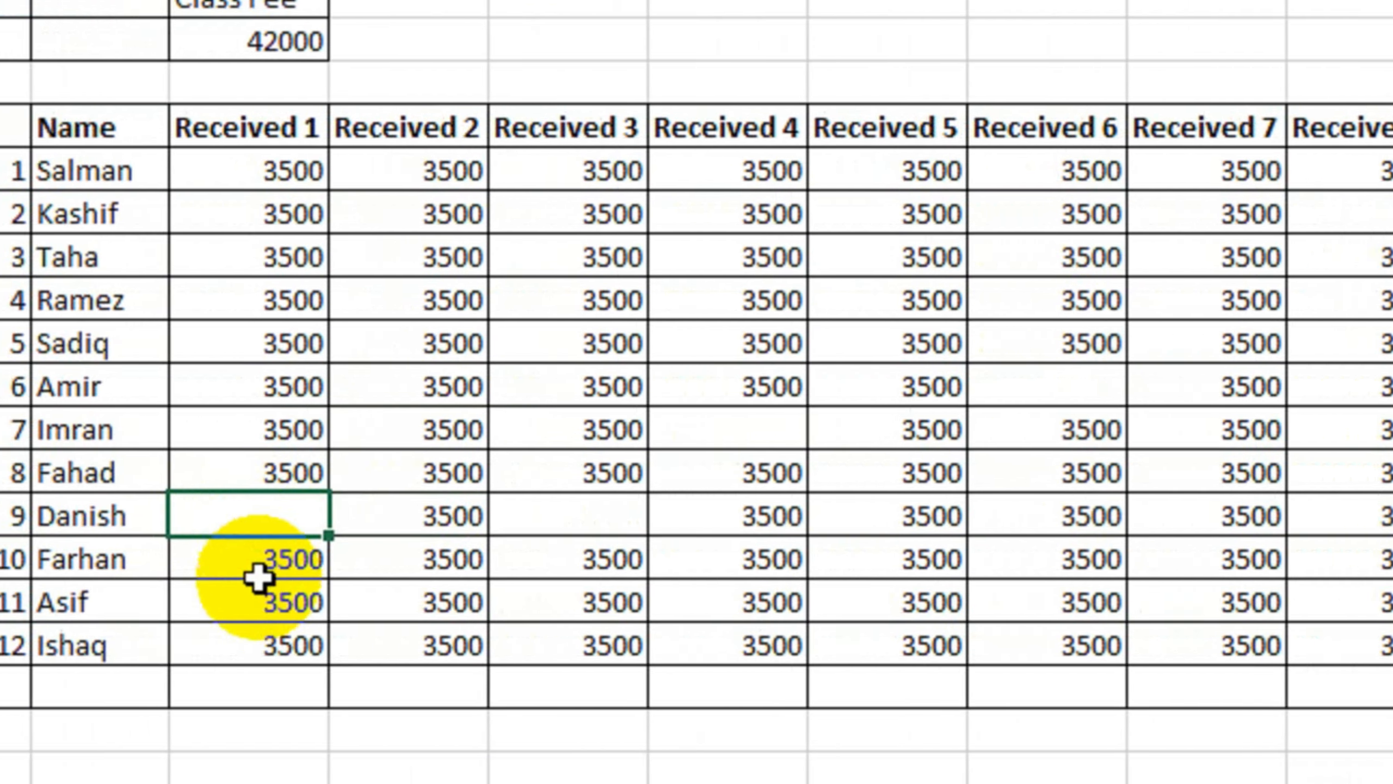
click(258, 598)
key(Delete)
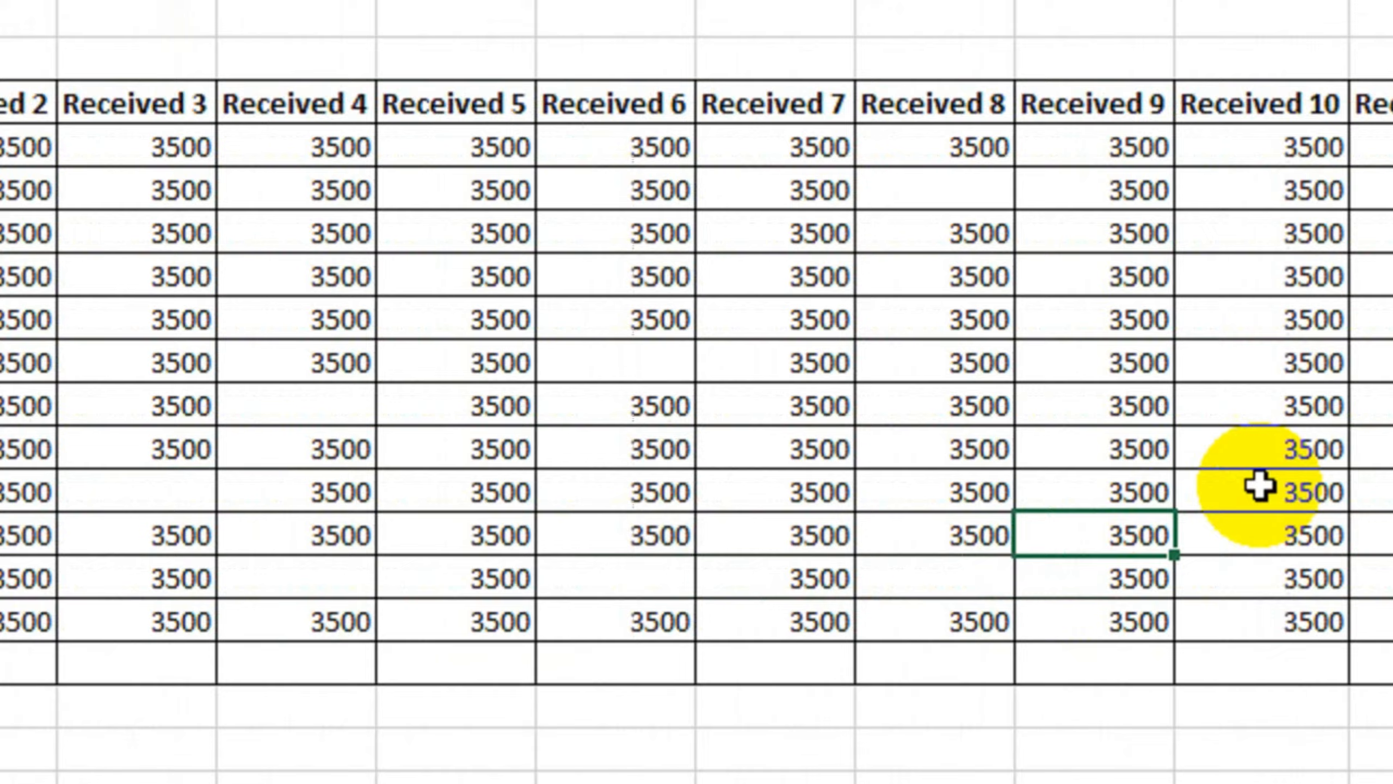
key(Delete)
click(1259, 485)
key(Delete)
click(1241, 458)
key(Delete)
click(1075, 305)
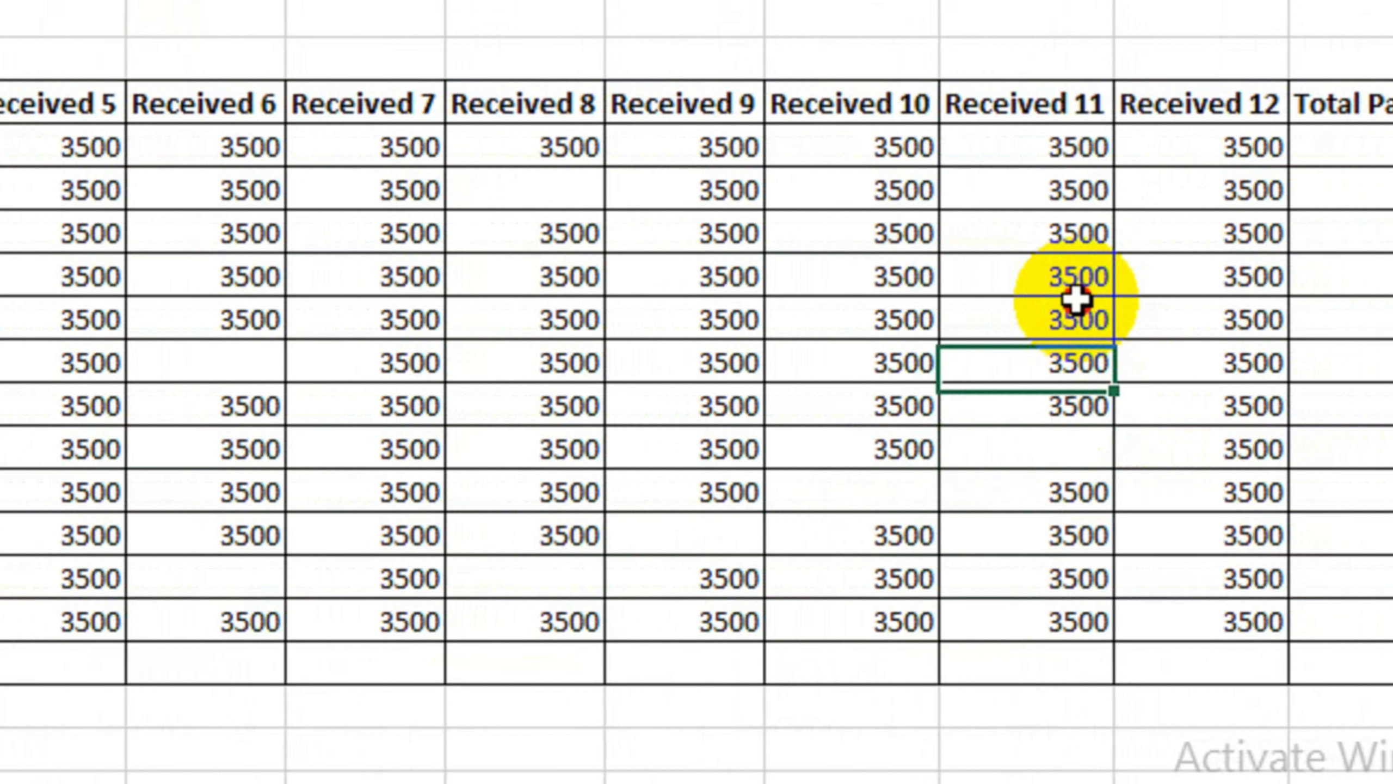
key(Delete)
click(1127, 285)
key(Delete)
click(1152, 446)
key(Delete)
click(1121, 619)
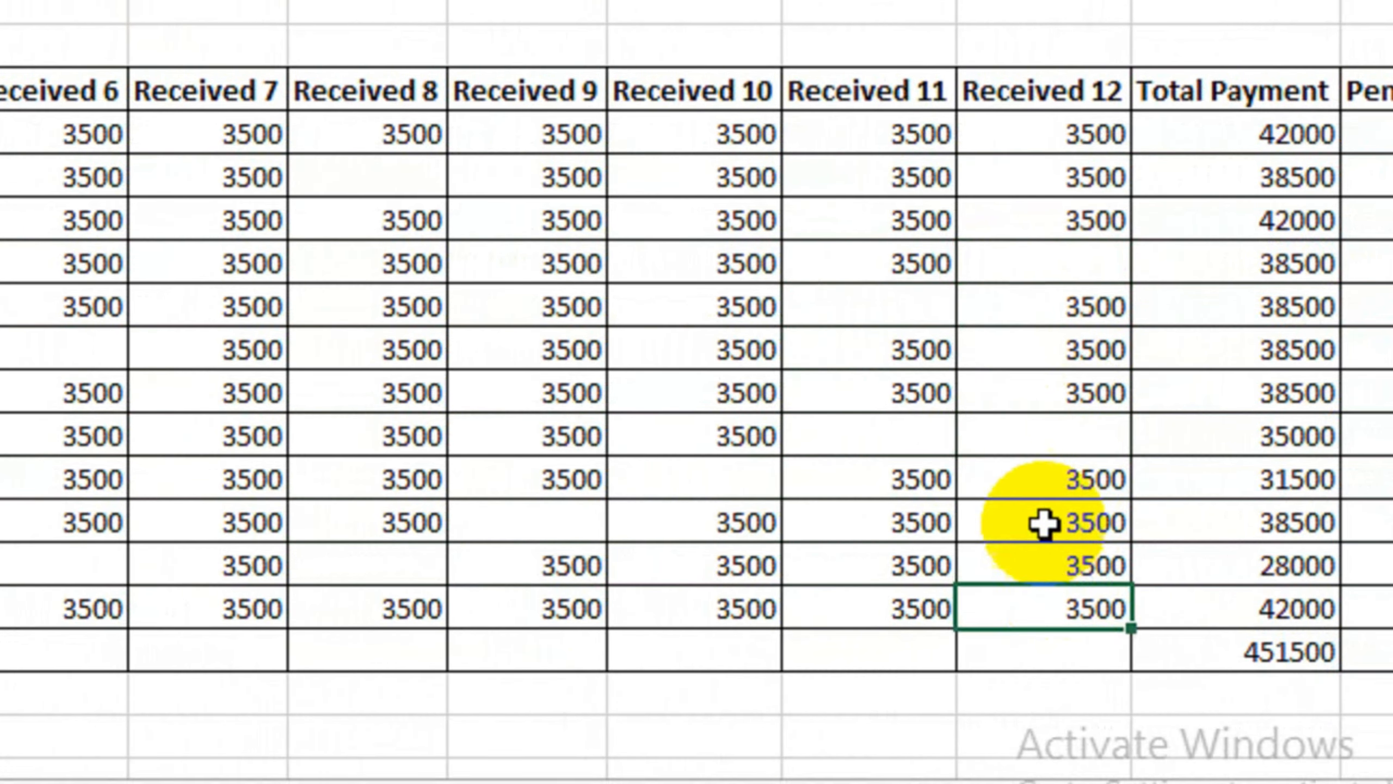
key(Delete)
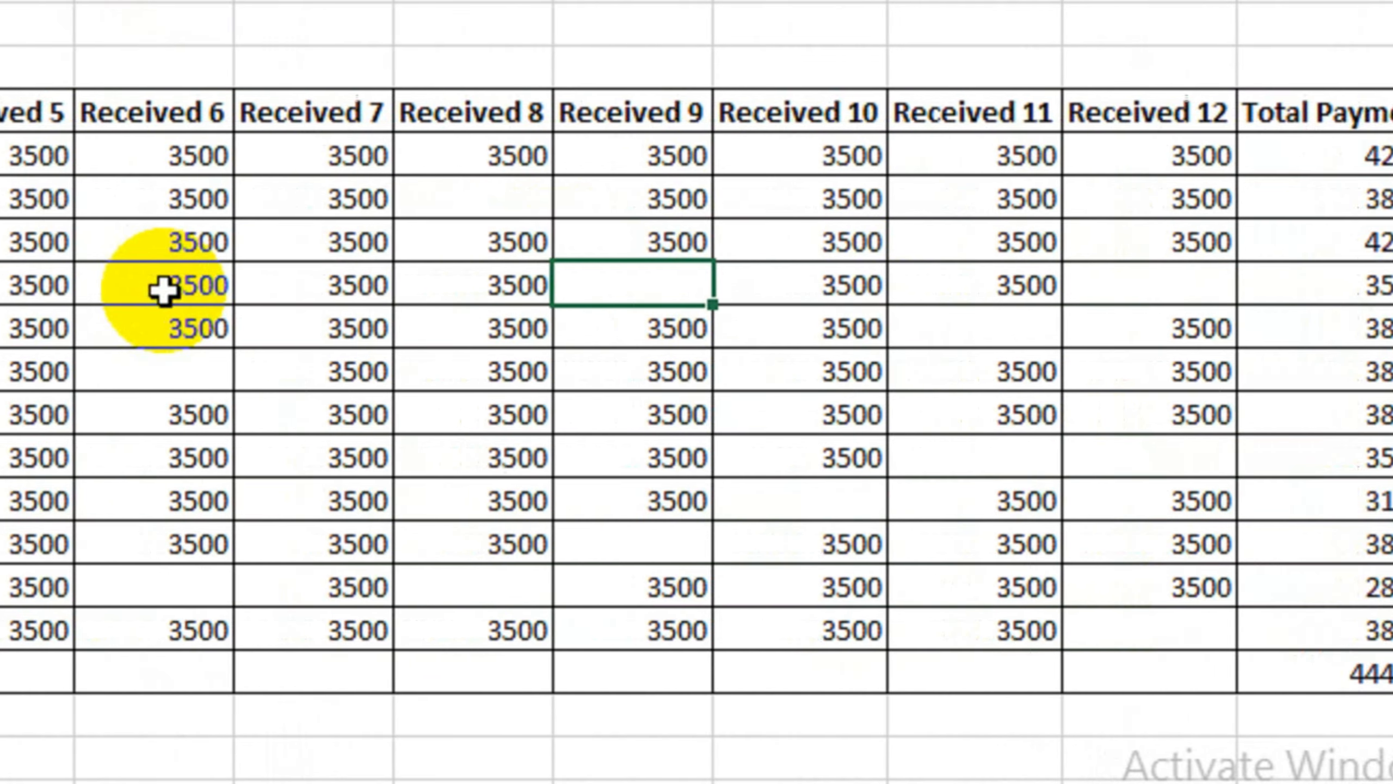
click(163, 290)
key(Delete)
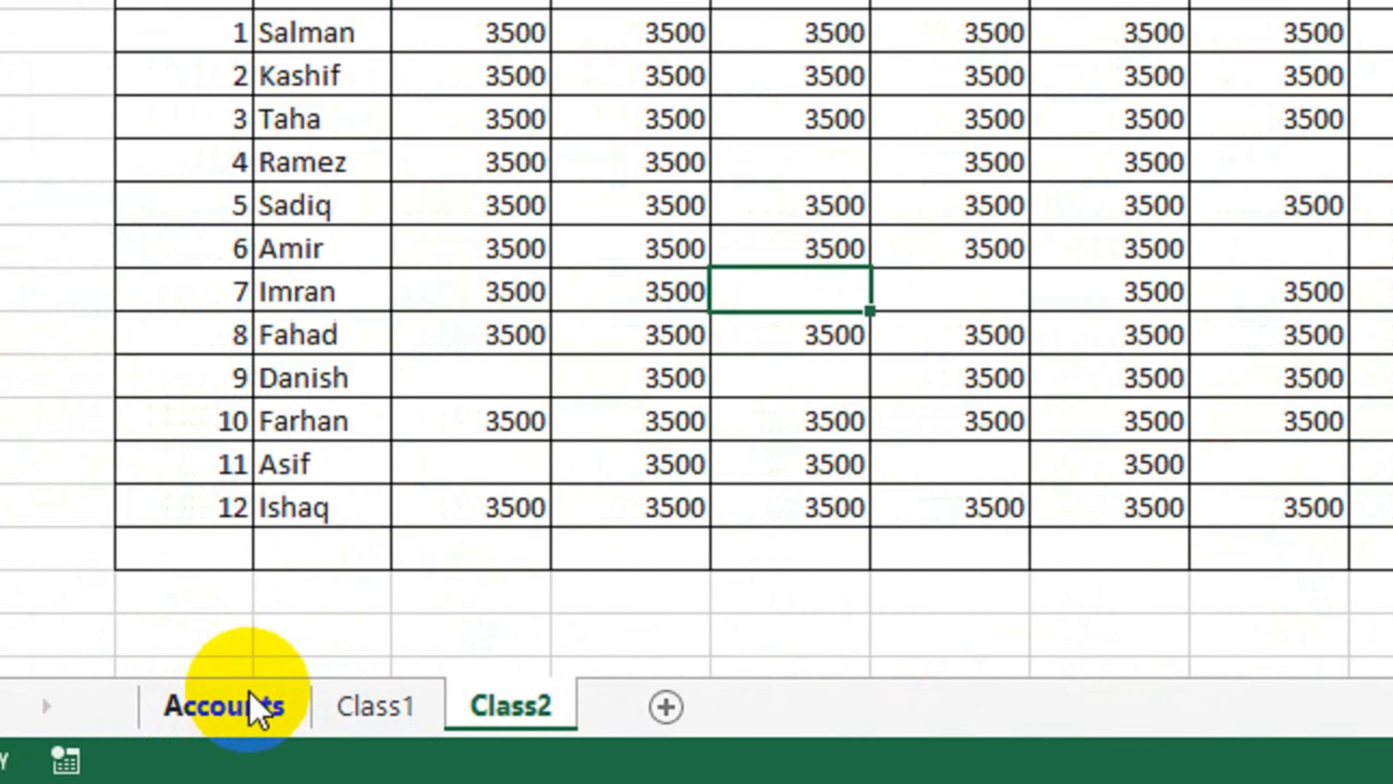
- Link Class 1's Total Fee Received on the Accounts sheet to the Class1 payment total with =Class1!P21
click(254, 707)
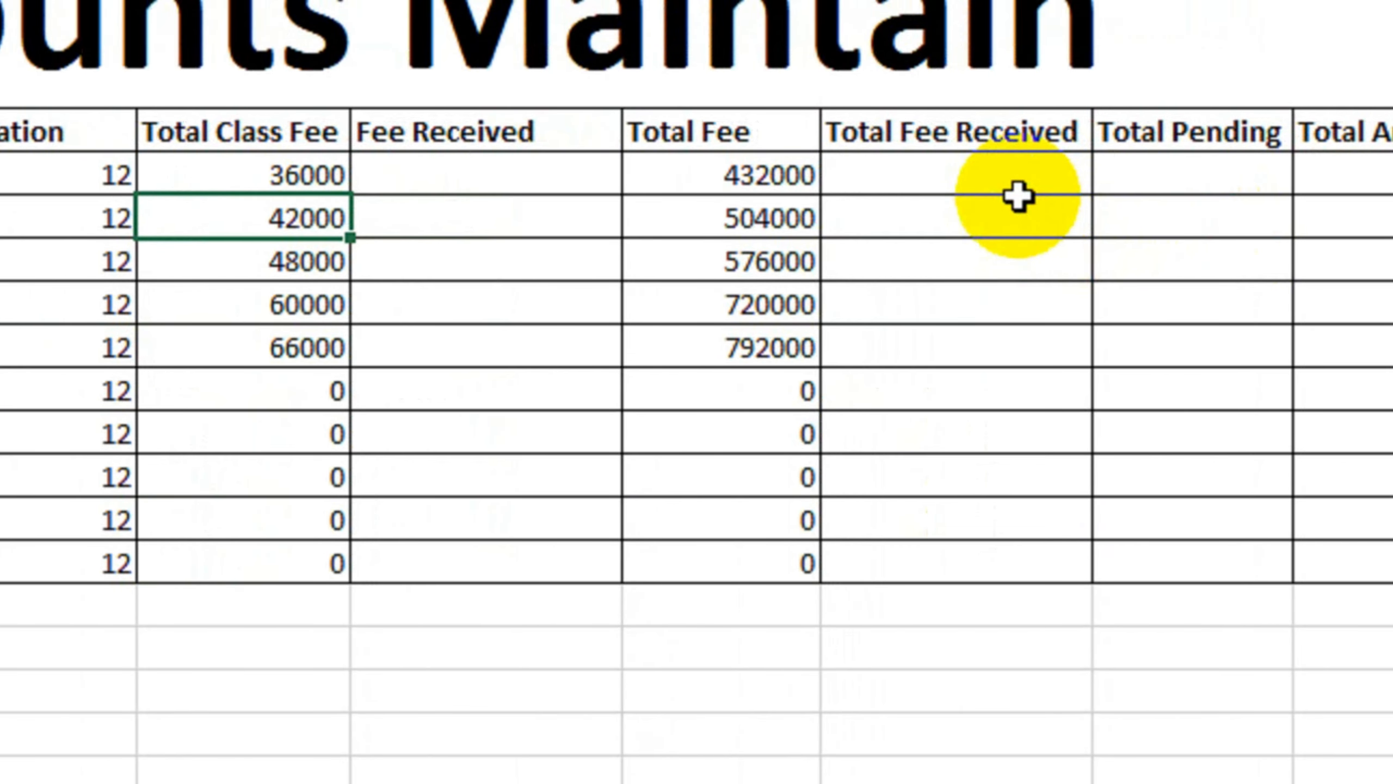
click(1030, 188)
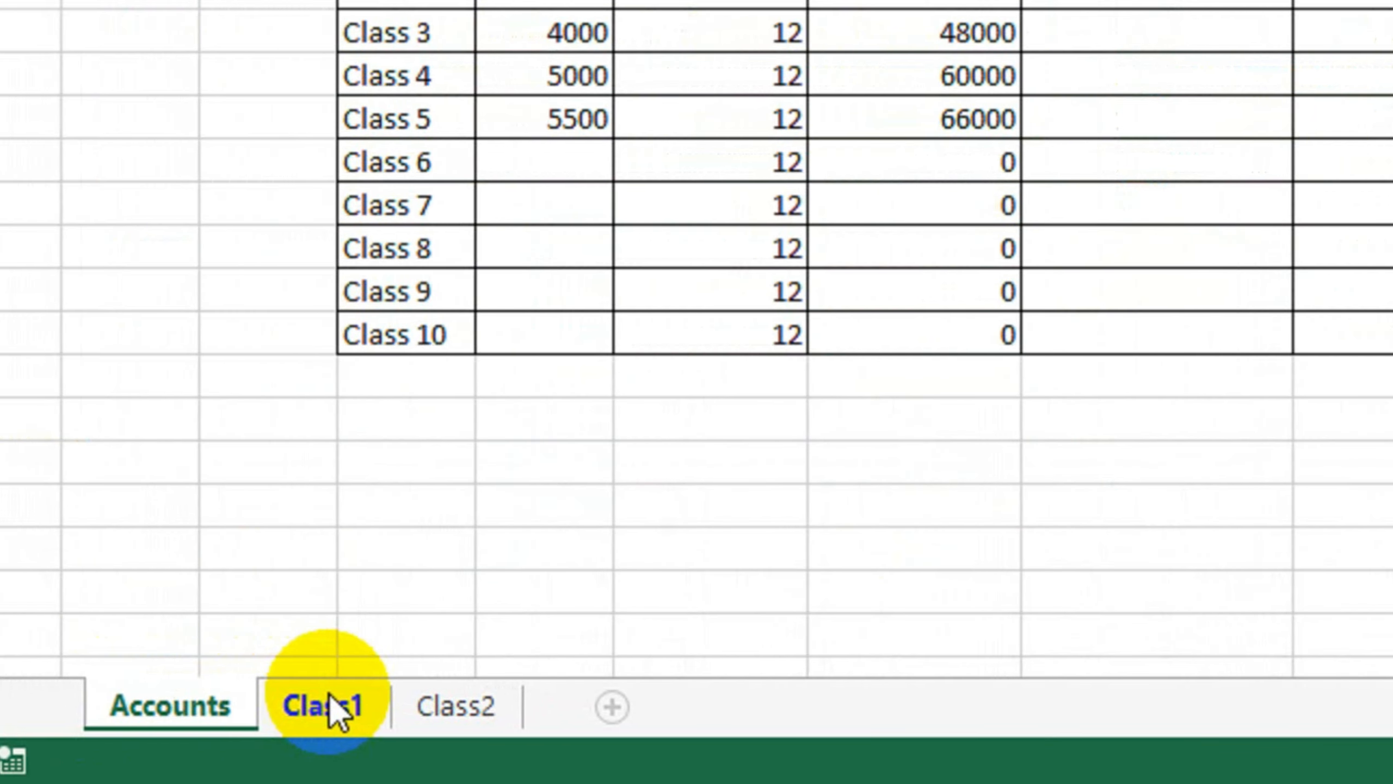
click(286, 702)
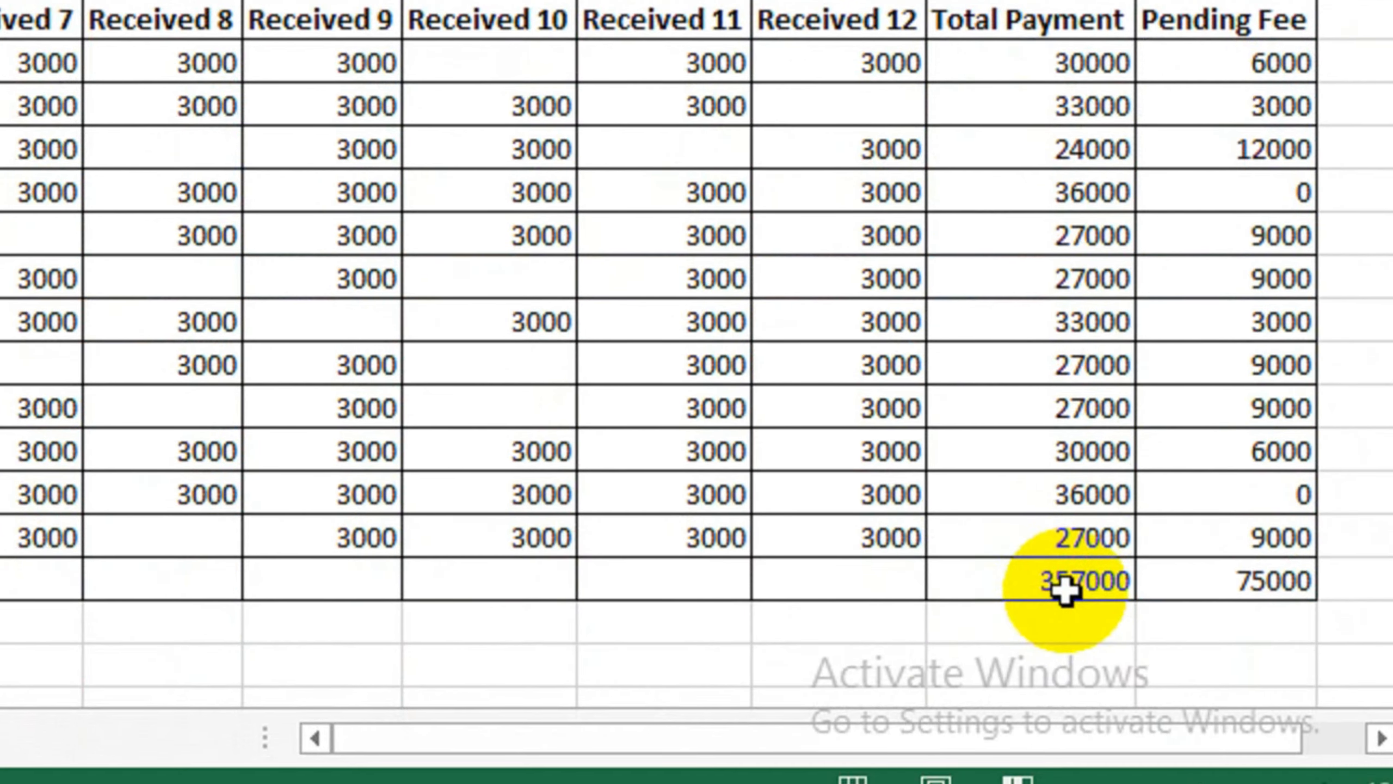
click(1064, 590)
key(ctrl+c)
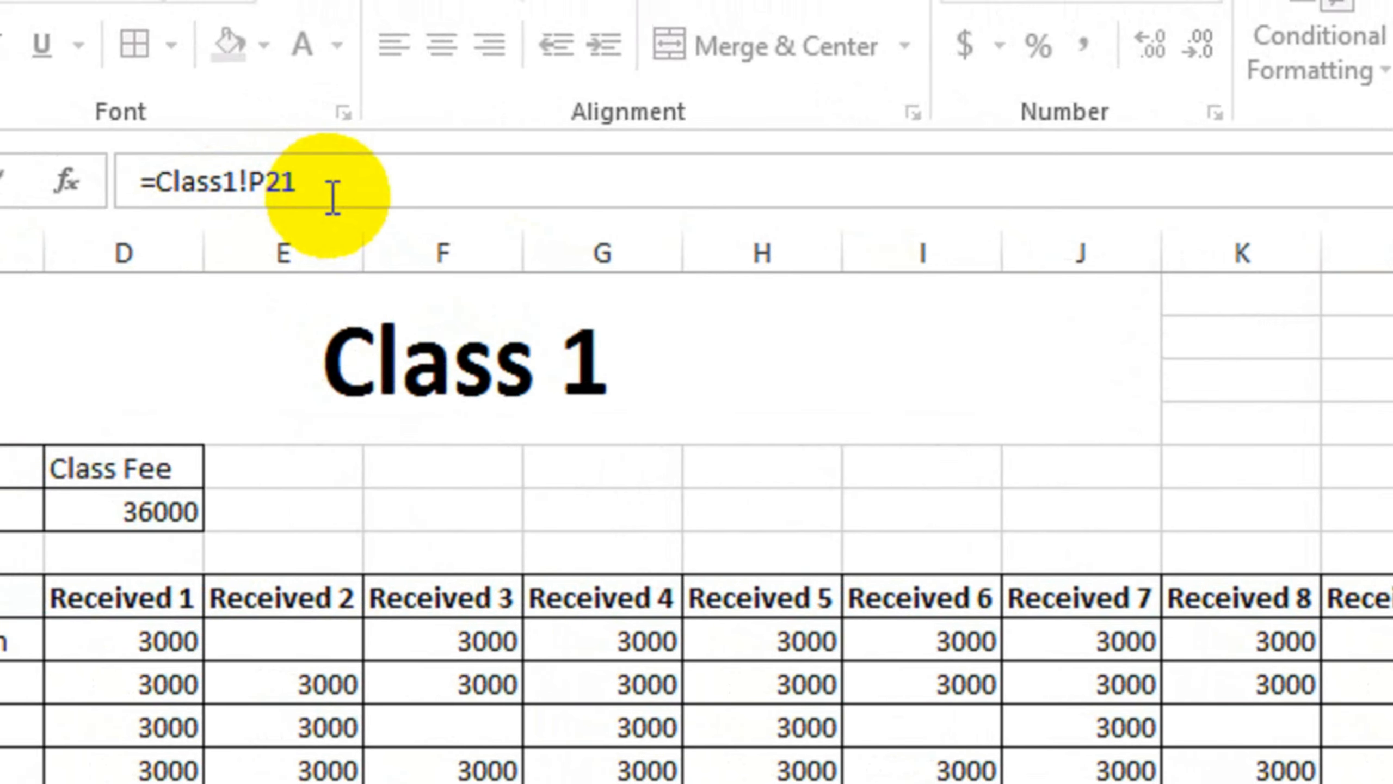
key(Return)
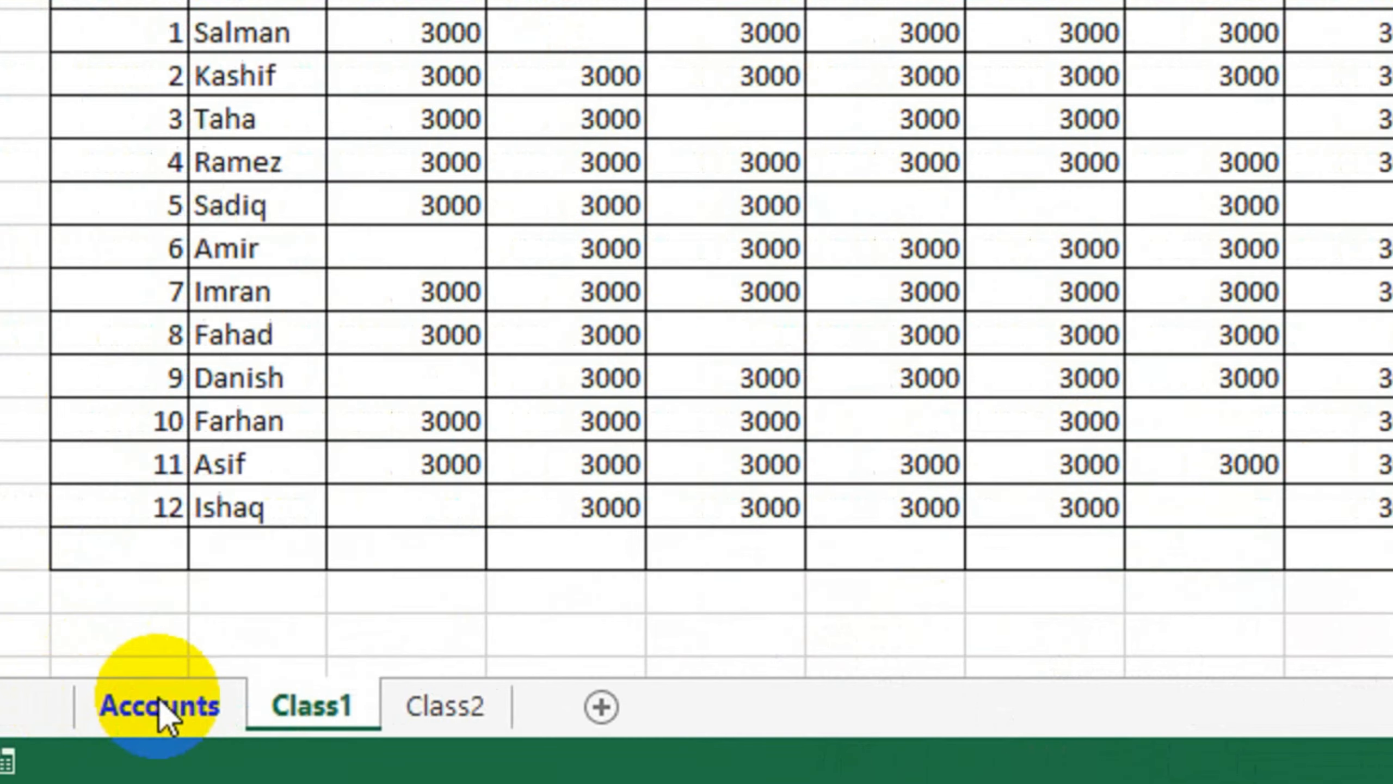
- Calculate Class 1's Total Pending on the Accounts sheet as its Total Fee minus the Class1 sheet's Total Payment sum
click(161, 707)
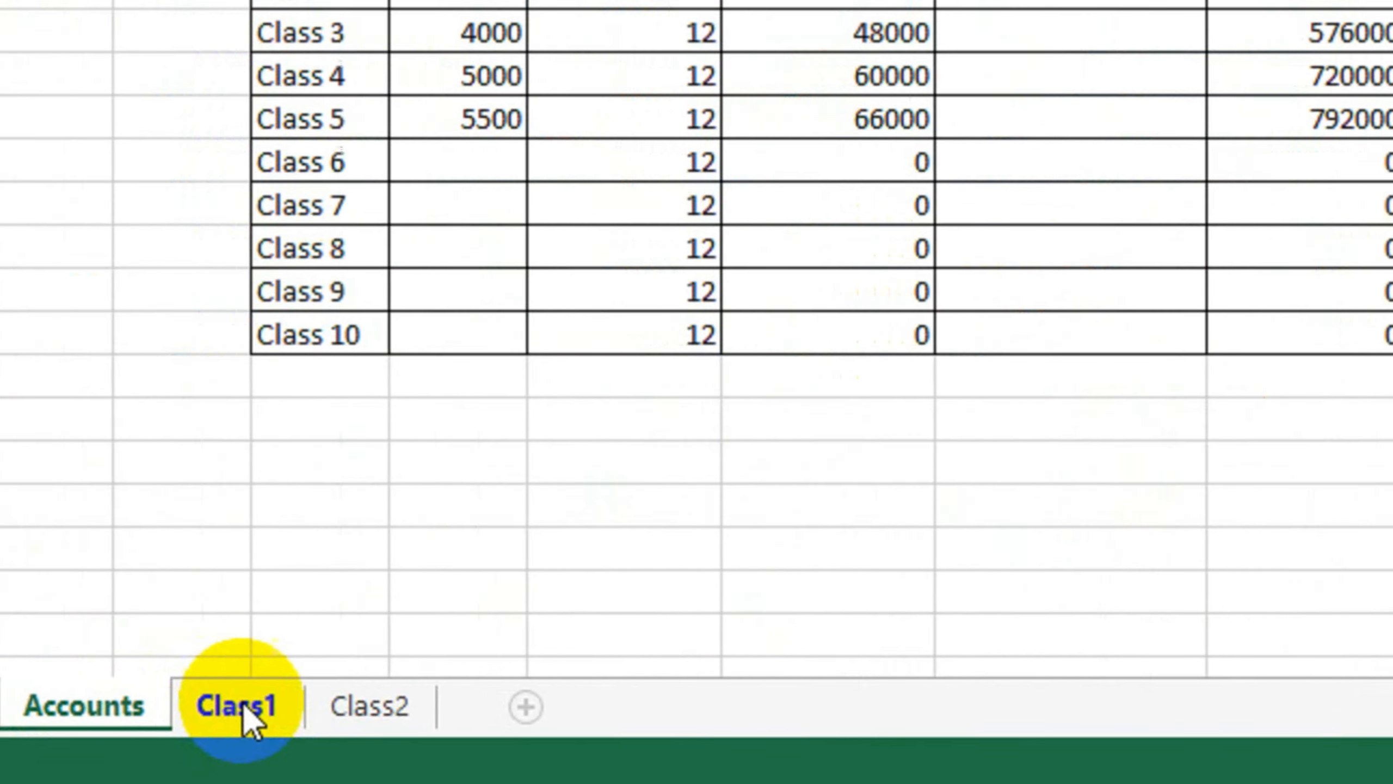
click(241, 713)
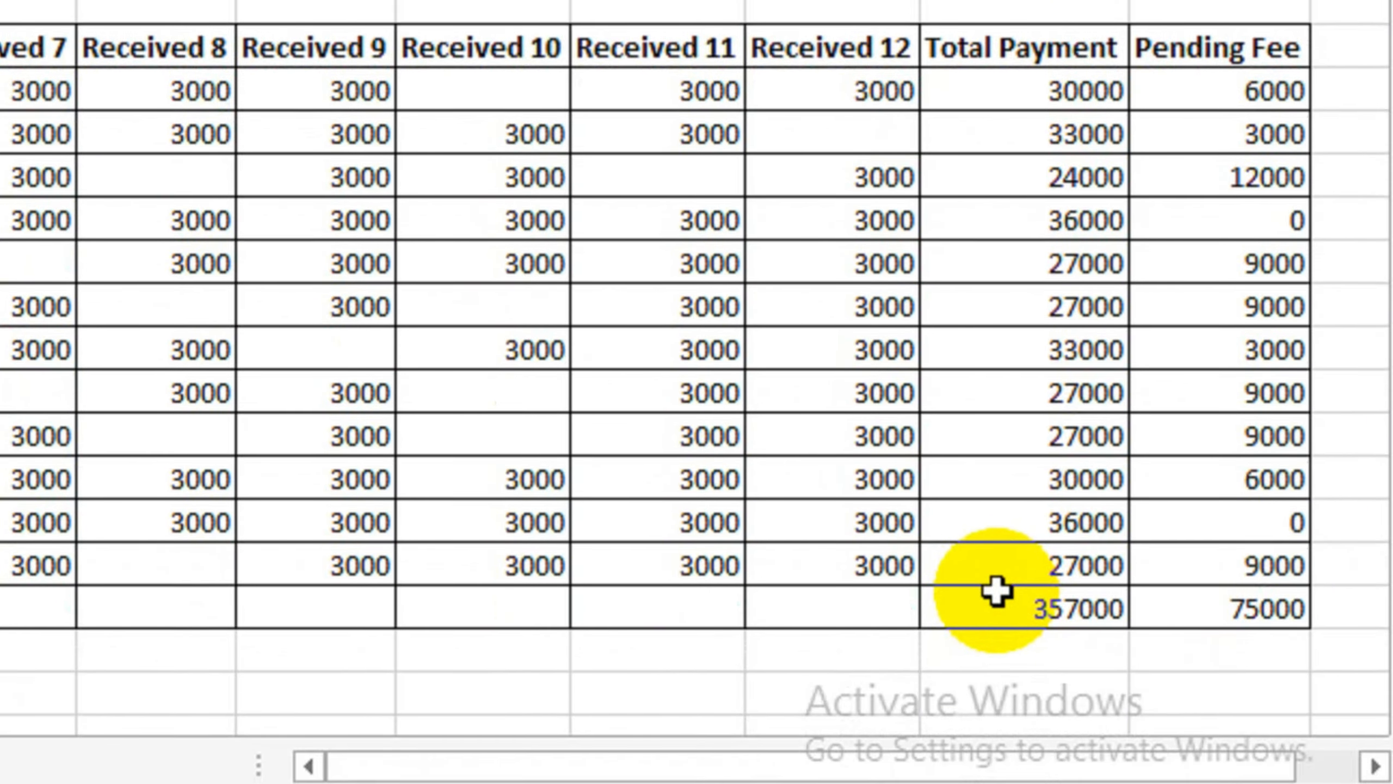
click(996, 598)
key(ctrl+c)
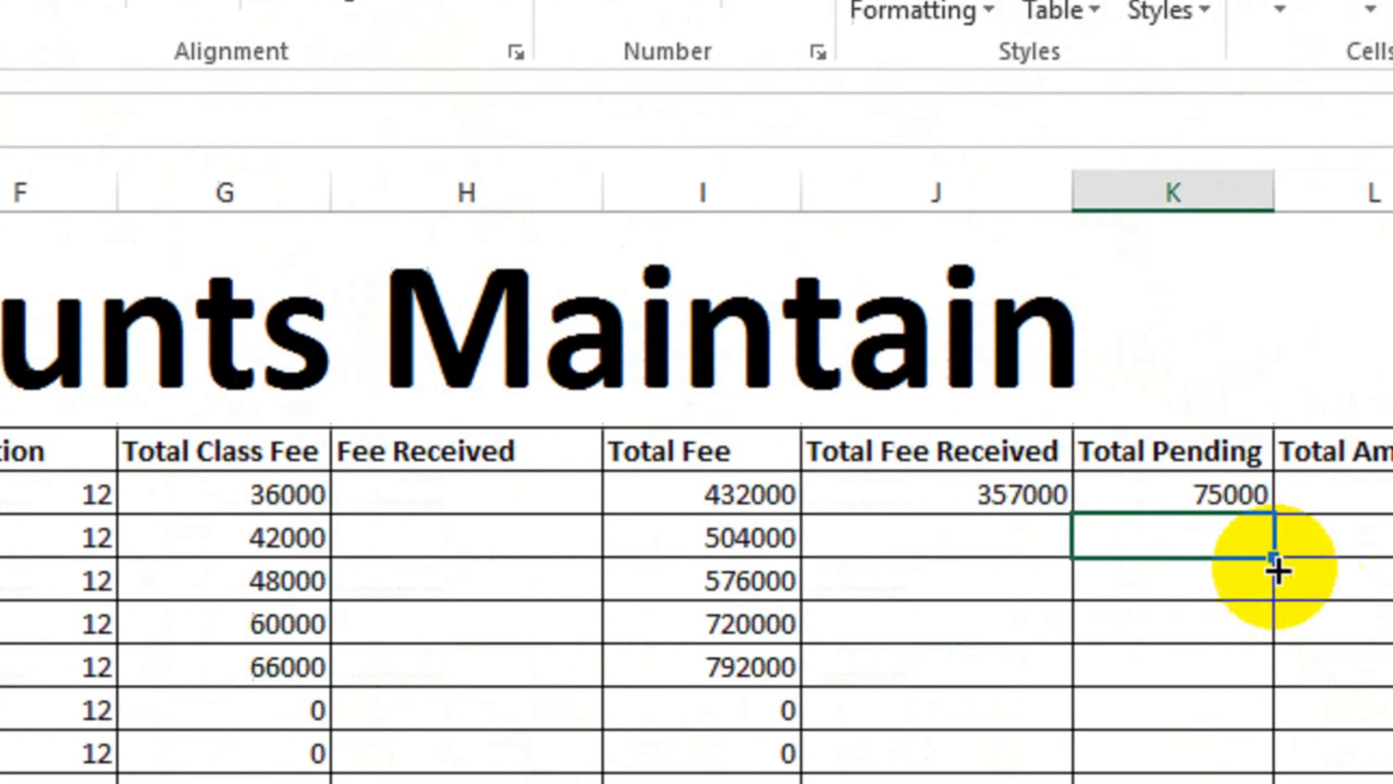
- Compare Class 1's Total Pending on the Accounts sheet with the totals on the Class1 sheet
click(1105, 504)
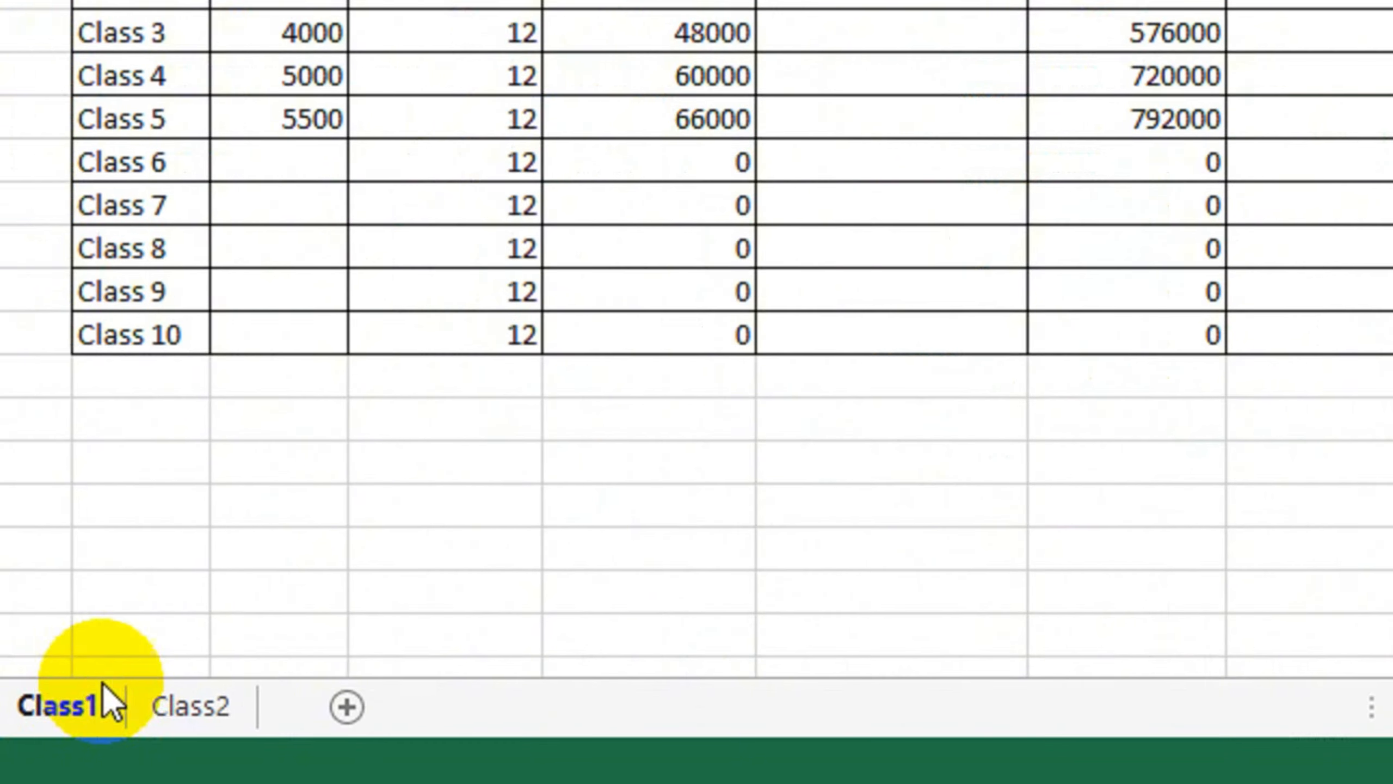
click(103, 687)
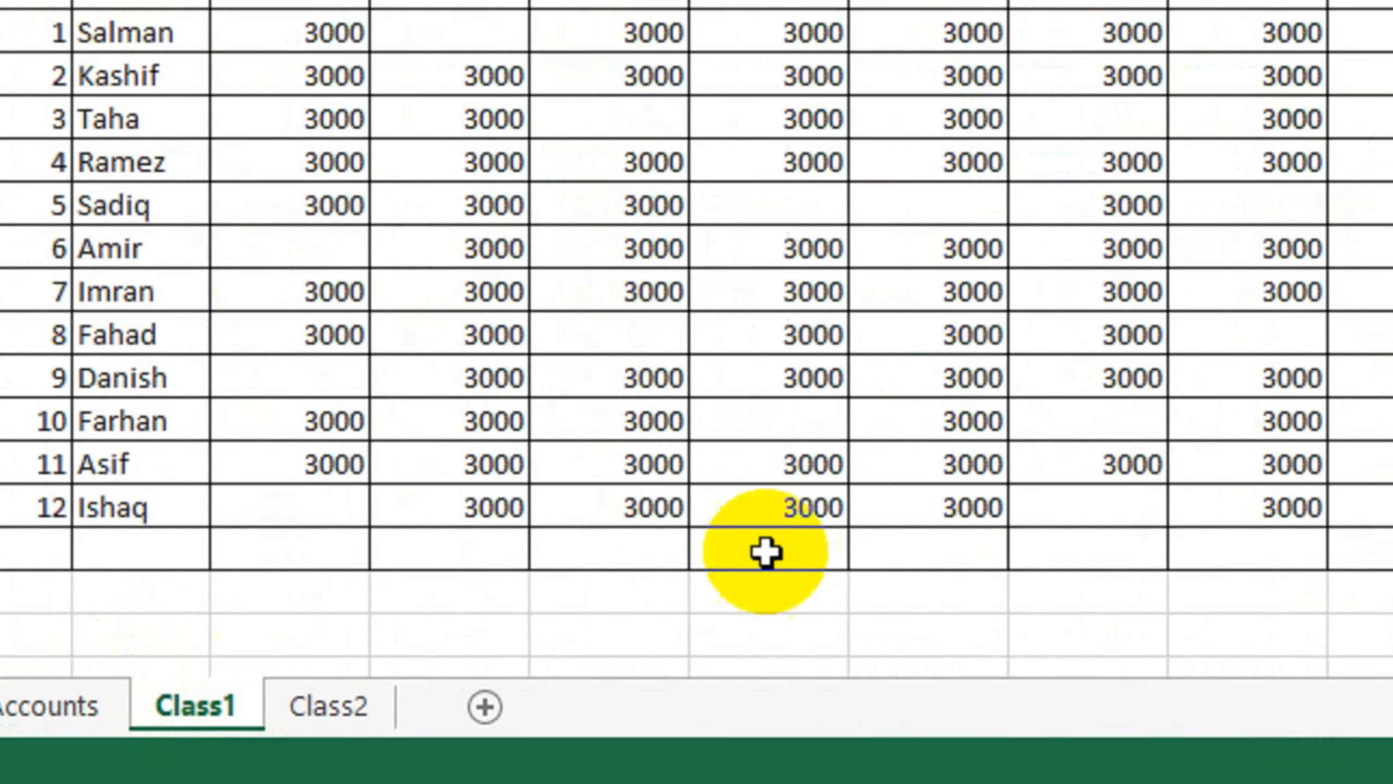
click(1181, 629)
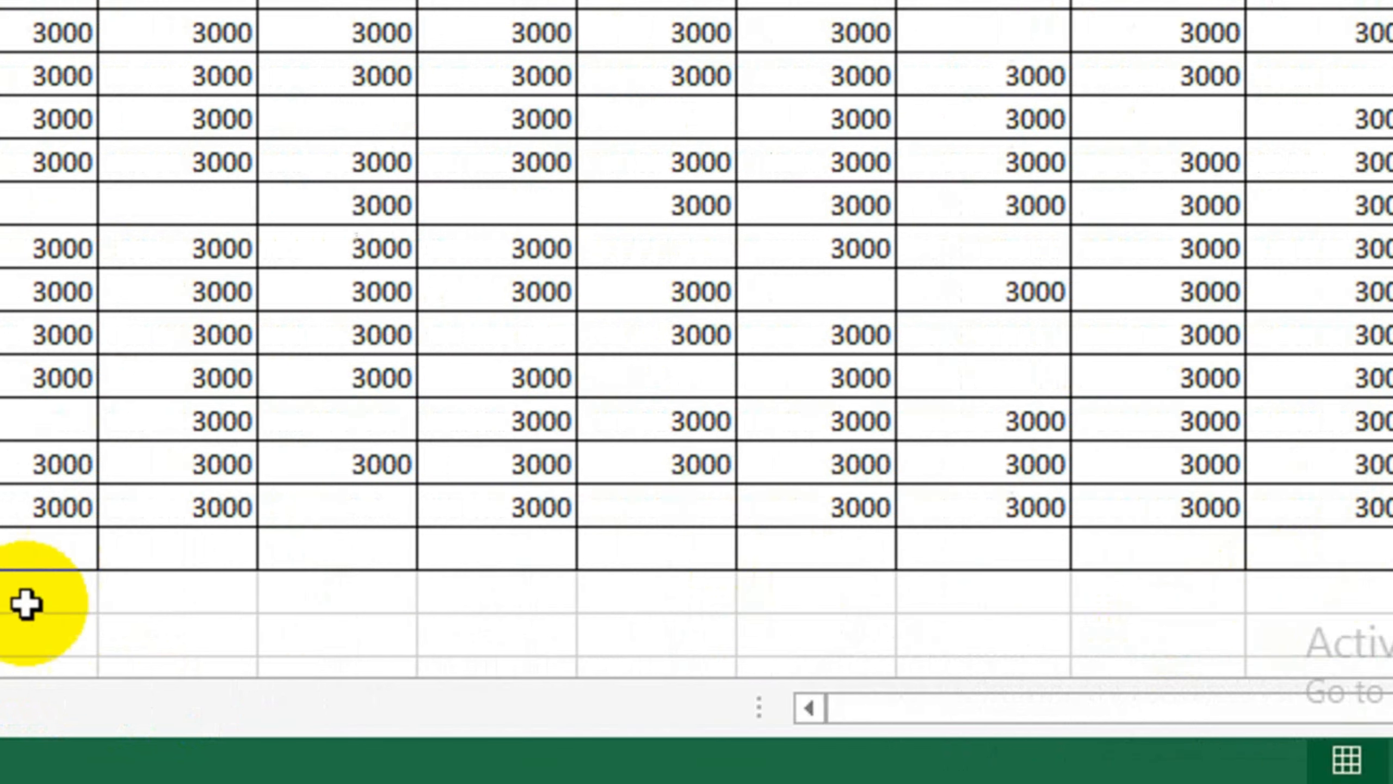
click(22, 706)
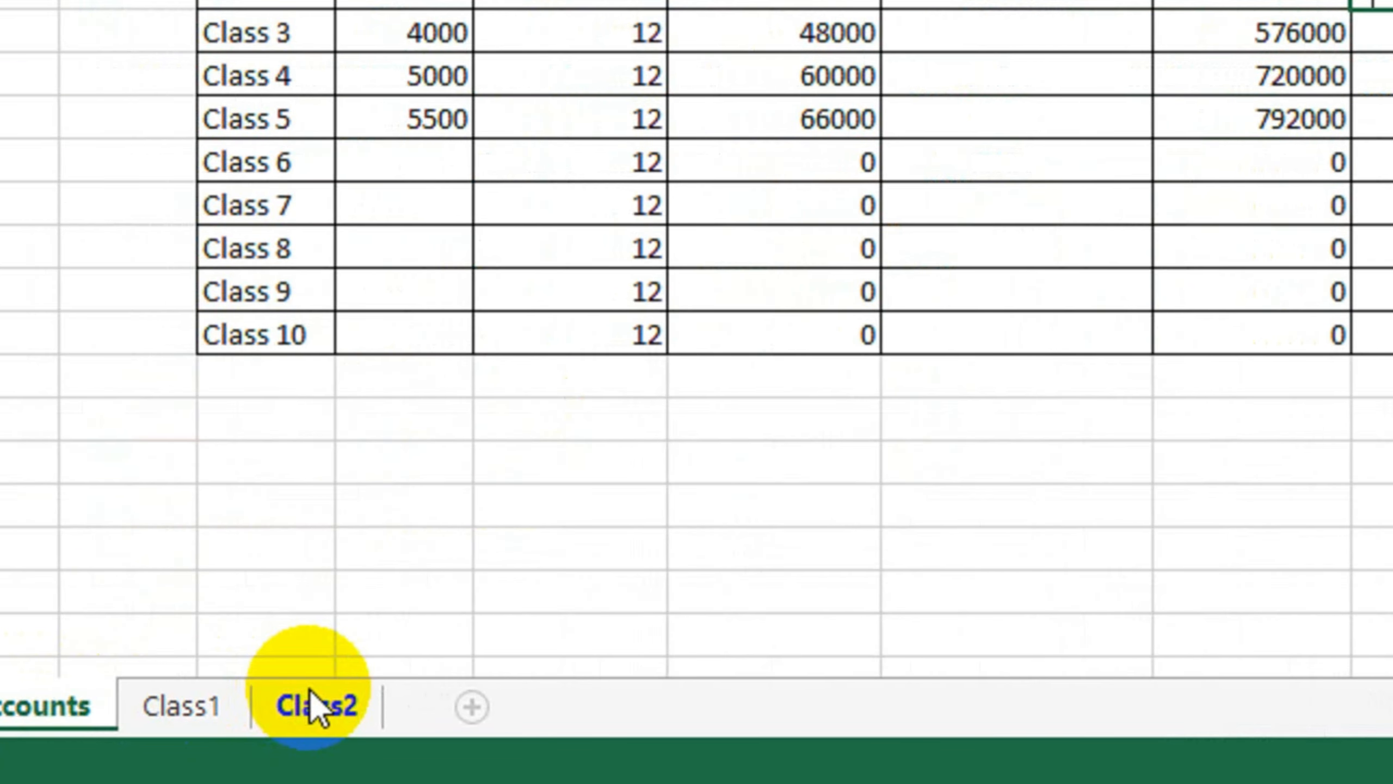
- Link Class 2's Total Fee Received on the Accounts sheet to the Total Payment sum on the Class2 sheet
click(311, 704)
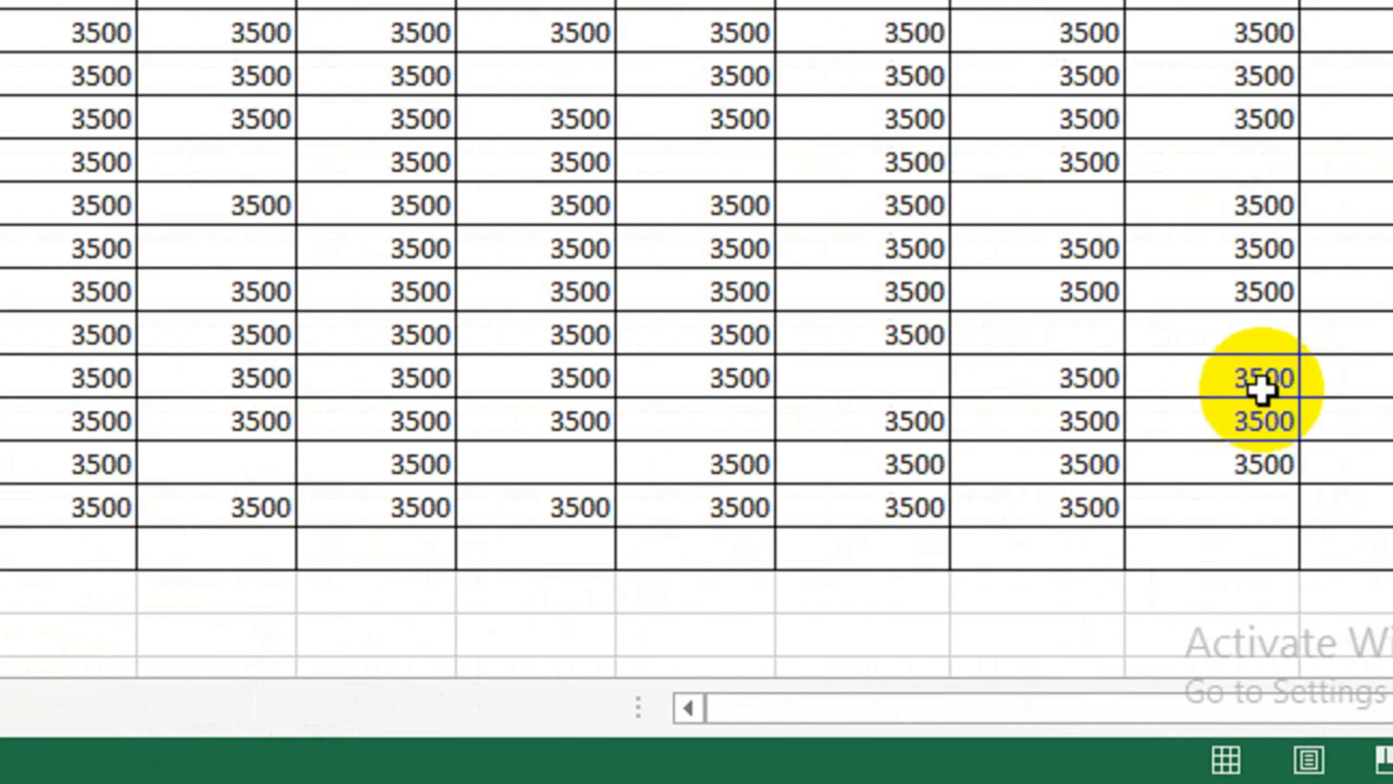
click(1065, 561)
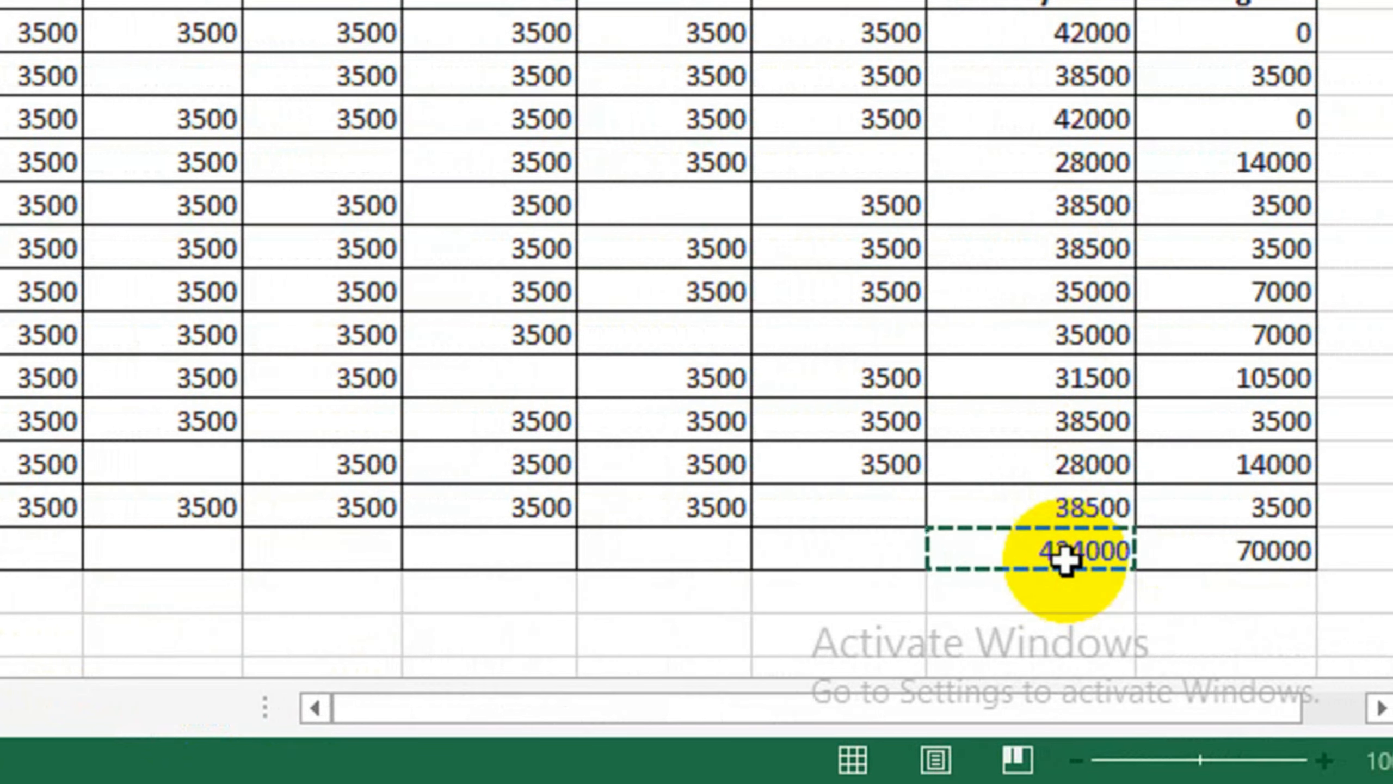
key(Return)
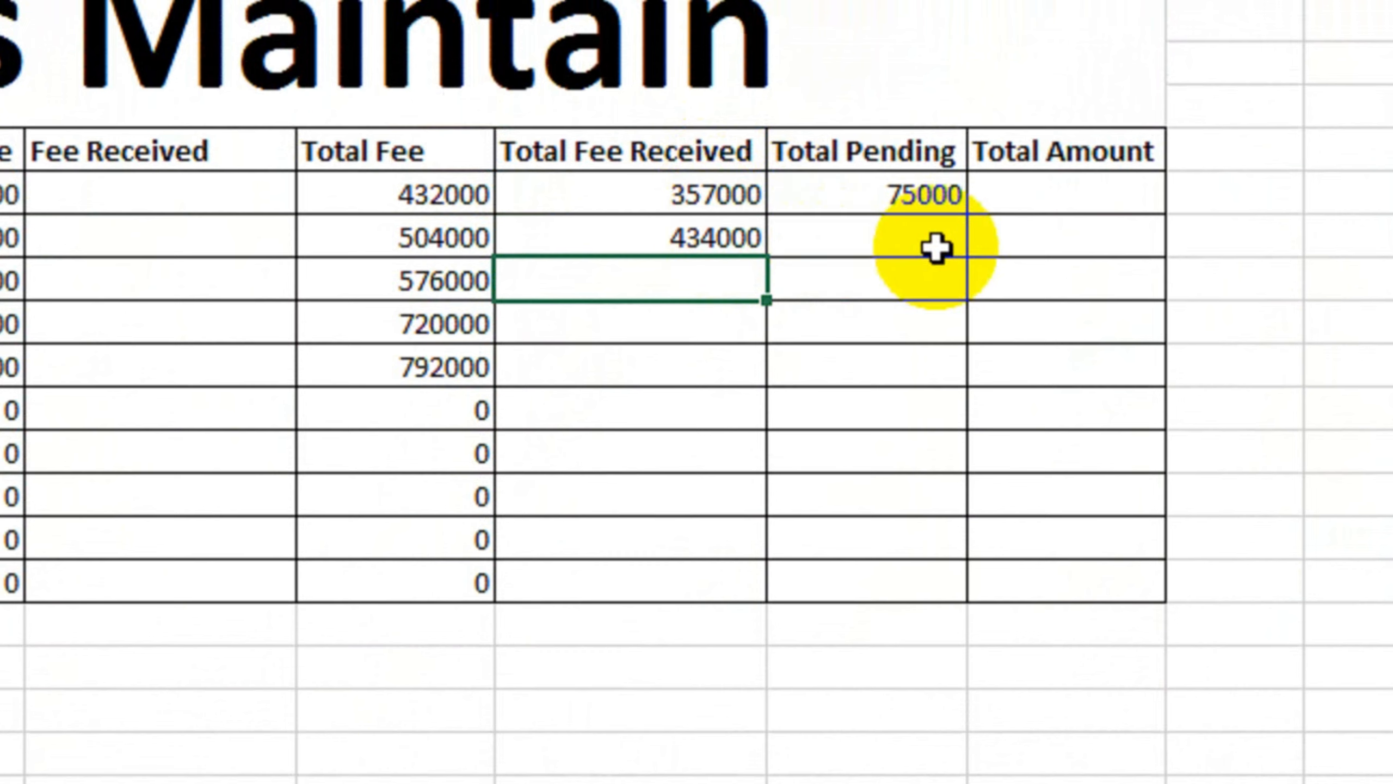
- Calculate Class 2's Total Pending on the Accounts sheet as its Total Fee minus the Class2 sheet's Total Payment sum
text(=)
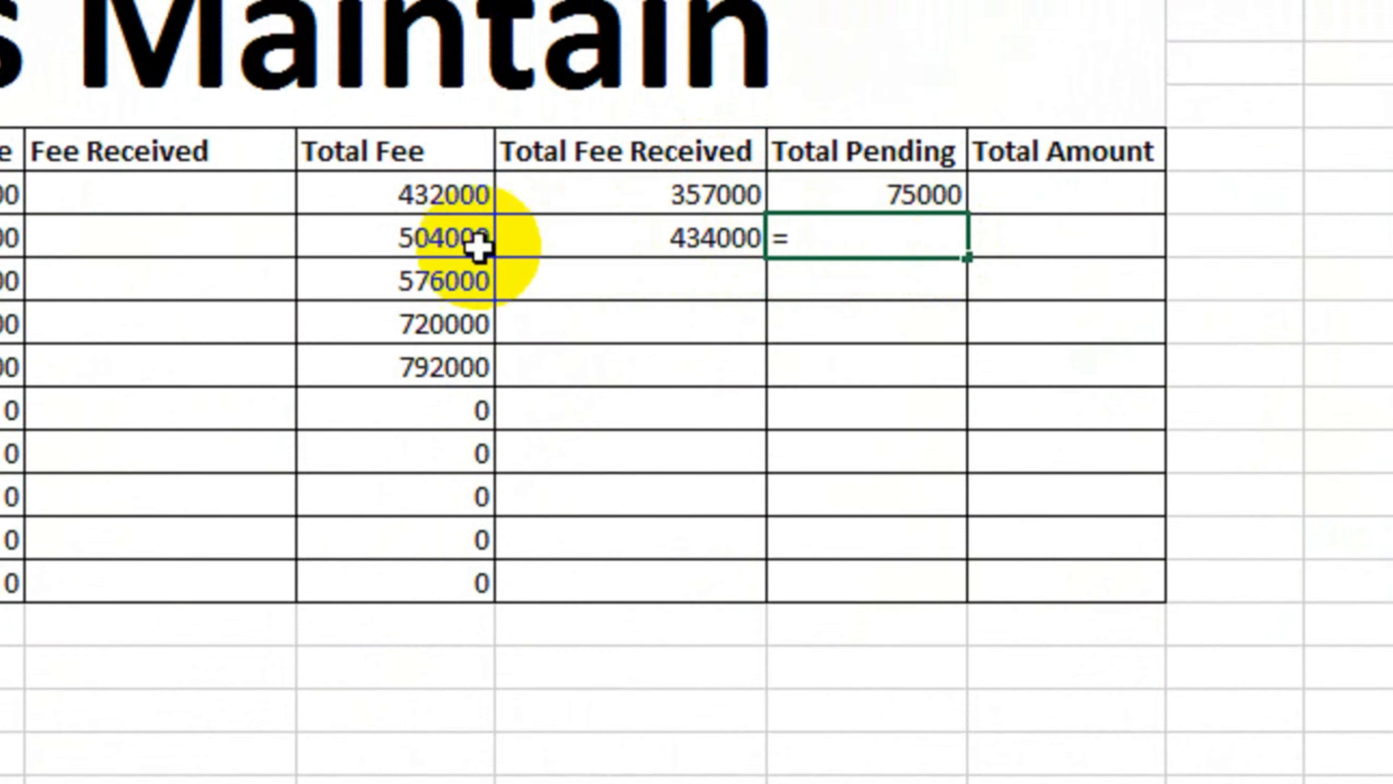
click(455, 242)
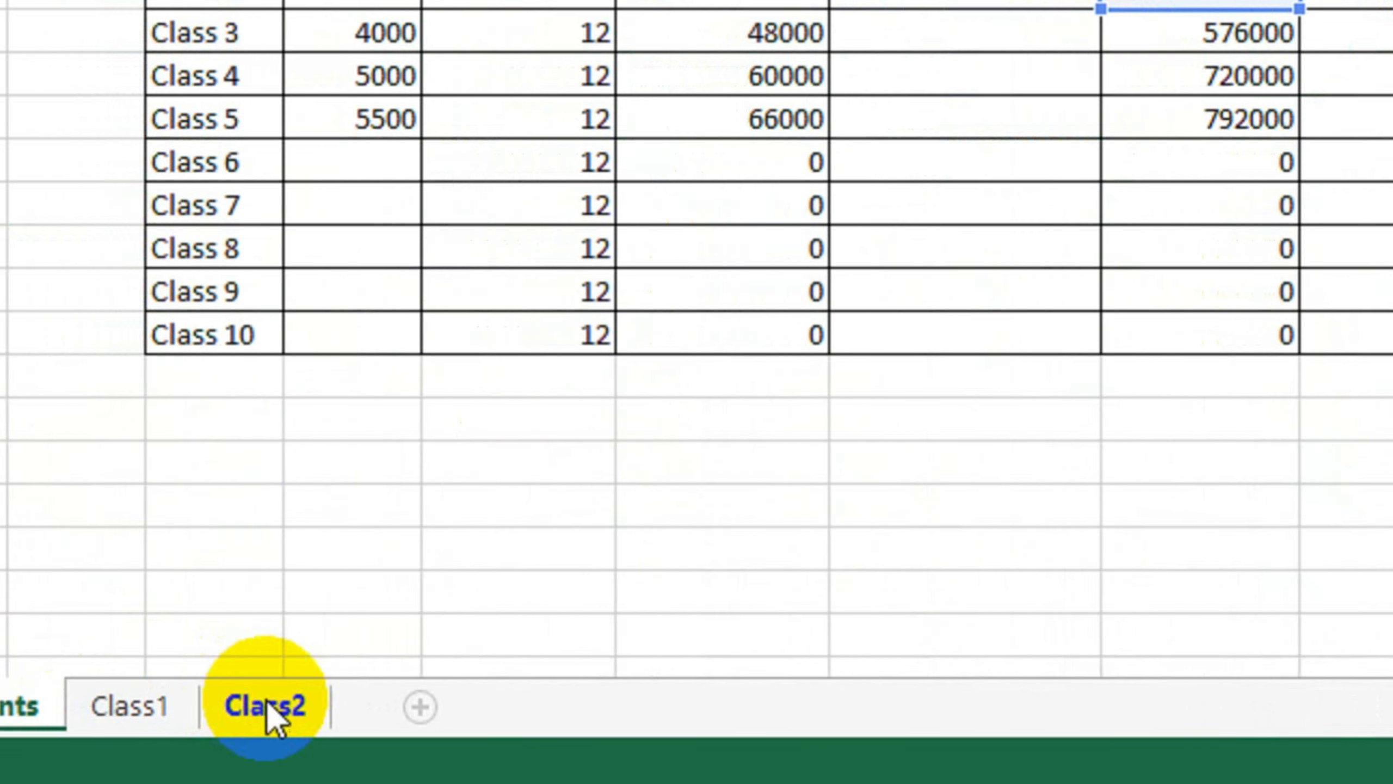
click(268, 708)
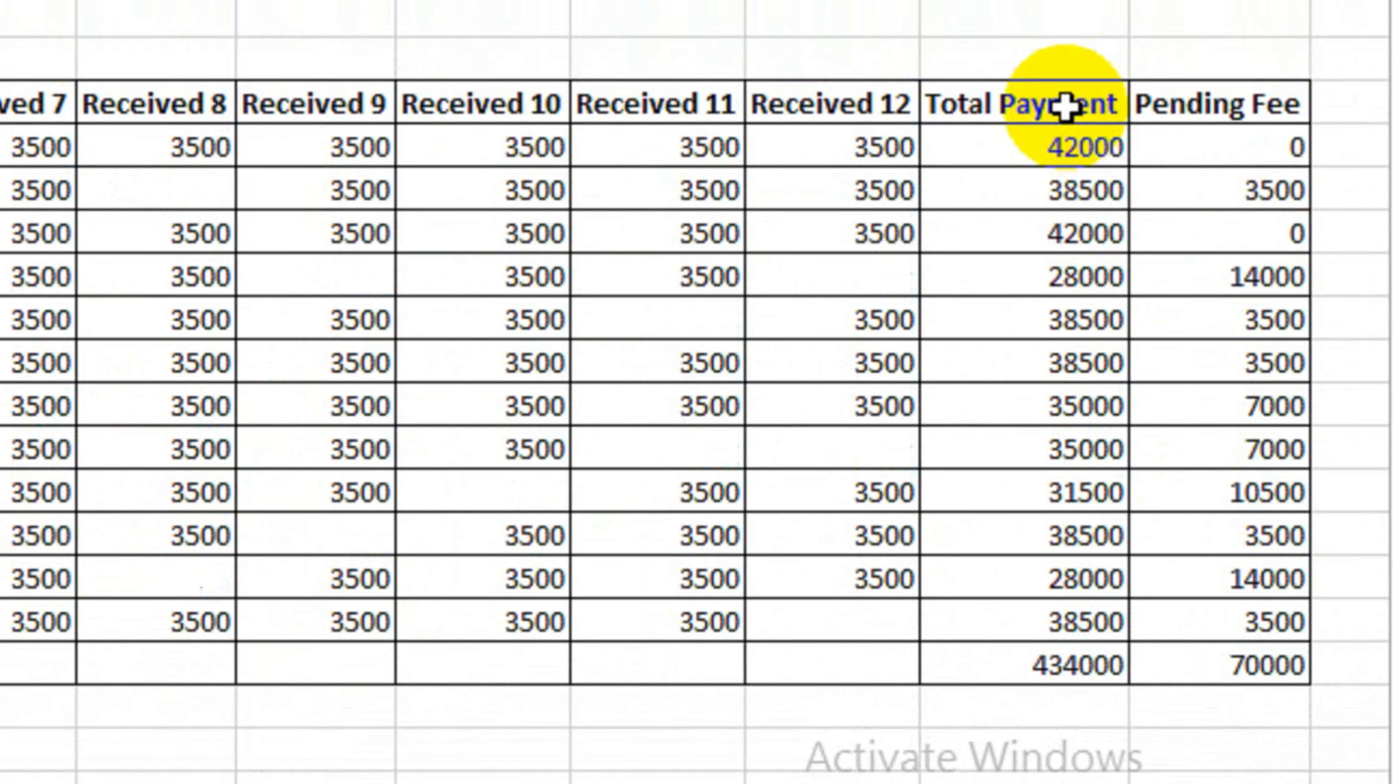
click(1078, 664)
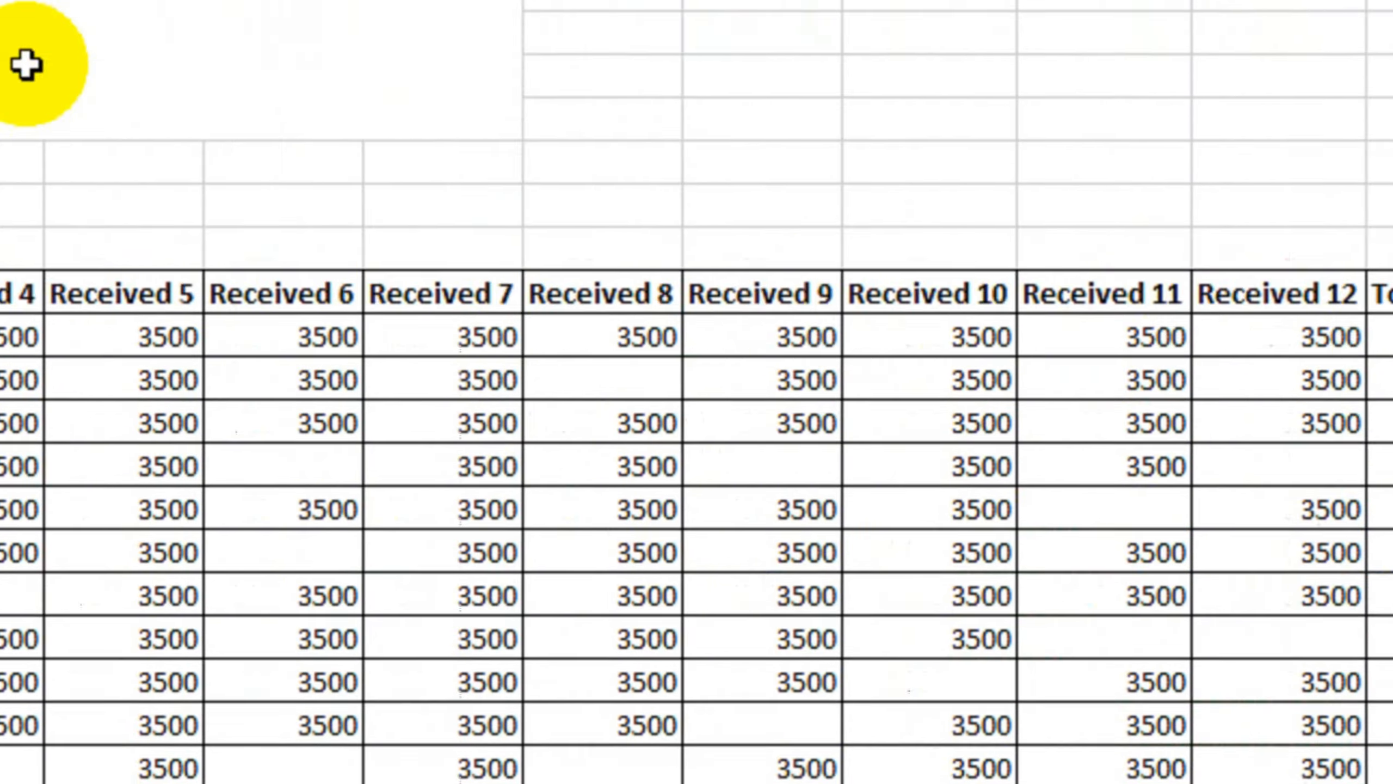
key(Return)
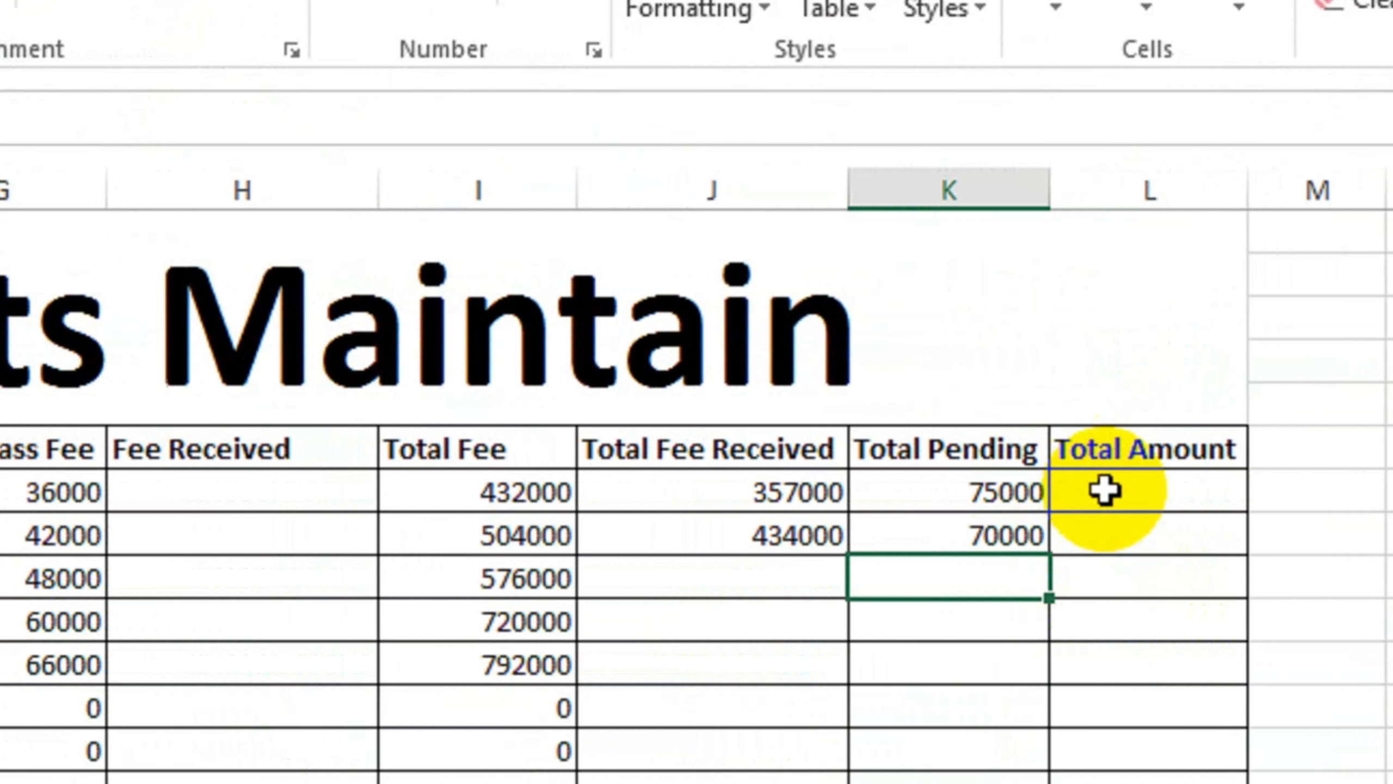
- Calculate Class 1's Total Amount with =J7+K7 and fill the formula down to Class 2
click(1104, 490)
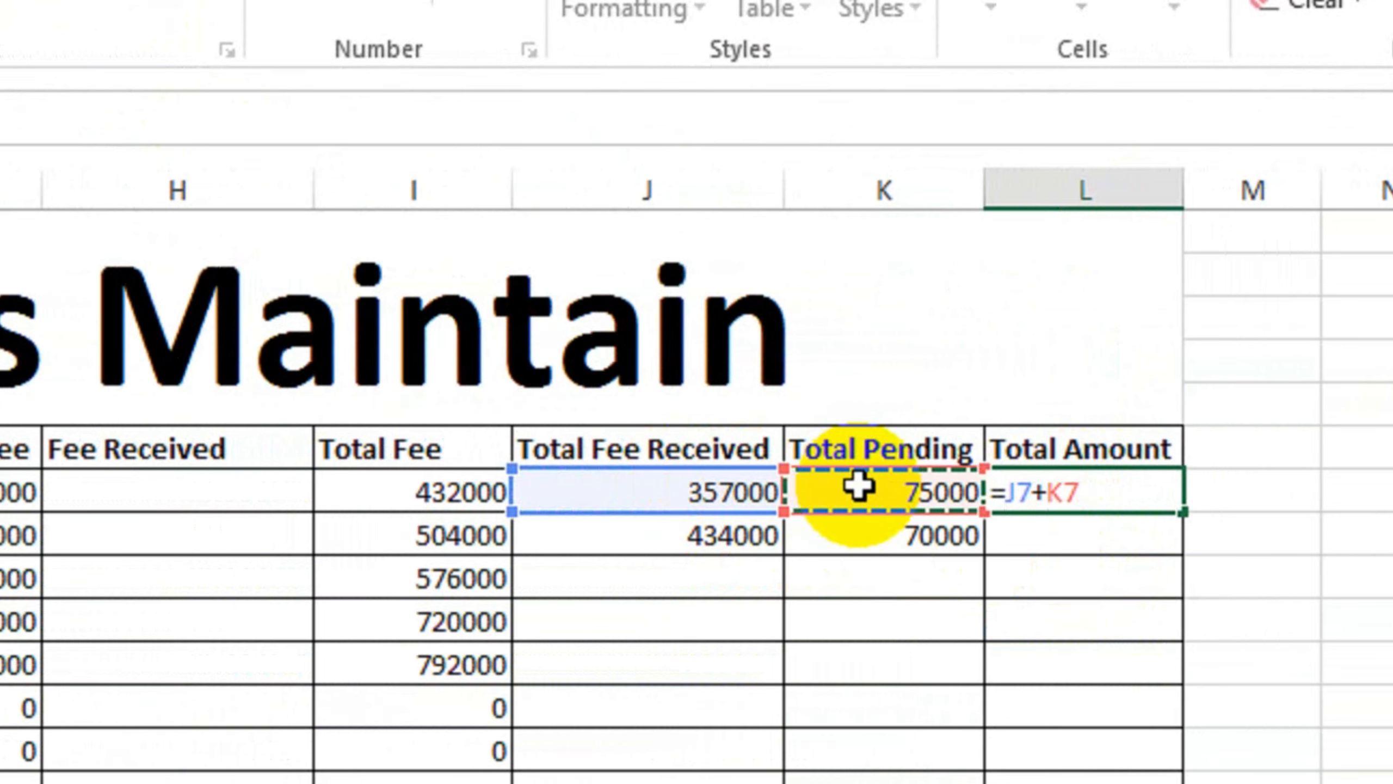
key(Return)
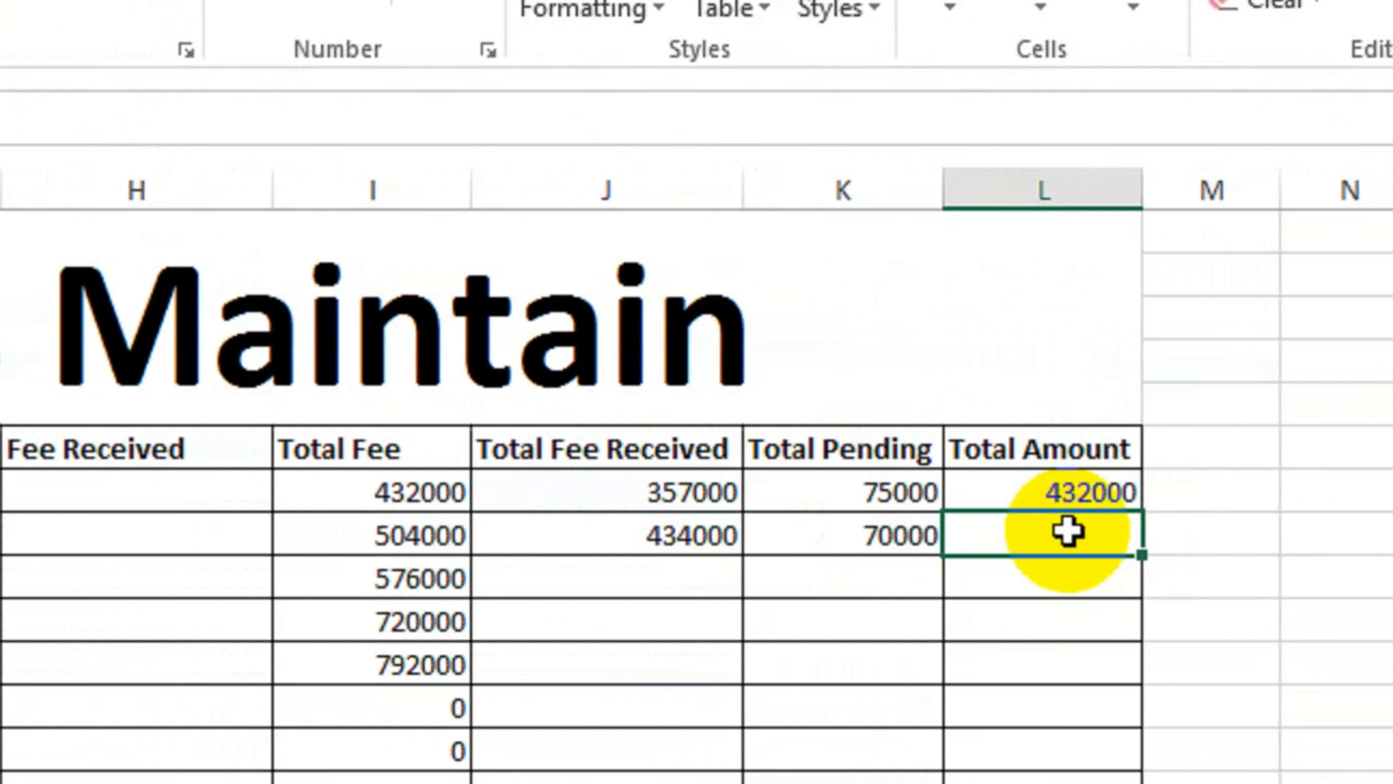
click(1048, 498)
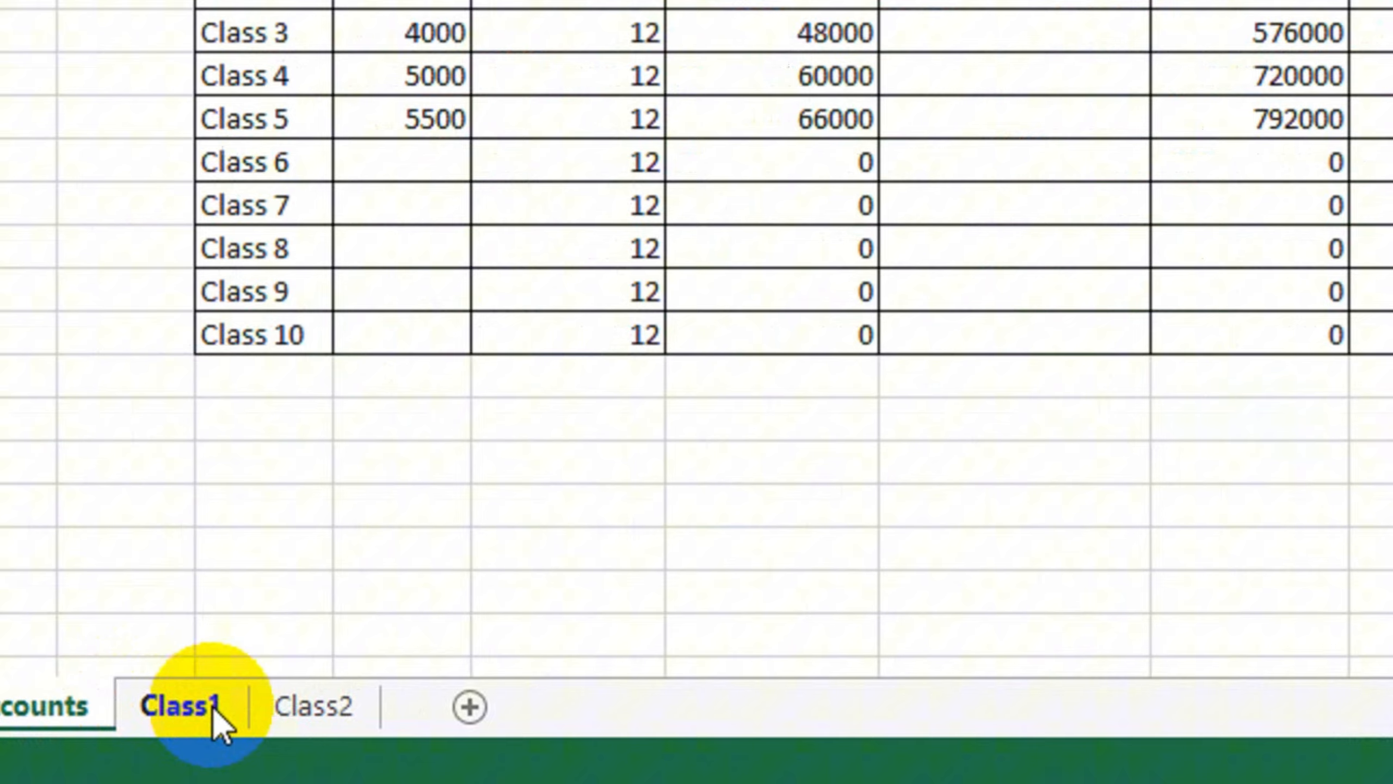
click(212, 708)
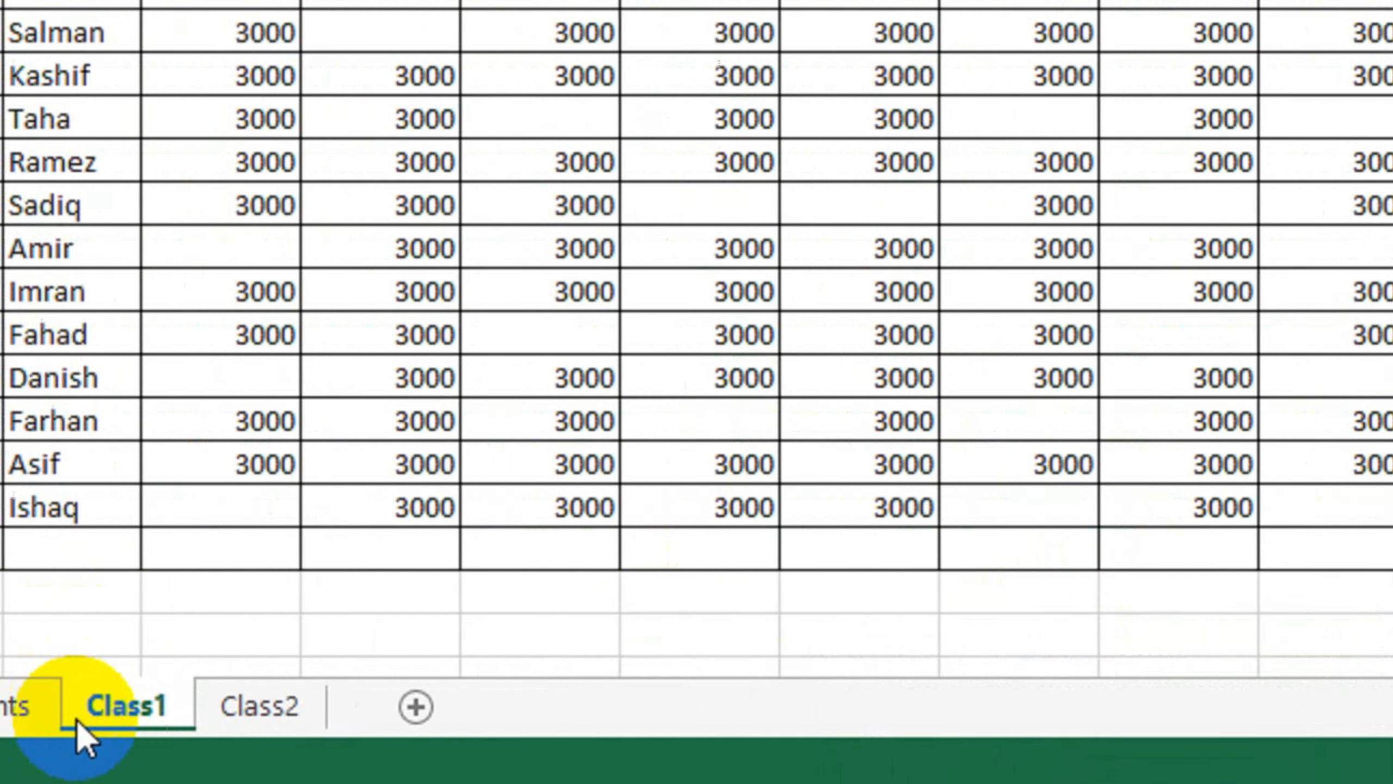
click(10, 706)
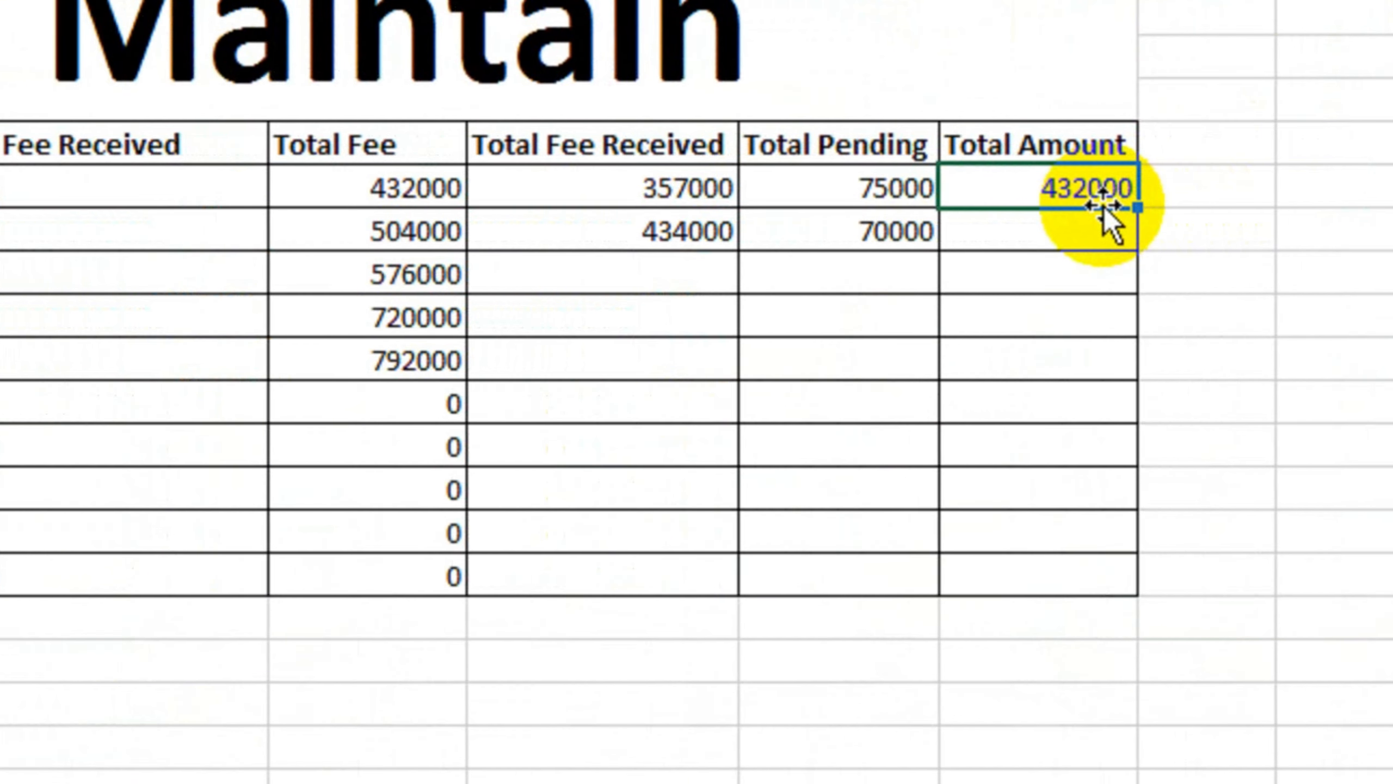
drag(1232, 208, 1236, 253)
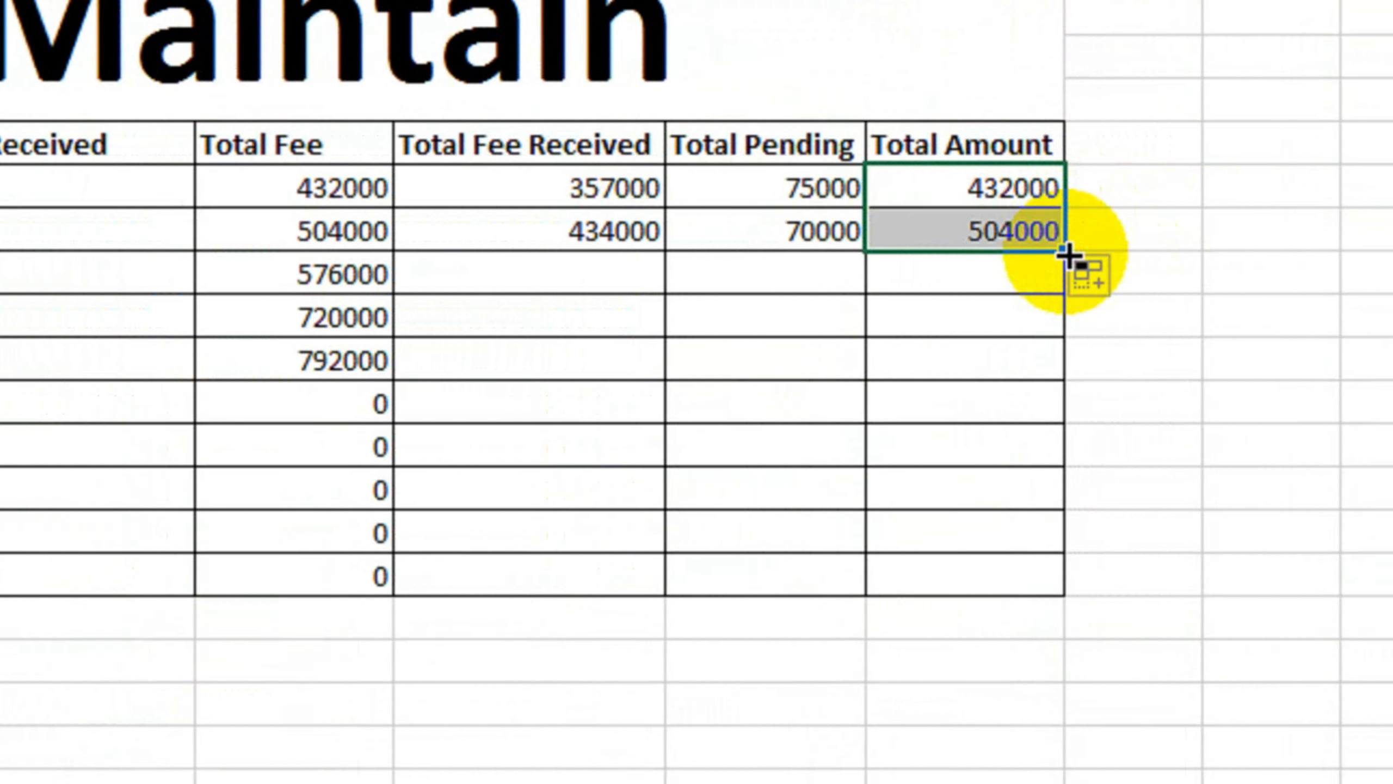
drag(1068, 253, 1031, 487)
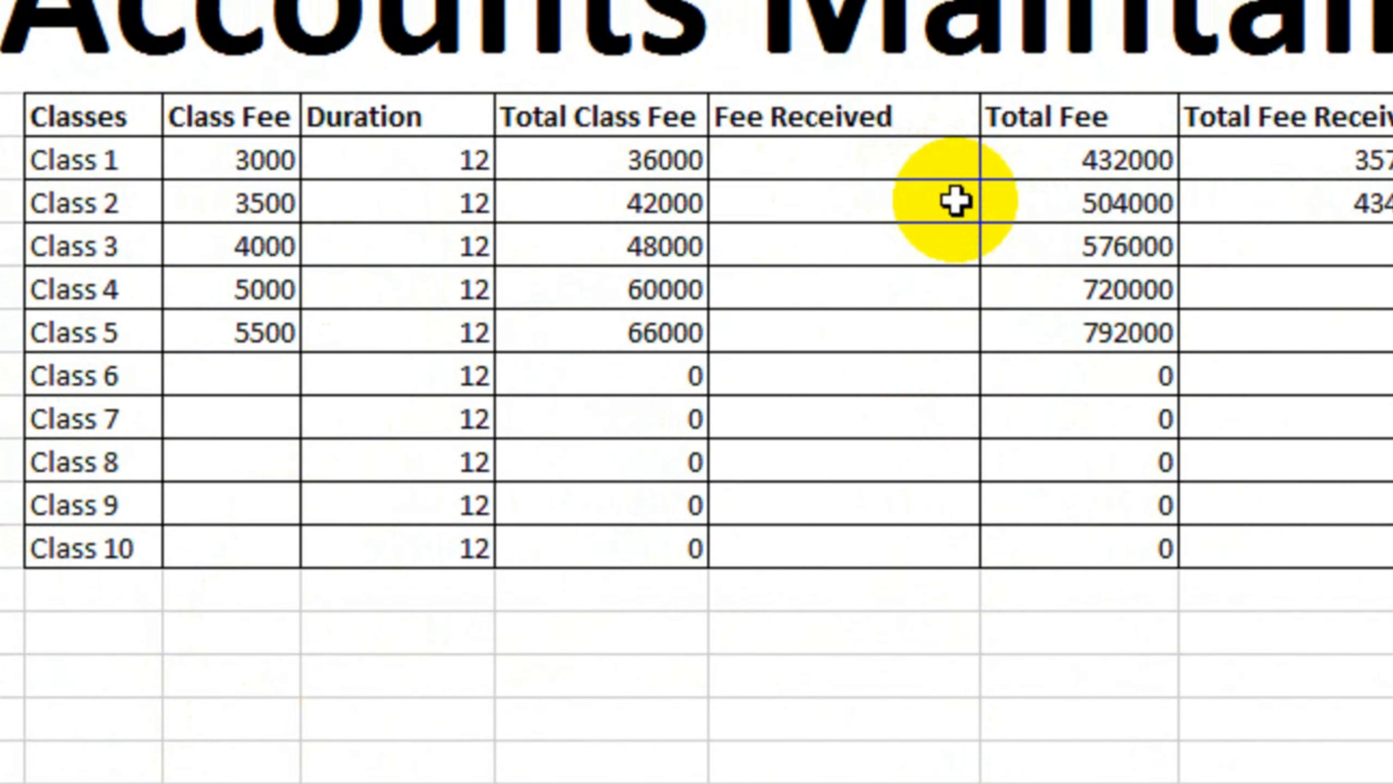
- Enter "View Details" under Fee Received for Class 1 and copy it down to Class 2
click(899, 167)
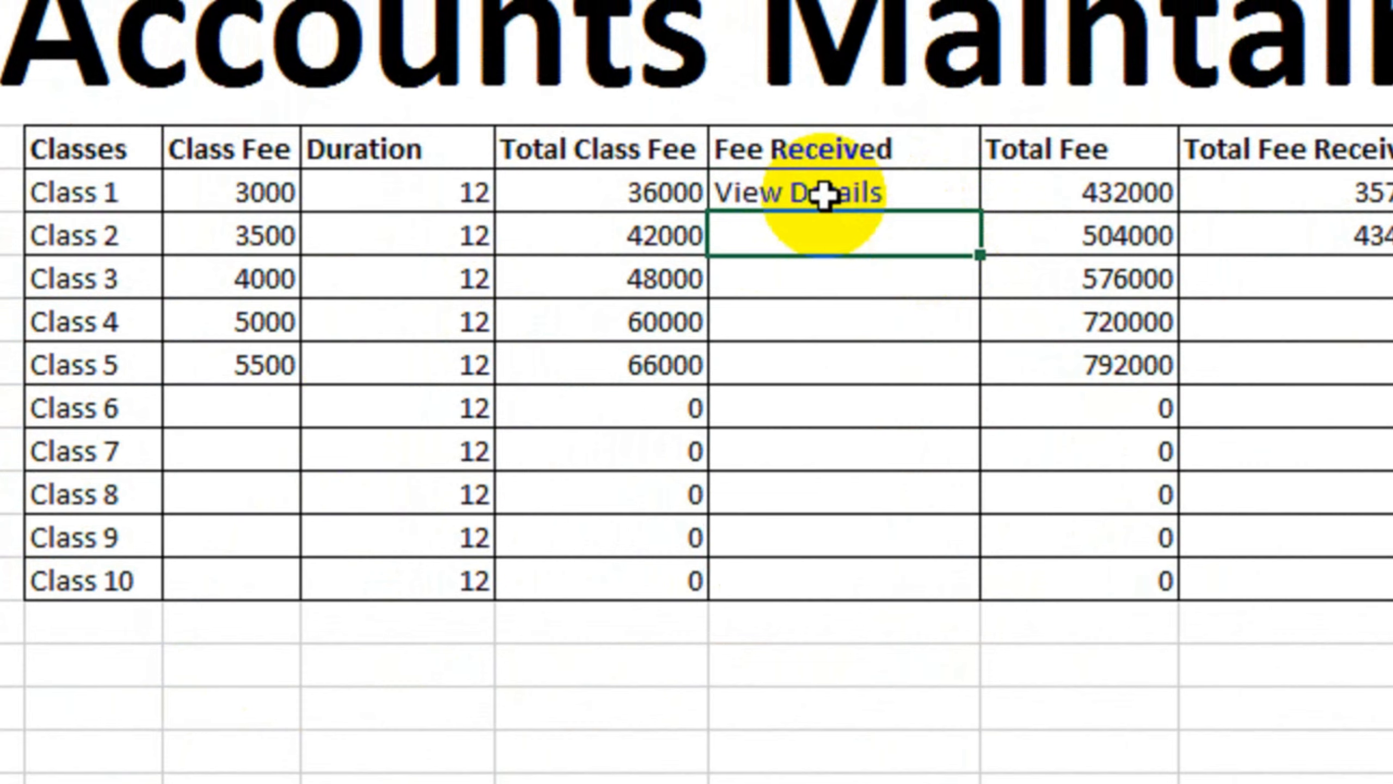
click(825, 188)
drag(974, 220, 965, 259)
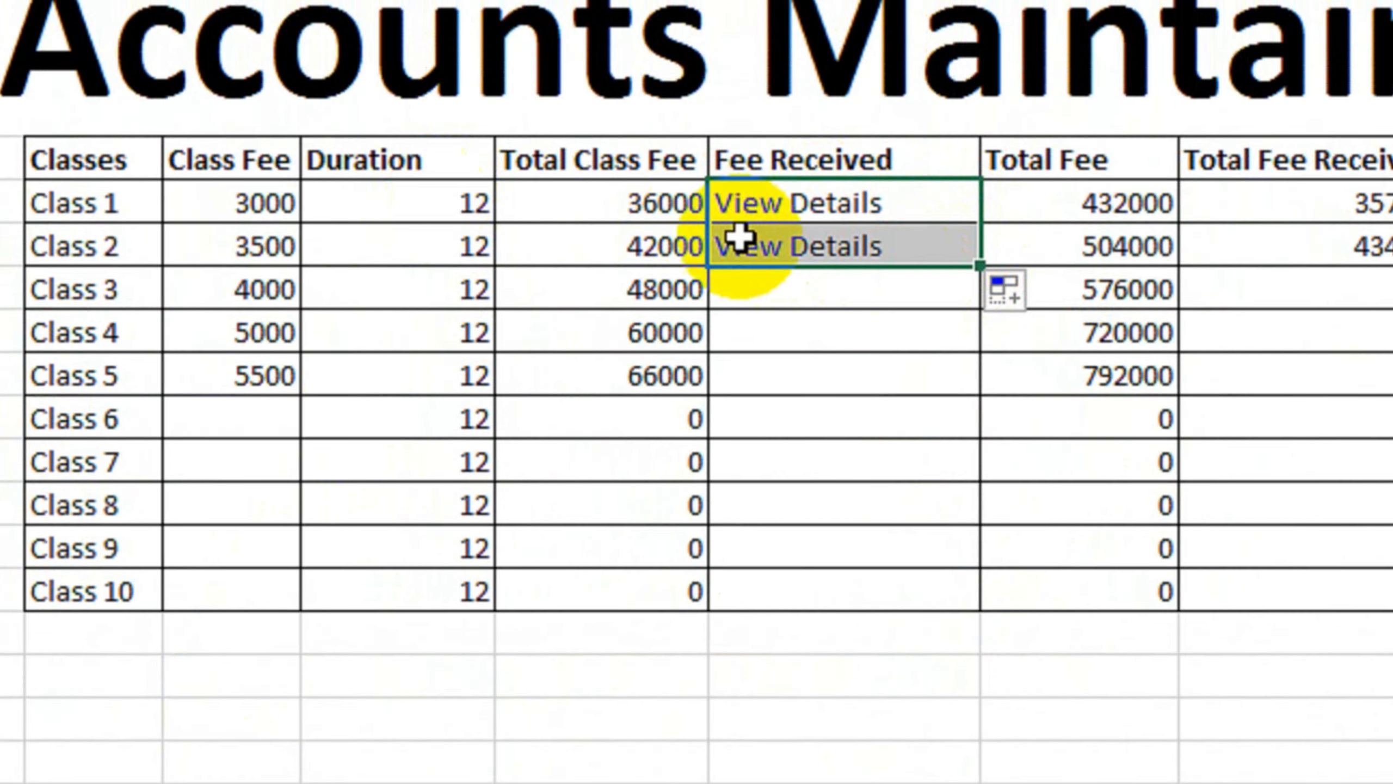
click(883, 343)
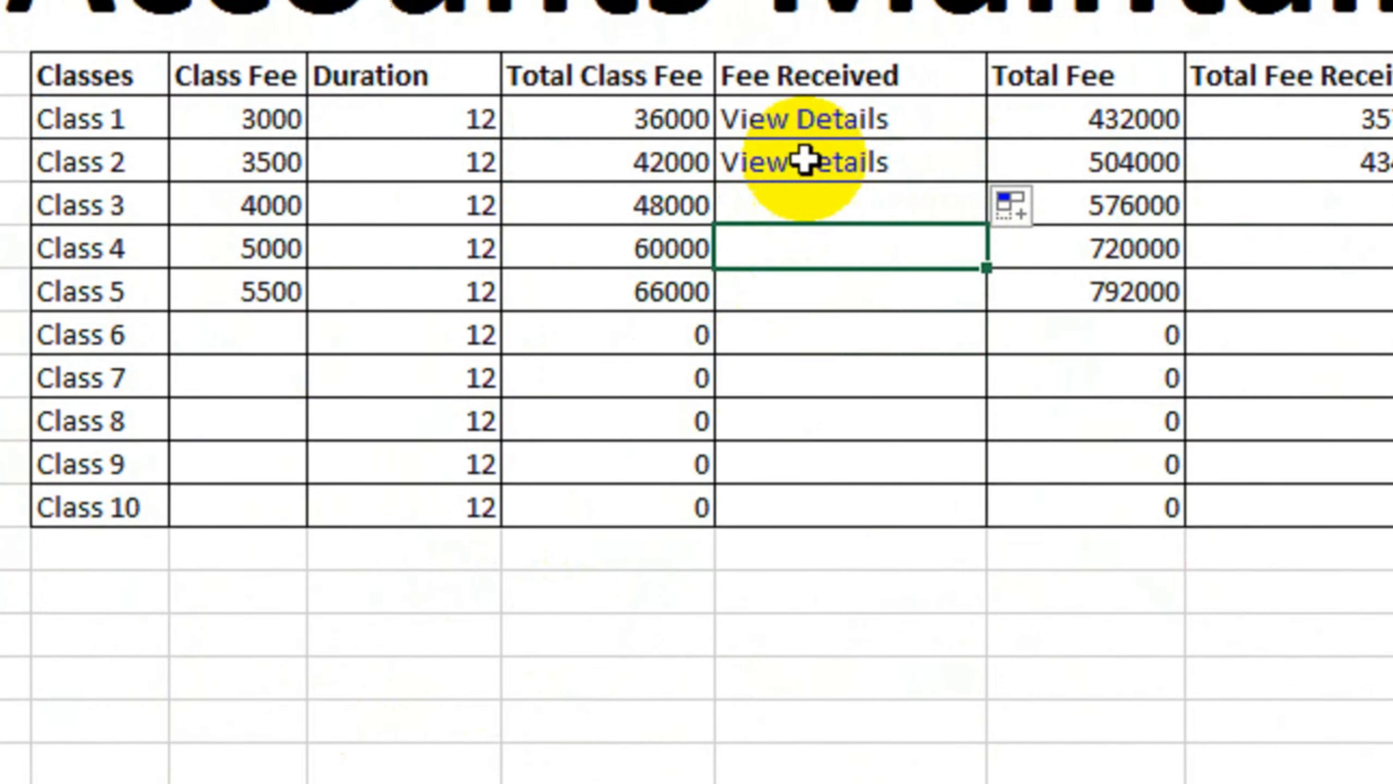
- Hyperlink Class 1's View Details text to cell A1 of the Class1 sheet in this document
click(840, 199)
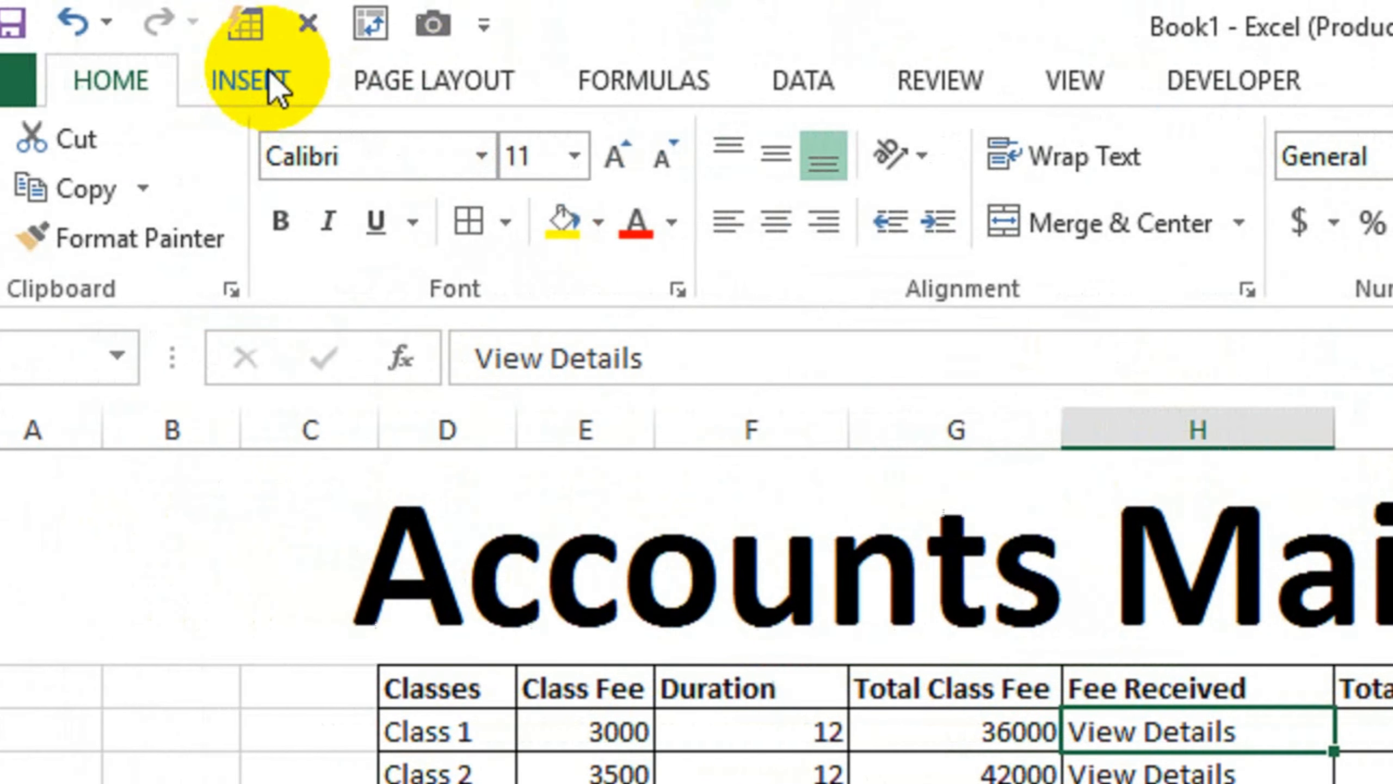
click(144, 82)
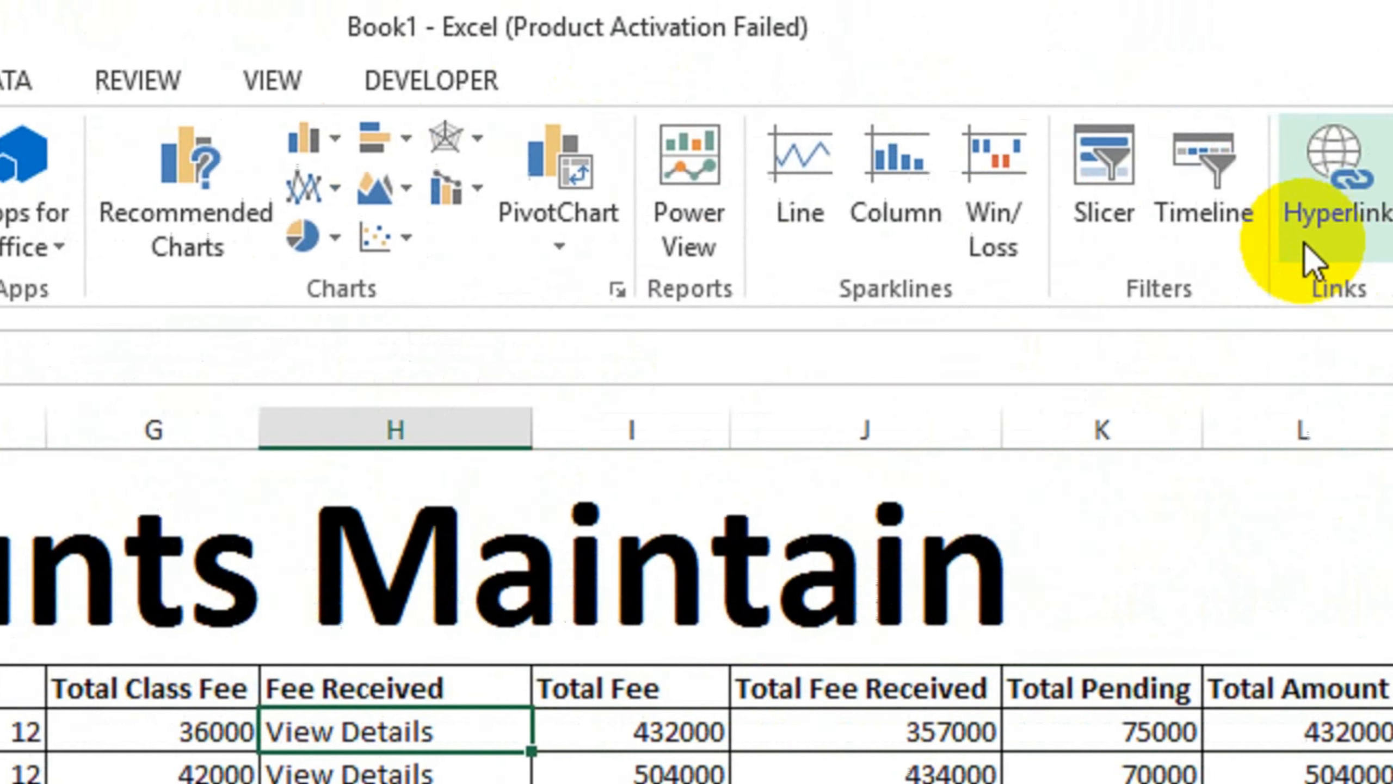
click(1069, 211)
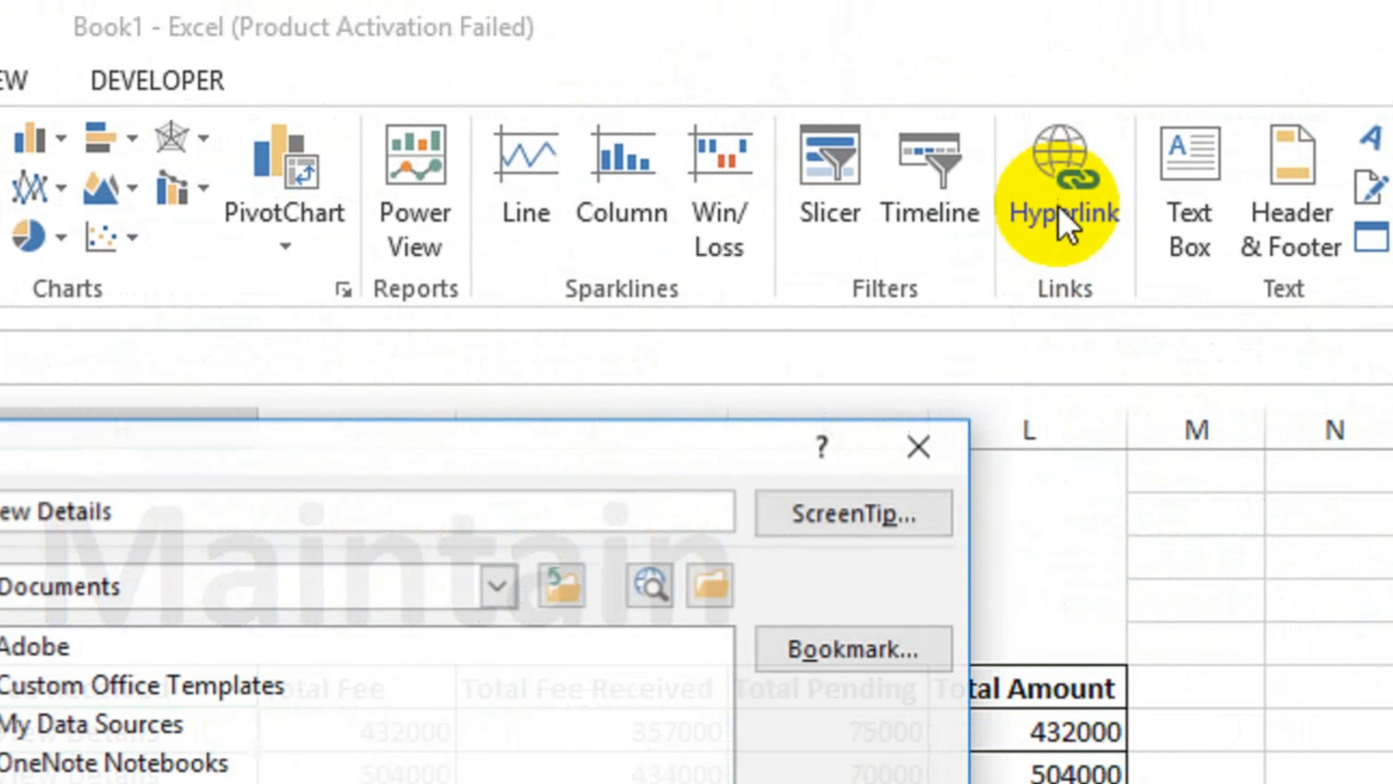
drag(389, 459, 666, 477)
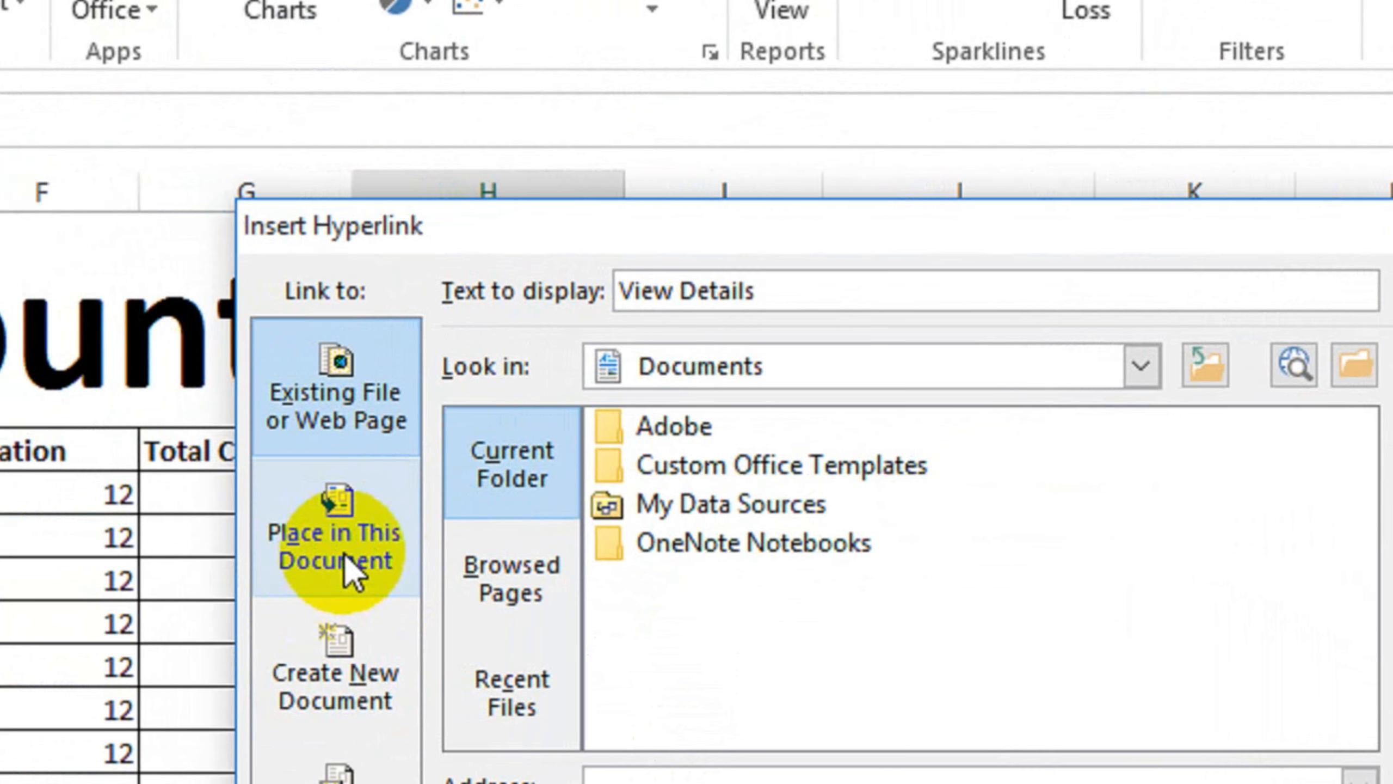
click(343, 553)
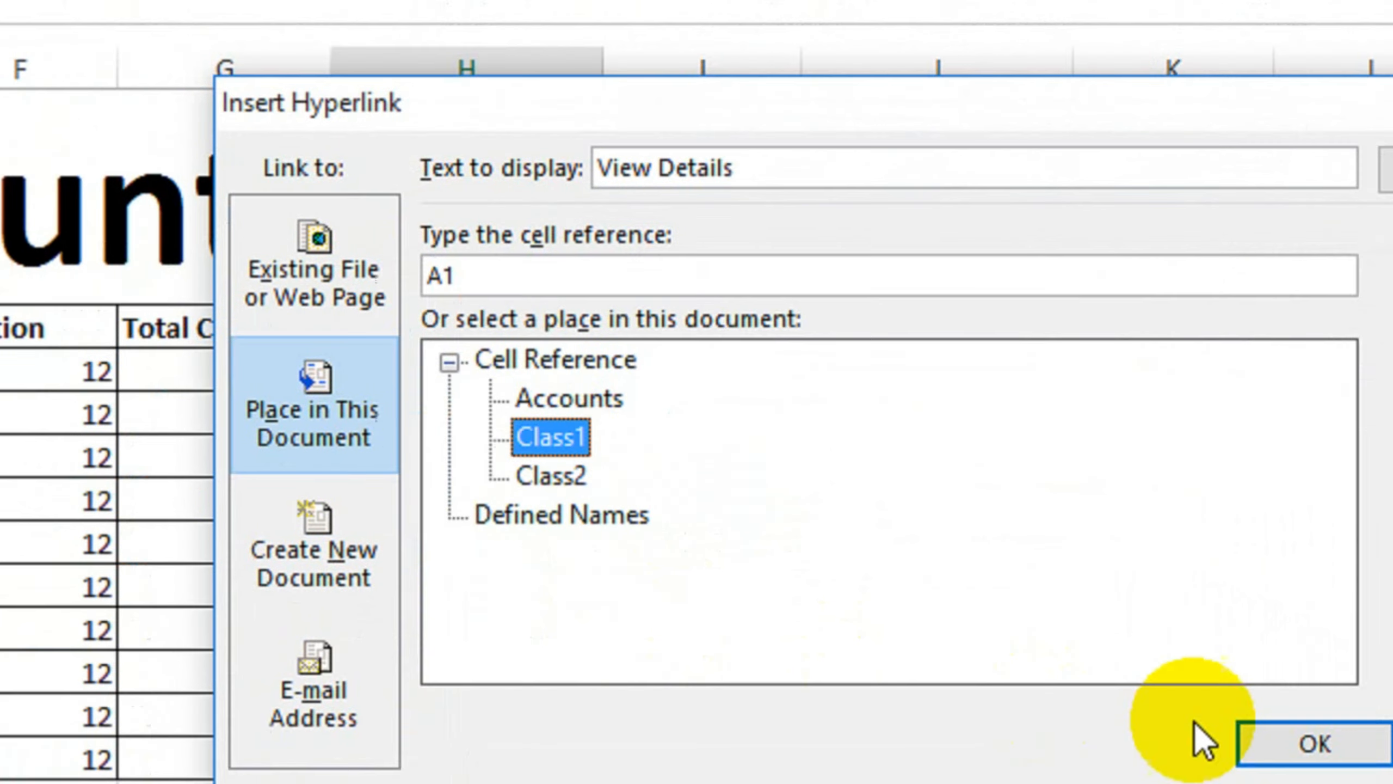
click(1295, 740)
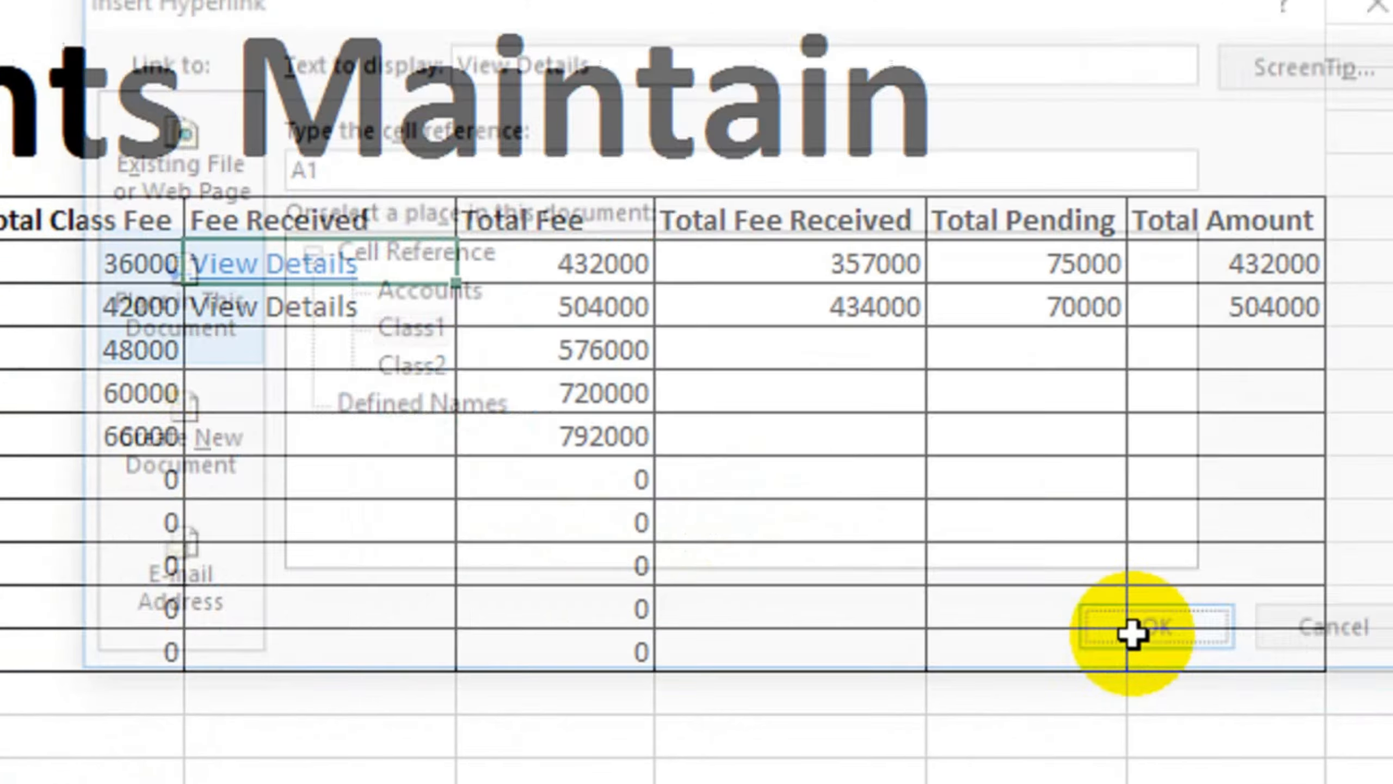
- Hyperlink Class 2's View Details text to cell A1 of the Class2 sheet in this document
click(365, 289)
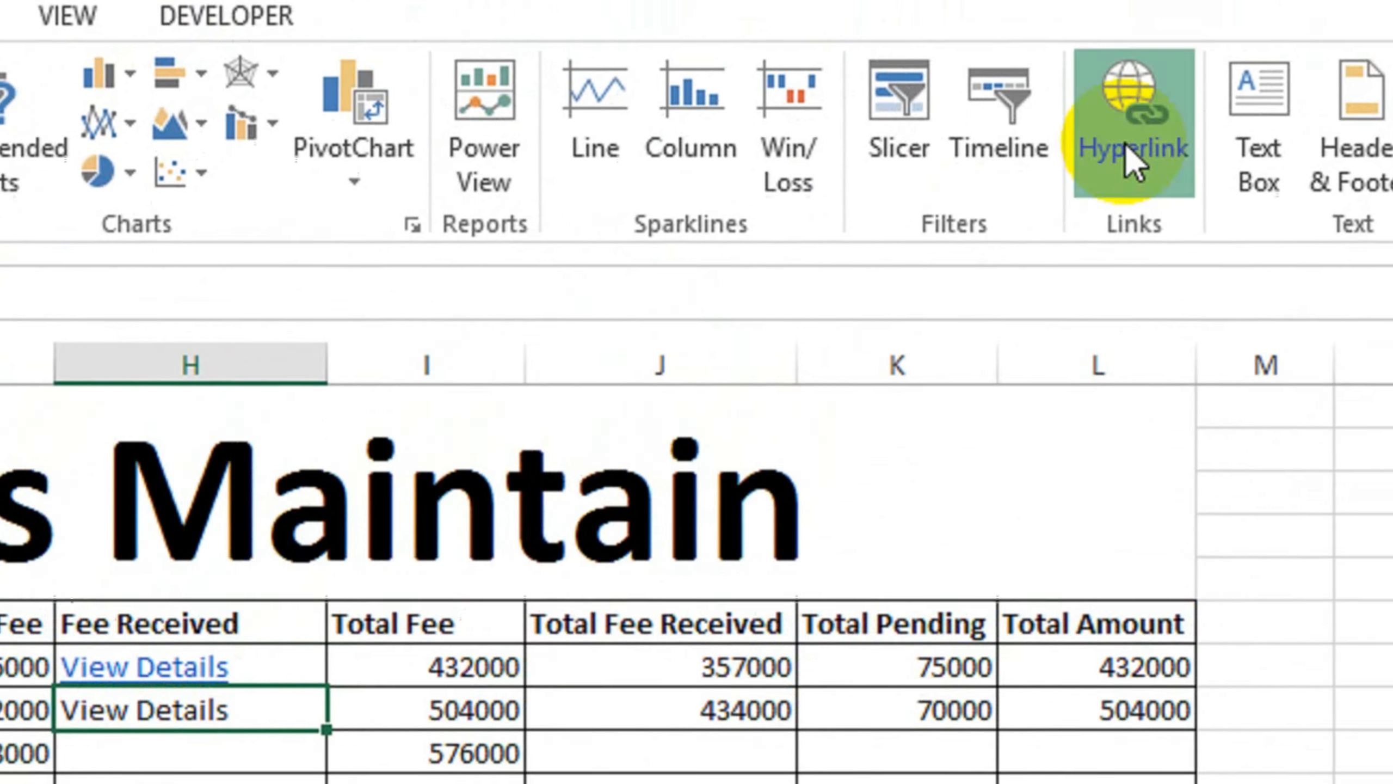
click(1219, 31)
click(329, 626)
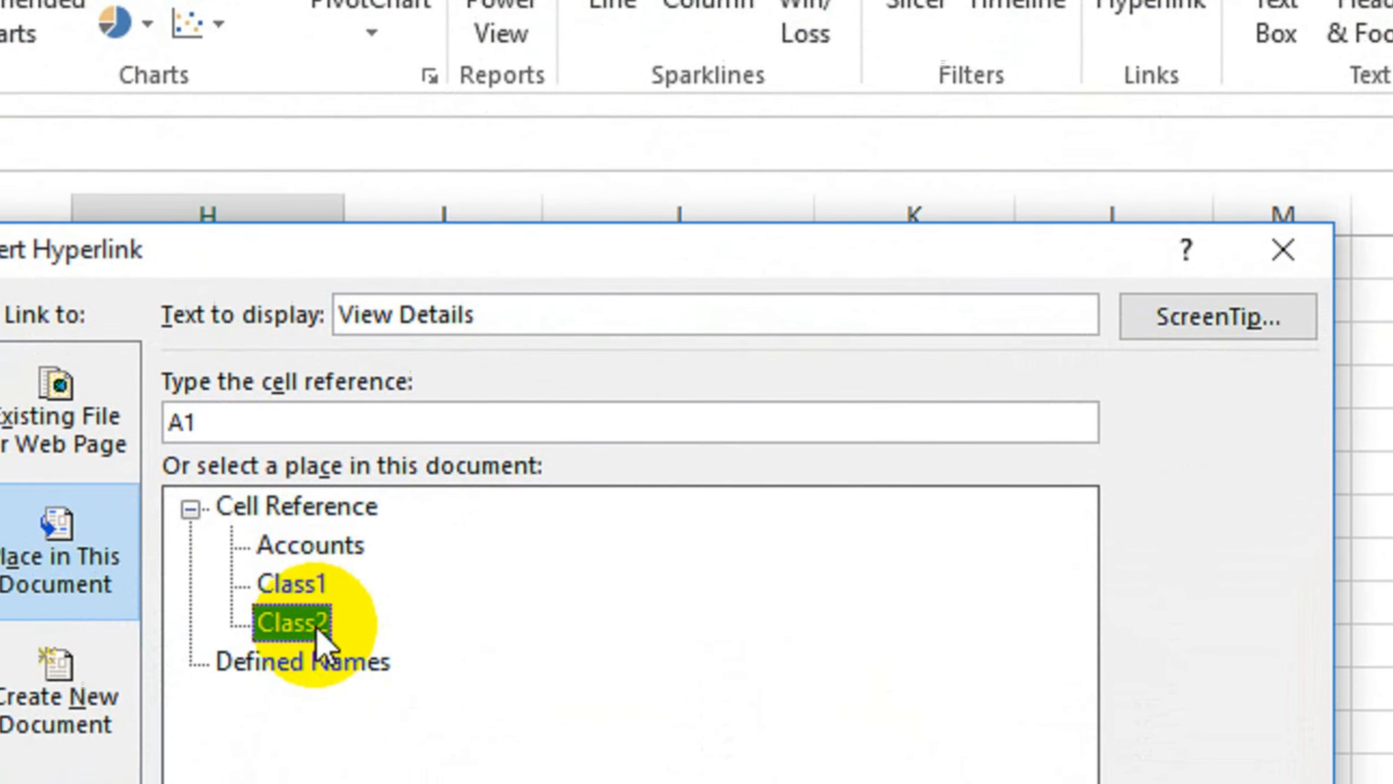
click(999, 656)
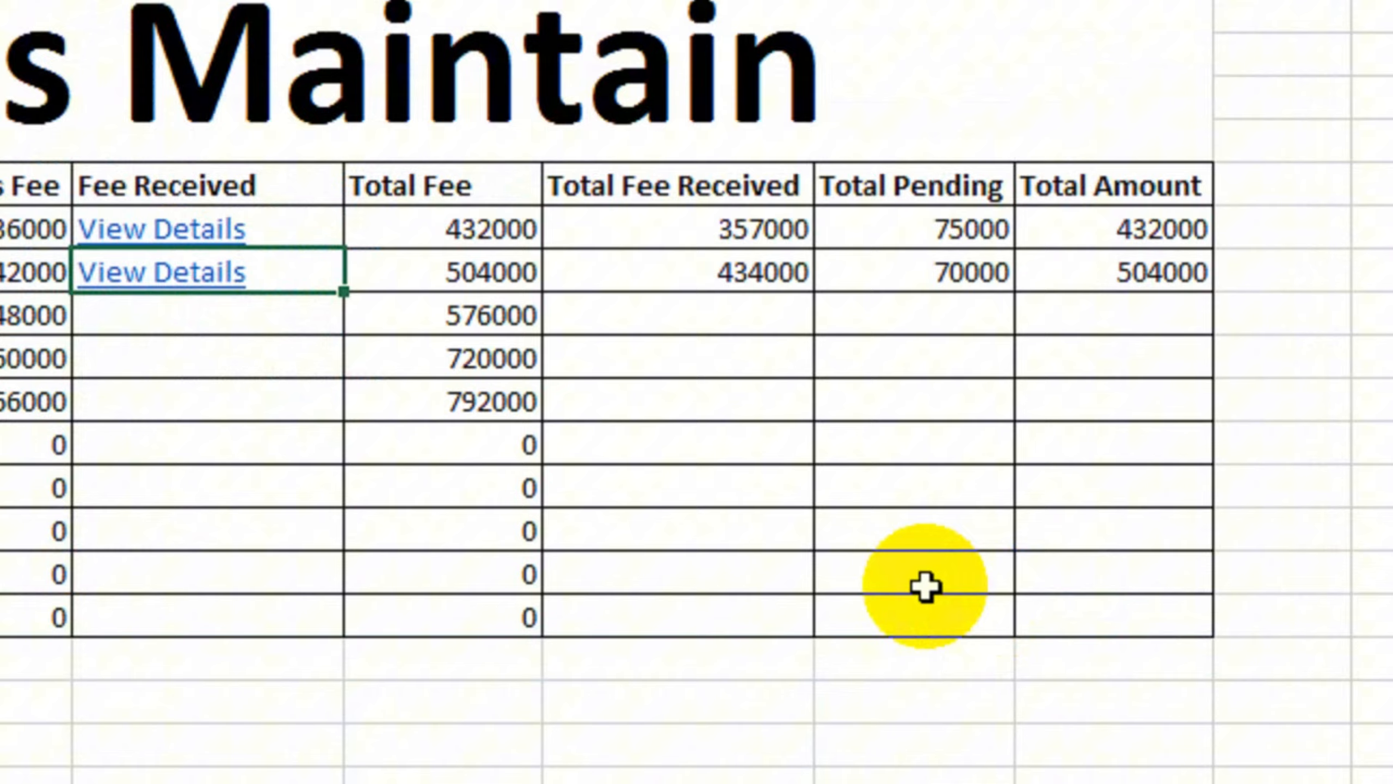
click(257, 488)
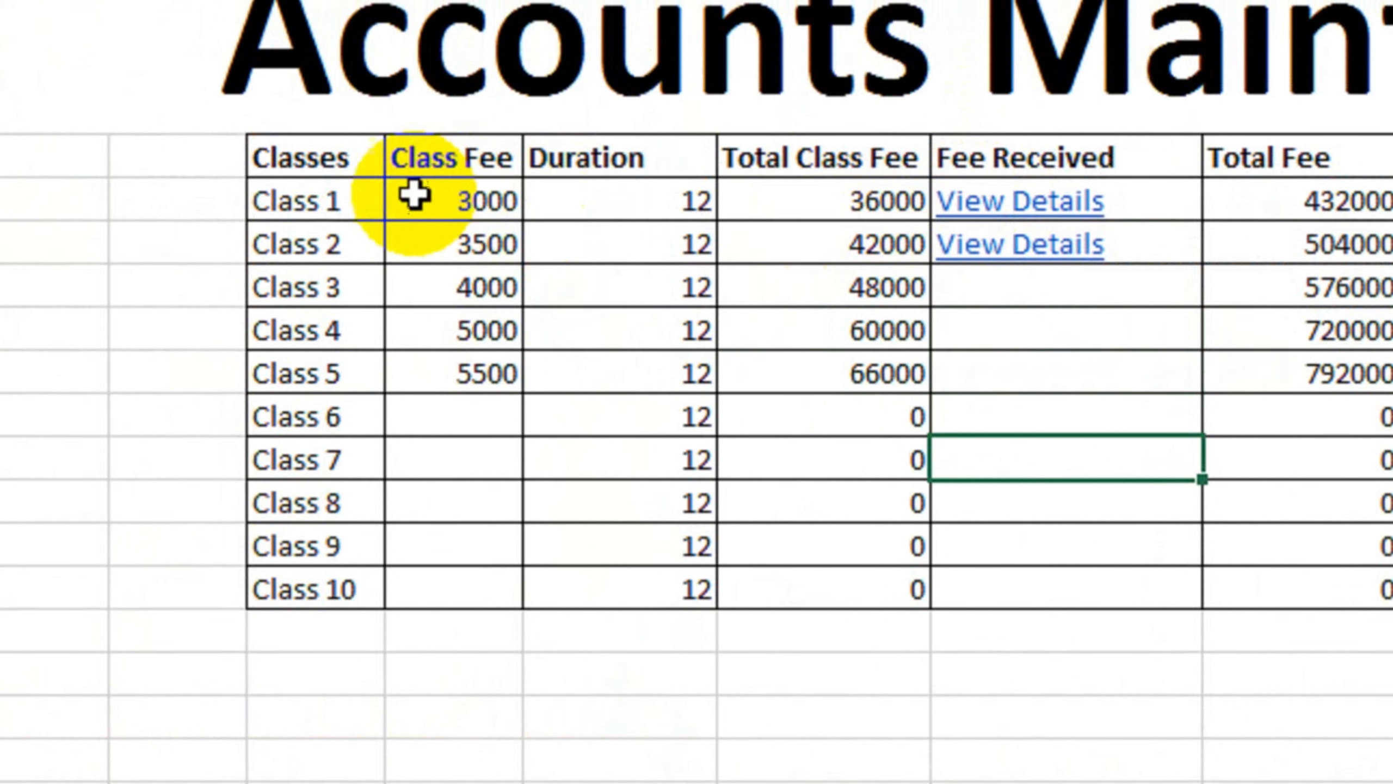
- Review Class 1's row in the accounts table, from class fee through fee received, pending and total amount
click(336, 196)
drag(465, 204, 673, 197)
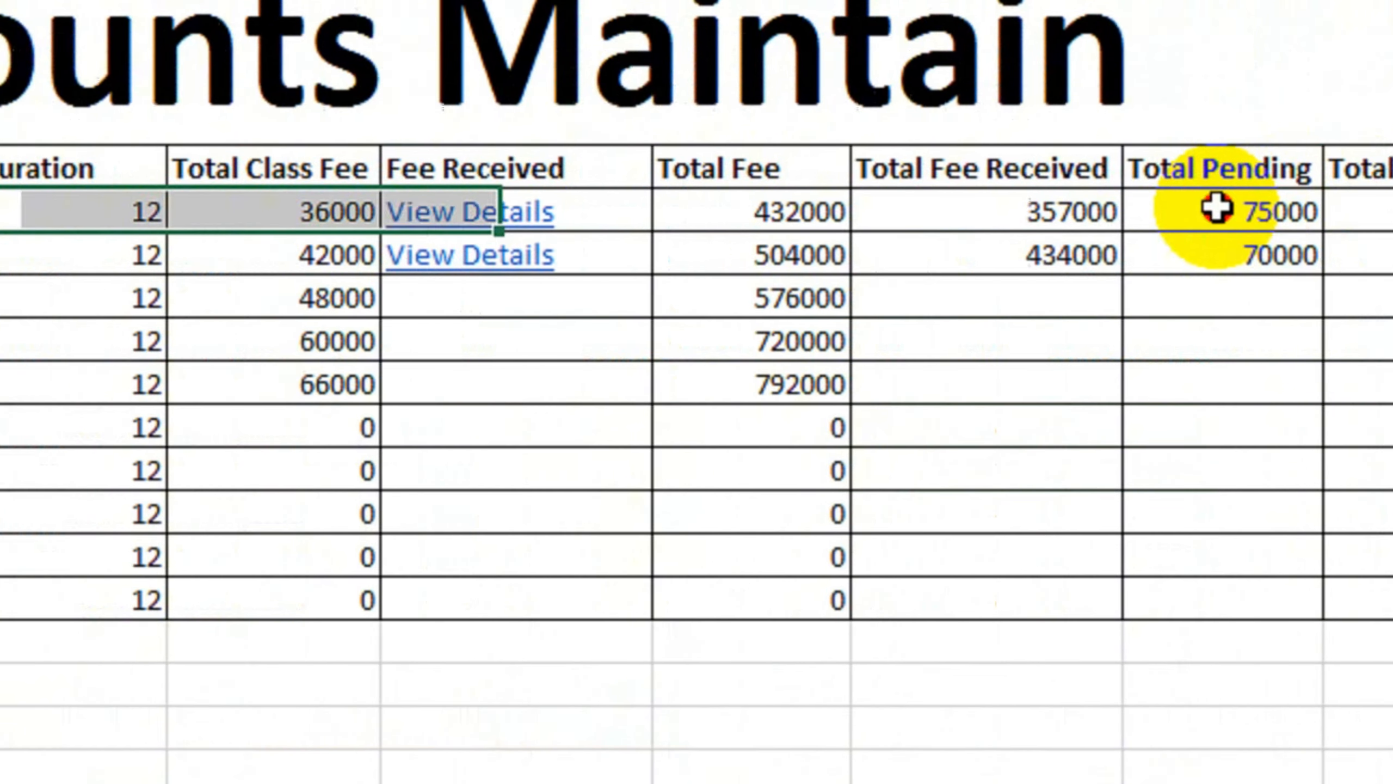
click(1212, 208)
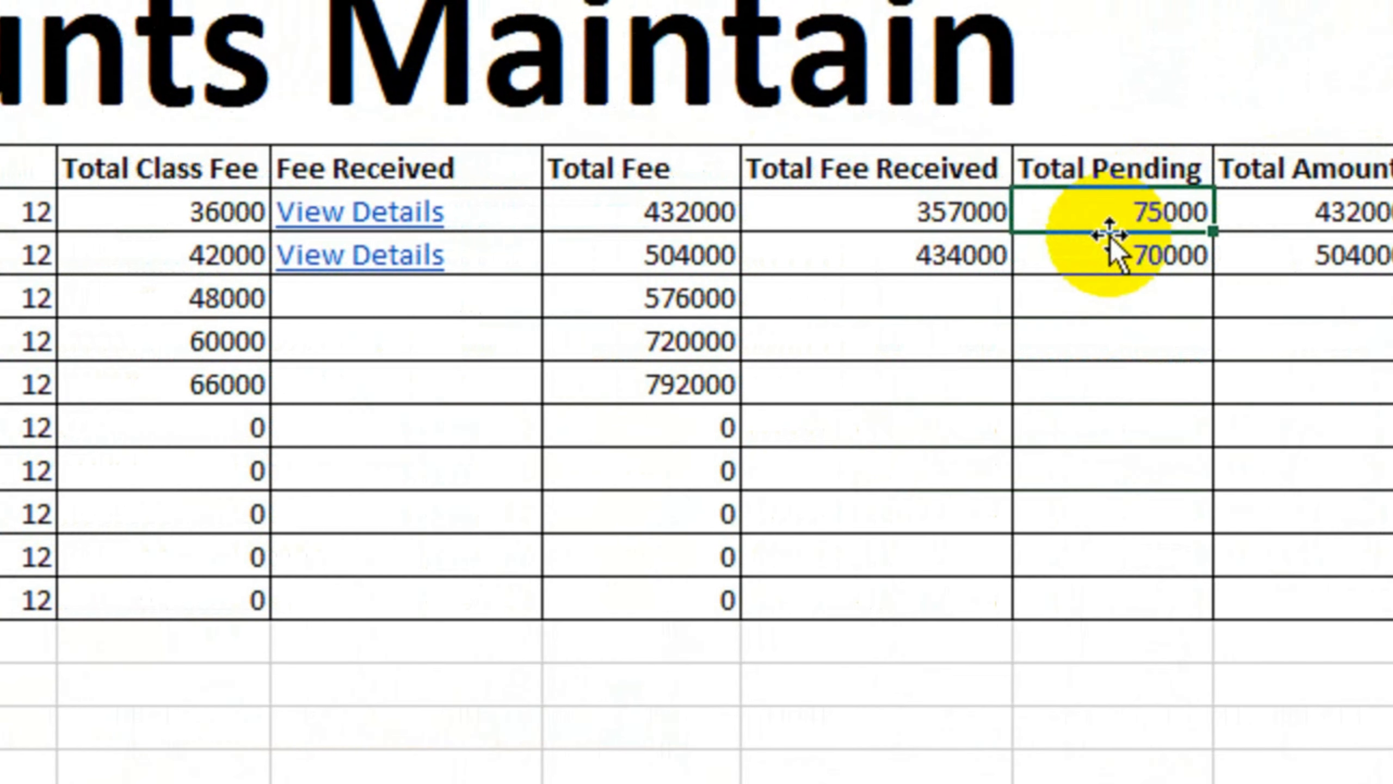
click(926, 211)
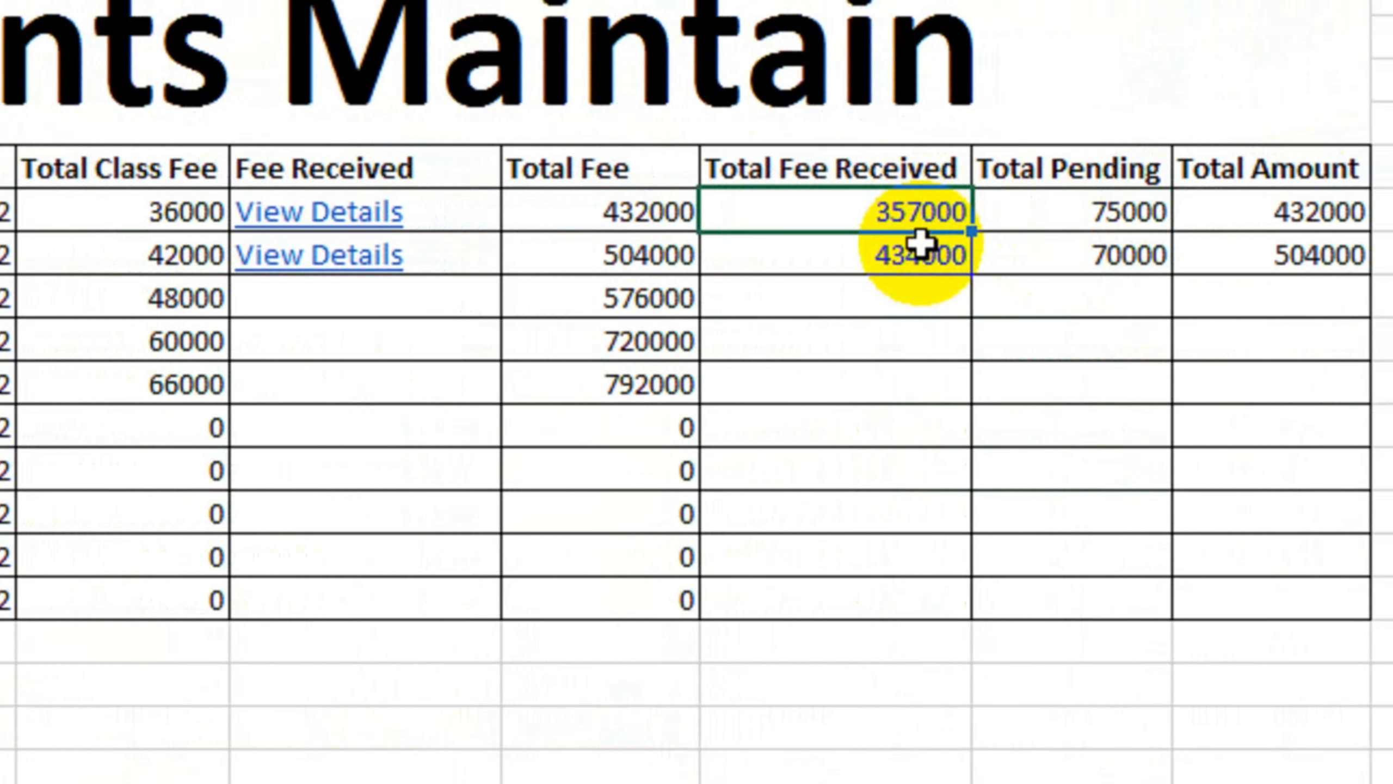
click(1201, 219)
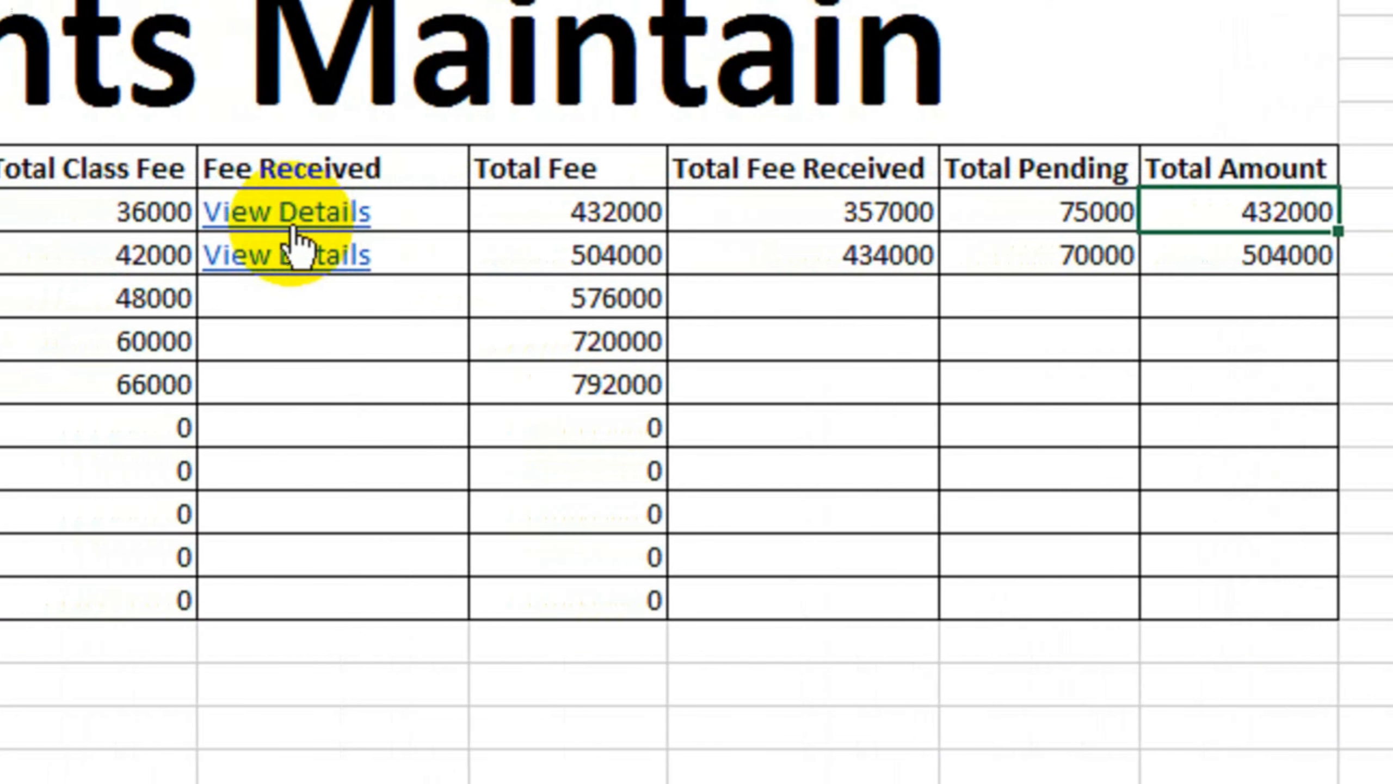
- Follow Class 1's View Details link, check the first student's received payments, total payment and pending fee, and return to Accounts
click(325, 222)
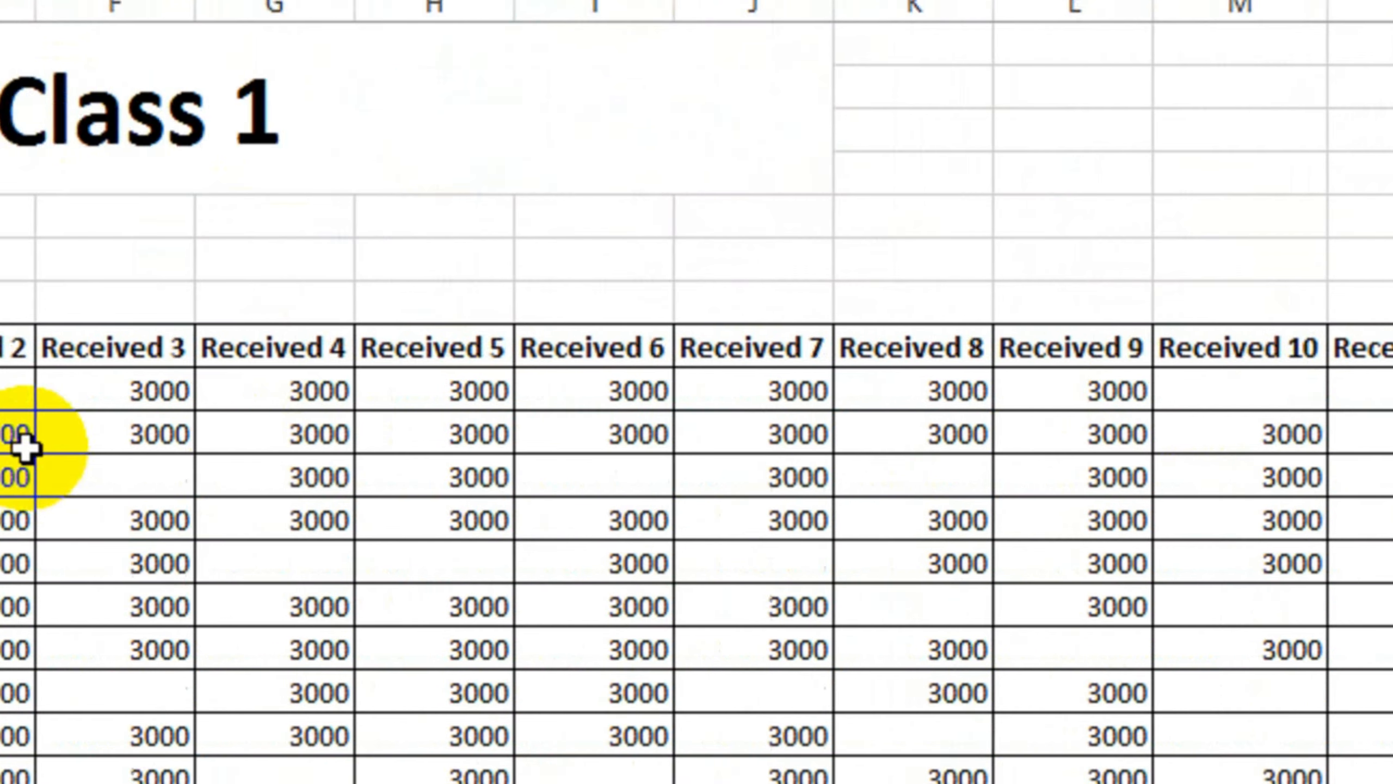
drag(324, 390, 1392, 395)
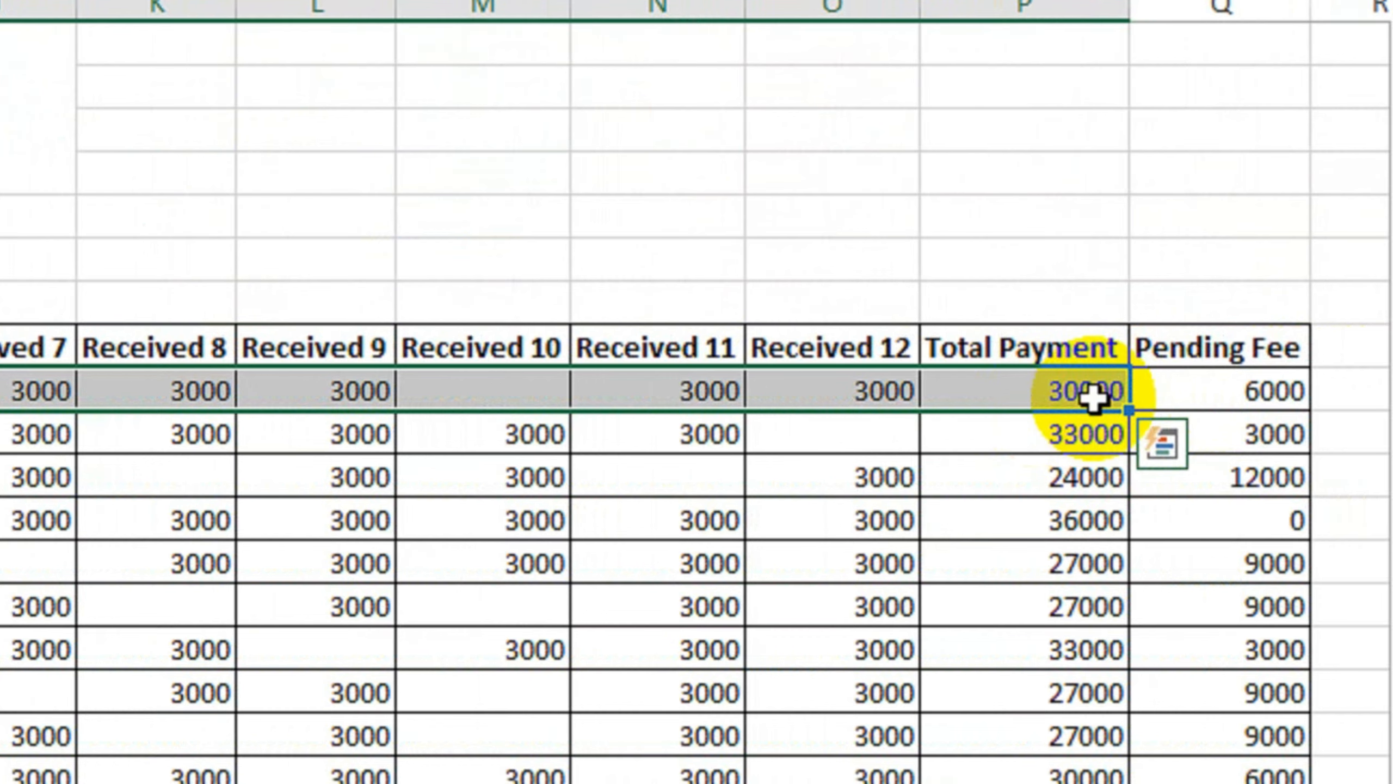
click(1218, 396)
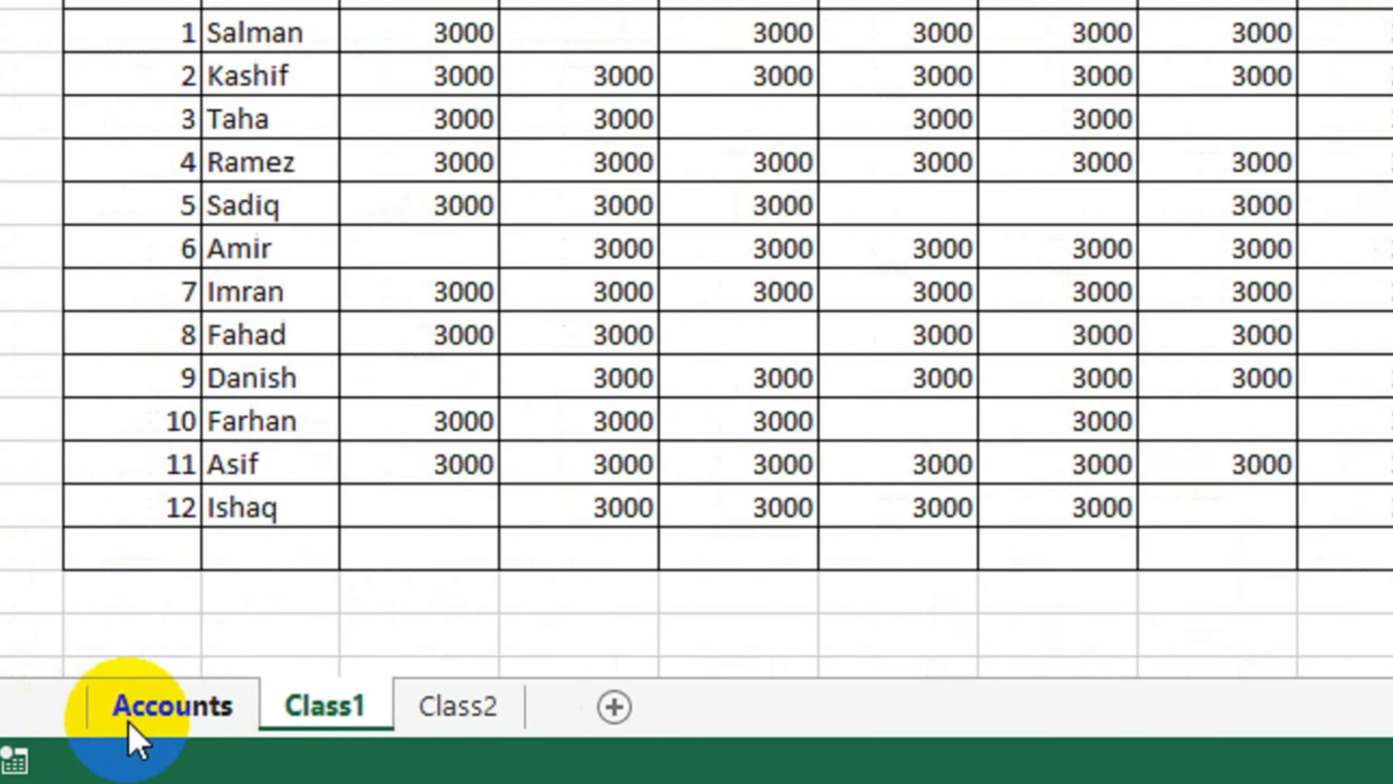
click(128, 721)
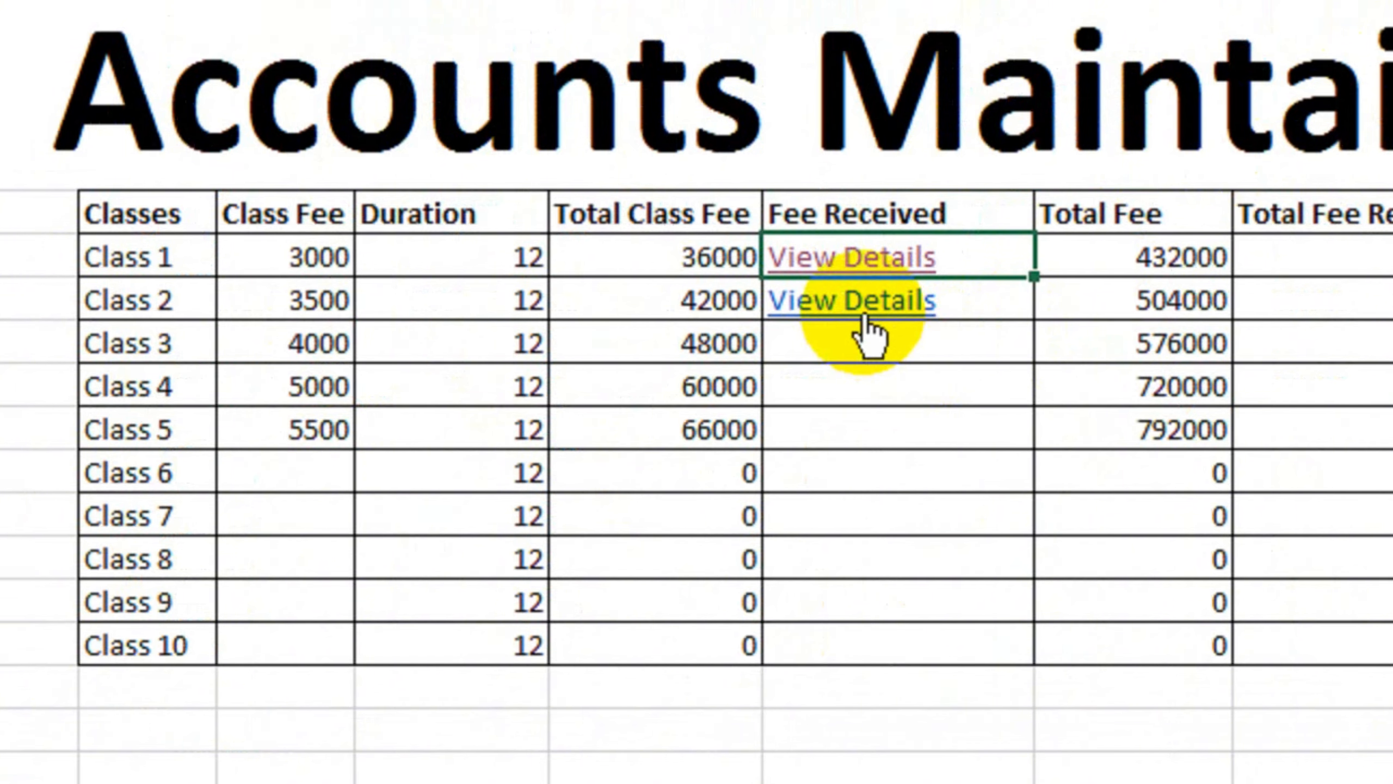
- Test Class 2's View Details link, look over the class sheets, and return to the Accounts sheet
click(807, 318)
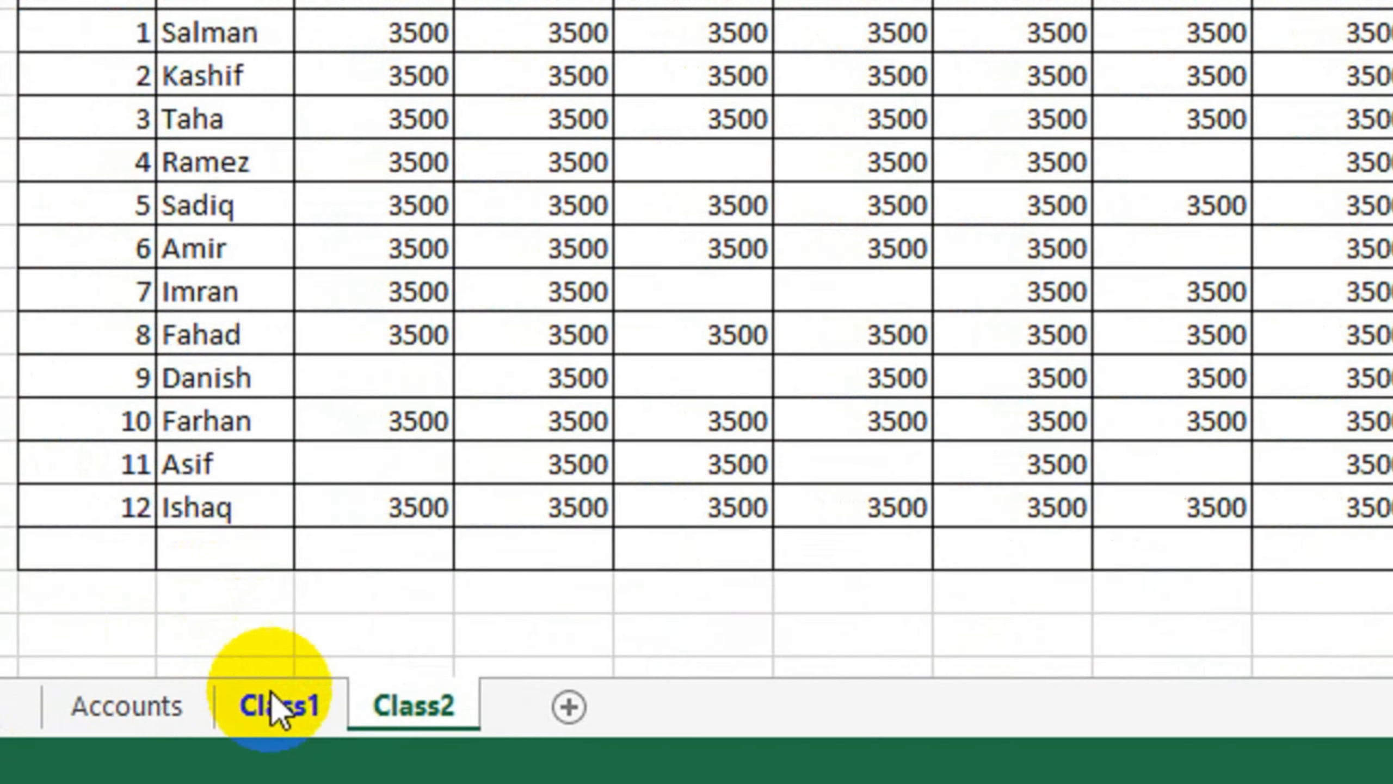
click(280, 703)
click(247, 710)
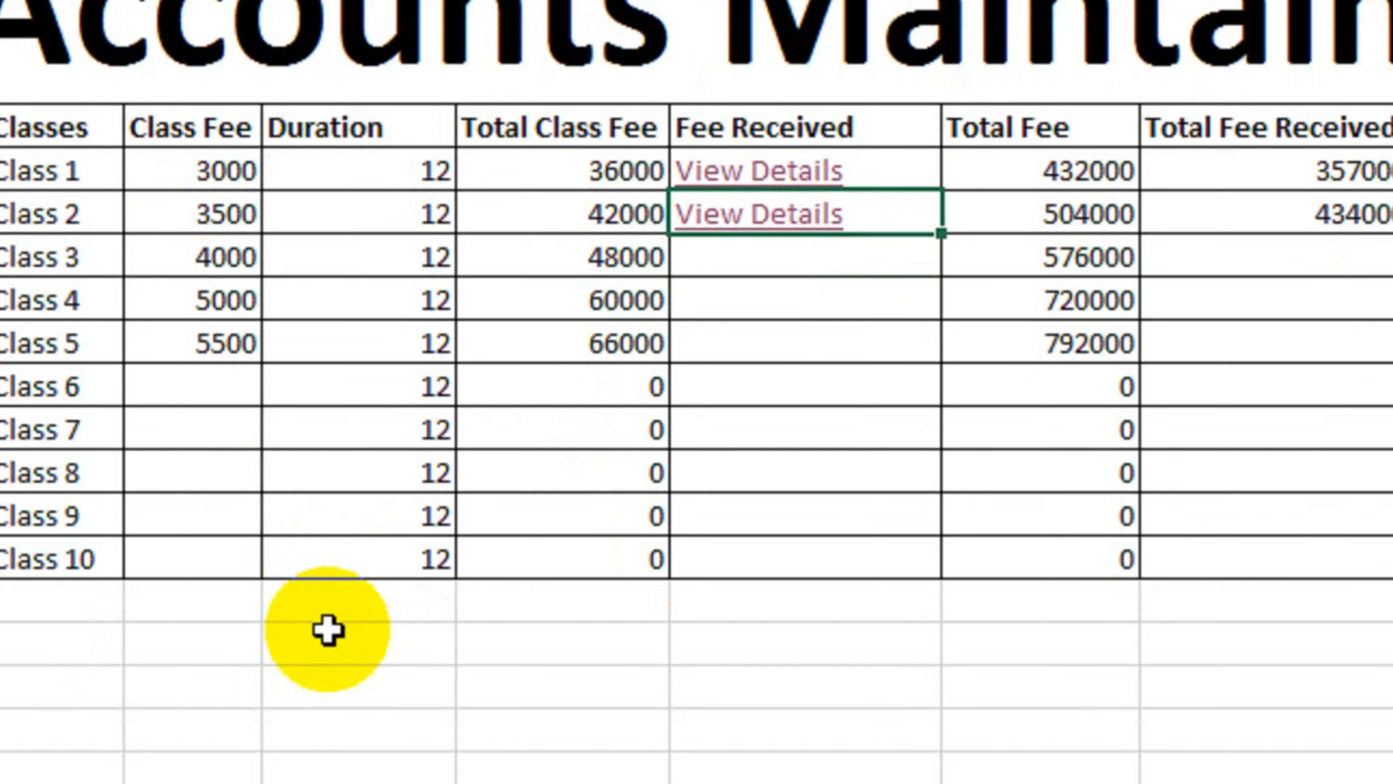
click(301, 731)
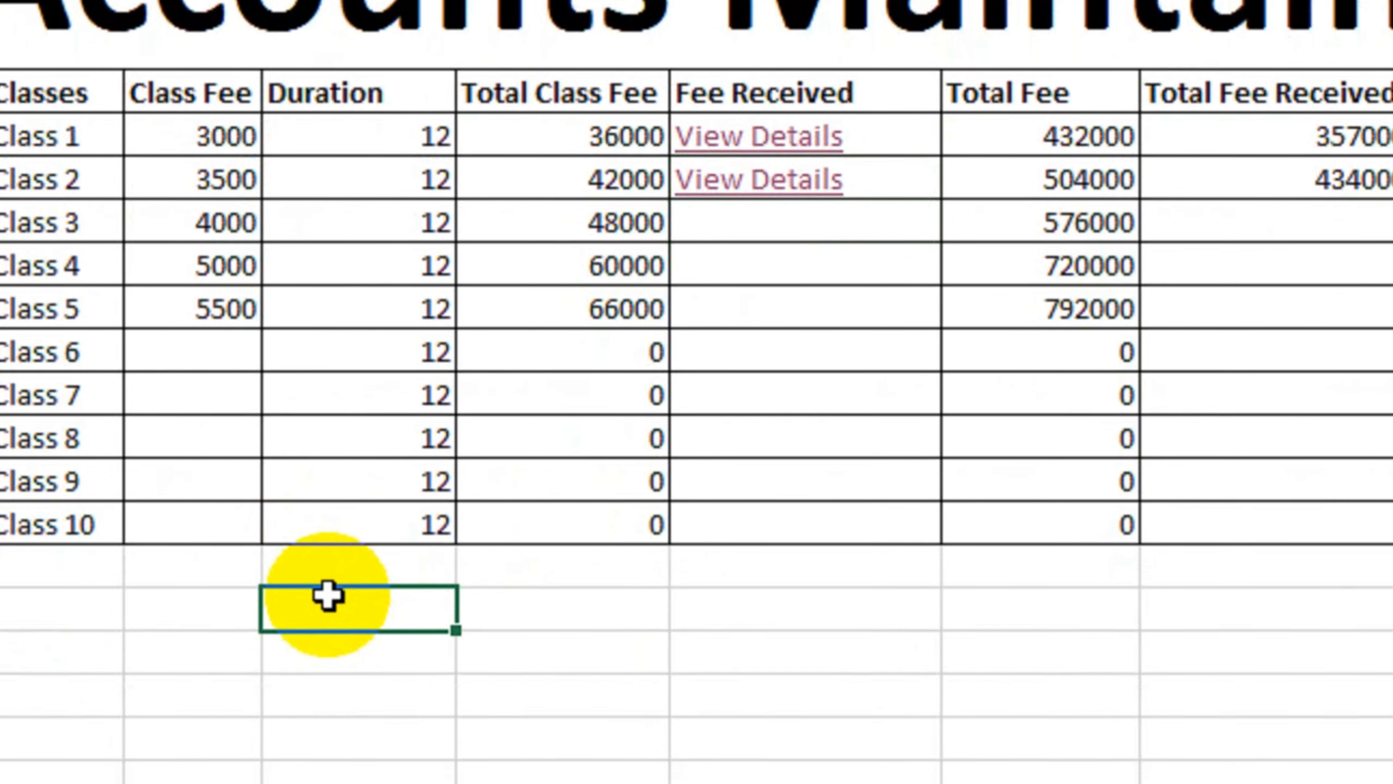